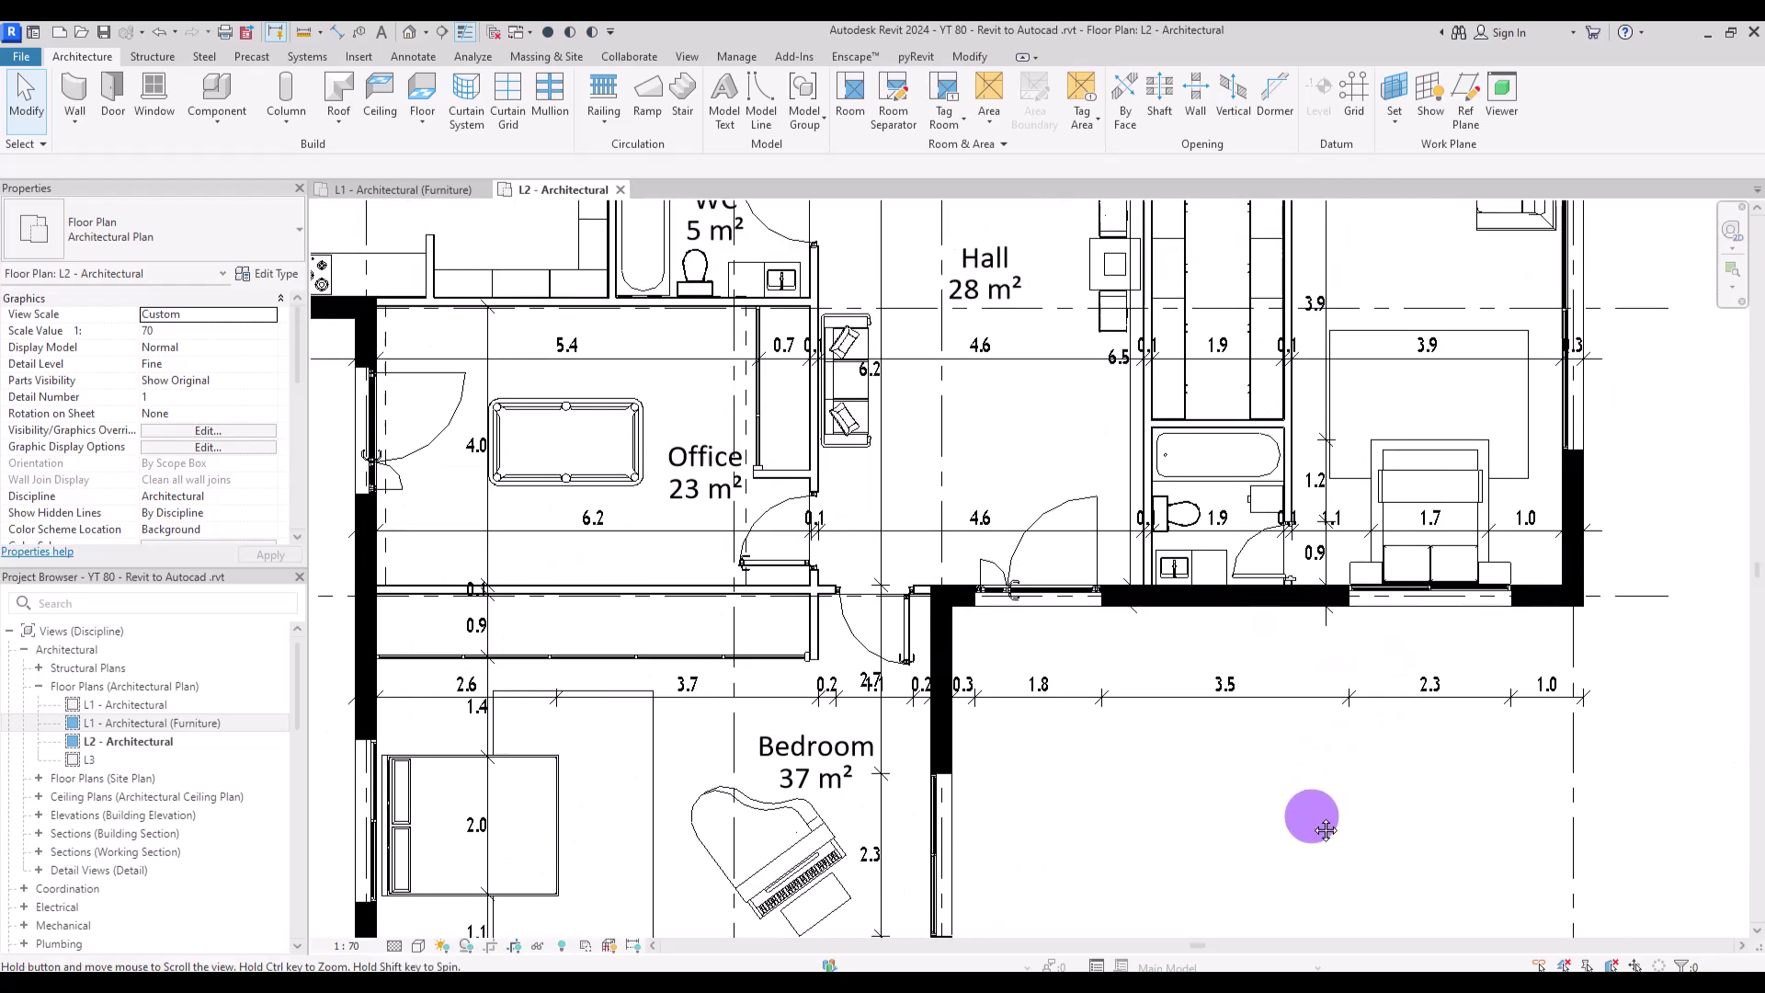
Compare the L2 - Architectural floor plan in Revit with its DWG version in AutoCAD, examining grids, dimensions, walls and furniture.
middle_drag(1309, 397, 1315, 956)
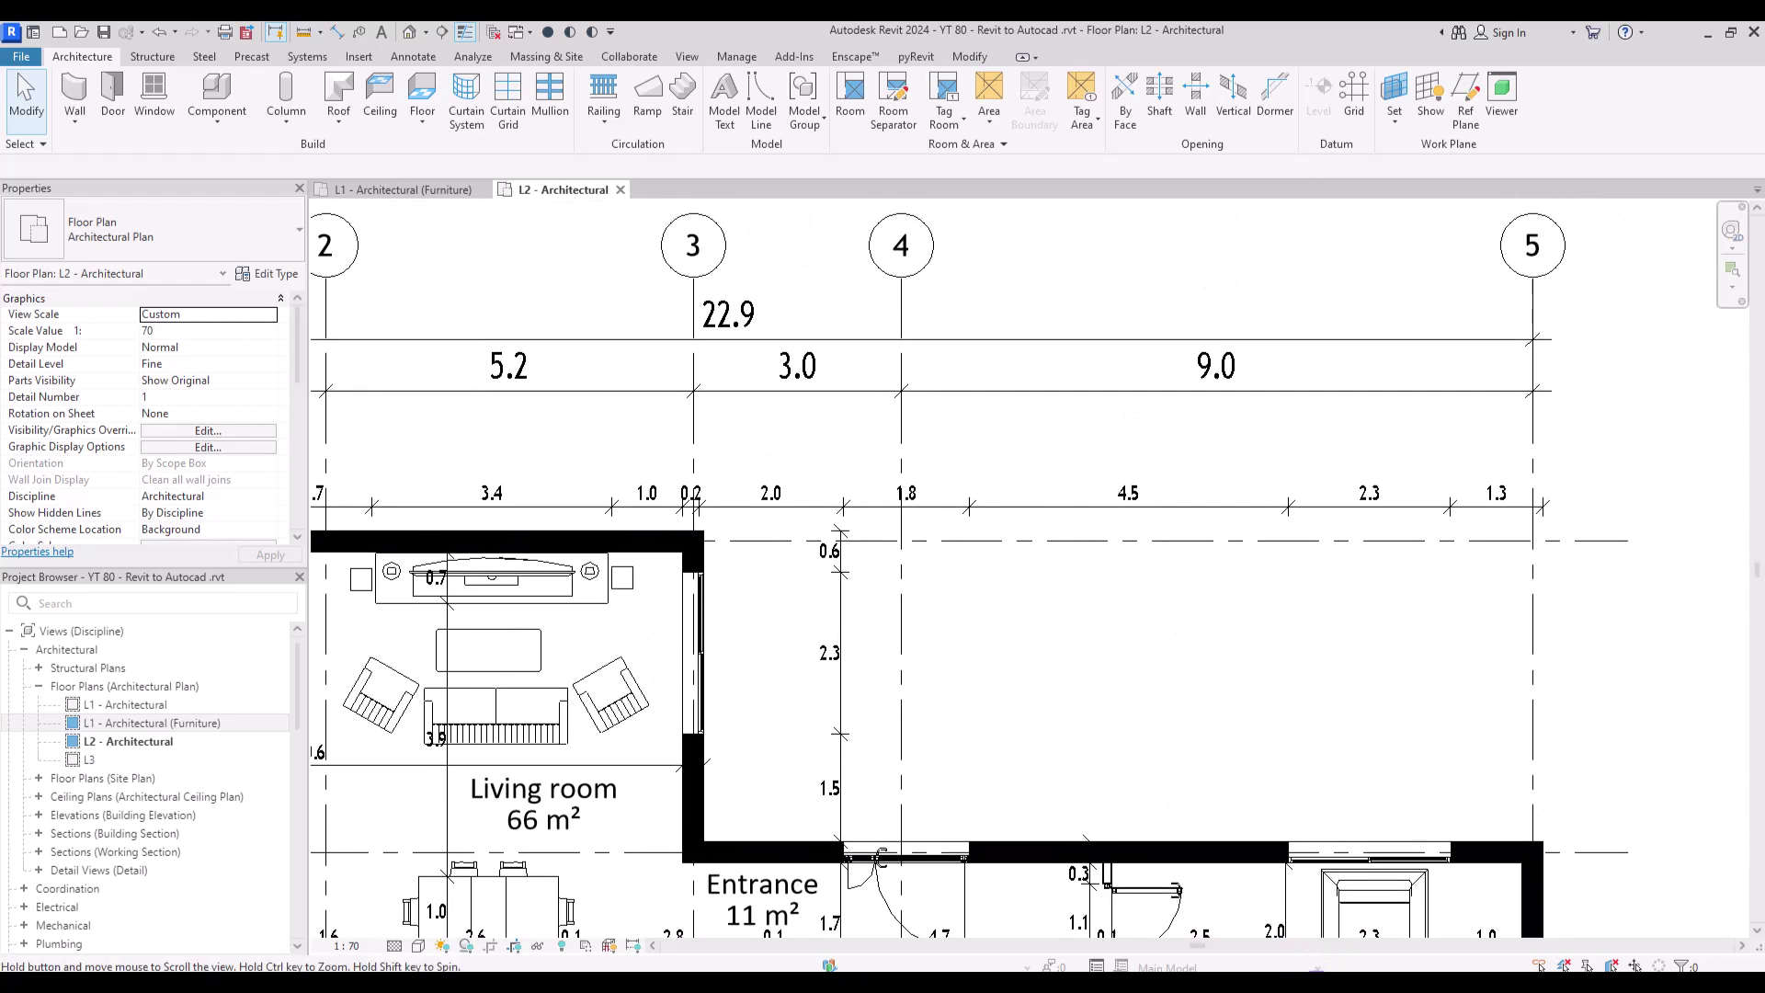
middle_drag(544, 422, 1375, 493)
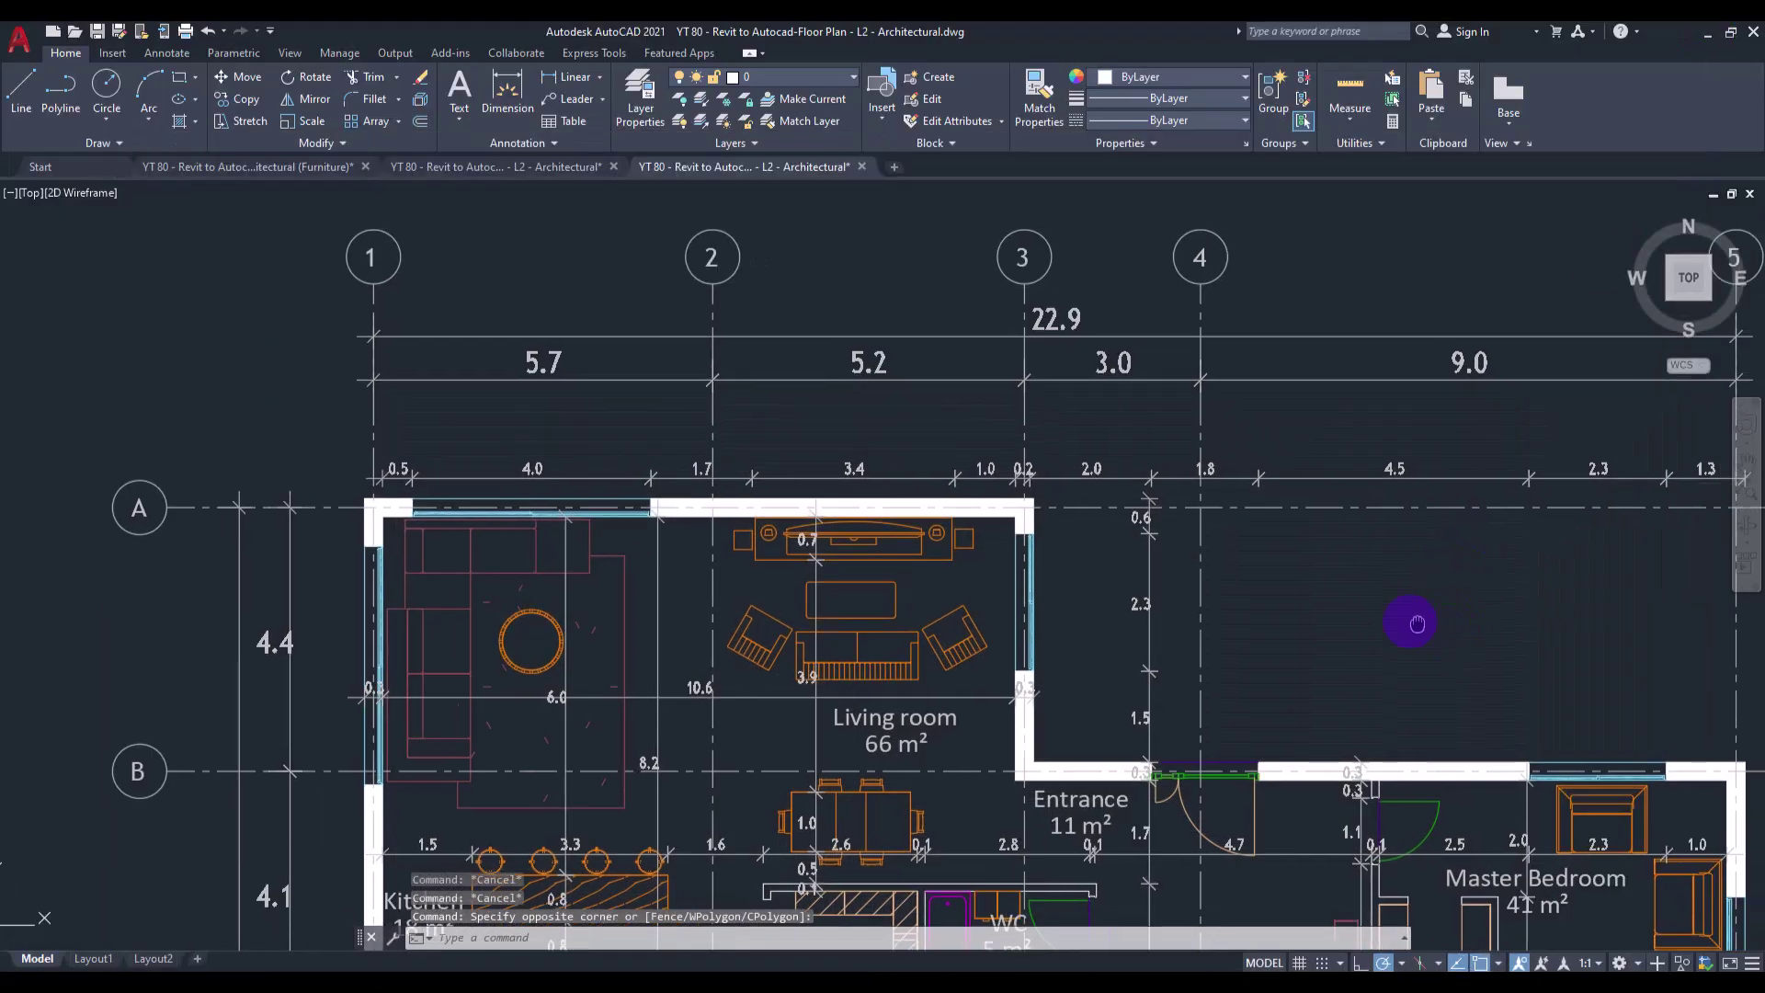
middle_drag(1438, 623, 1186, 598)
middle_drag(1067, 662, 1399, 268)
middle_drag(1110, 754, 961, 436)
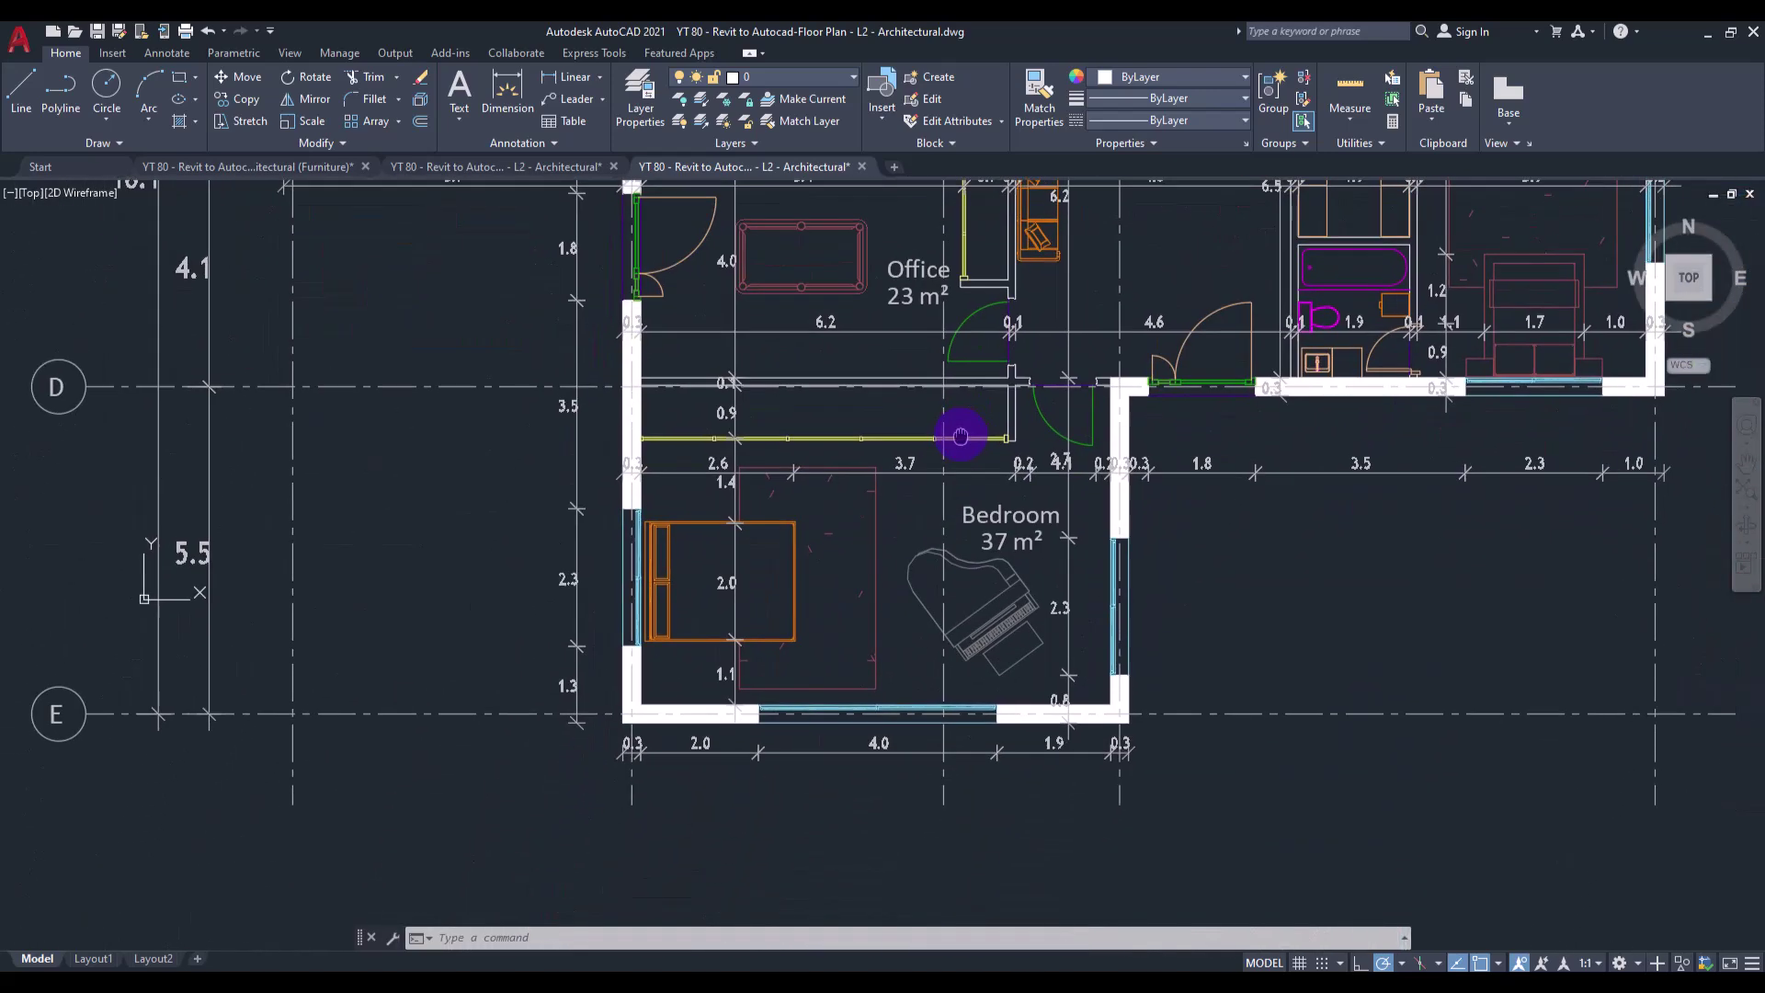
middle_drag(891, 343, 875, 828)
middle_drag(978, 268, 1032, 685)
click(1330, 319)
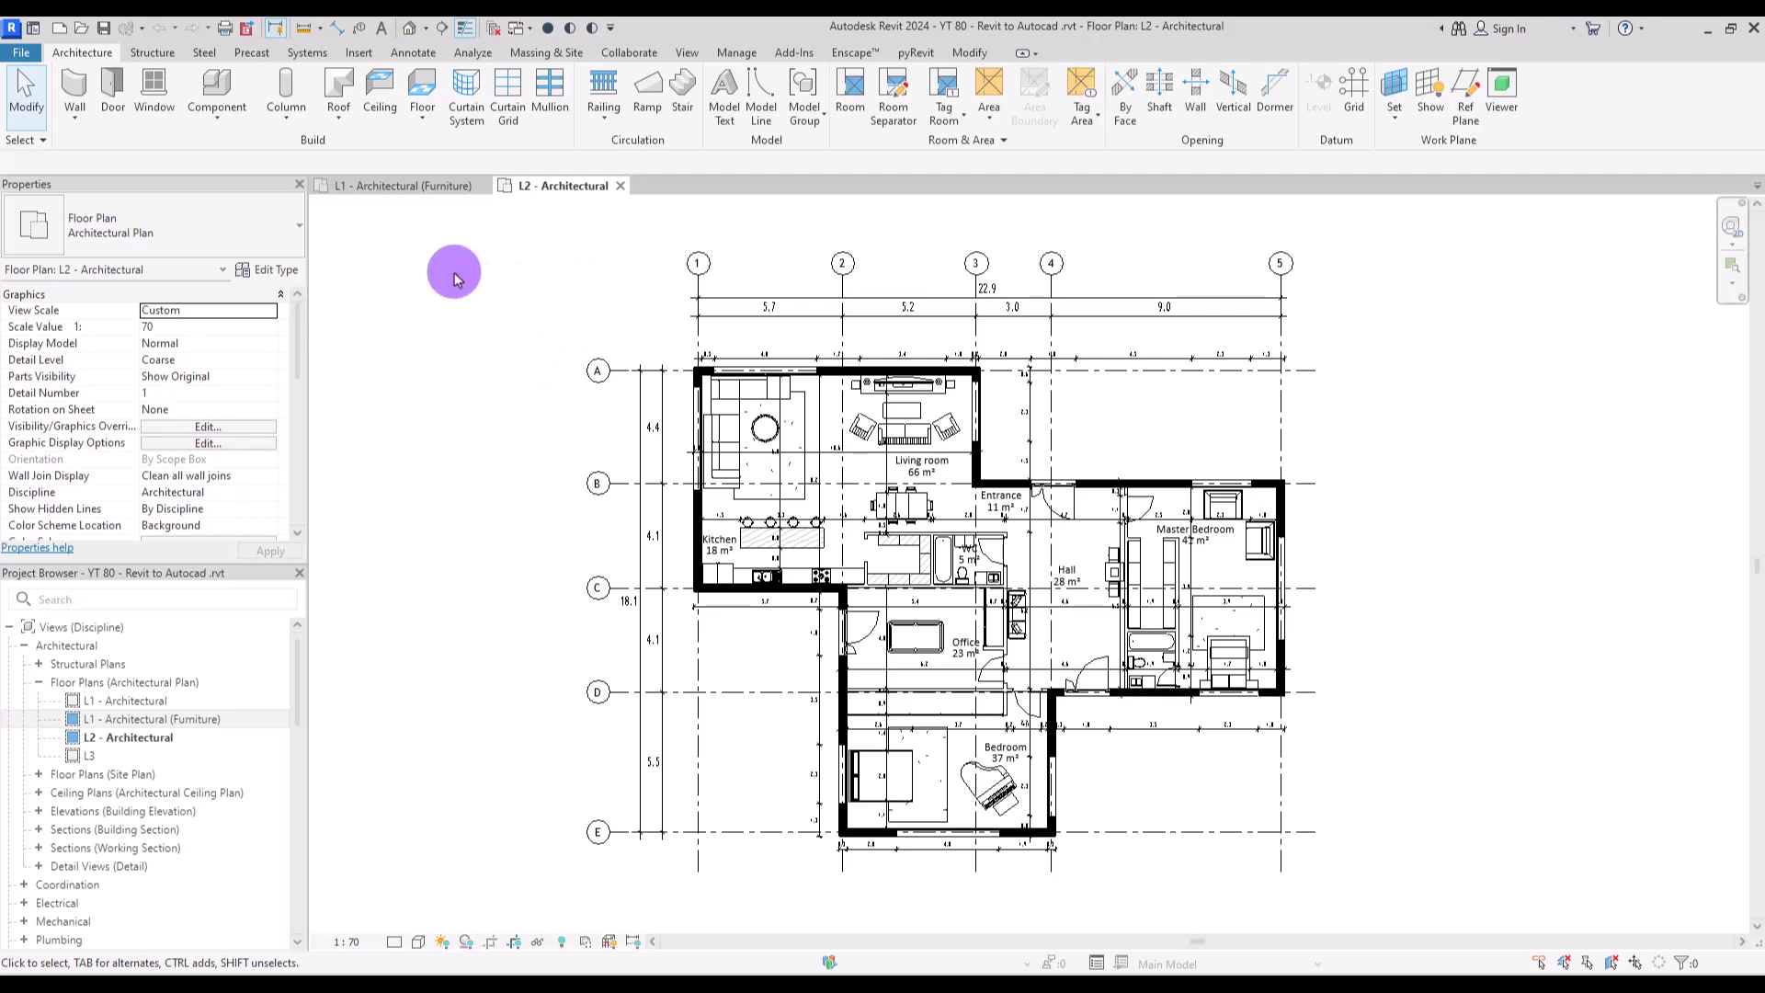
Start a DWG export from the L2 - Architectural view in Revit and look over the export setup's layer settings.
click(418, 186)
click(587, 187)
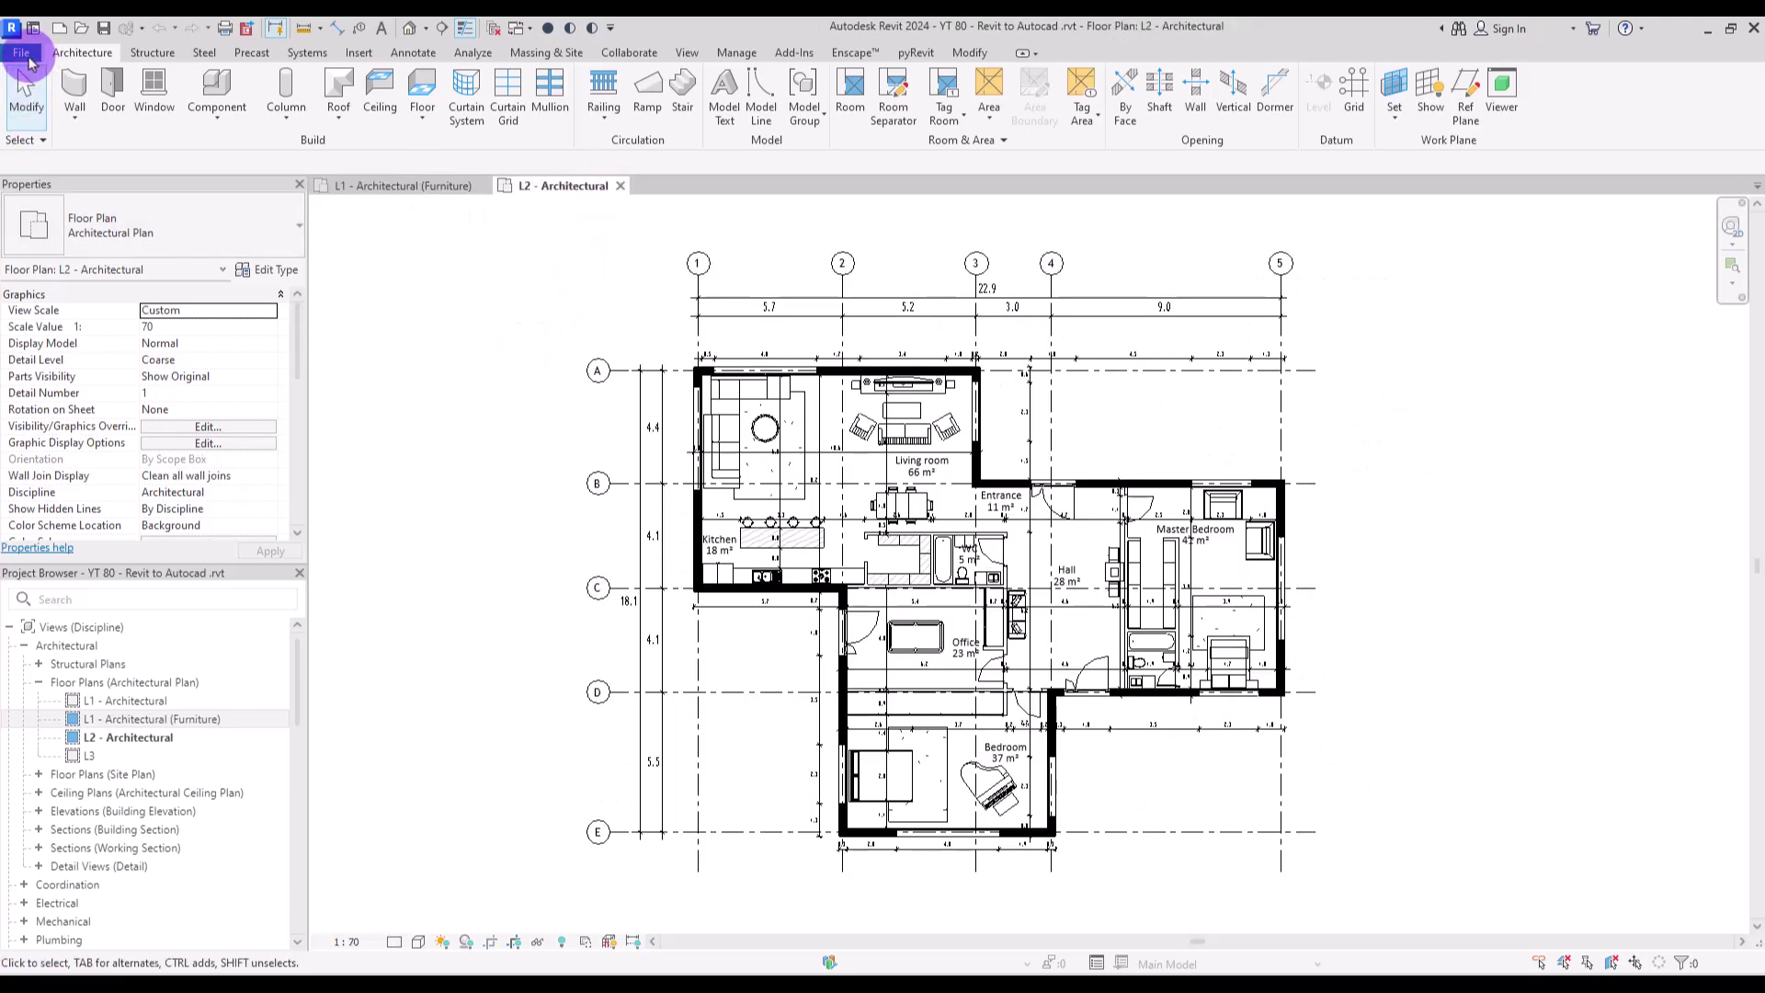
click(27, 57)
mouse_move(109, 319)
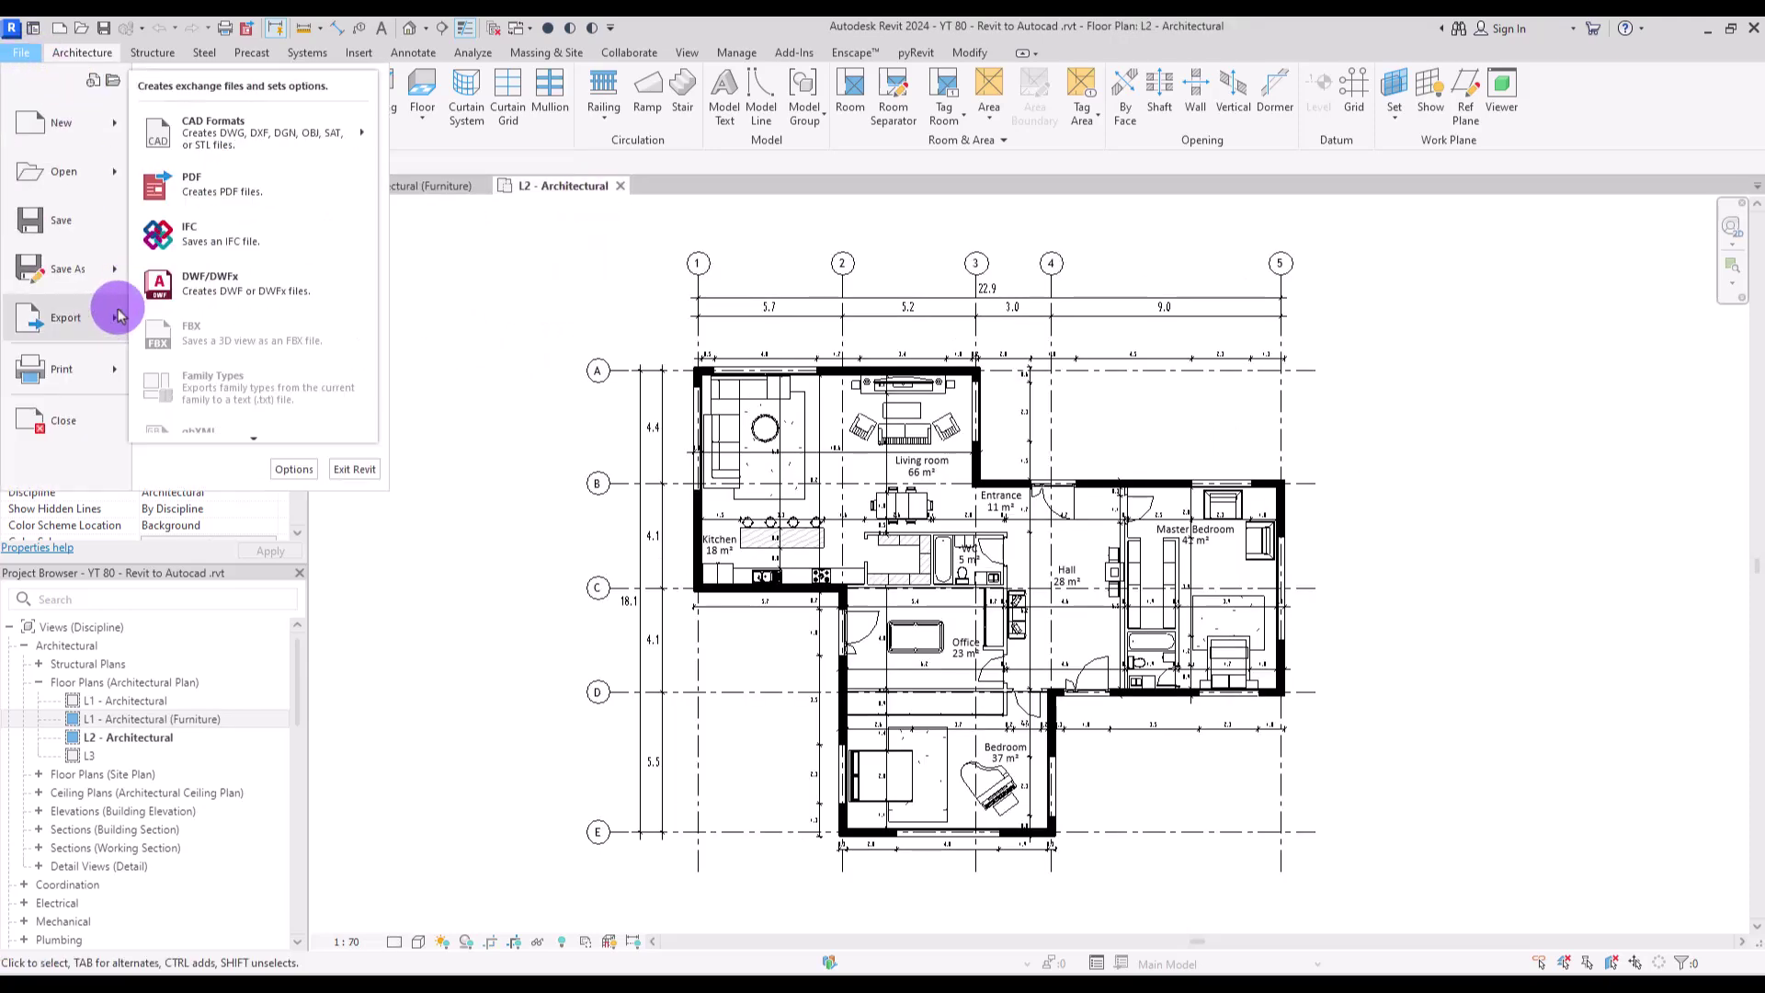
mouse_move(310, 149)
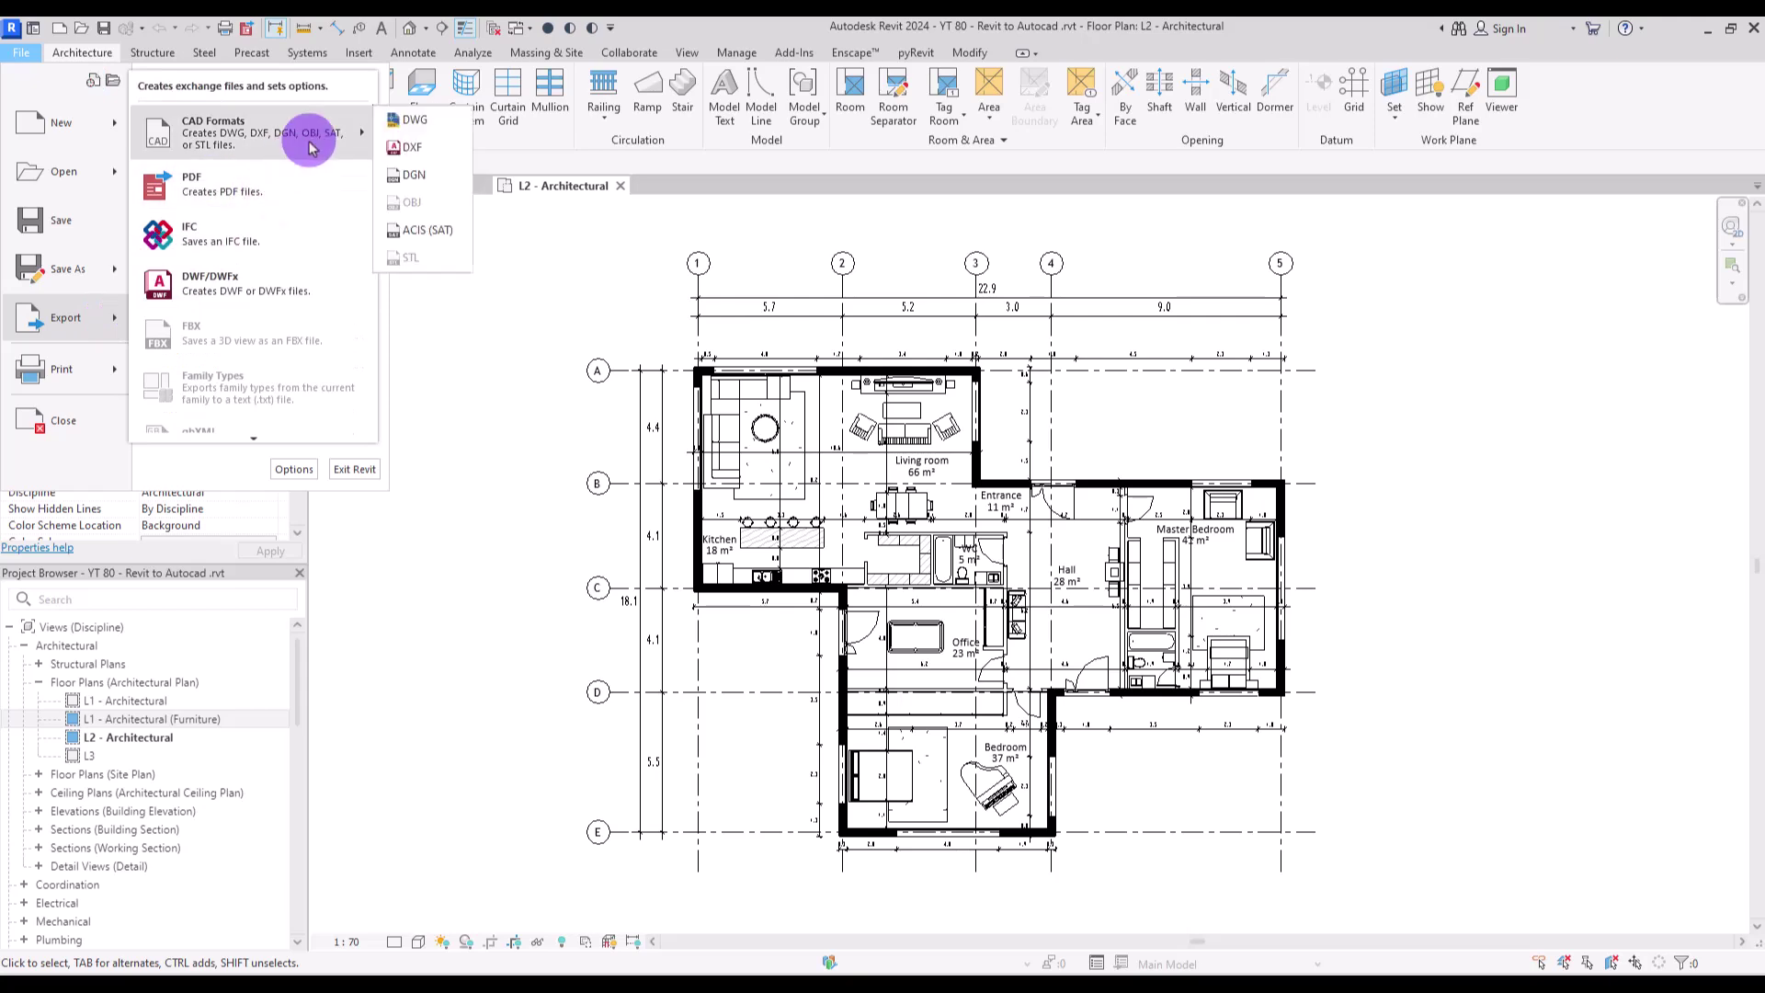
click(409, 119)
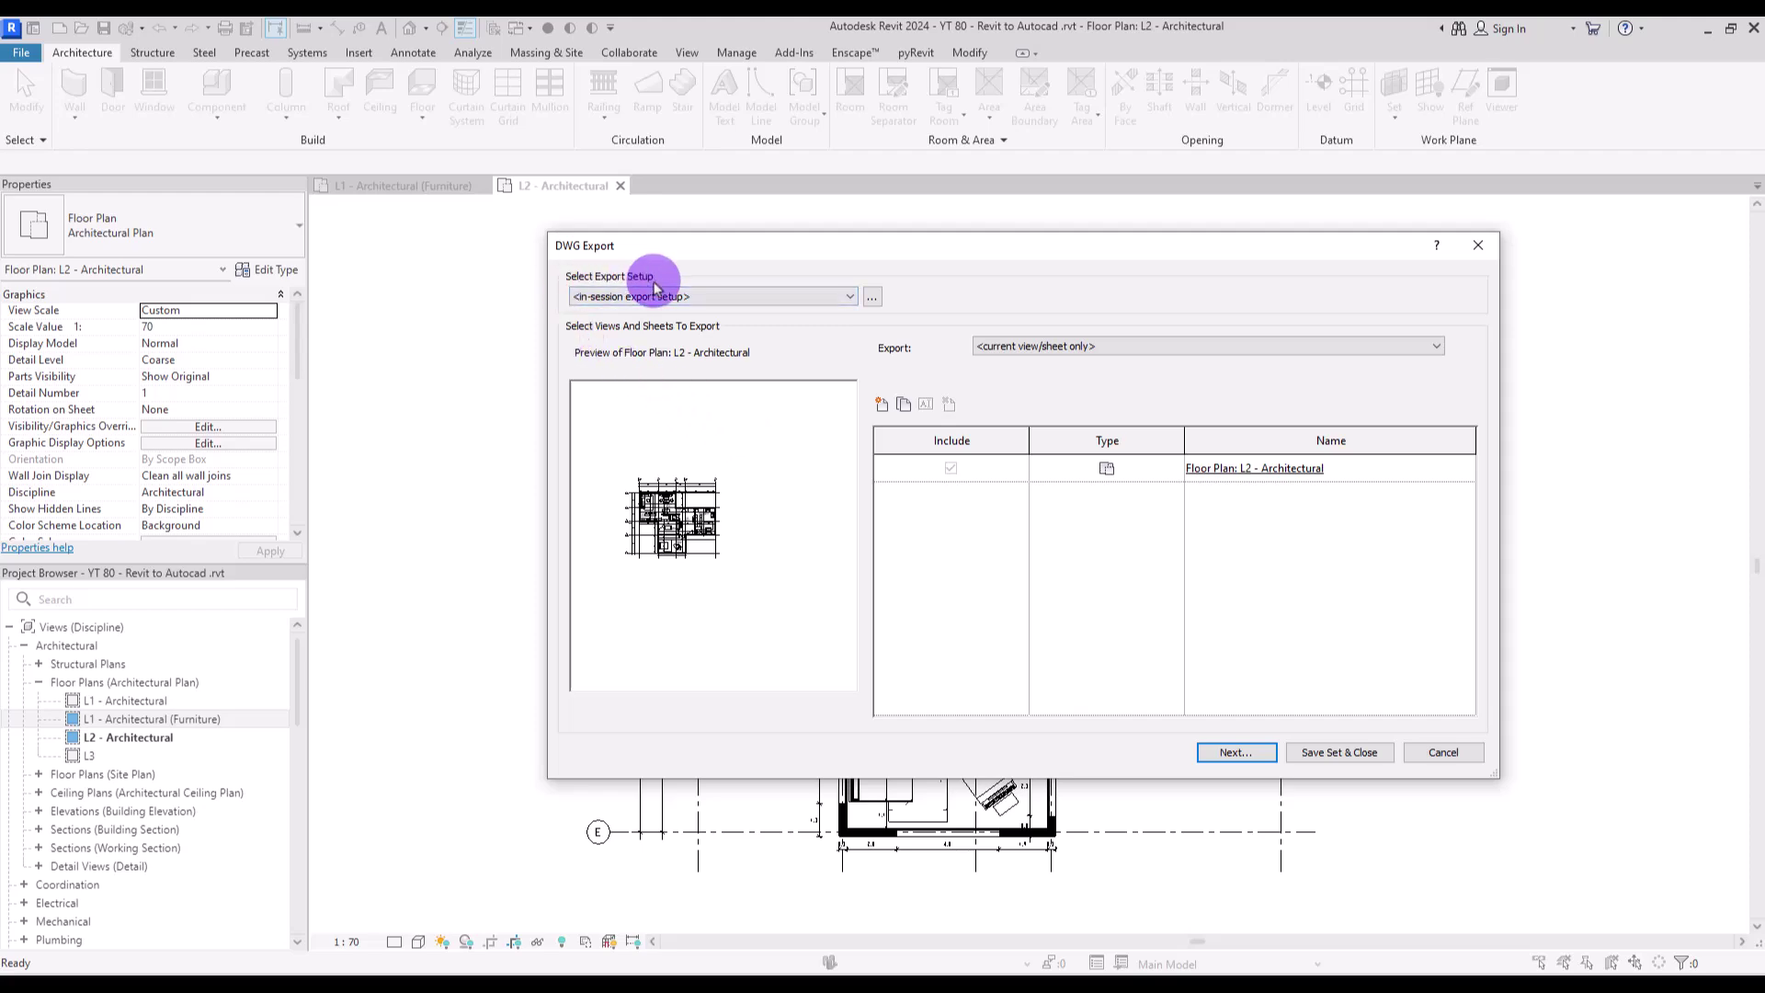
click(873, 296)
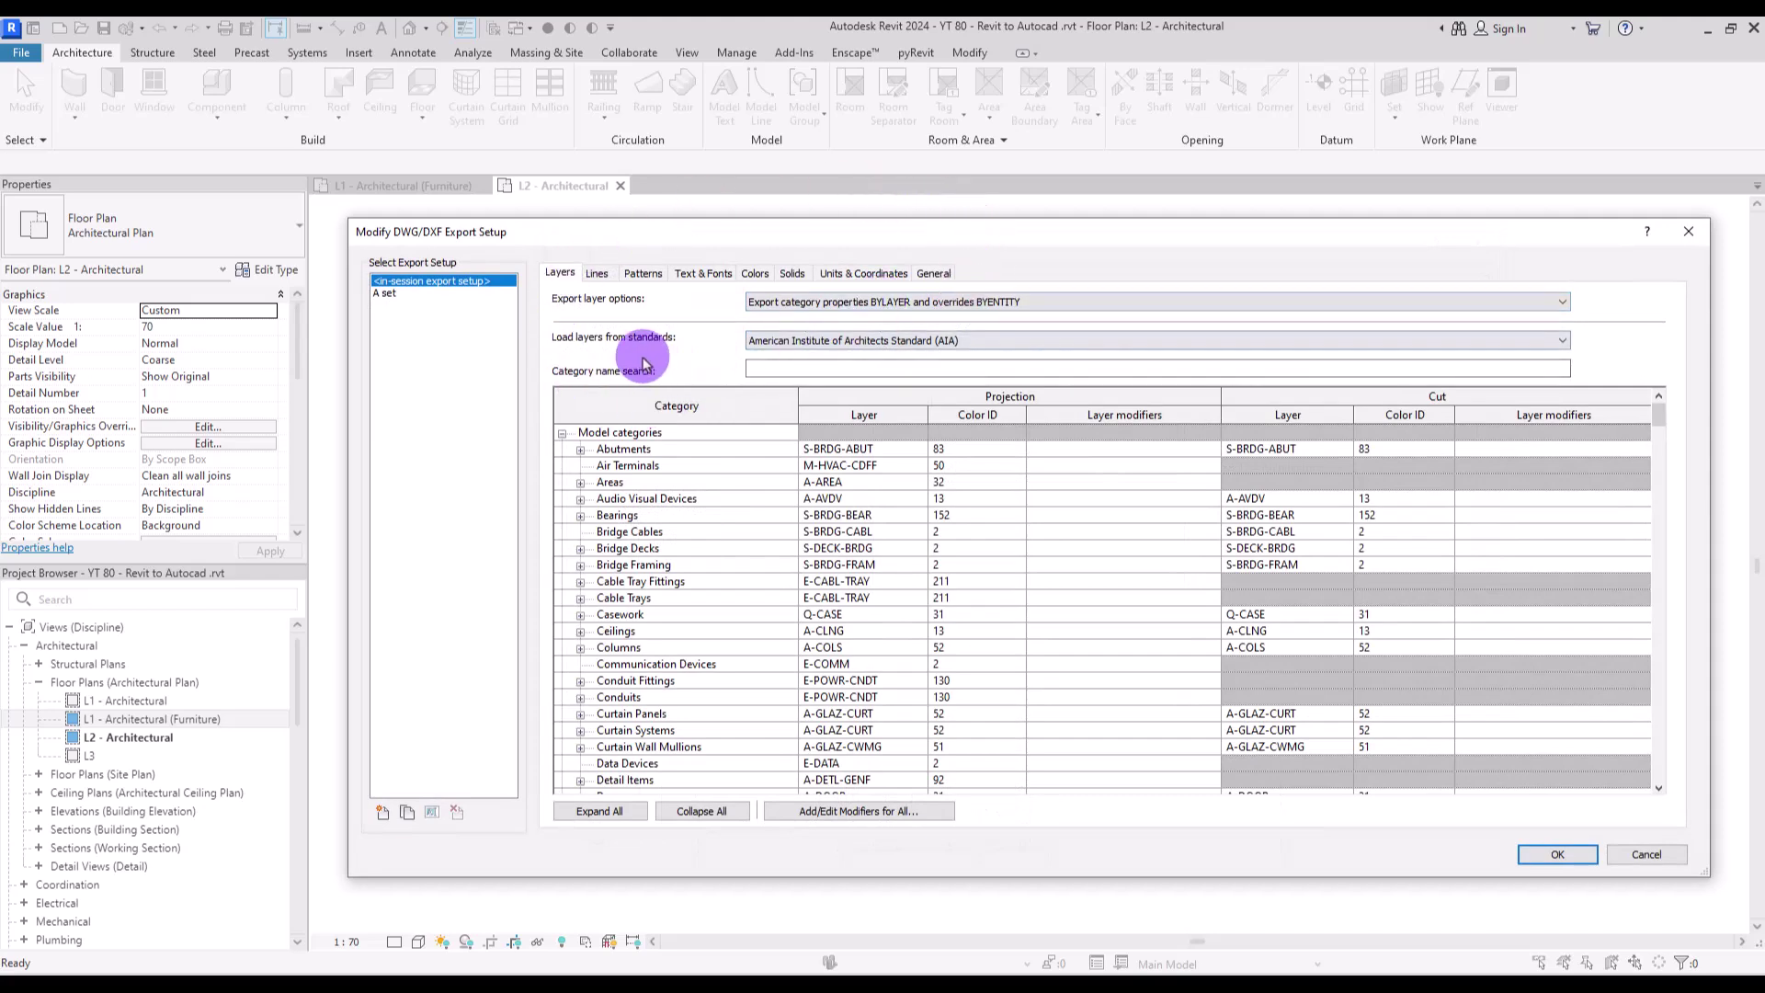
click(1689, 231)
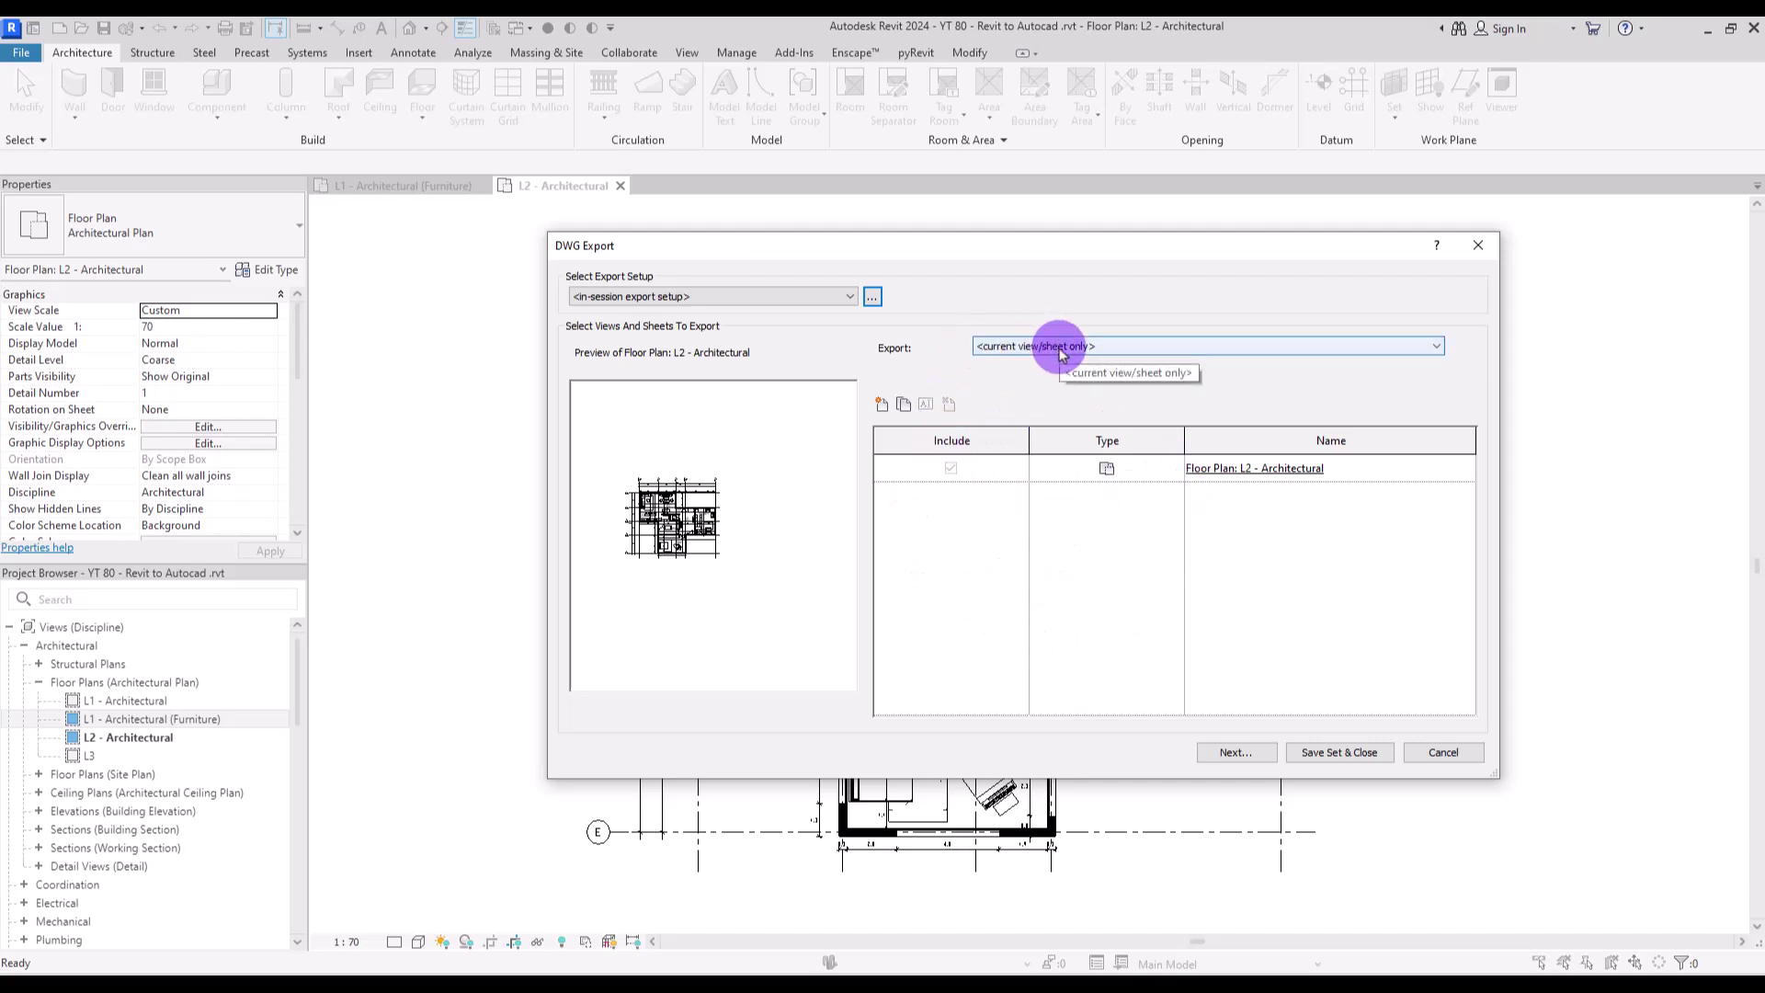
Create an export set named Set 2 that includes the L1 - Architectural (Furniture) and L2 - Architectural floor plans.
click(881, 407)
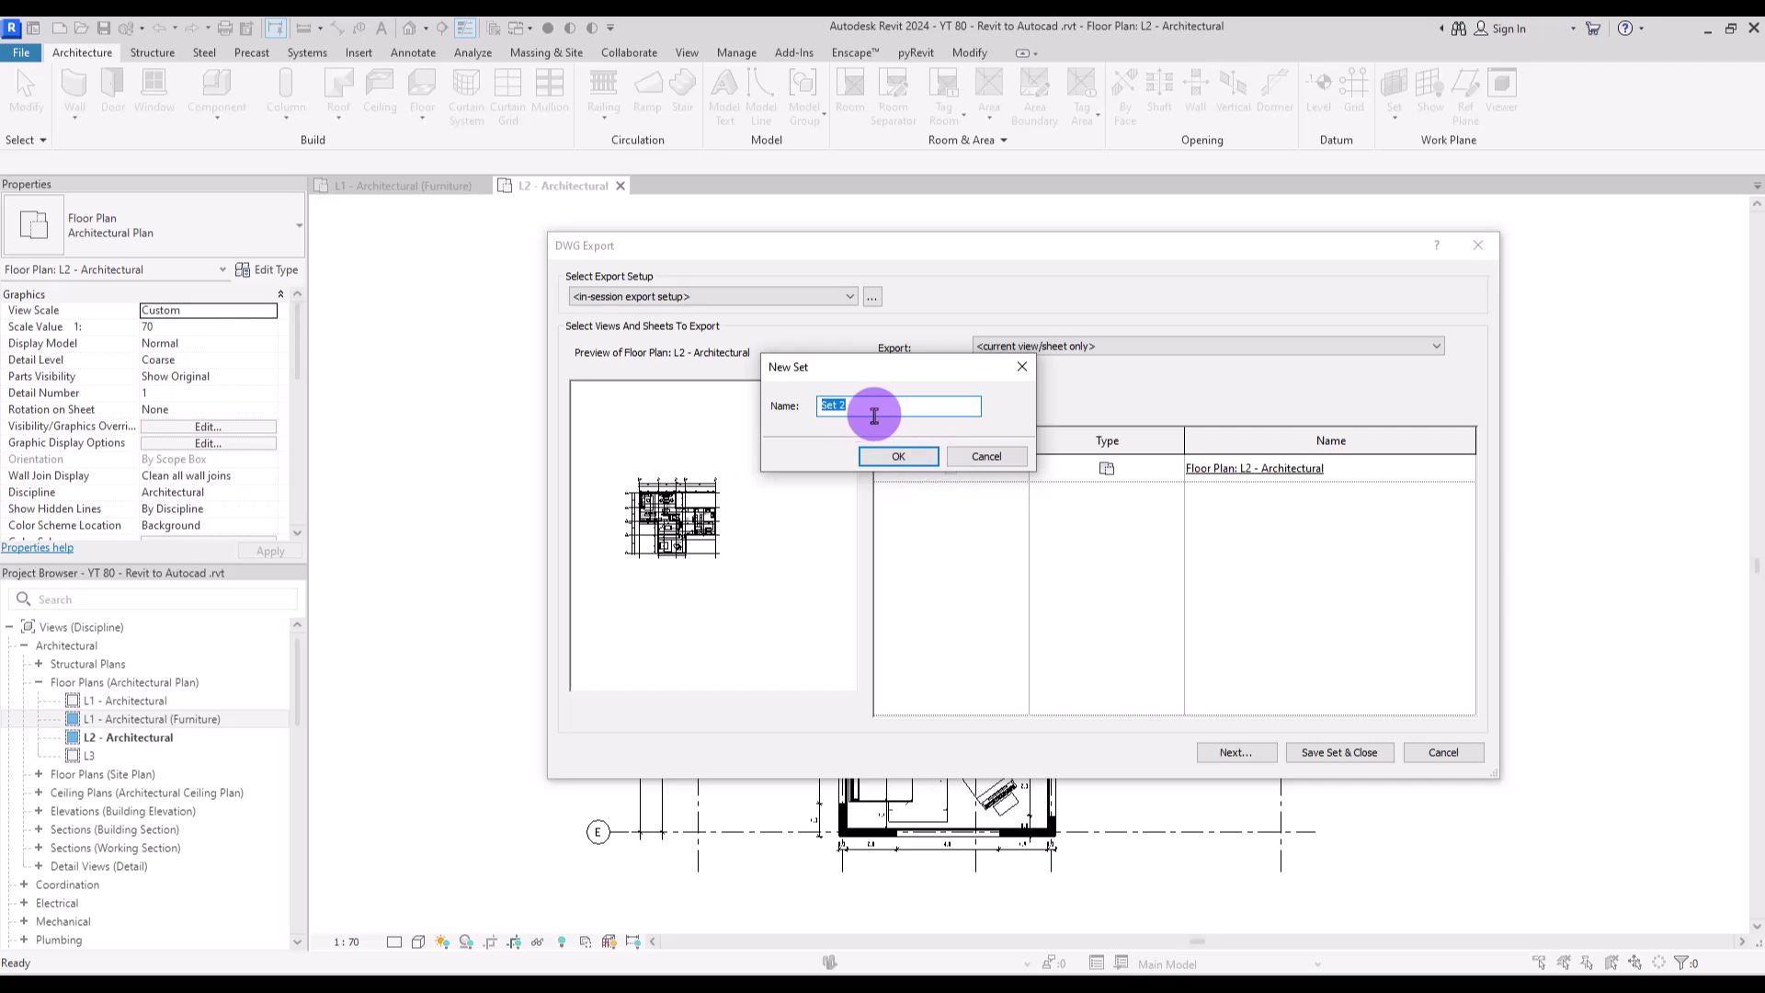
key(Return)
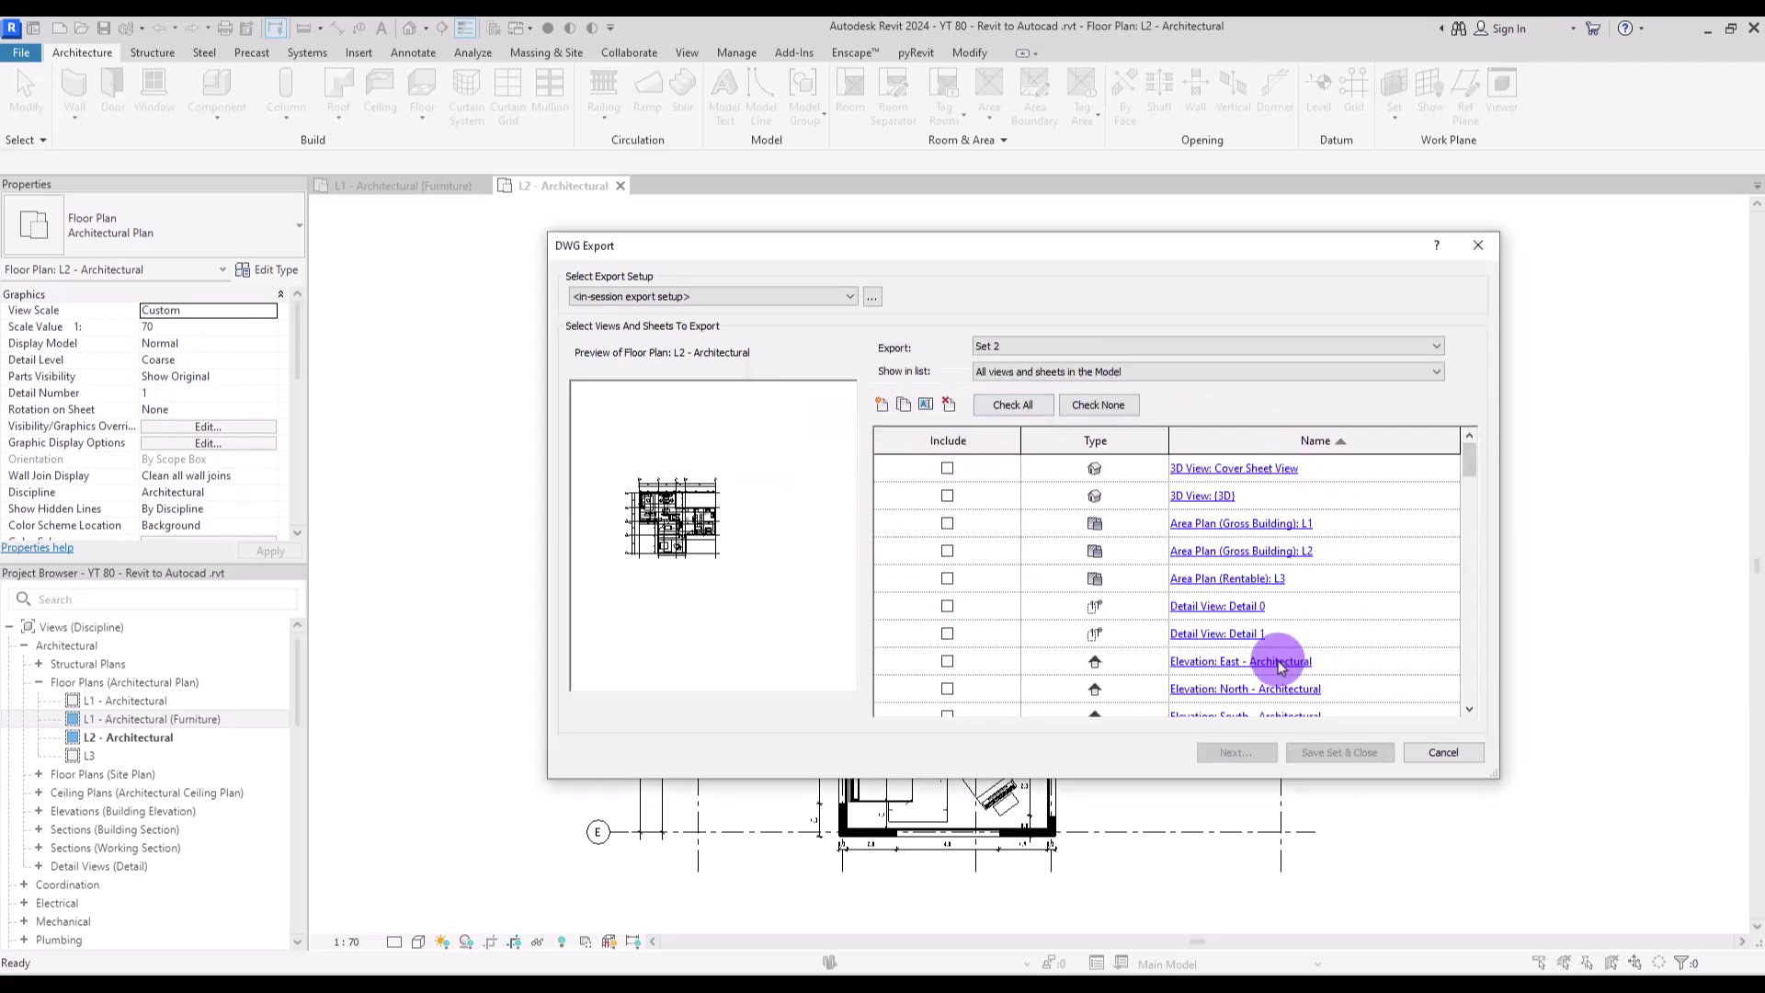
mouse_move(1468, 457)
mouse_down()
mouse_move(1431, 662)
mouse_move(1439, 462)
mouse_up()
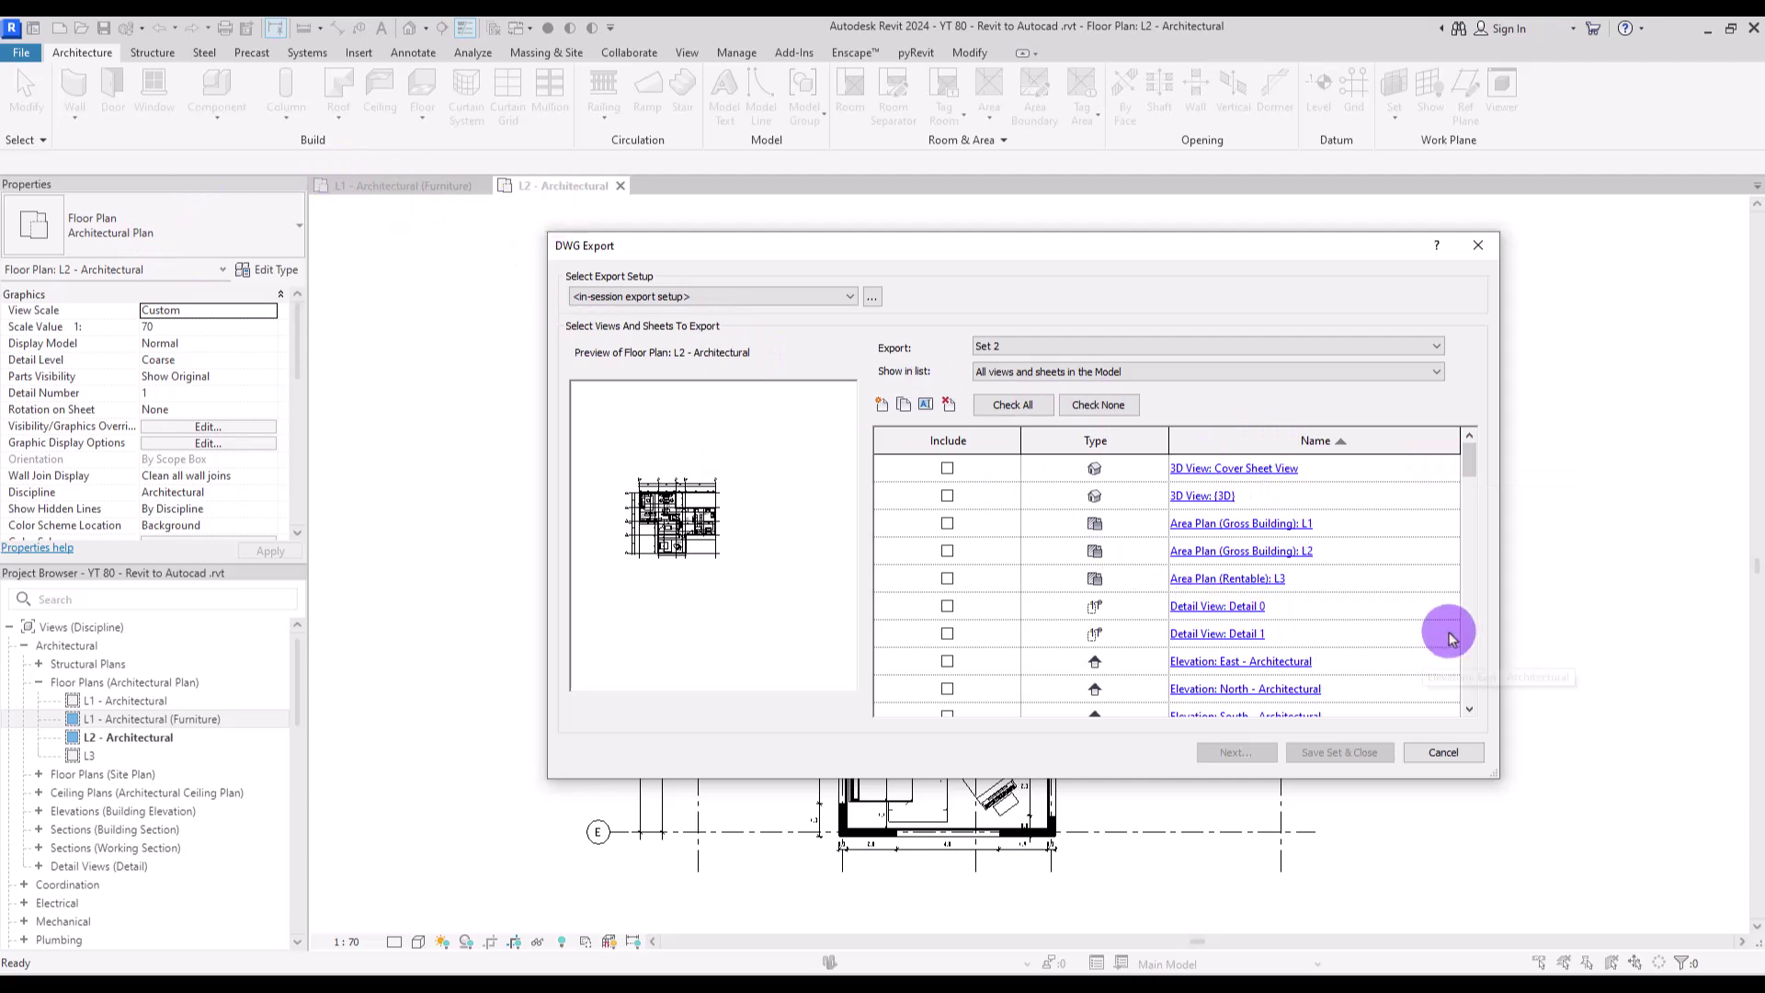
scroll(1471, 499, down, 2)
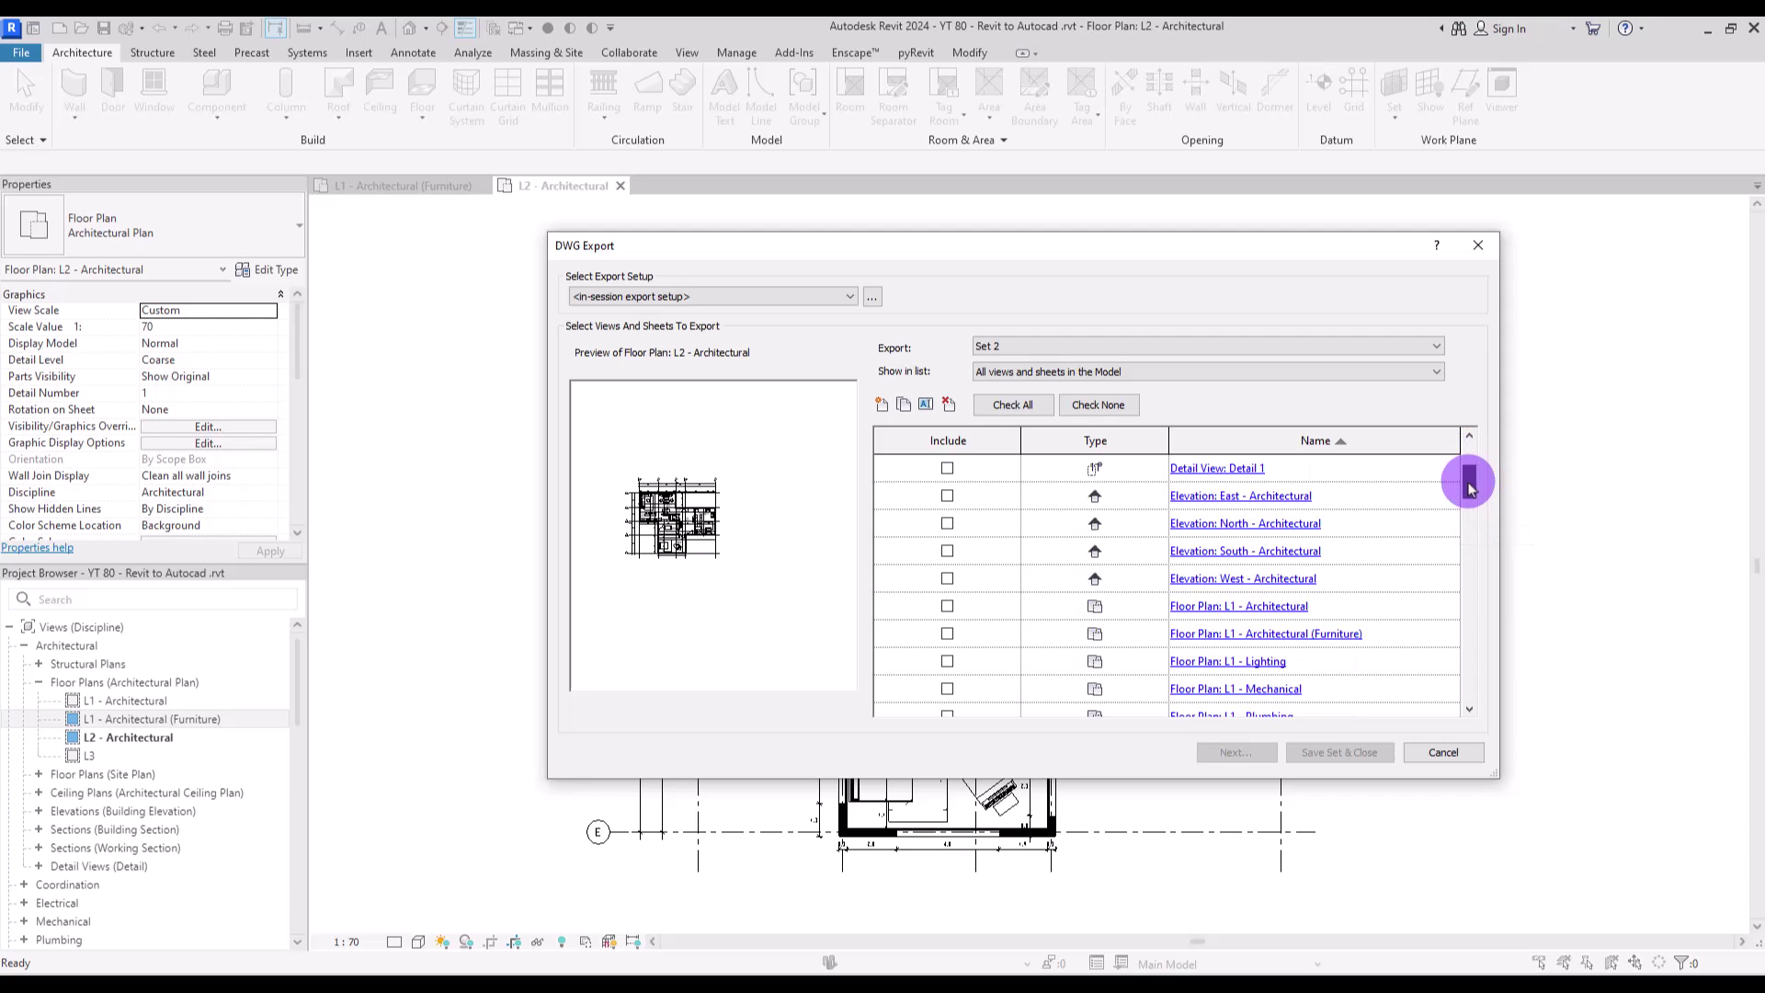
click(947, 606)
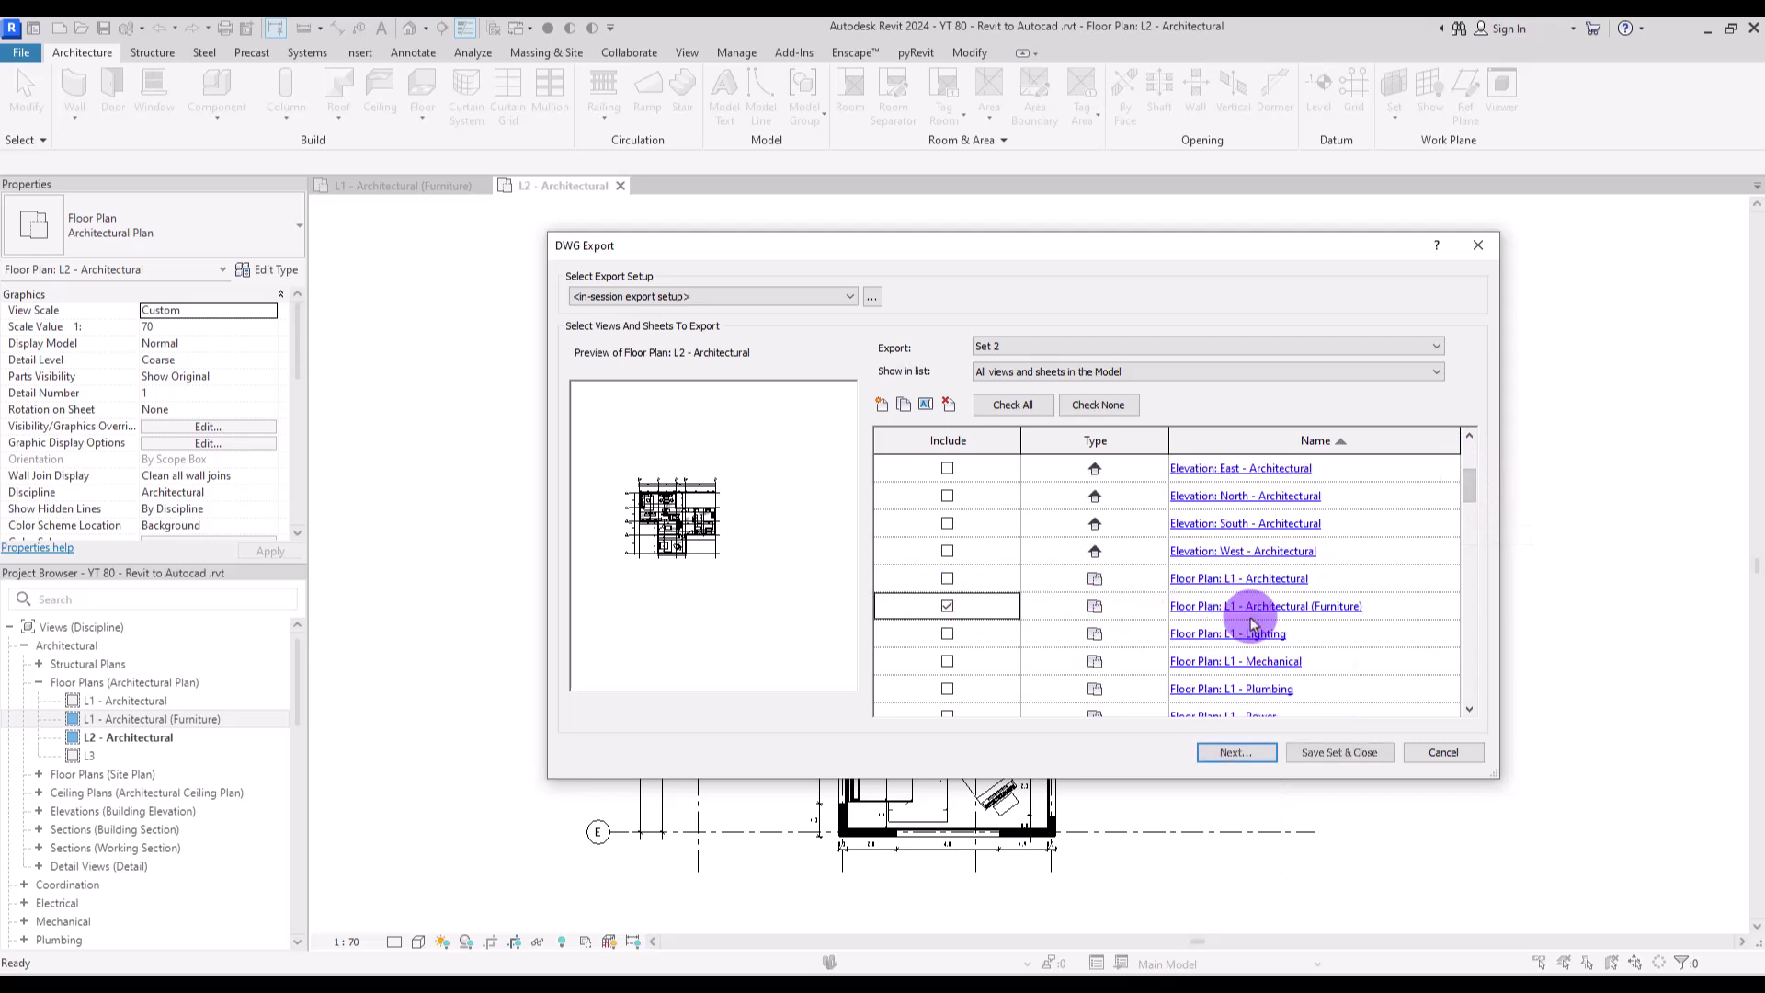
mouse_move(1471, 484)
mouse_down()
mouse_move(1471, 517)
mouse_move(1471, 501)
mouse_up()
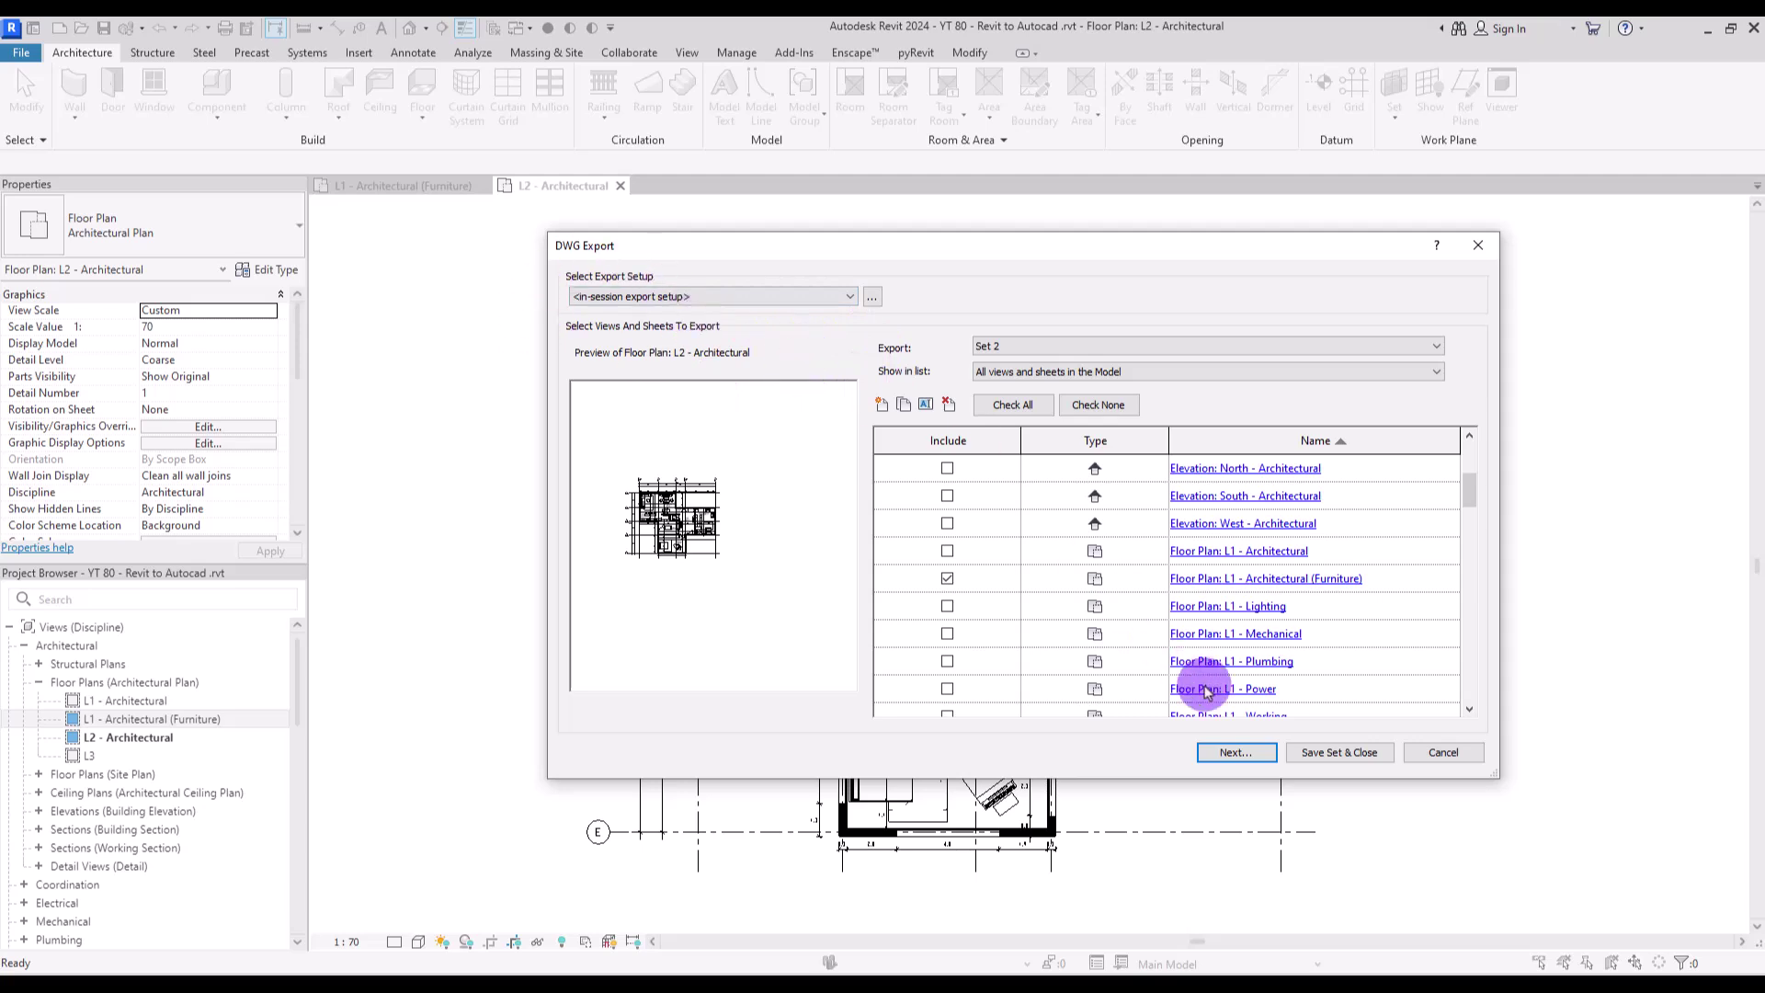
Export the set to the Desktop in AutoCAD 2013 DWG format with the prefix YT 80 - Revit to Autocad.
click(1230, 752)
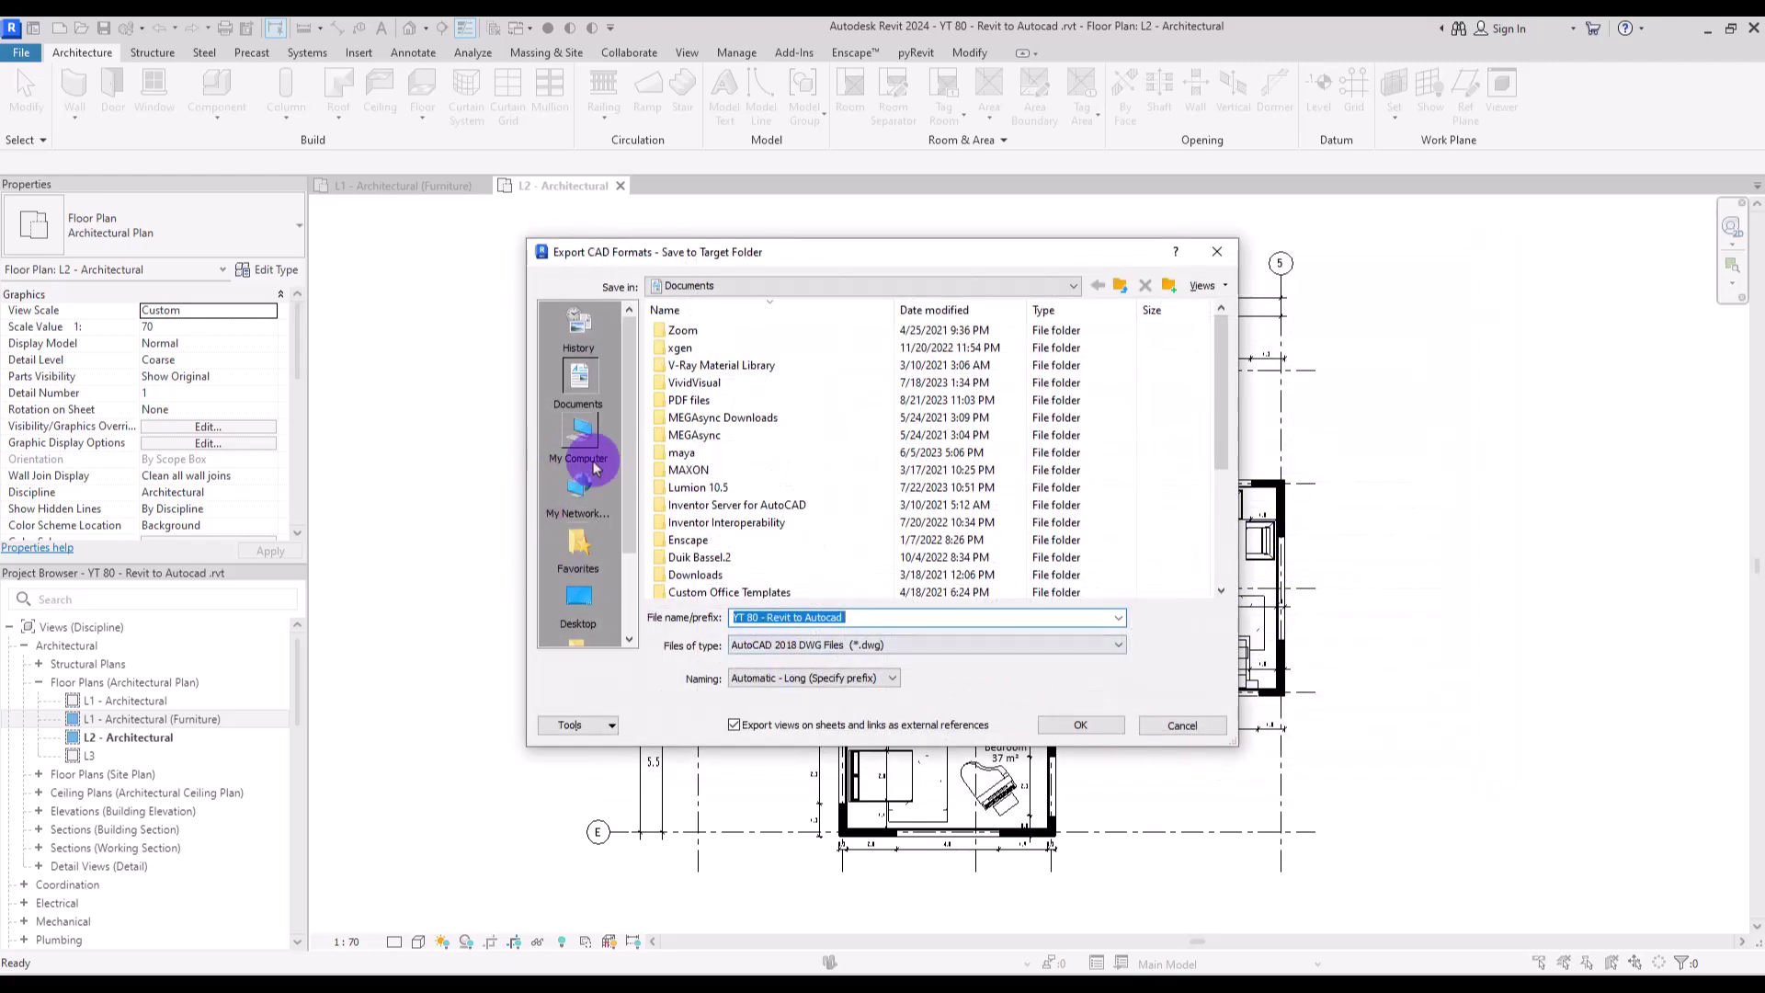
click(581, 602)
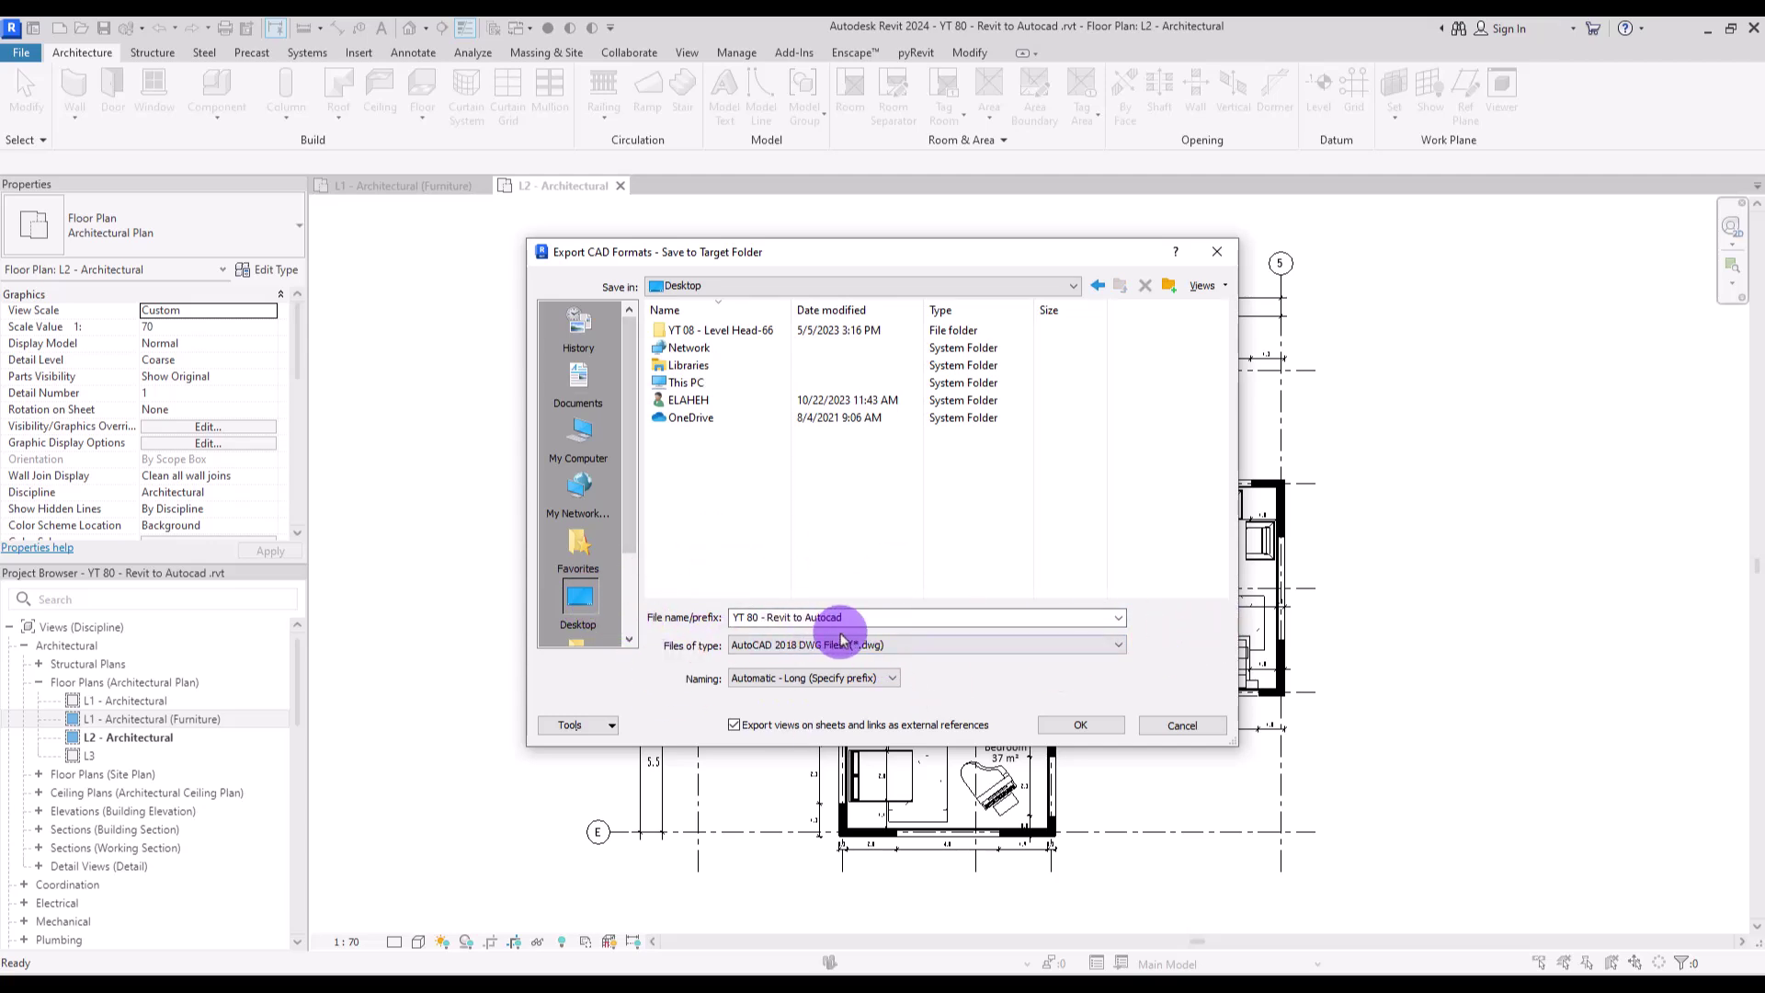
click(908, 649)
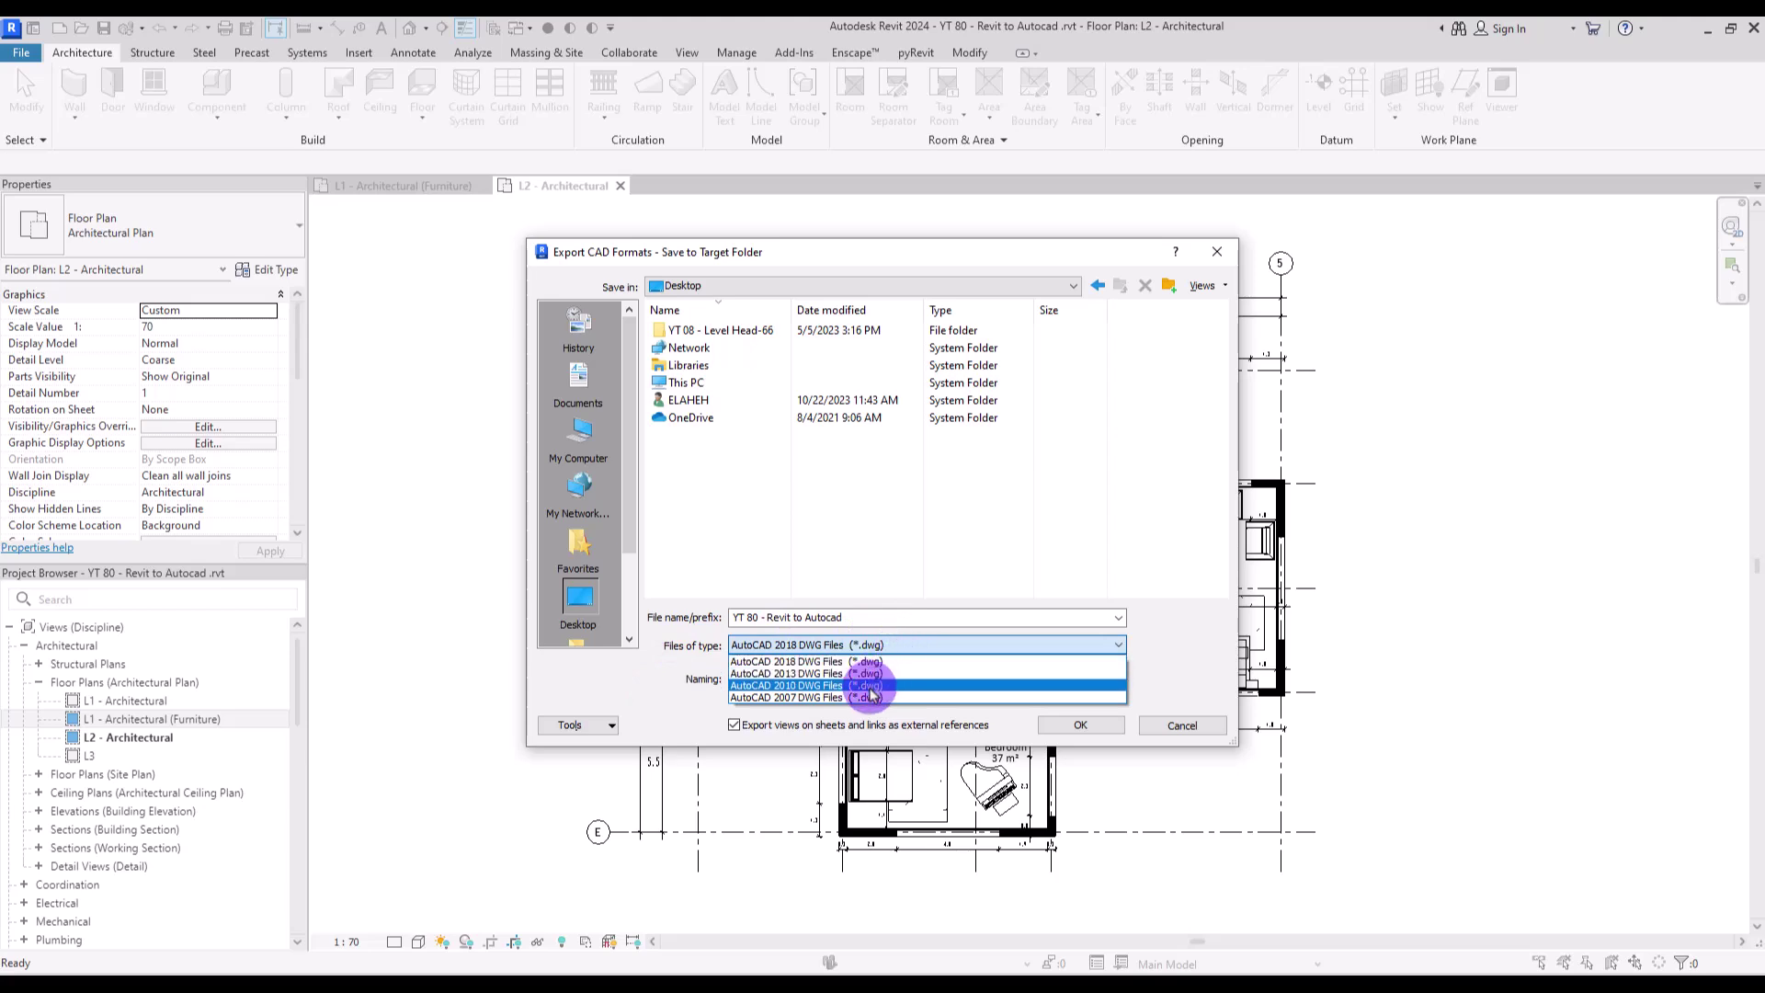
click(768, 675)
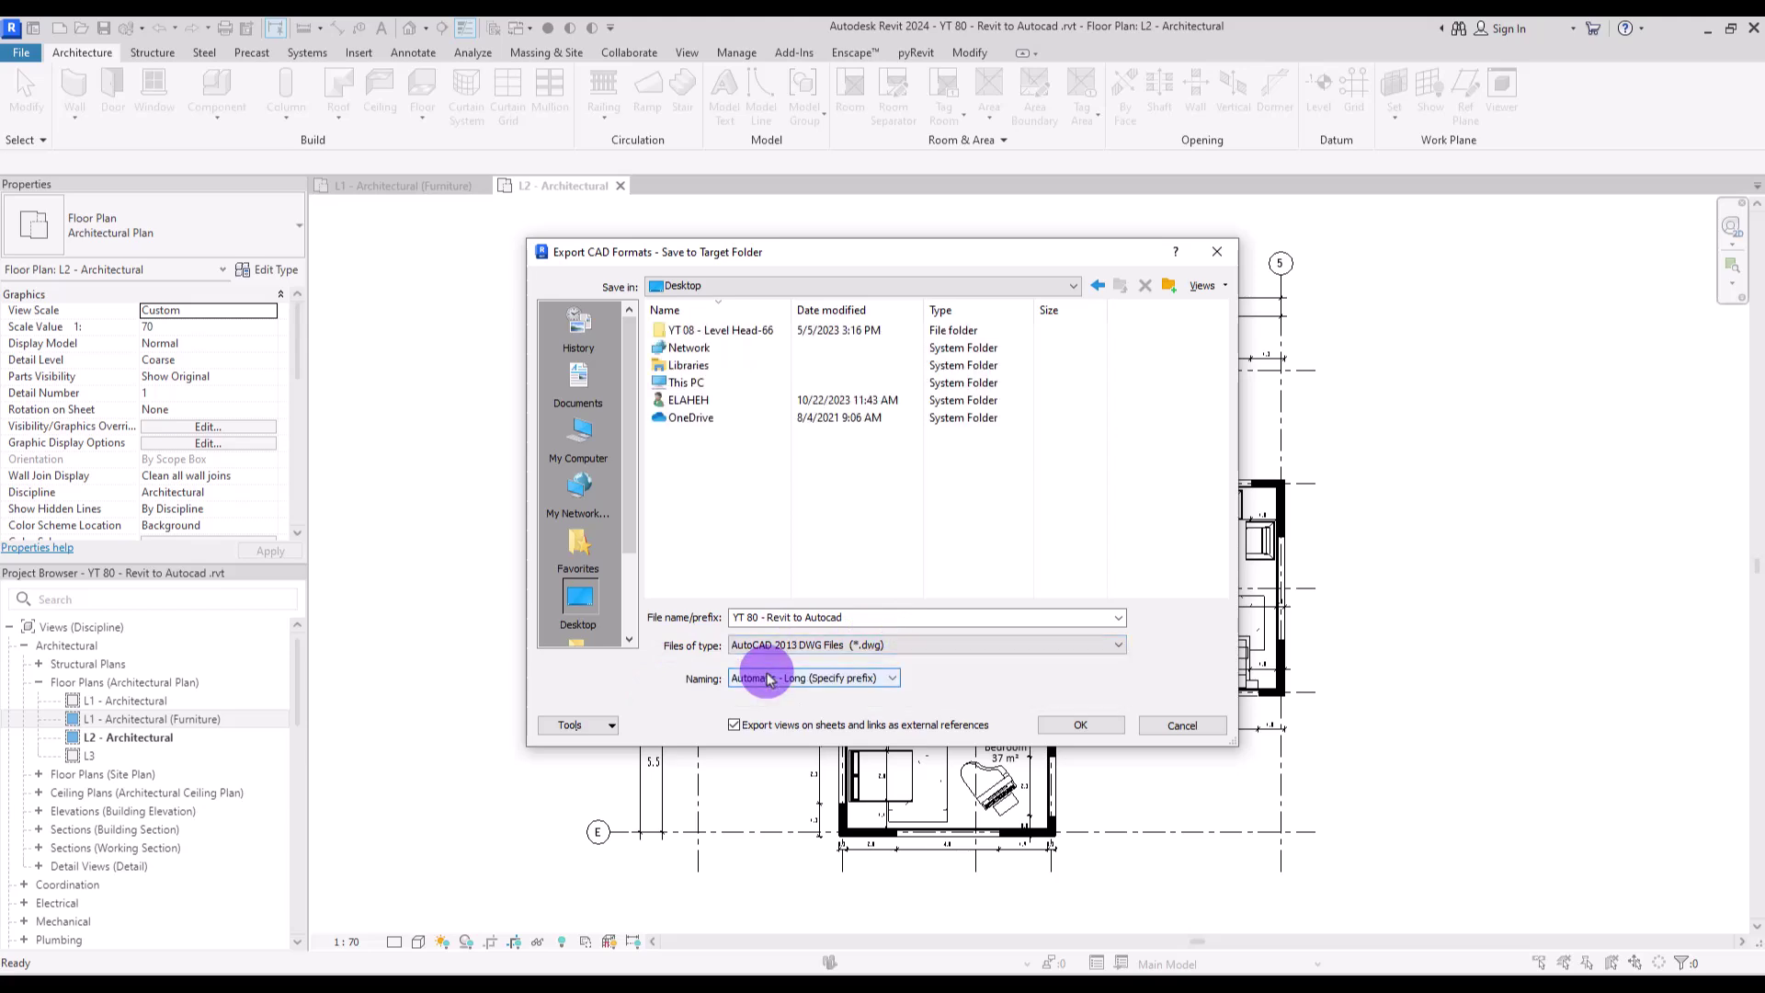
click(1080, 723)
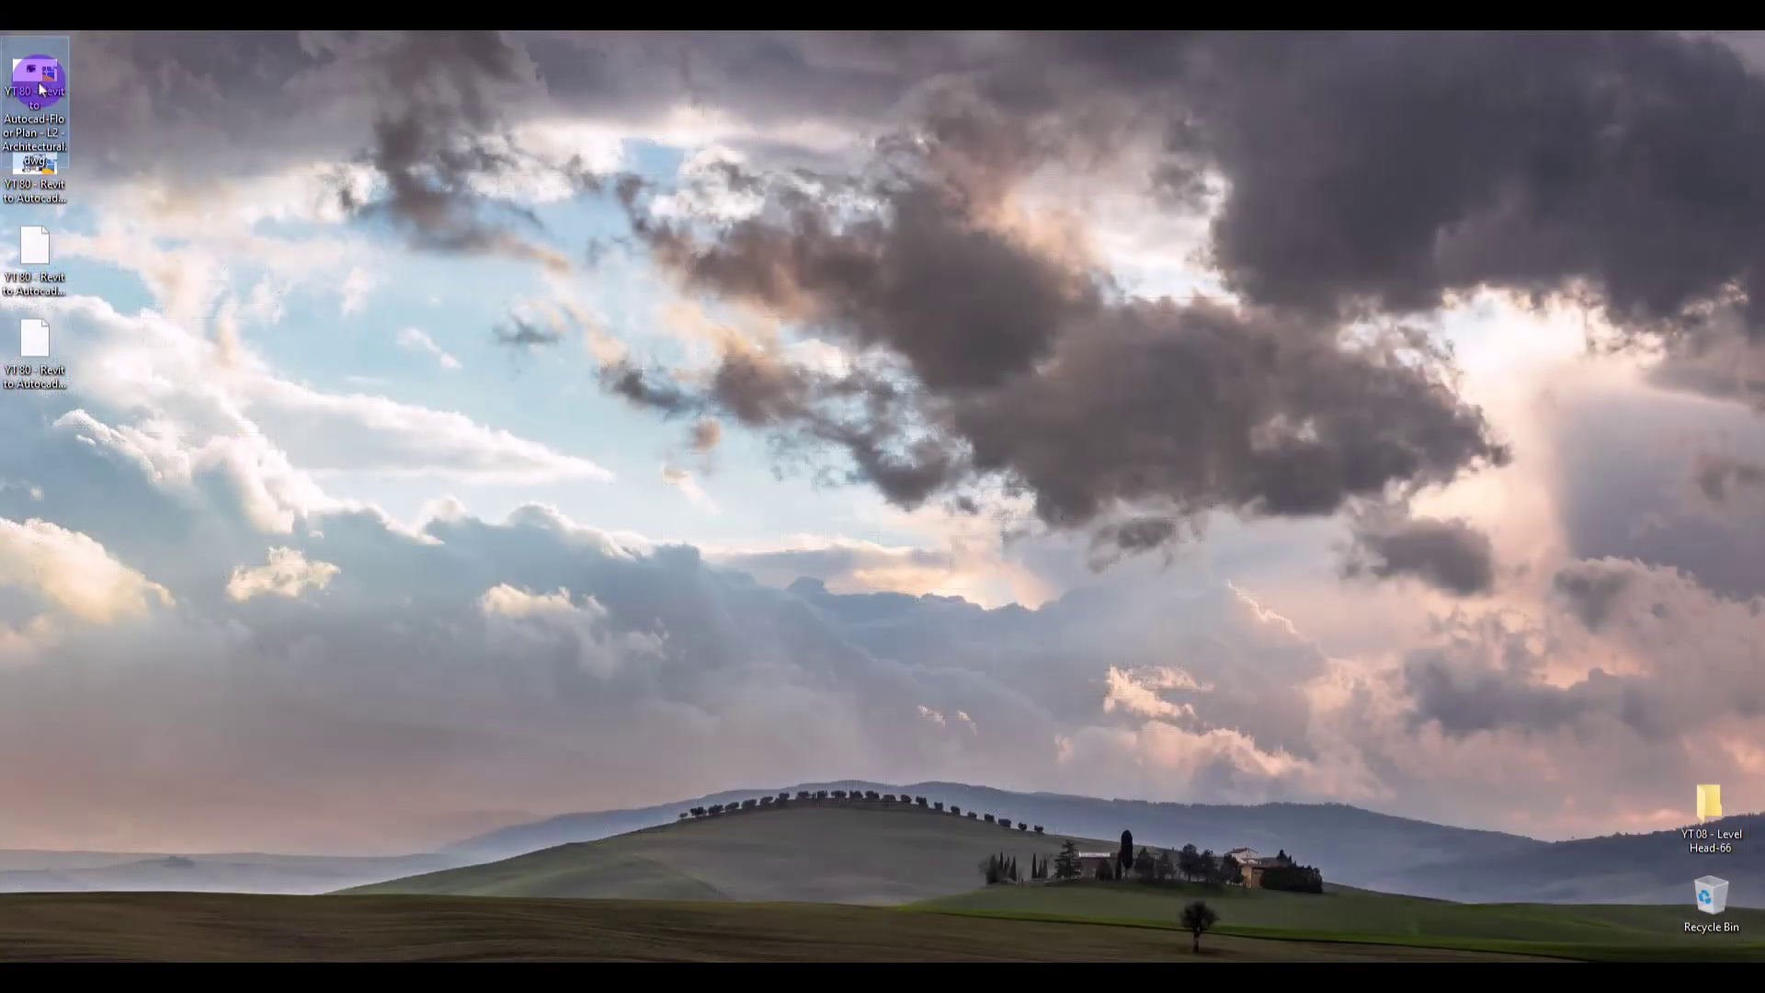
Open the exported L1 (Furniture) and L2 - Architectural drawings from the desktop in AutoCAD and look over both plans.
click(32, 168)
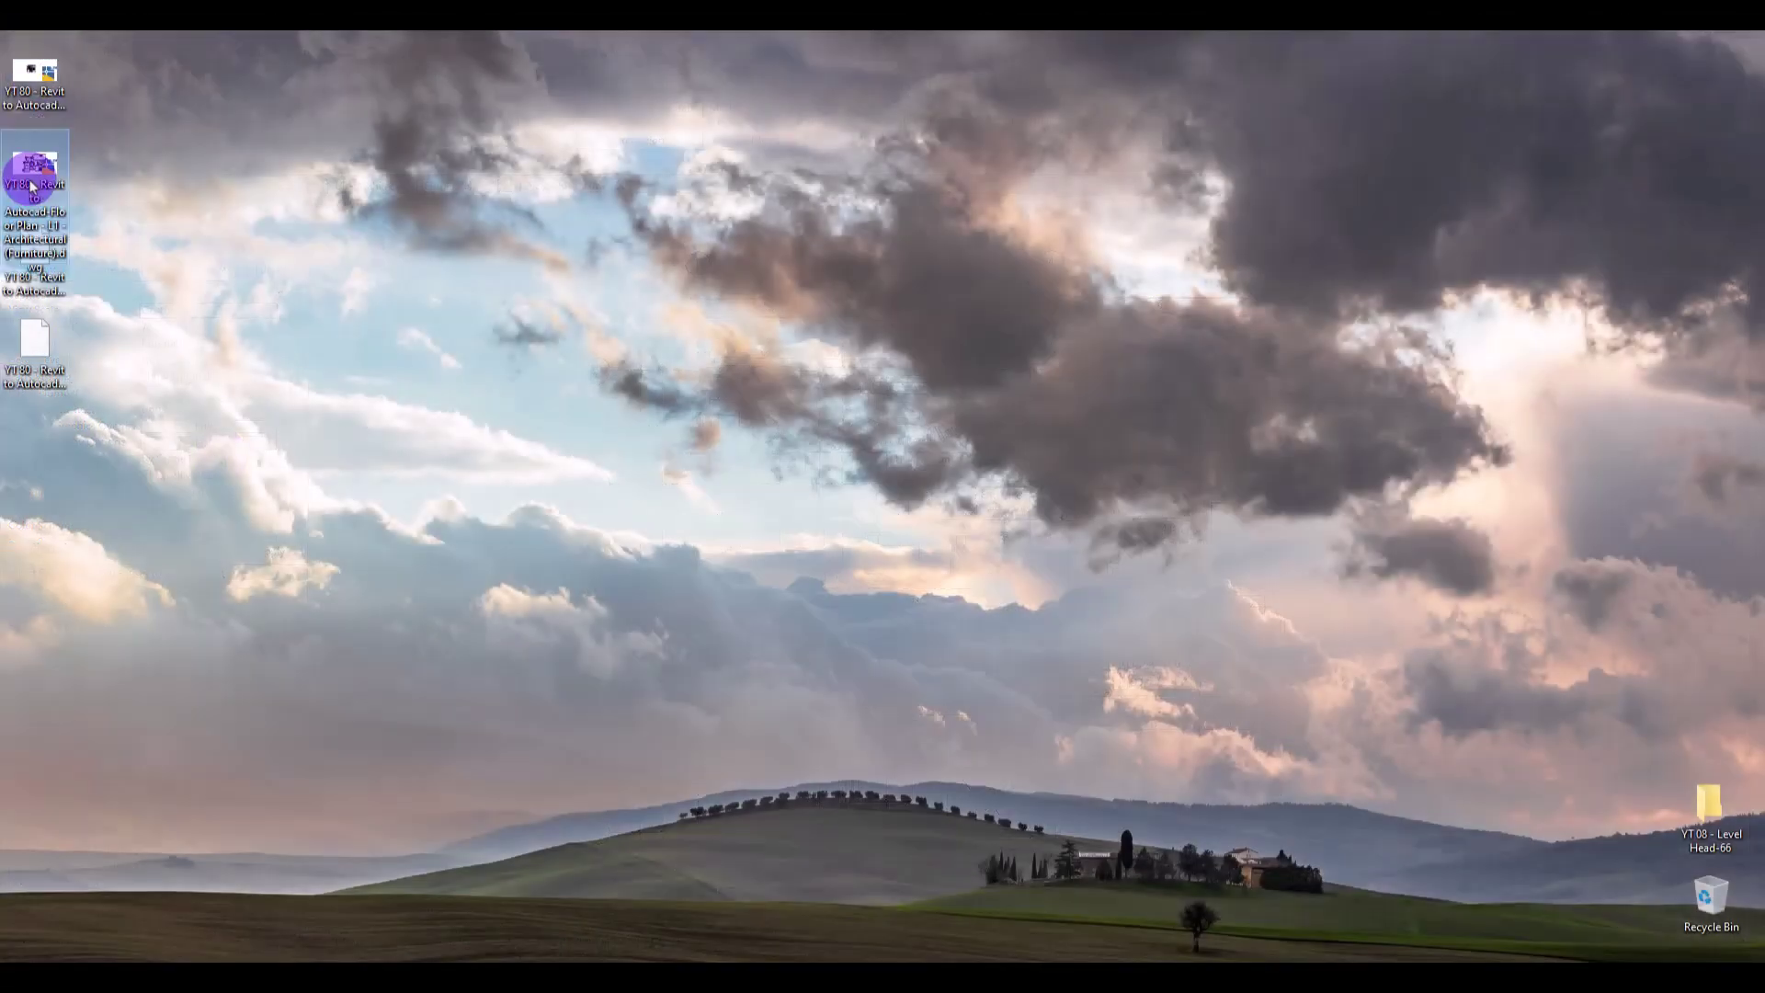
double_click(31, 69)
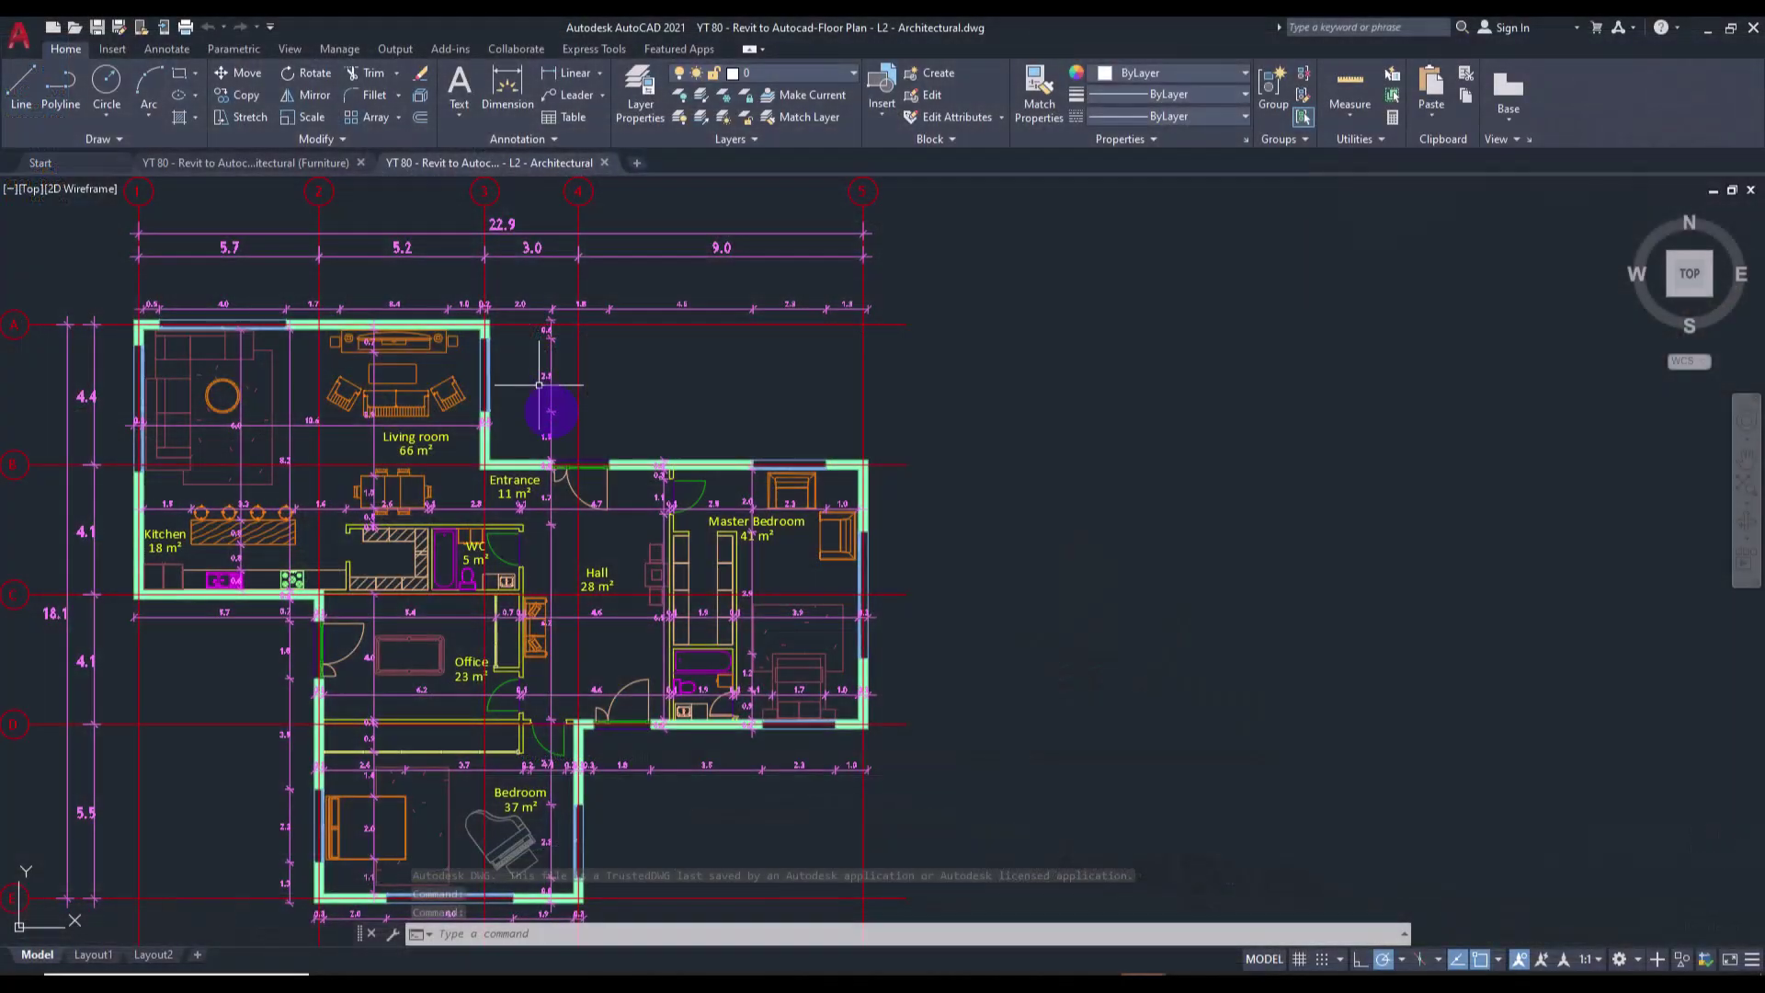
mouse_move(642, 382)
middle_down()
mouse_move(899, 393)
mouse_move(1134, 457)
mouse_move(1091, 437)
middle_up()
click(224, 162)
mouse_move(1034, 520)
middle_down()
mouse_move(1322, 522)
mouse_move(1205, 524)
middle_up()
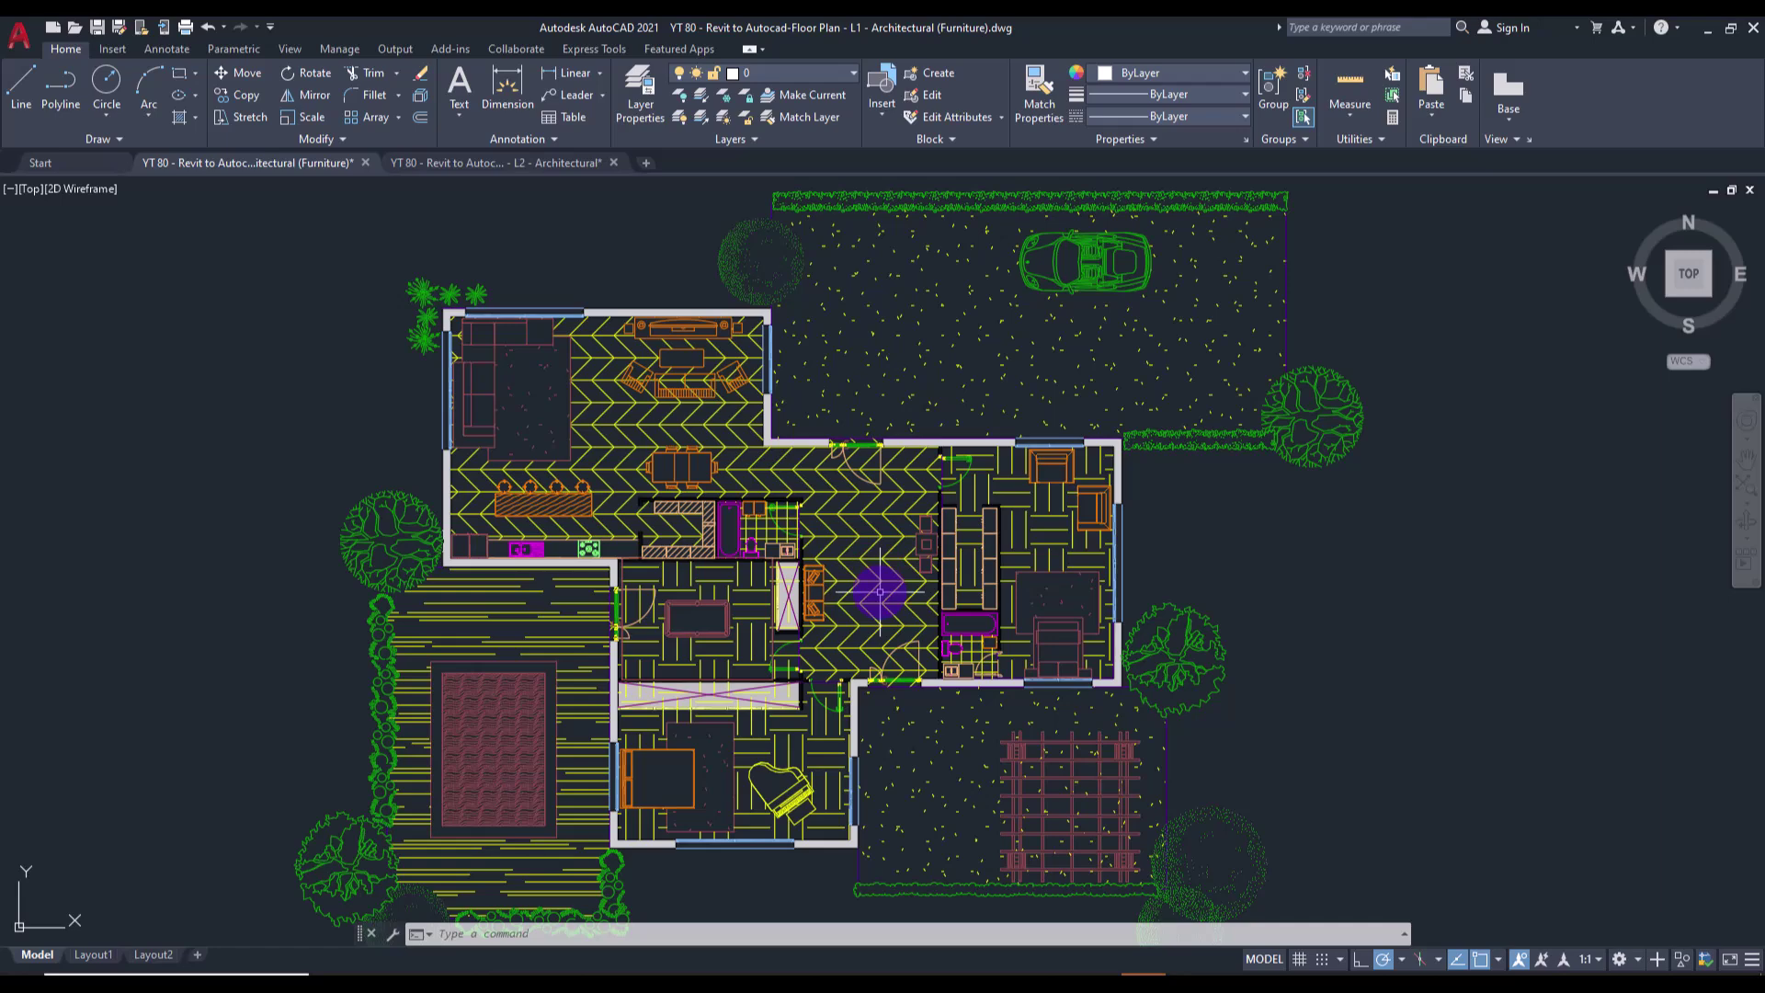
click(448, 163)
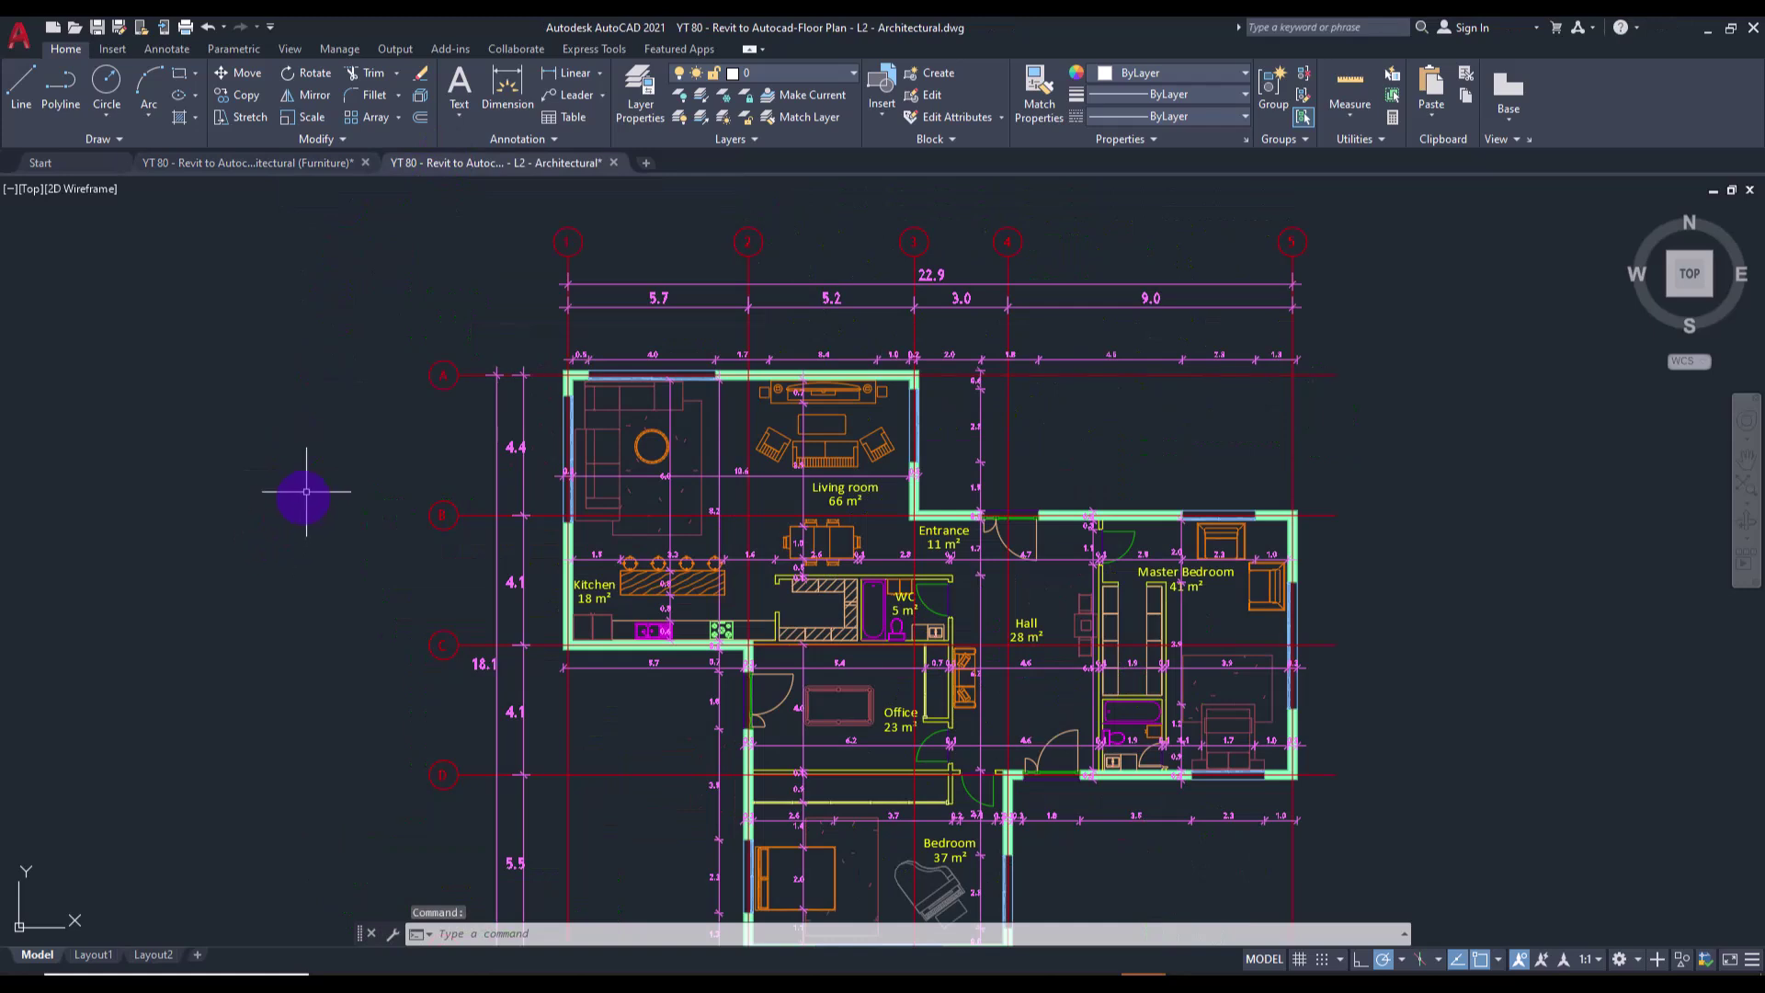
Examine the layer names and colors of the exported L2 - Architectural drawing.
click(851, 72)
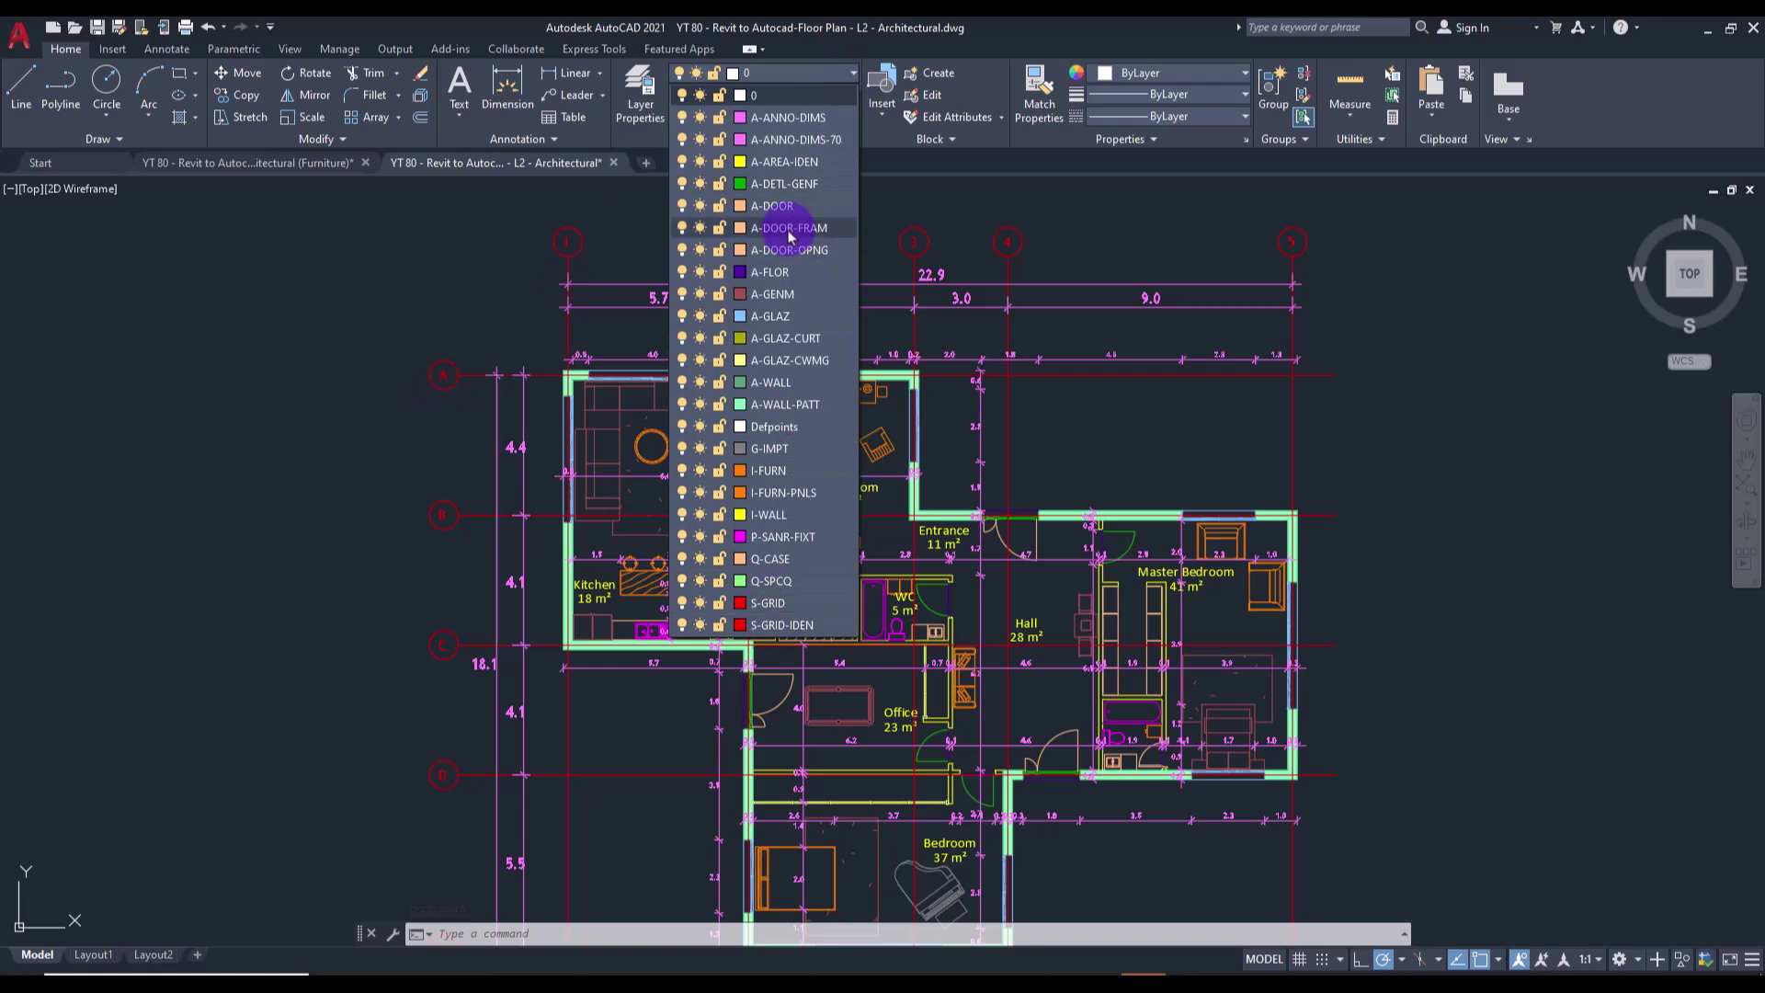
click(354, 330)
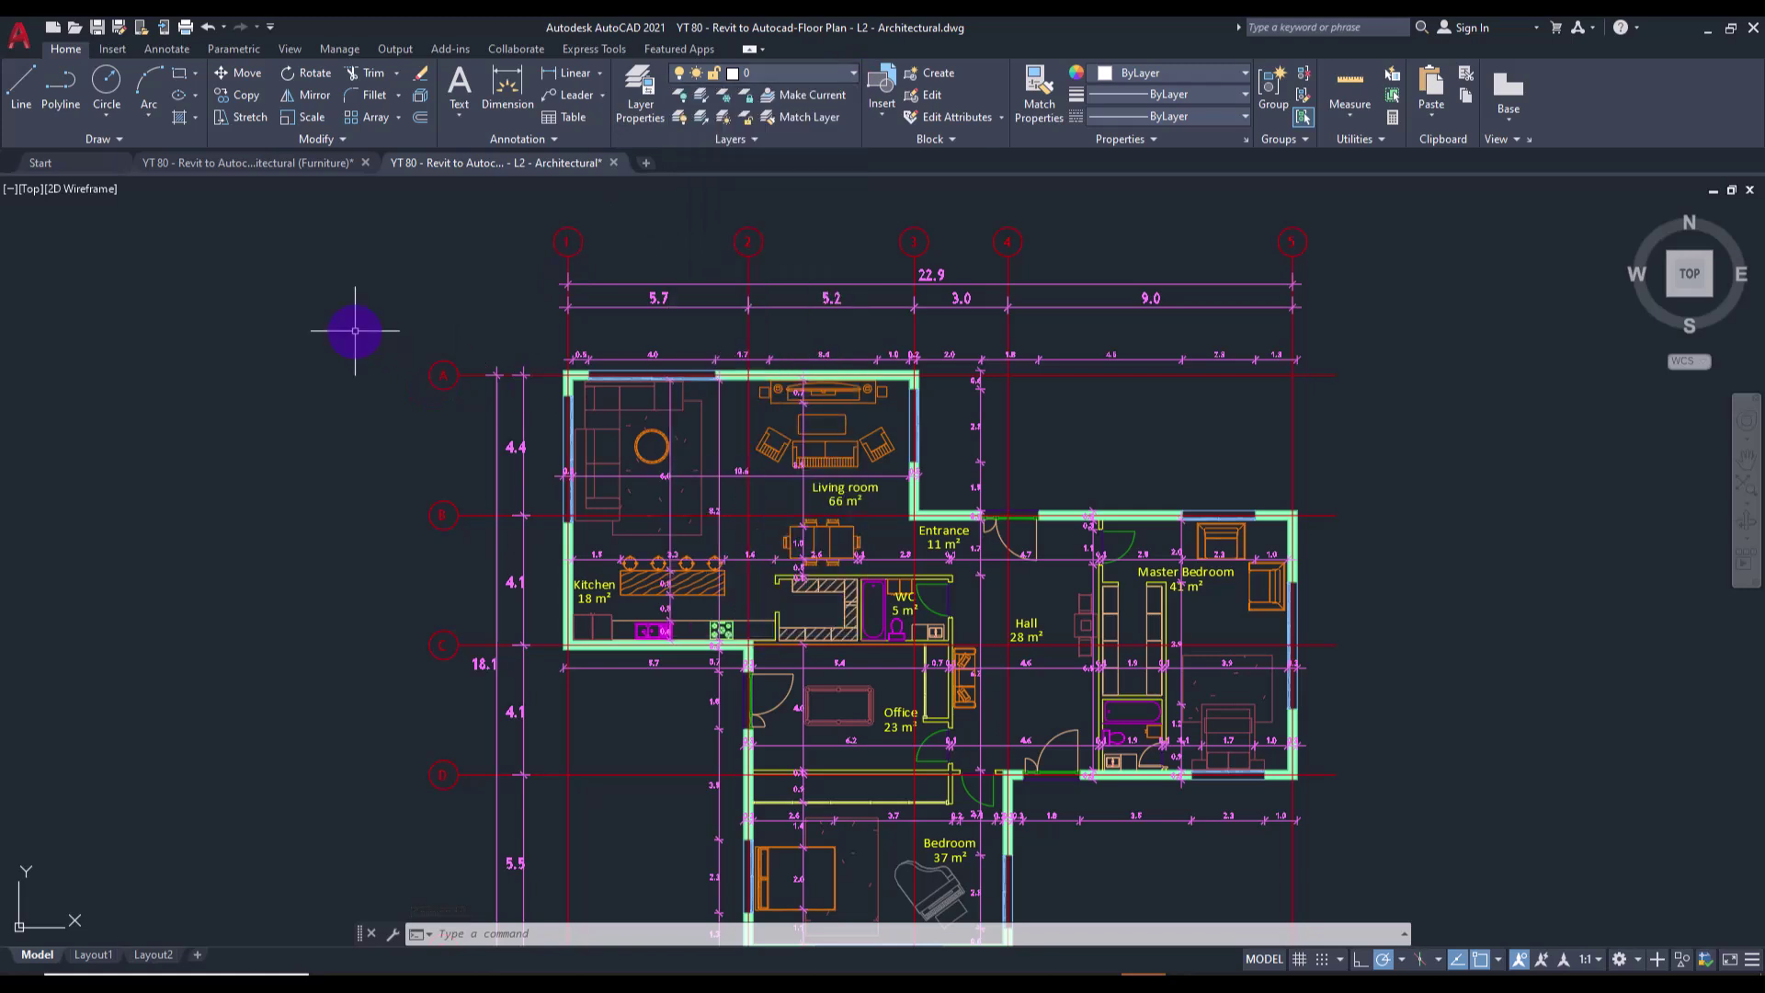
click(1531, 457)
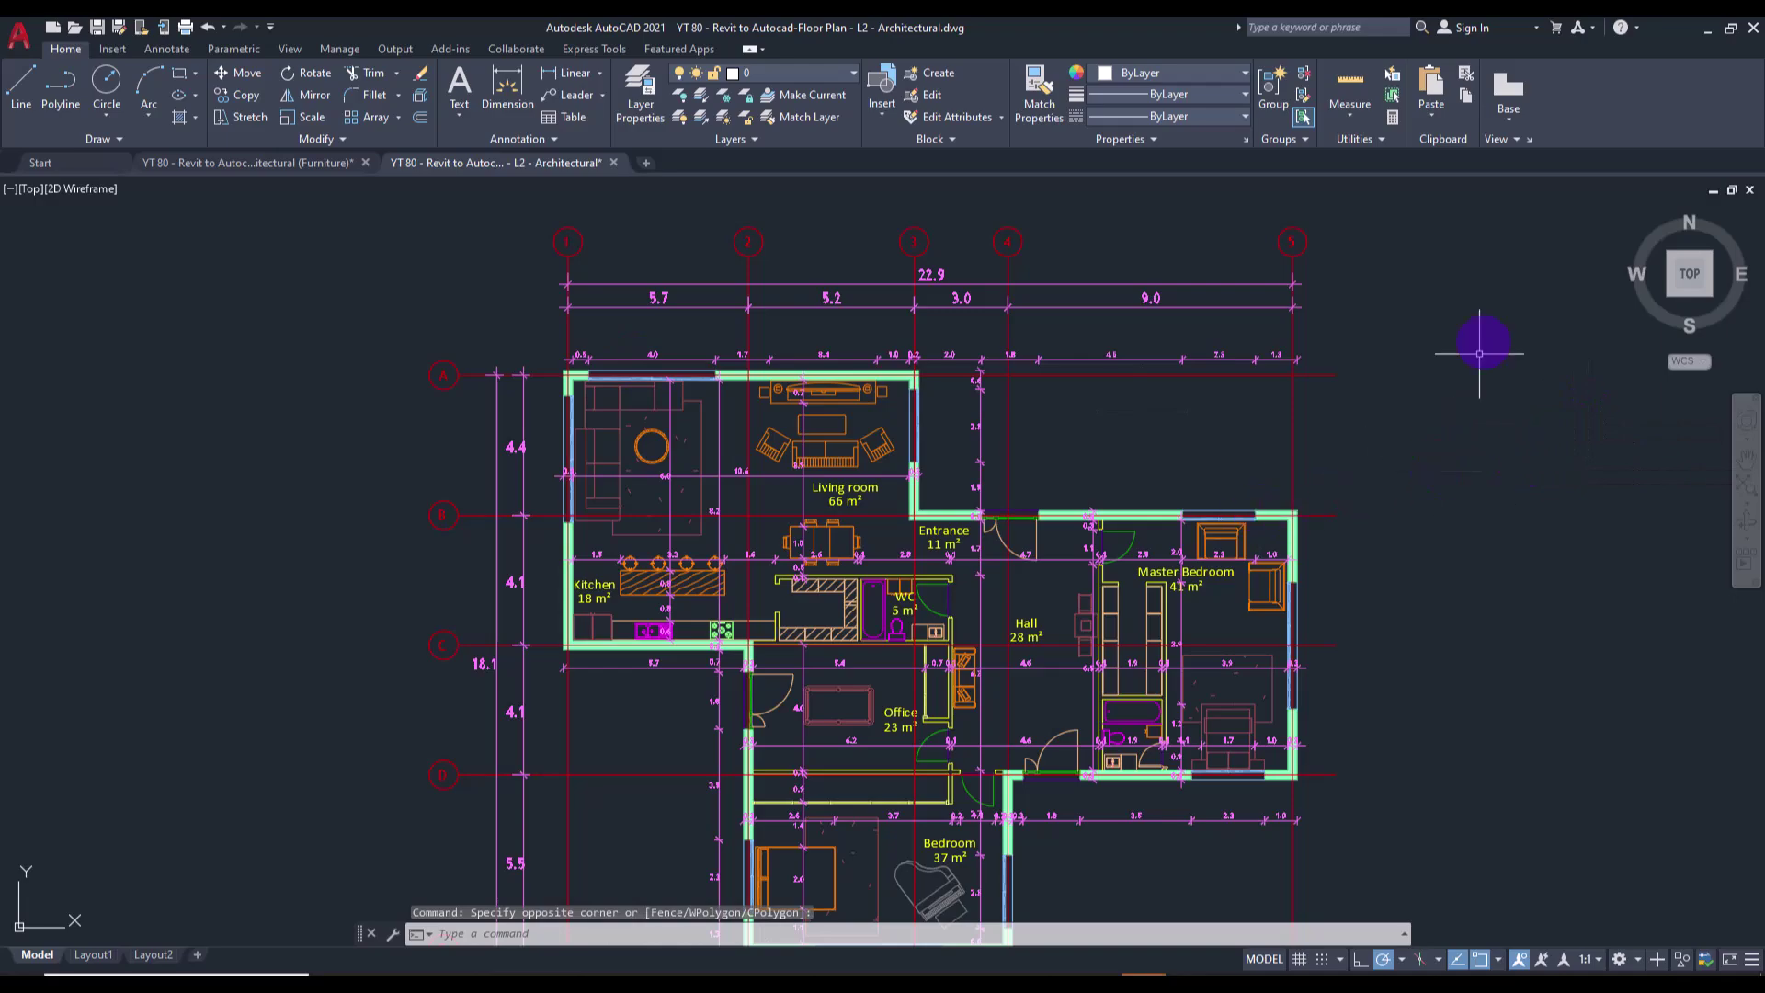
click(1163, 708)
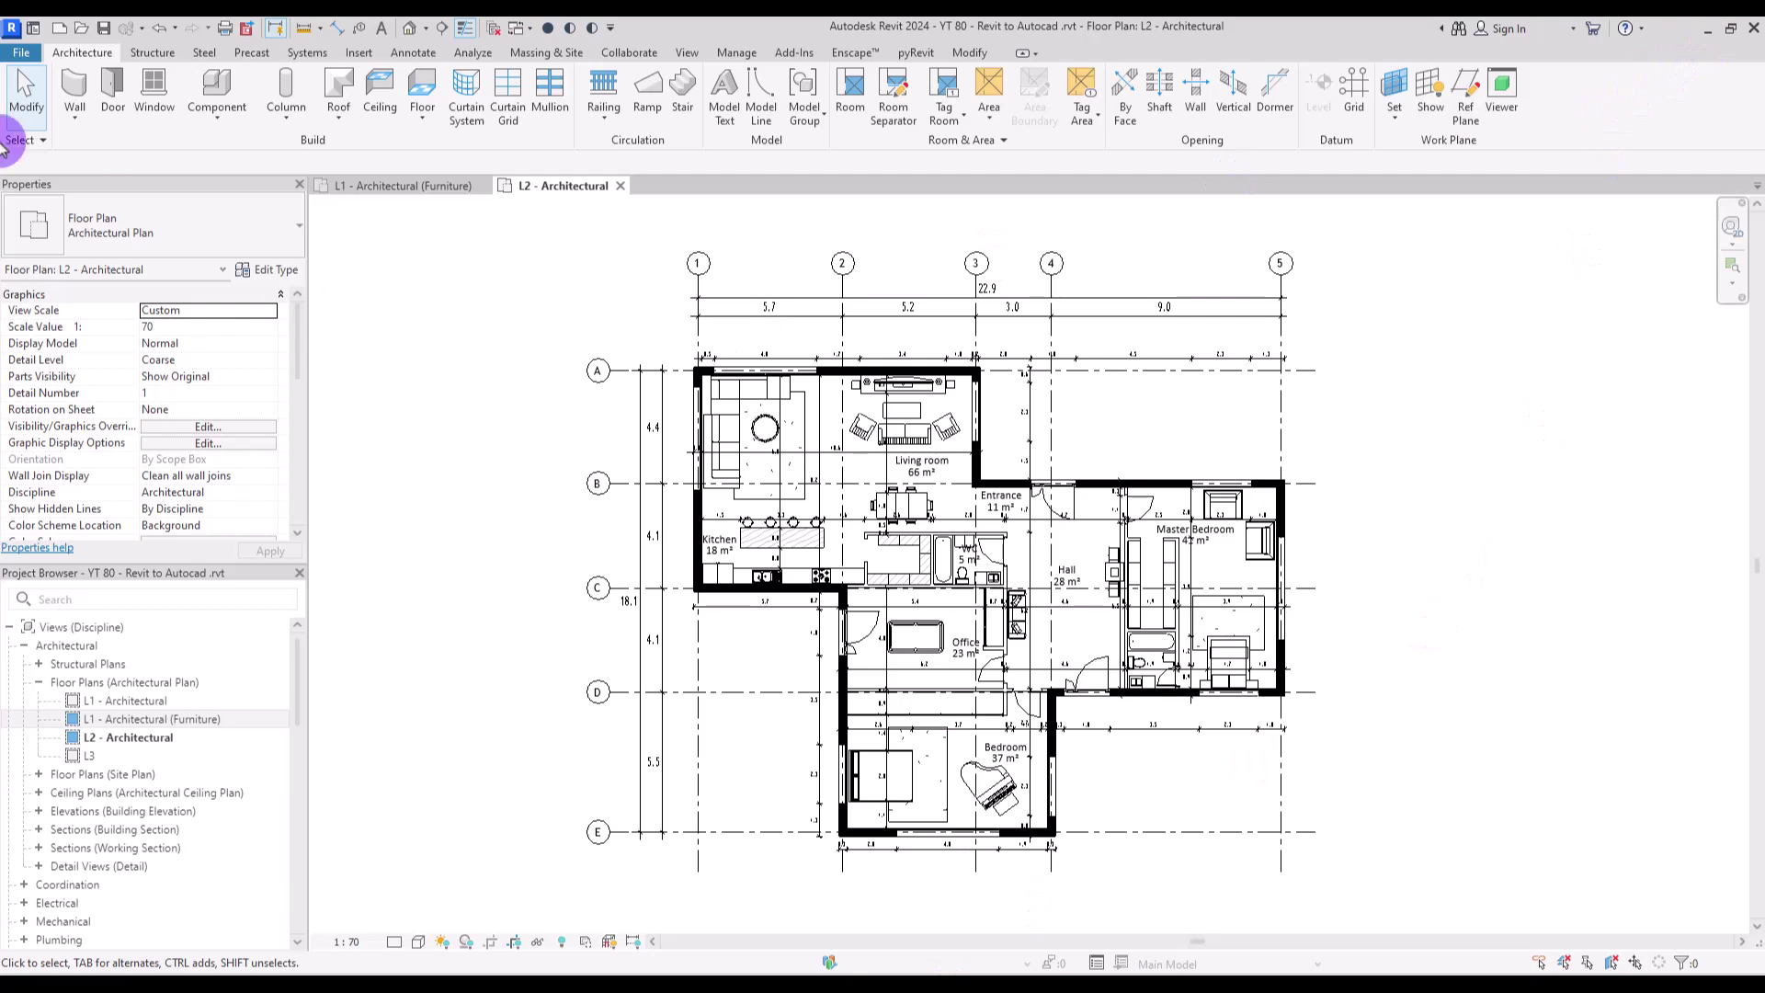
Switch back to Revit, start another DWG export and create a new export setup named B Set.
click(21, 52)
mouse_move(67, 317)
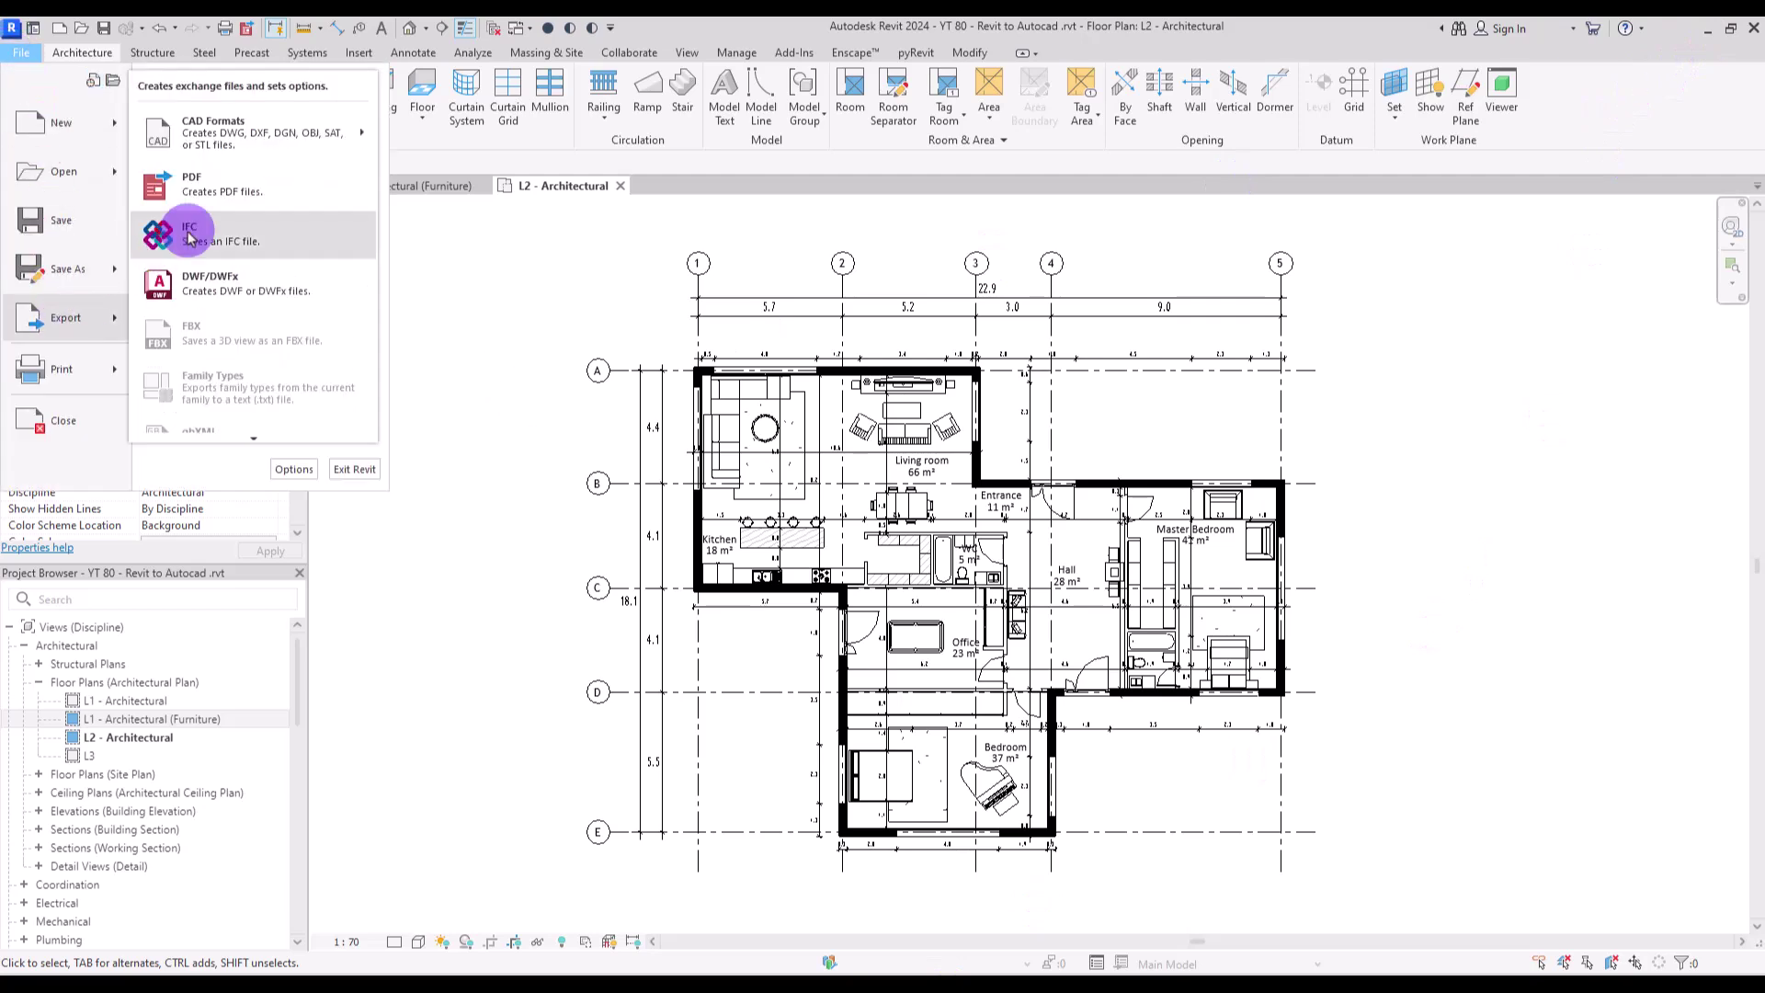
mouse_move(276, 138)
click(441, 110)
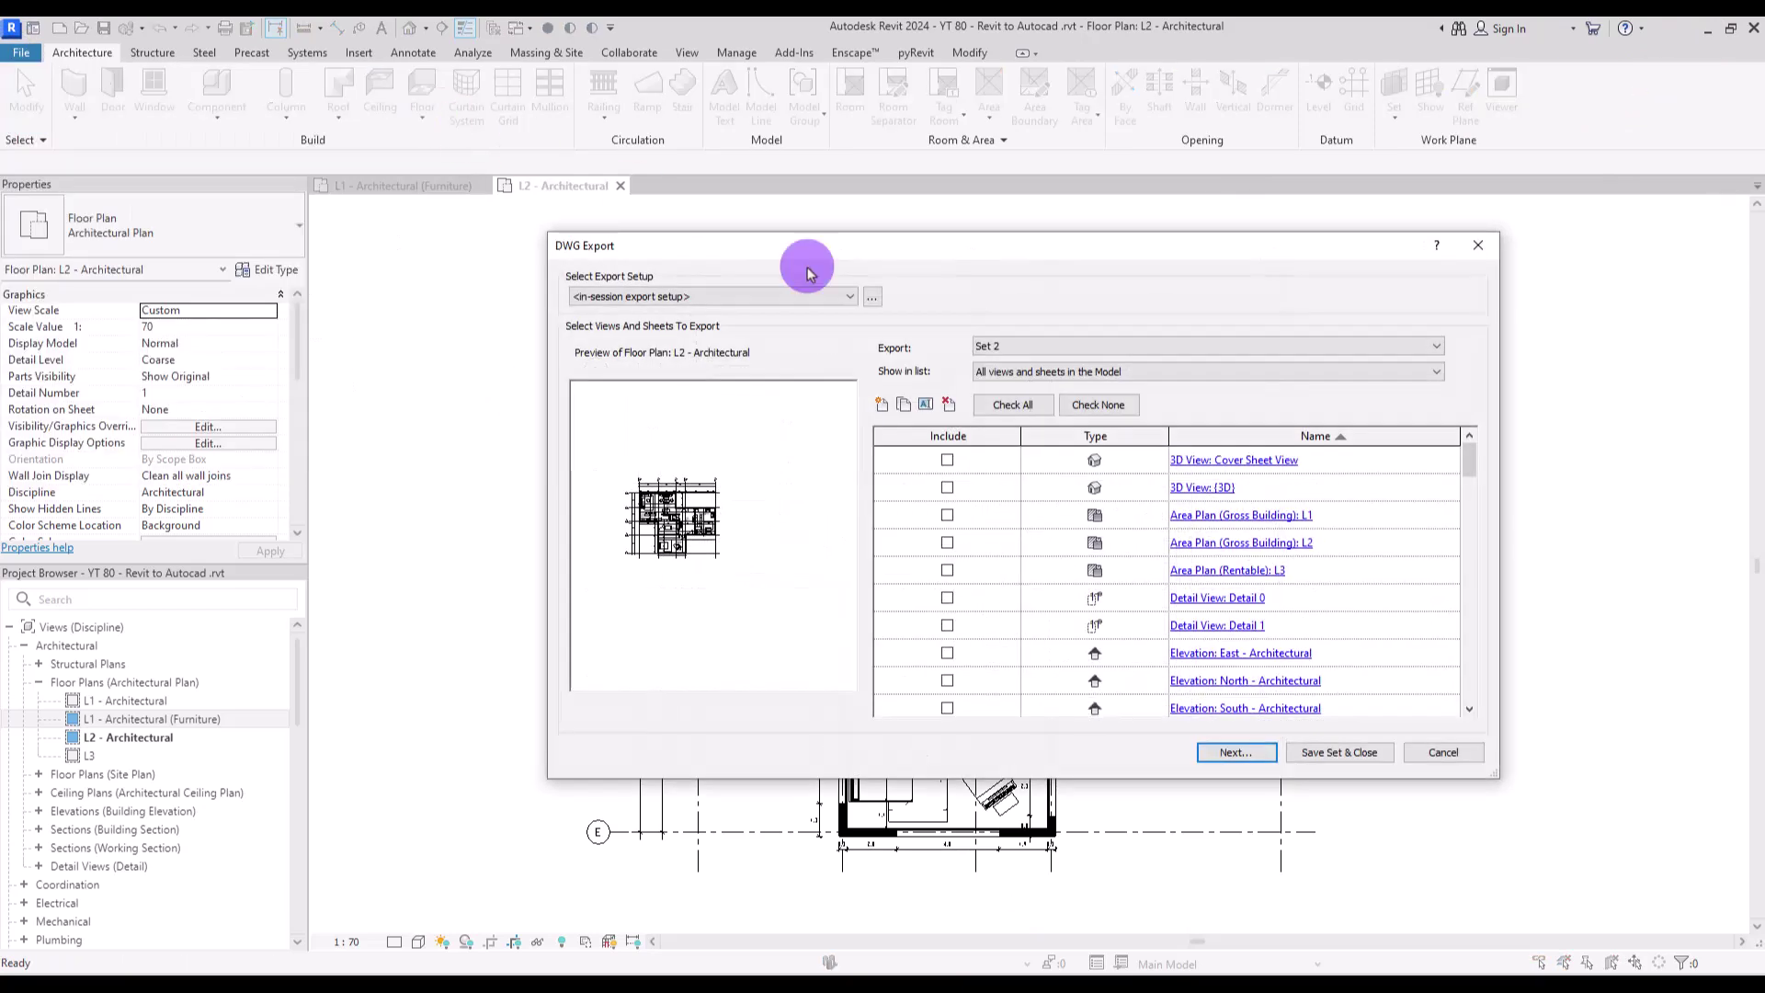
click(872, 297)
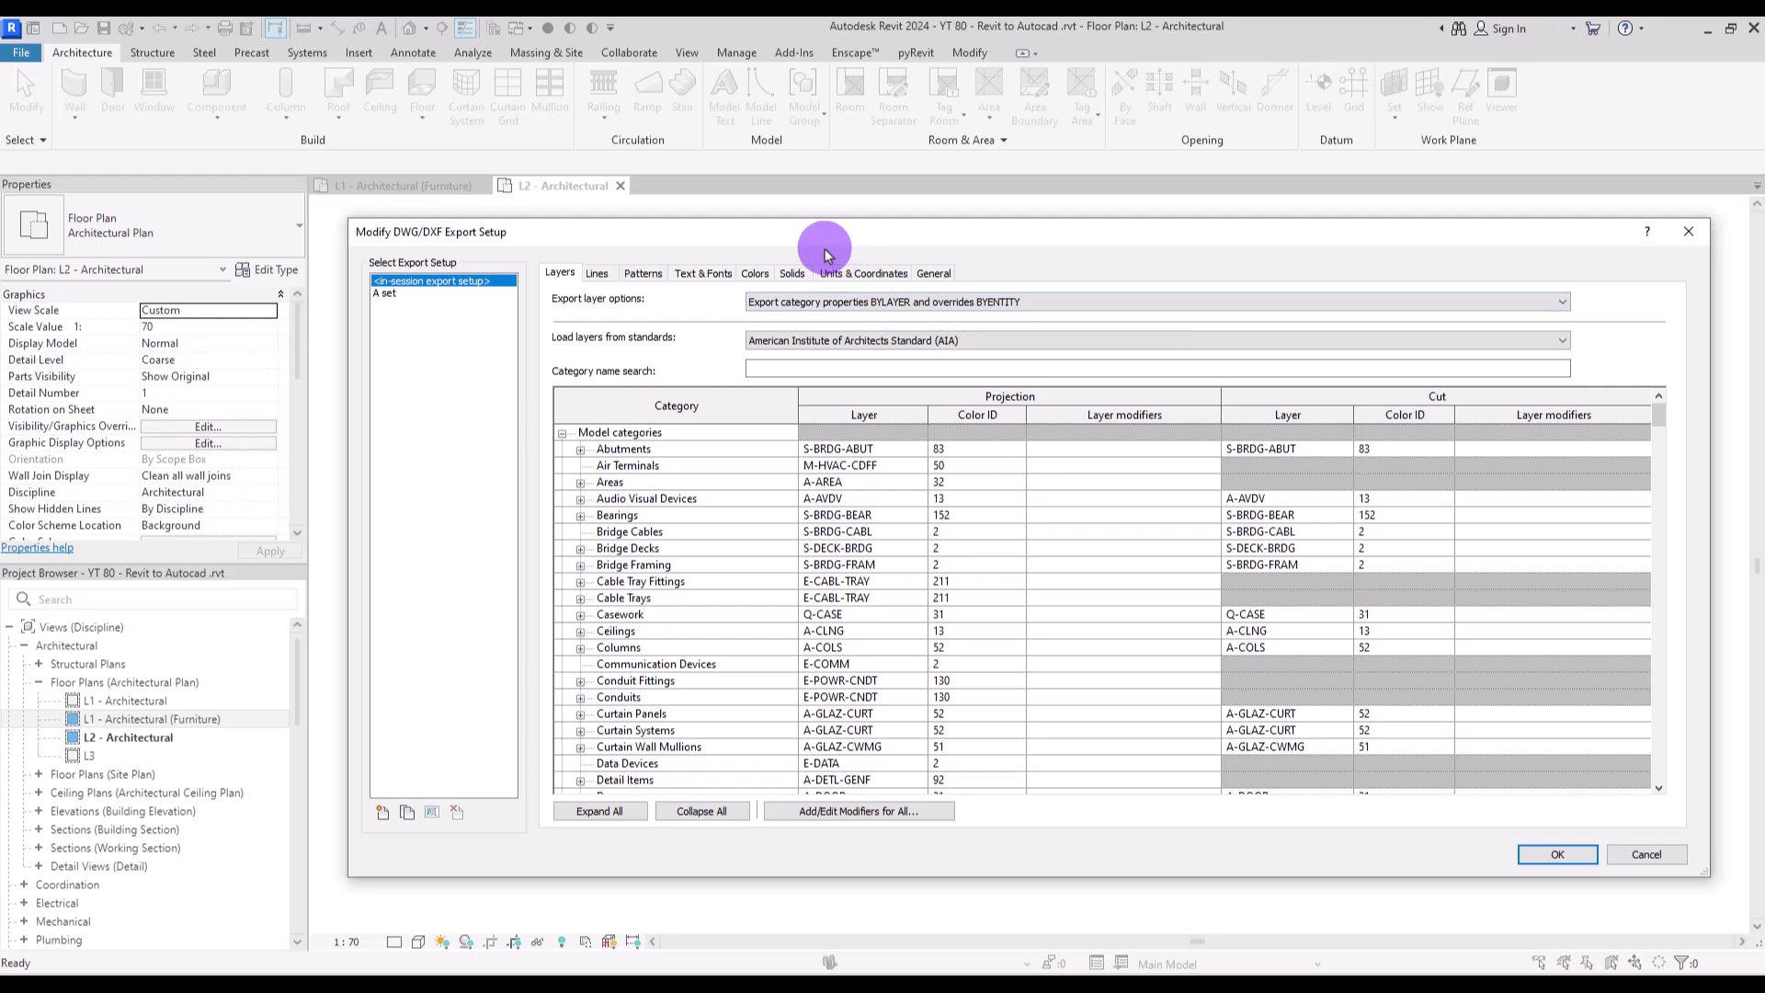
click(383, 813)
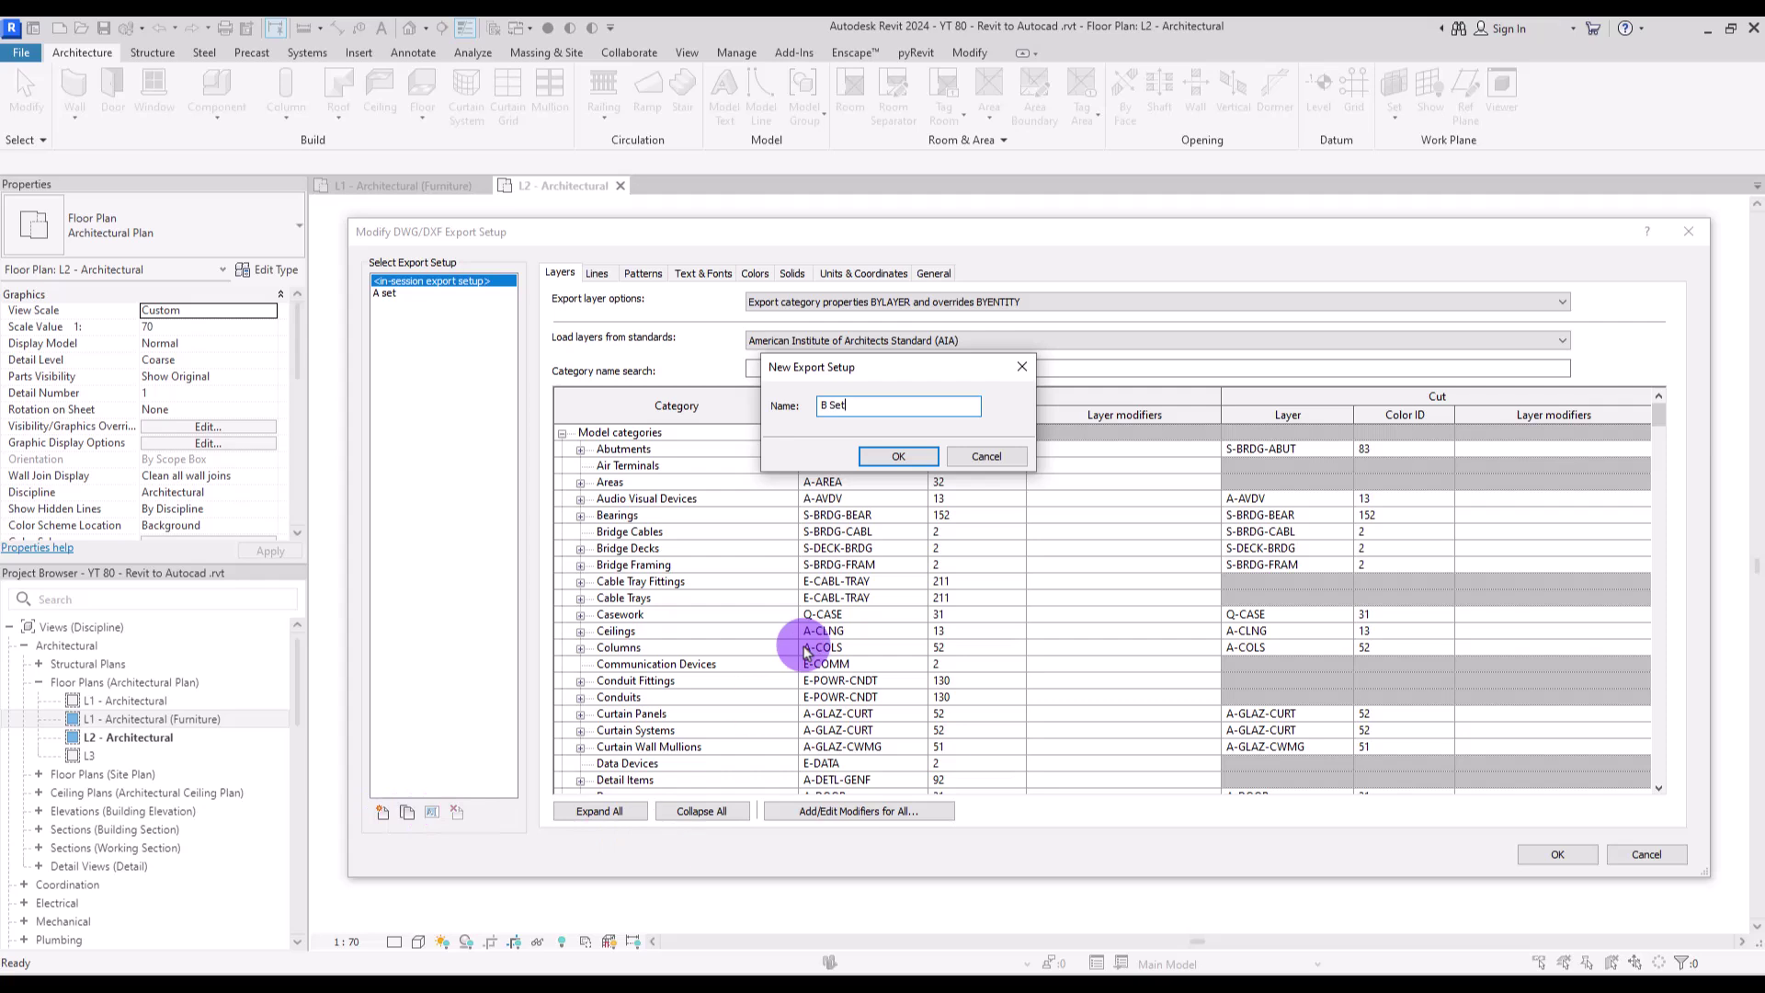
click(894, 456)
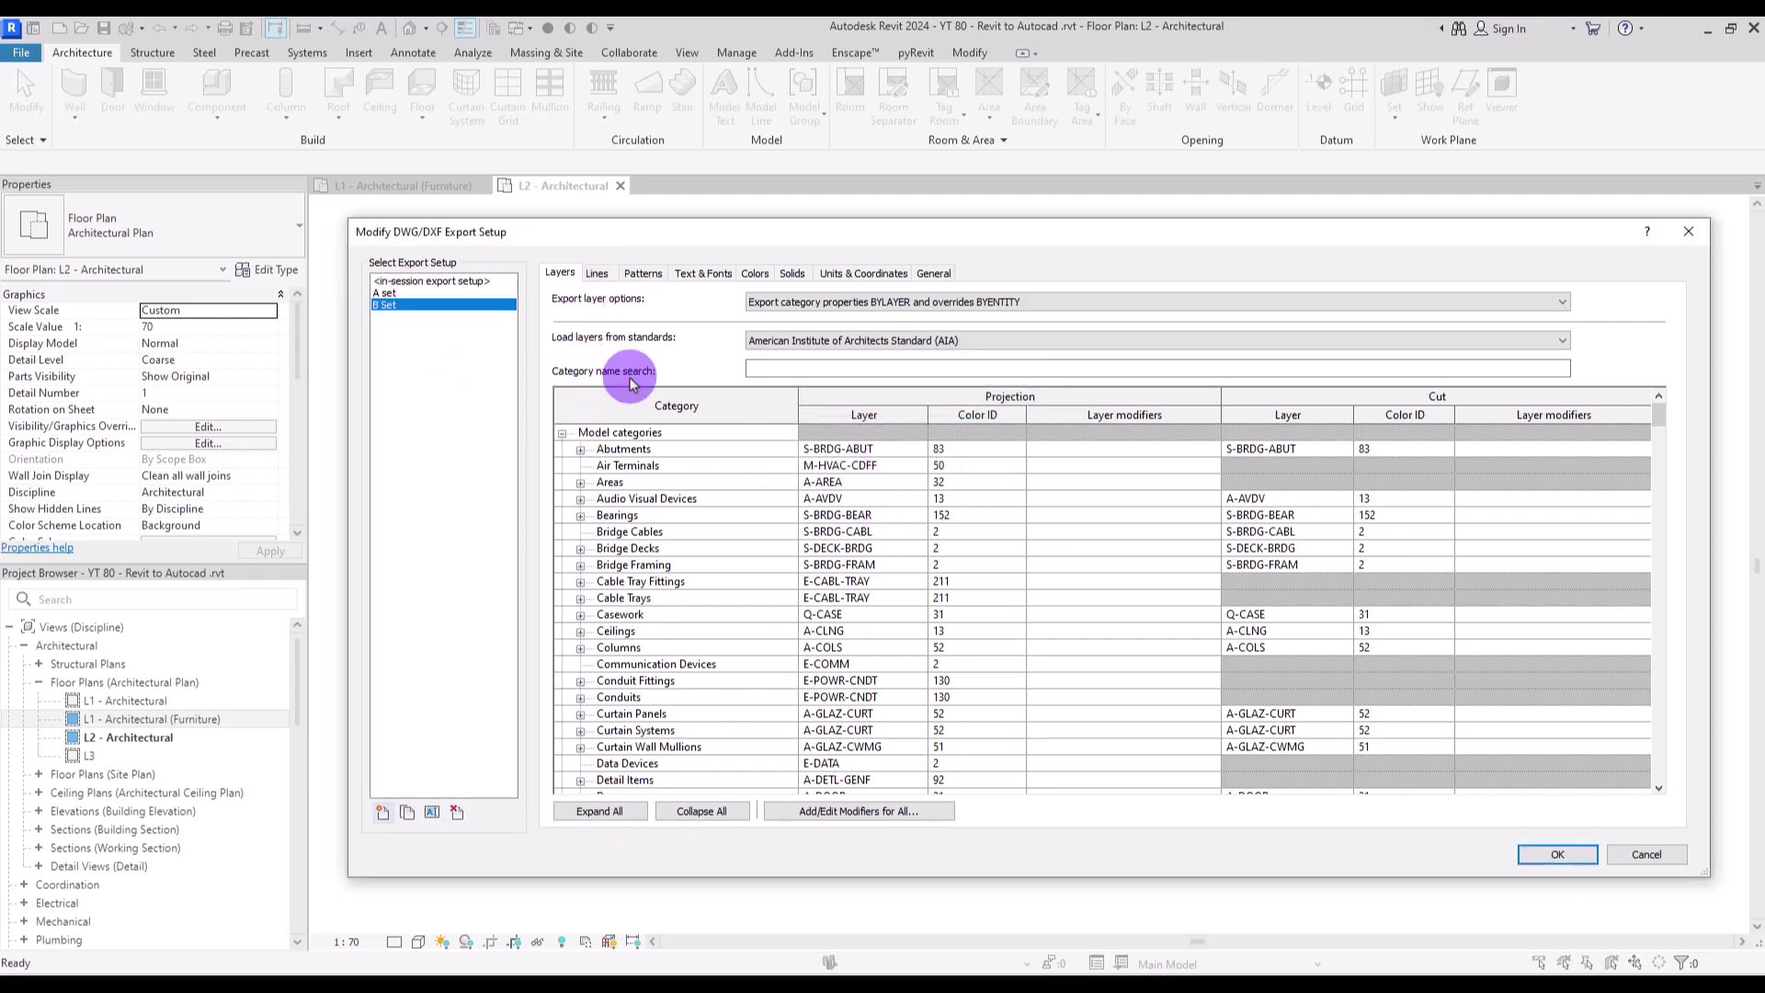
Collapse every category group in the layer table, then expand only Model categories and find the Walls rows.
click(562, 432)
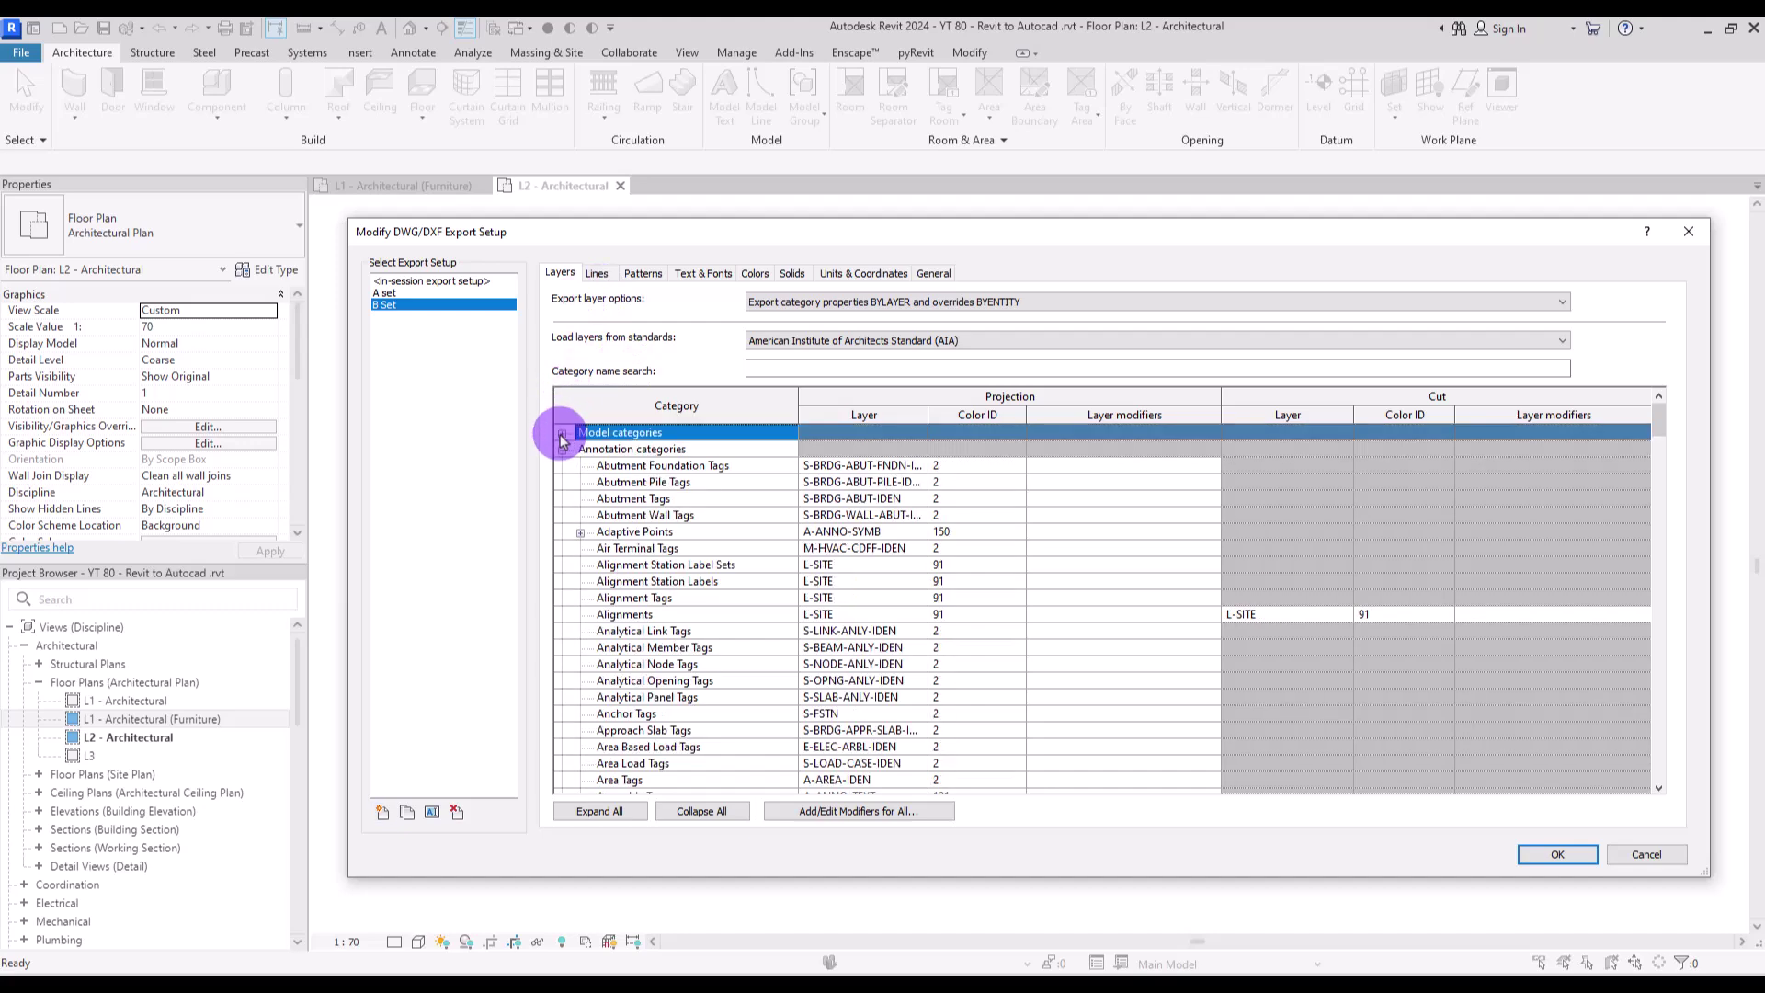
click(562, 449)
click(562, 465)
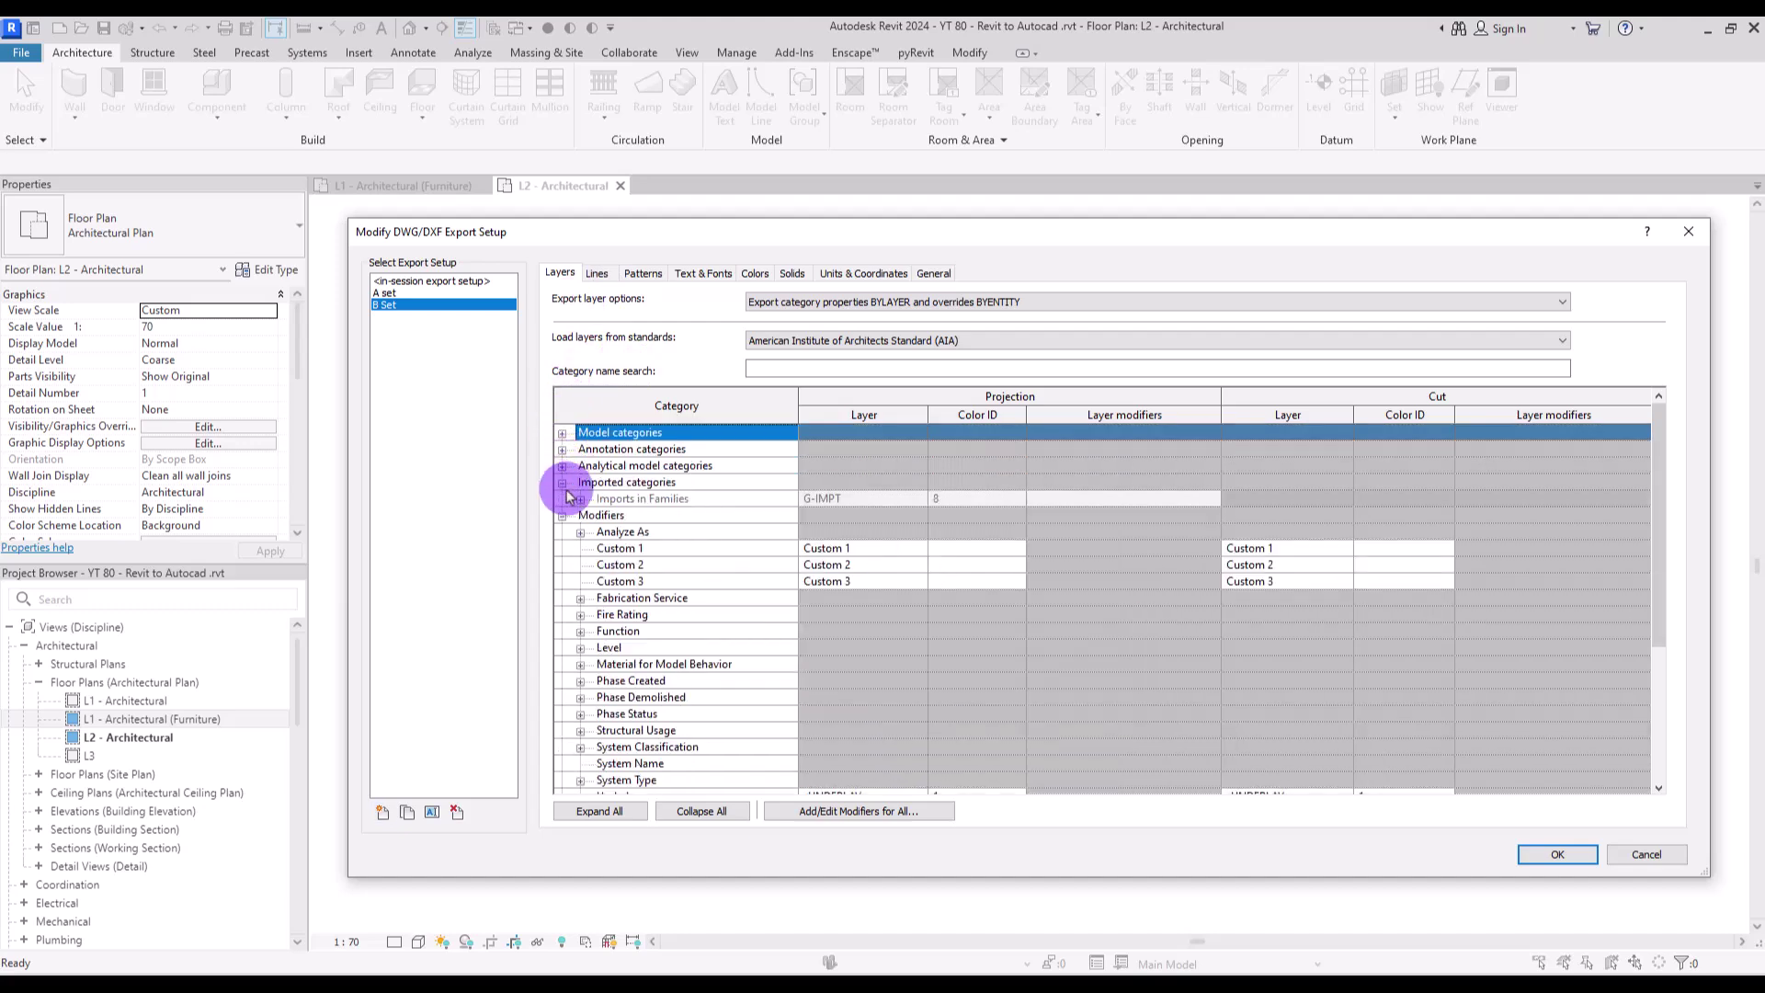
click(562, 482)
click(562, 498)
click(562, 516)
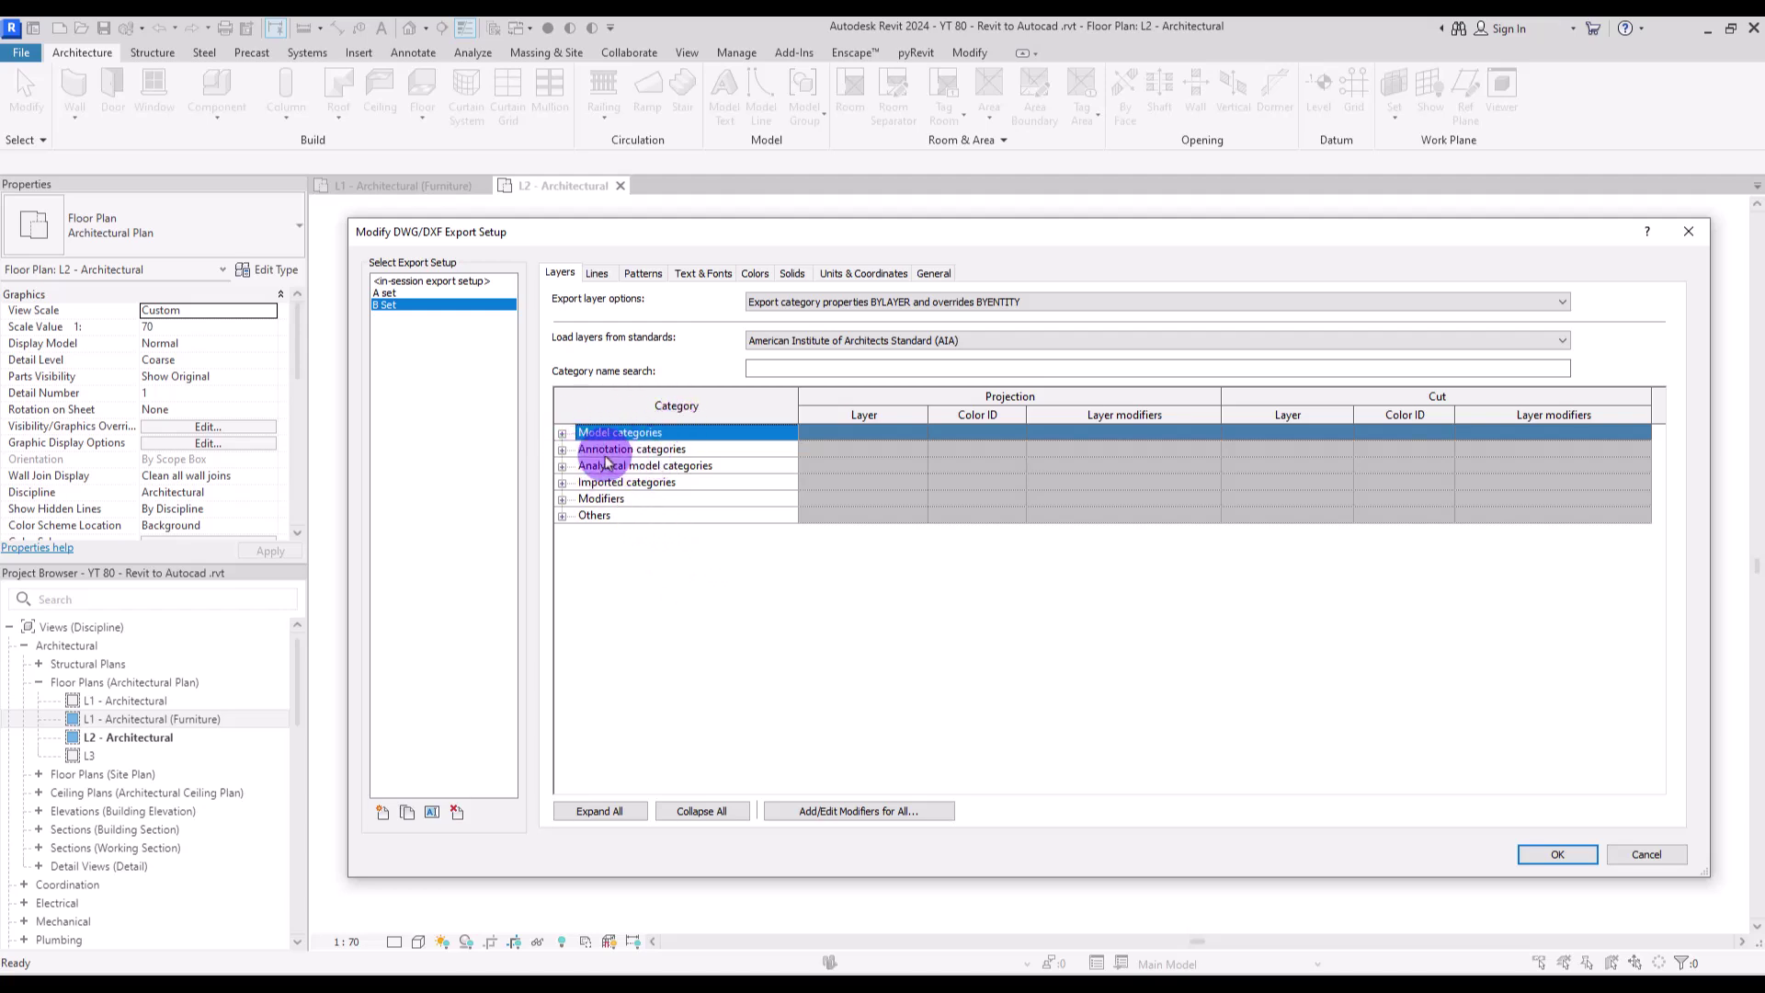
click(561, 433)
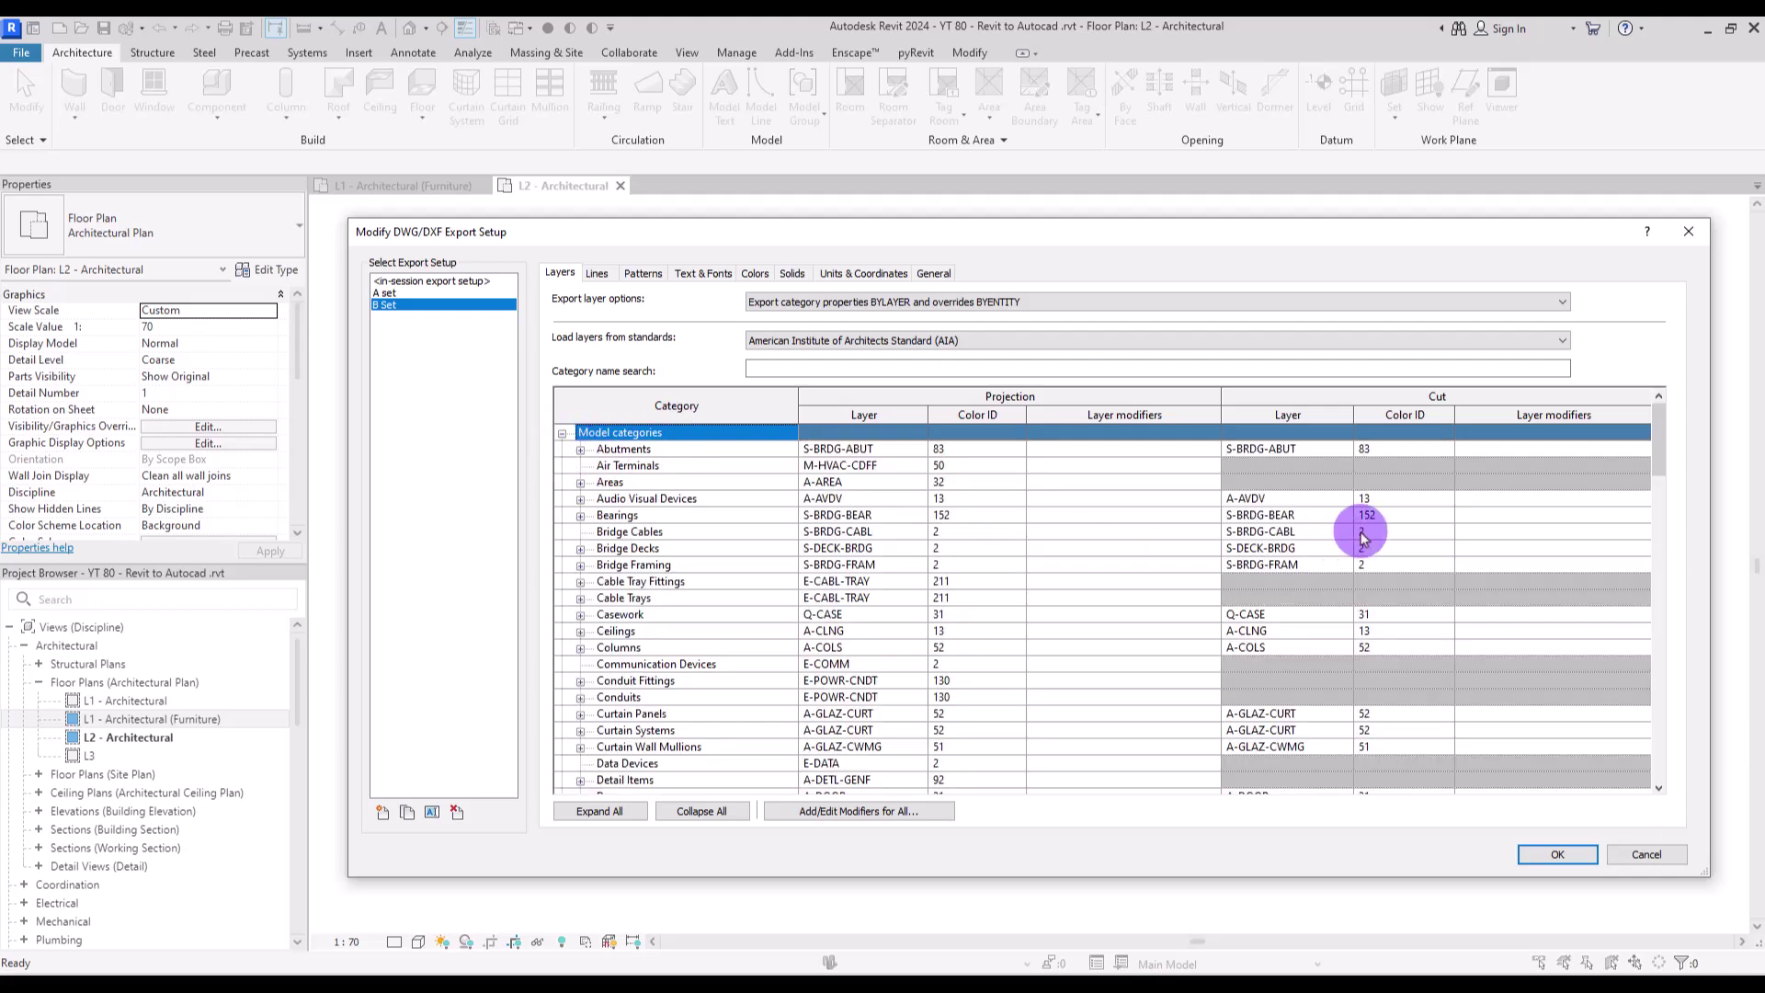
drag(1659, 437, 1694, 741)
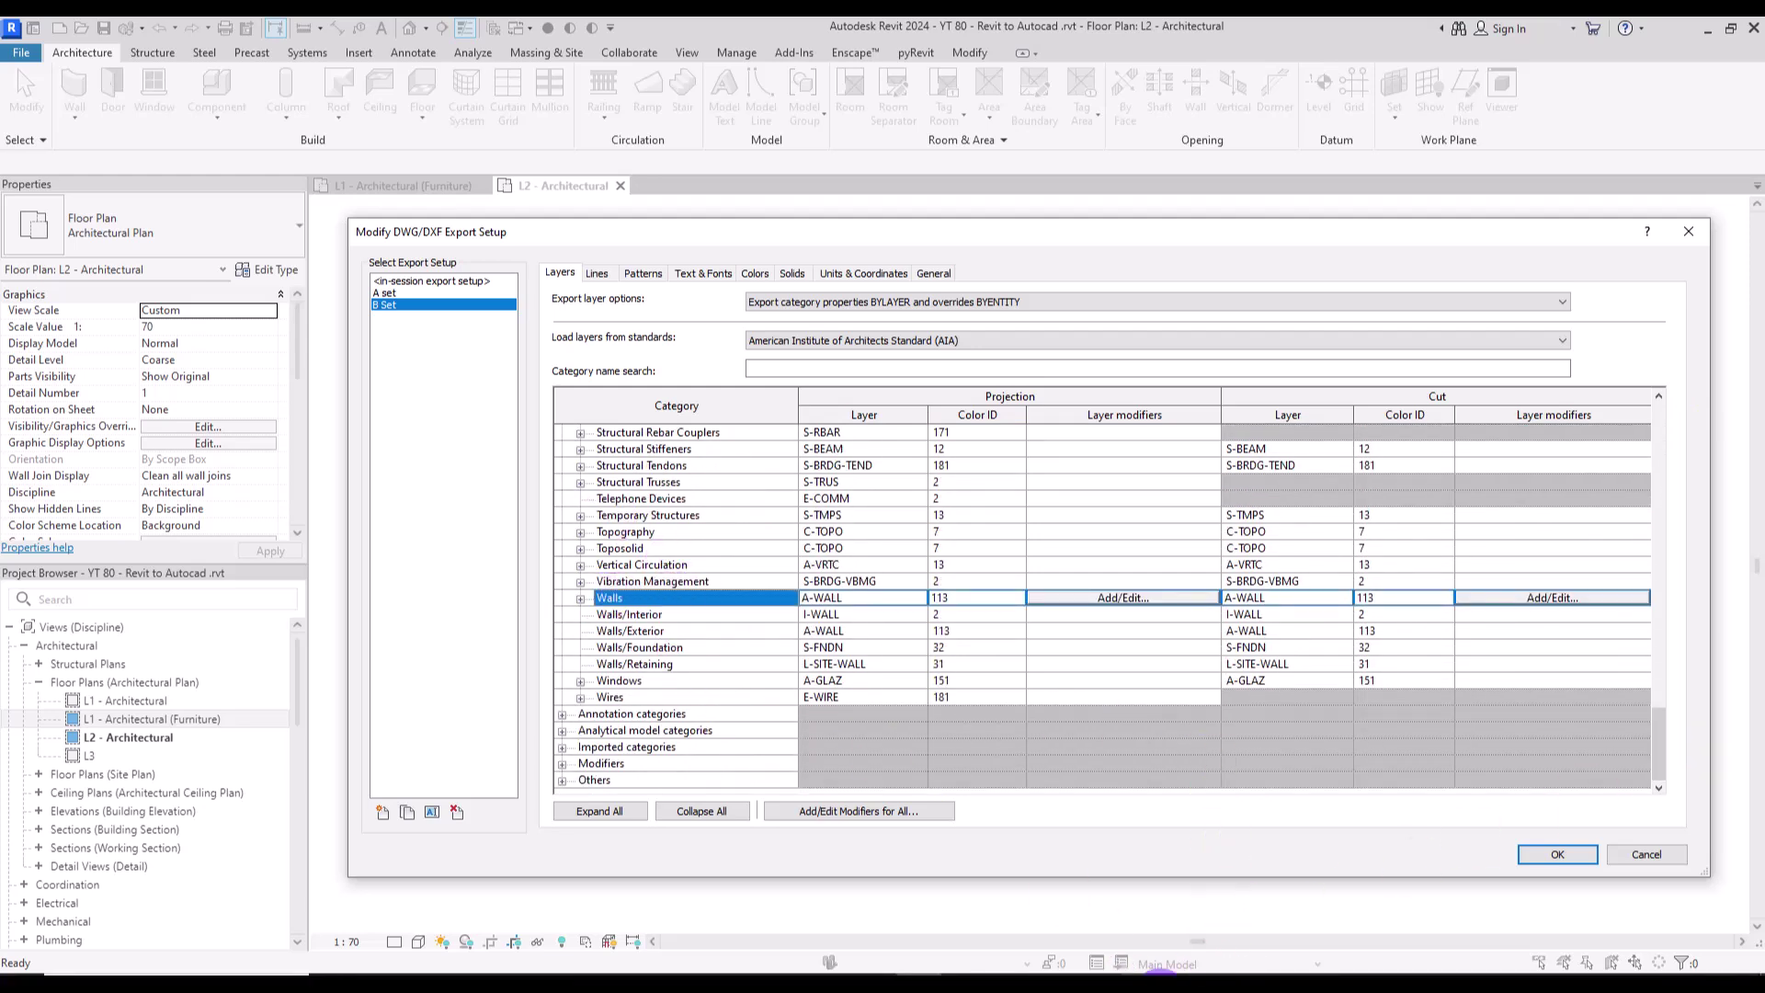
Switch to the L2 - Architectural drawing in AutoCAD and look up white's index number in the A-WALL layer's color palette, leaving the layer color unchanged.
click(1151, 971)
click(1344, 915)
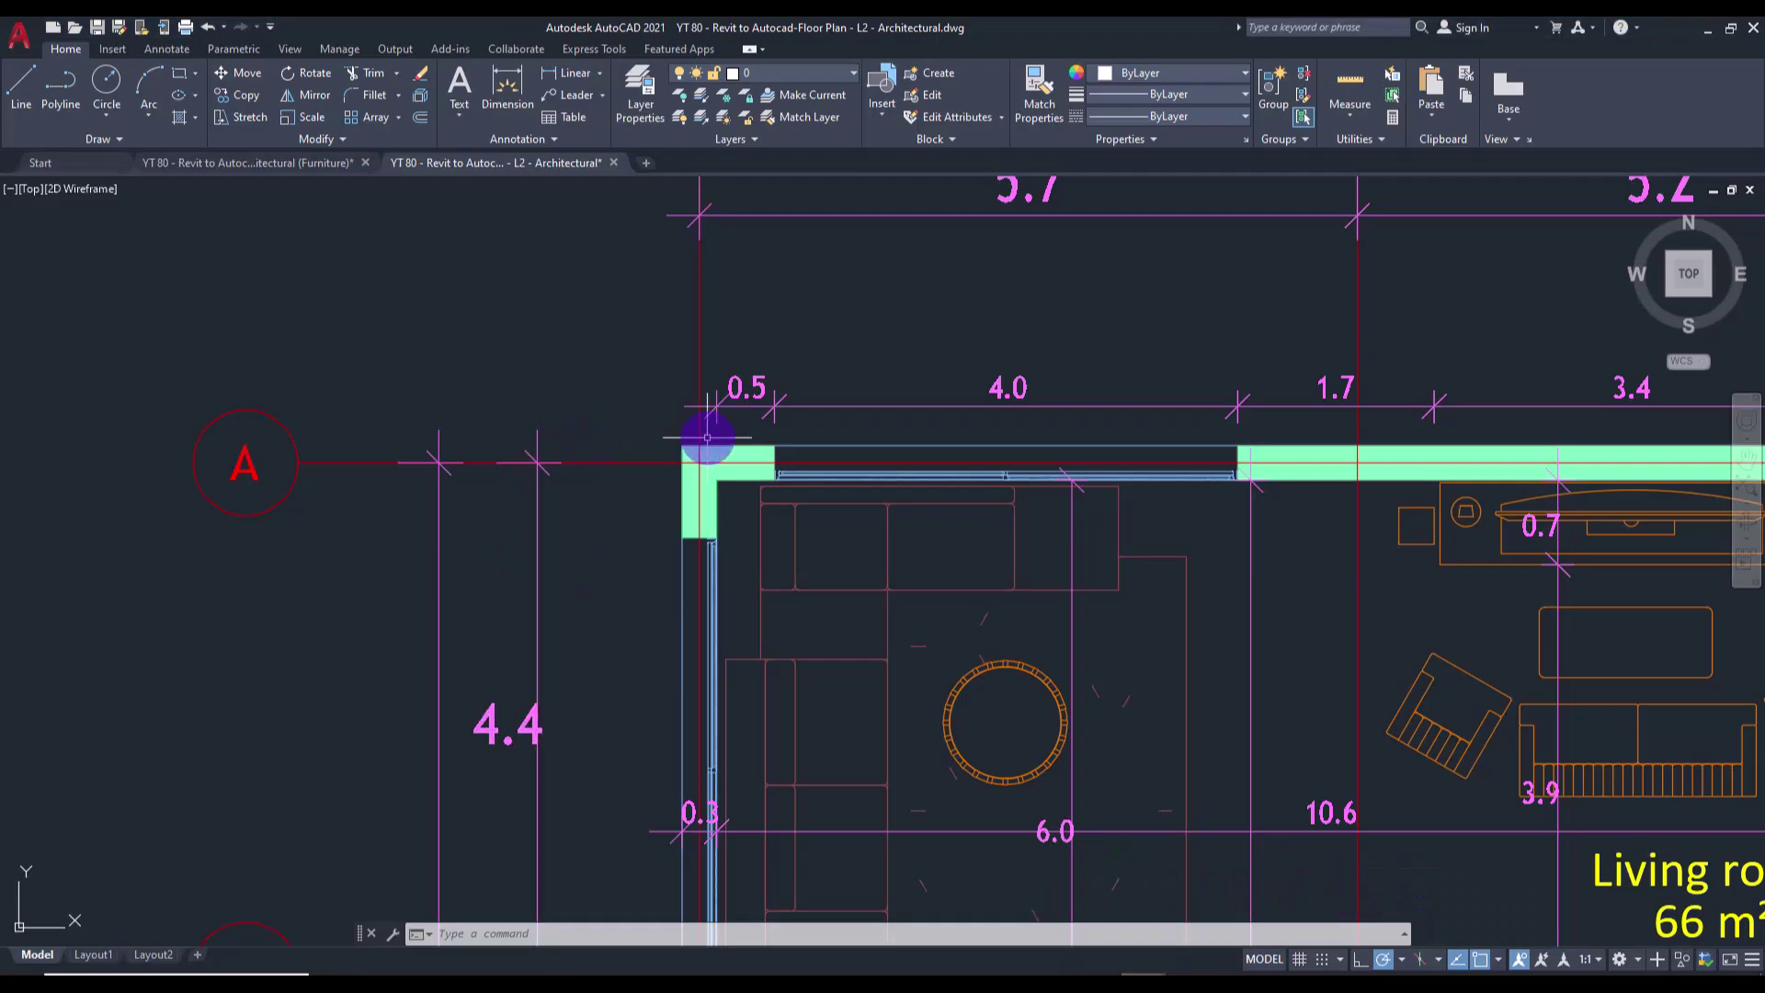
click(714, 448)
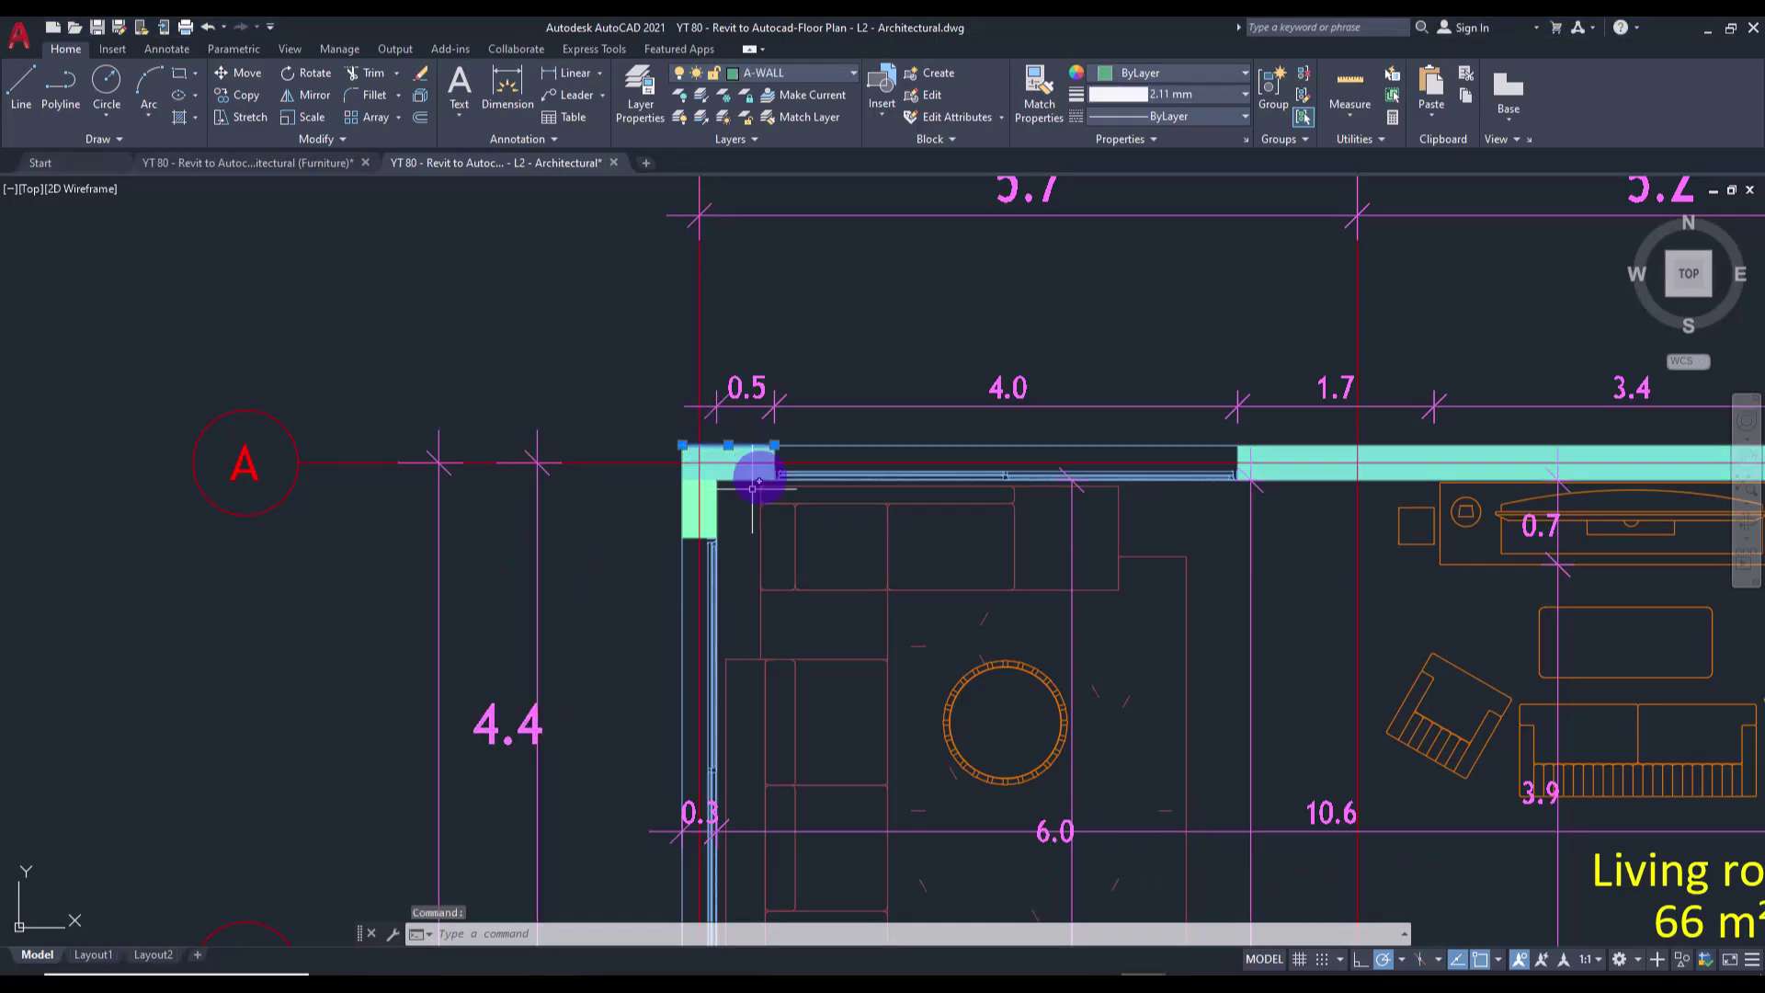
click(852, 74)
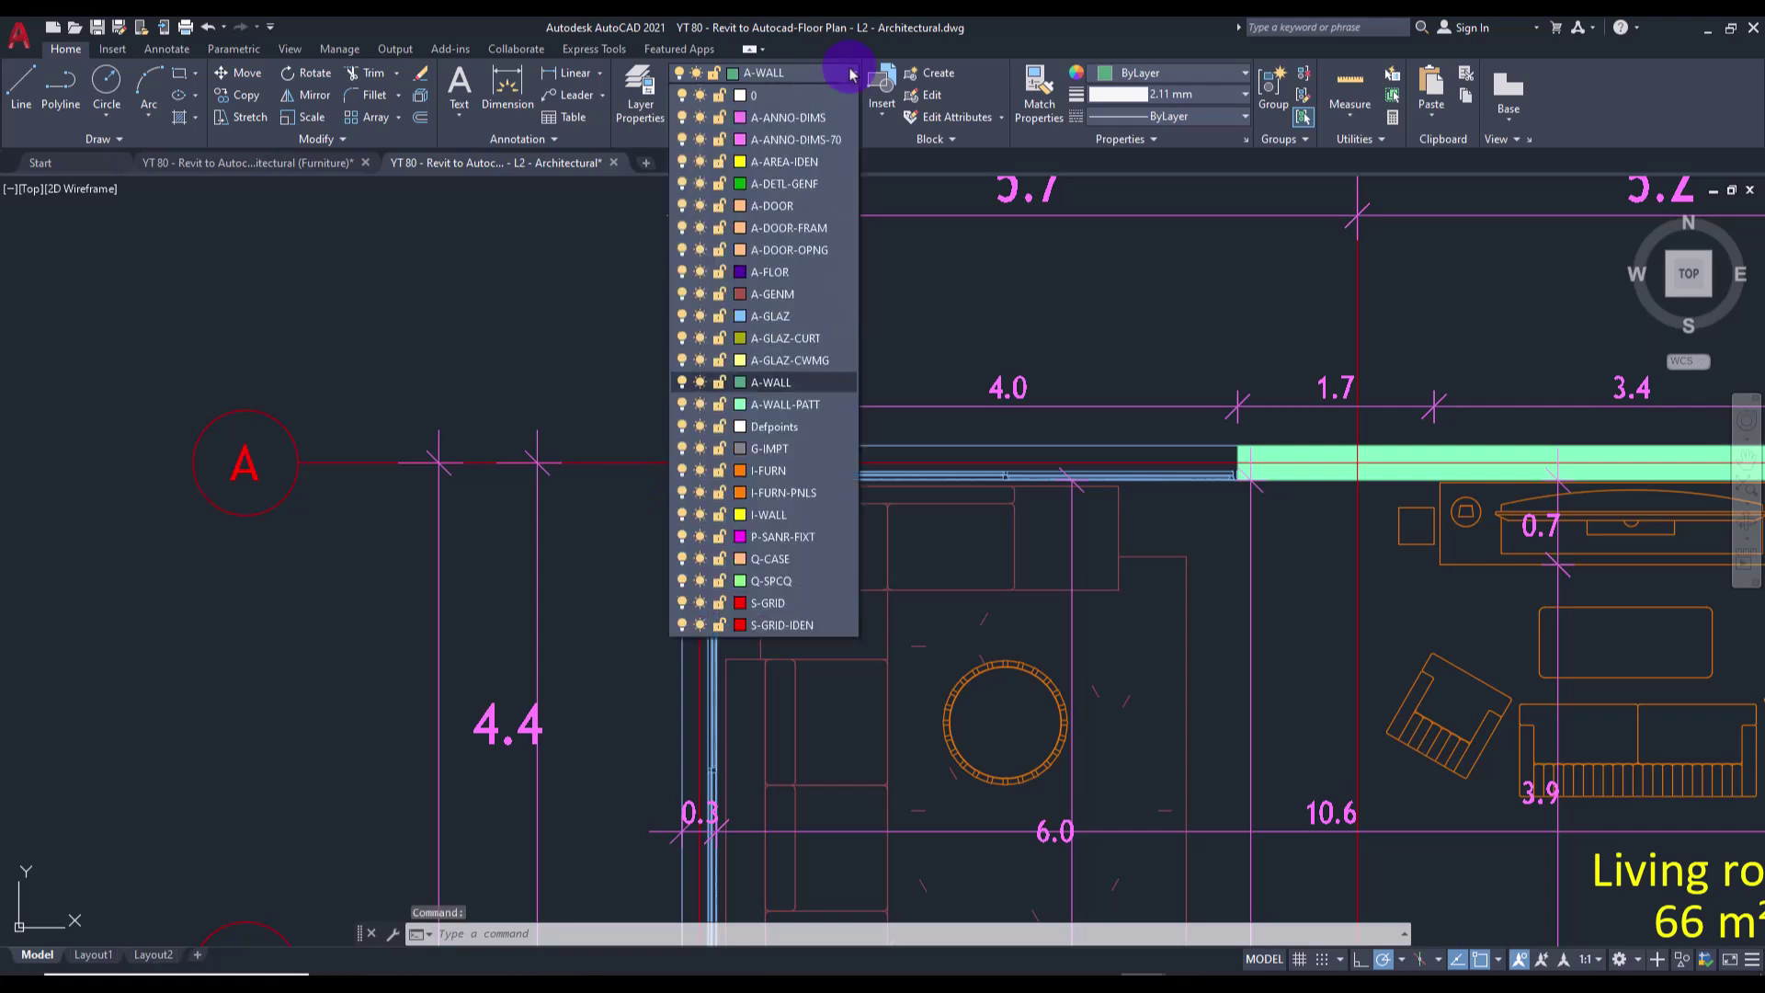
click(741, 382)
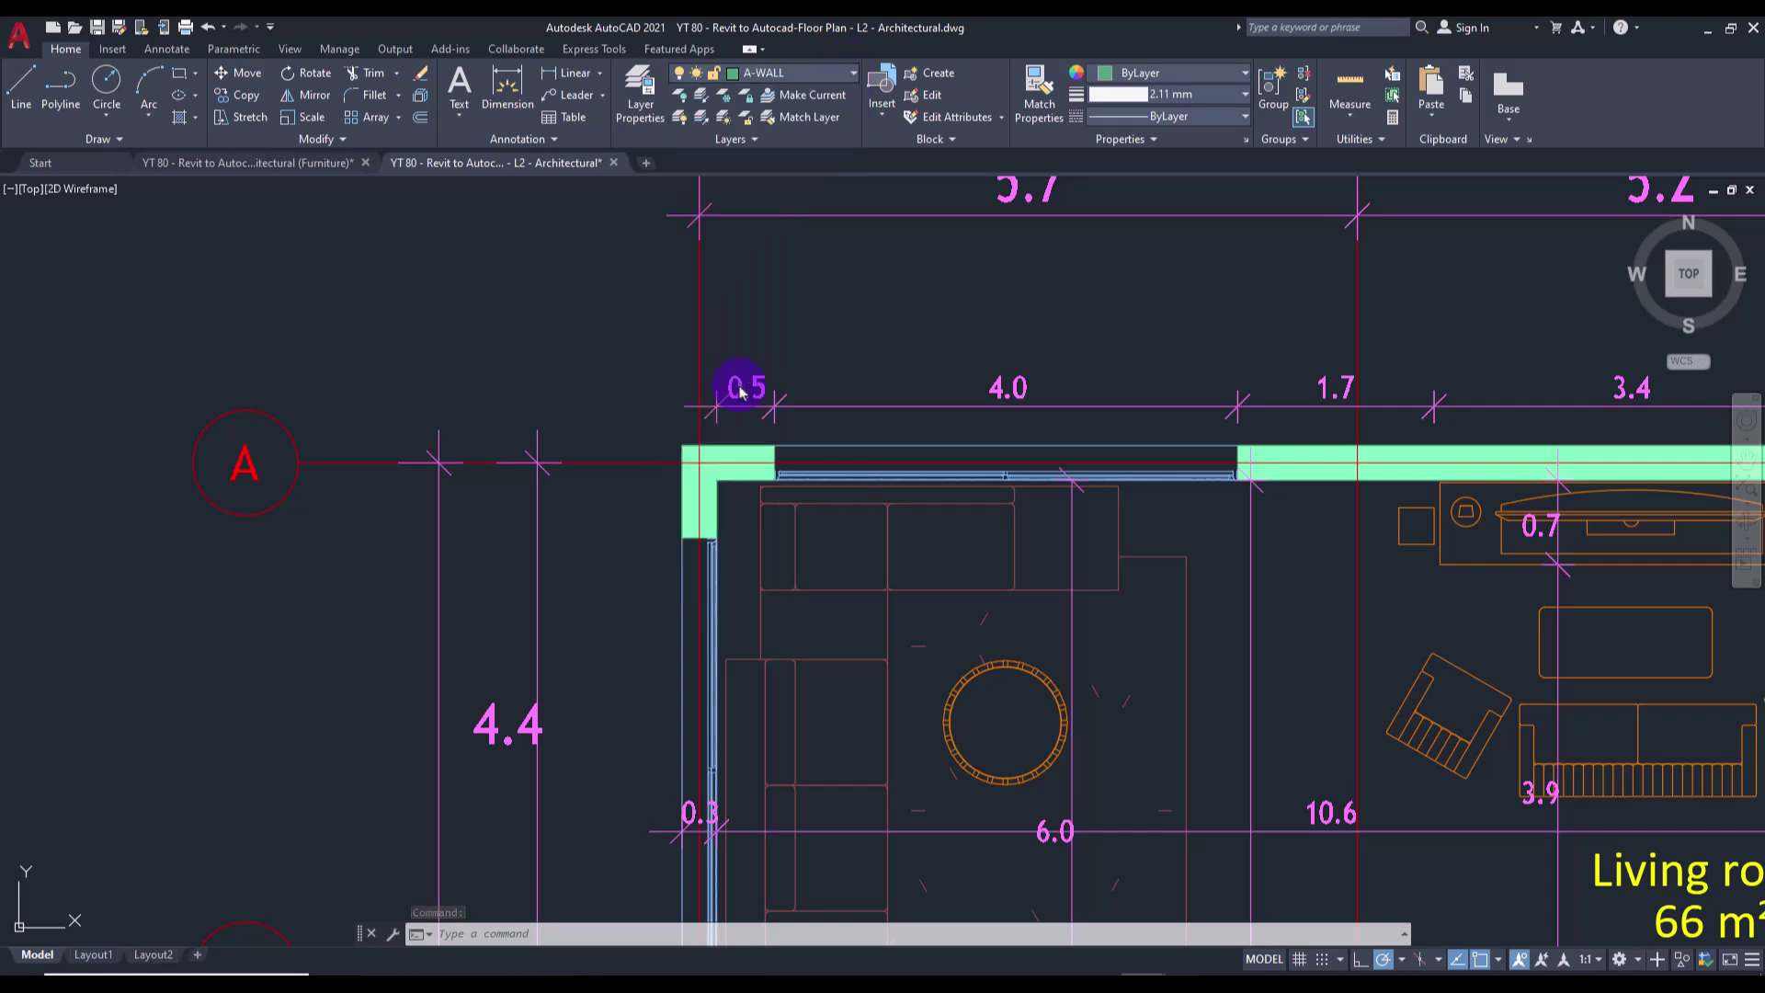
drag(723, 611, 769, 613)
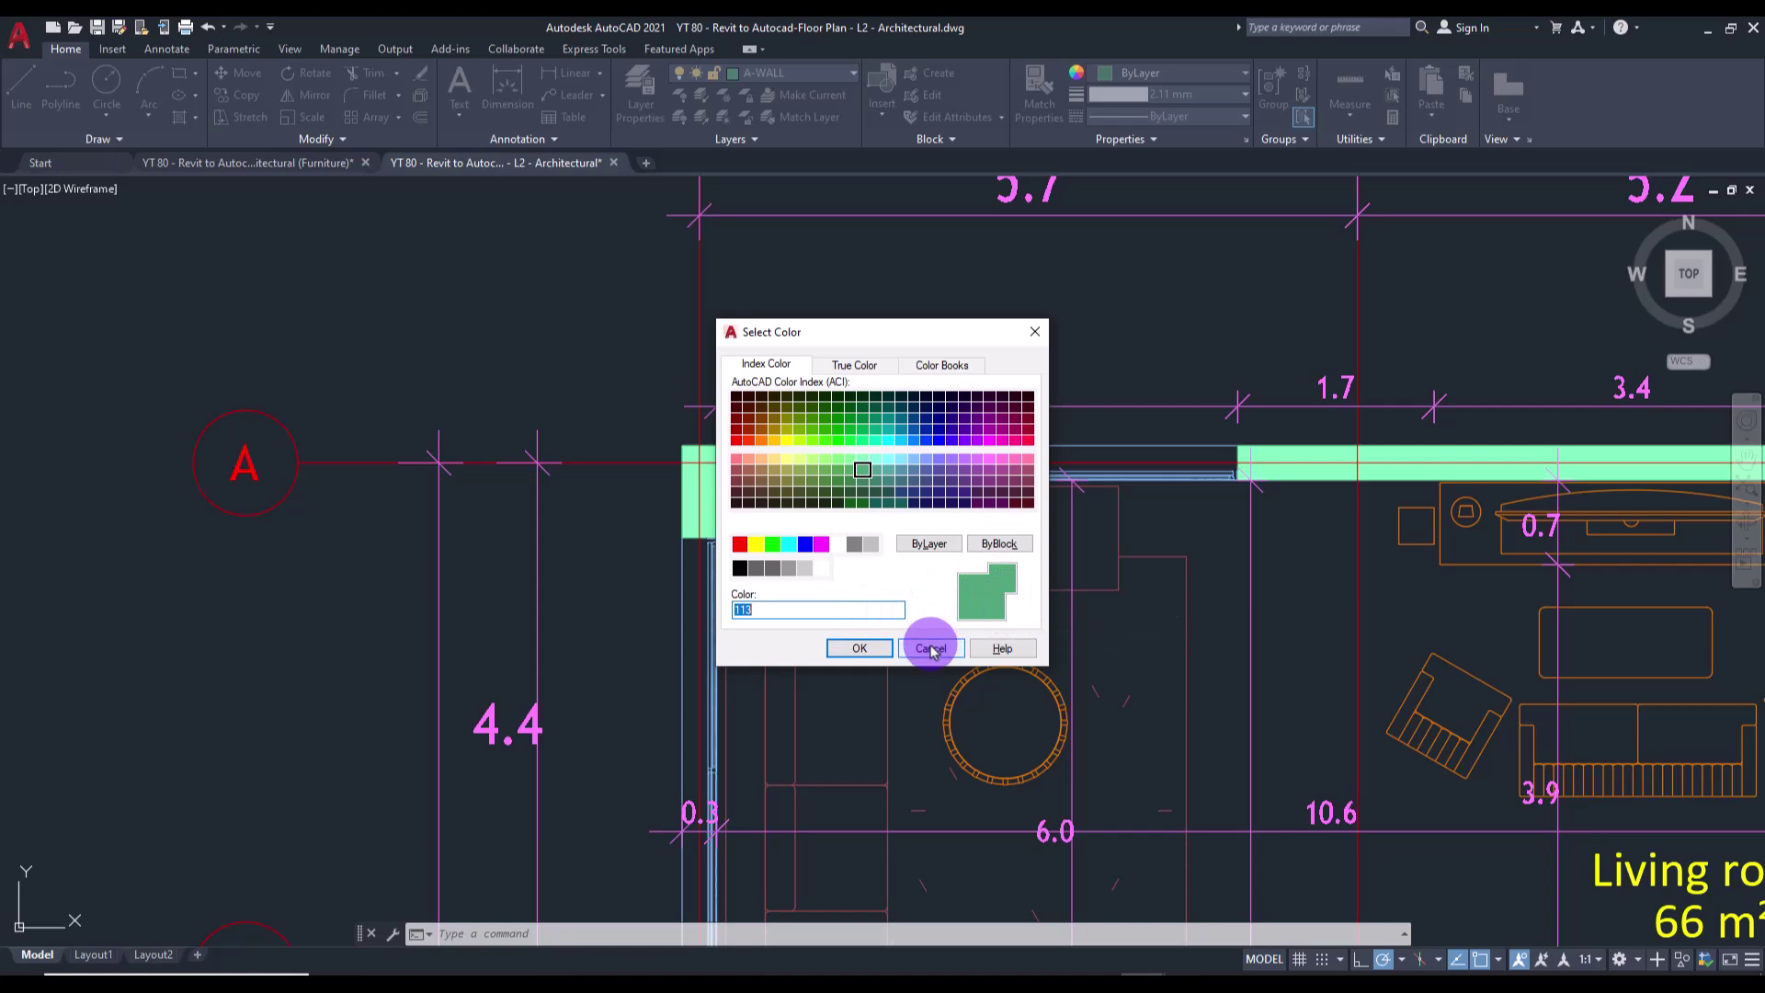
click(821, 570)
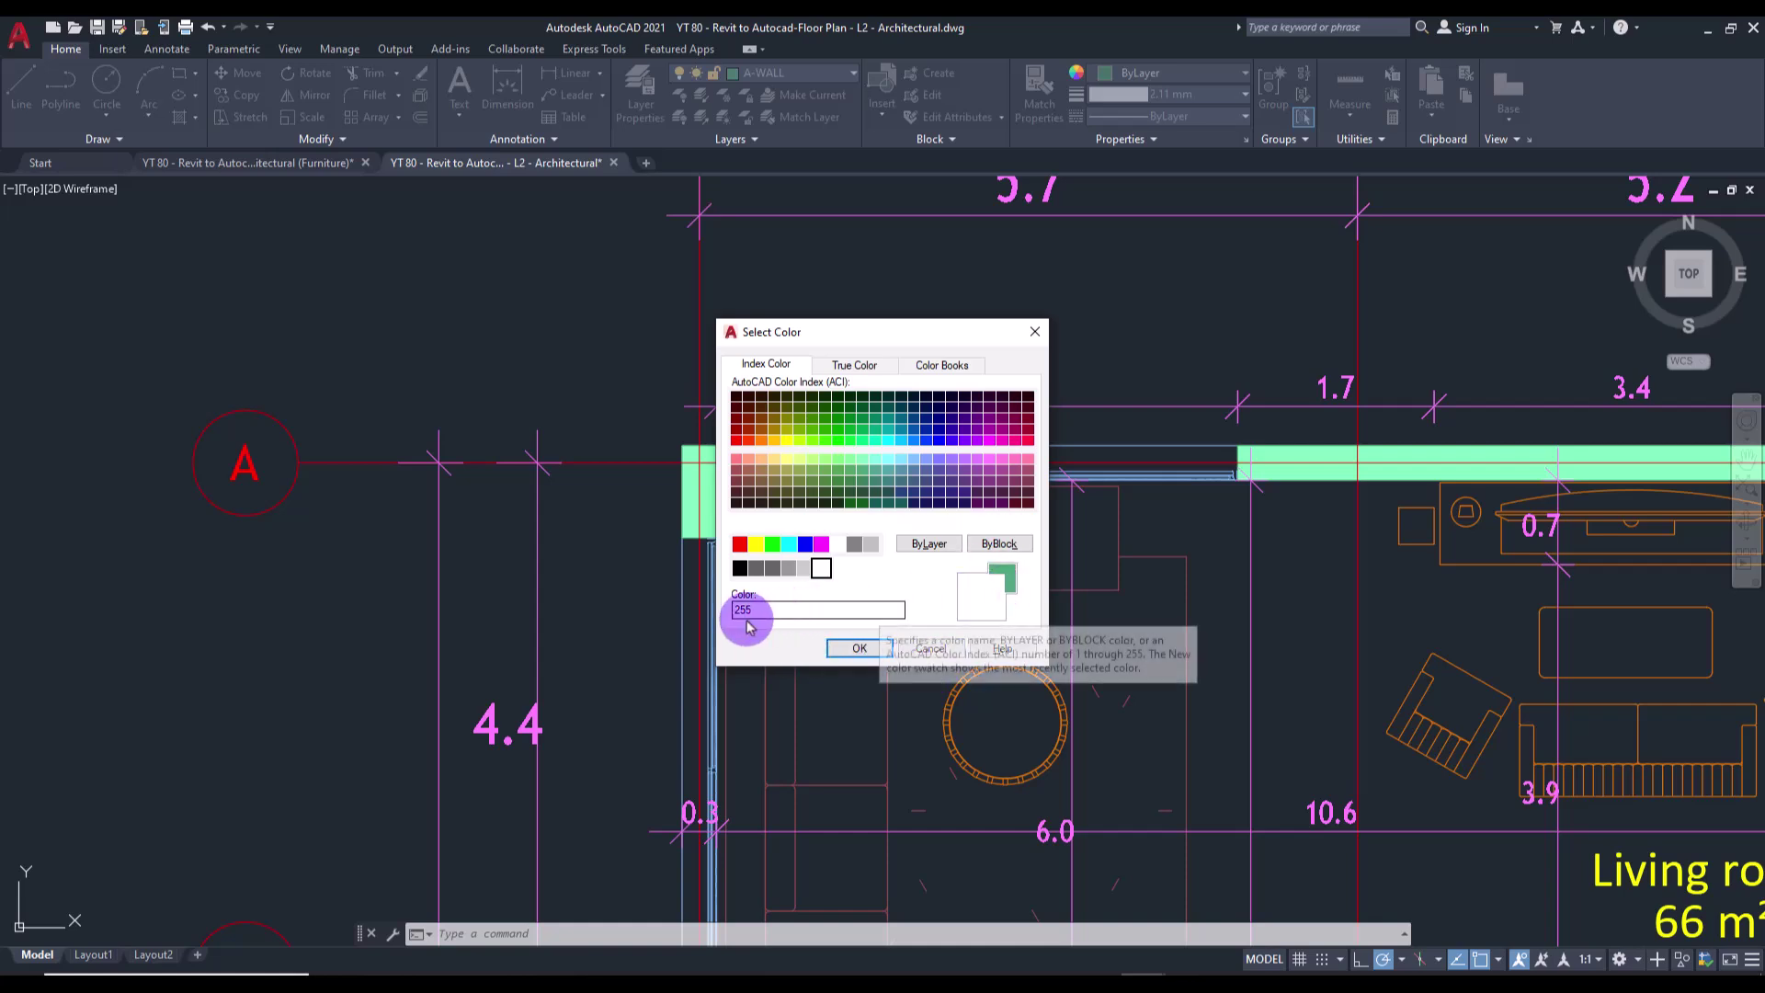
click(931, 649)
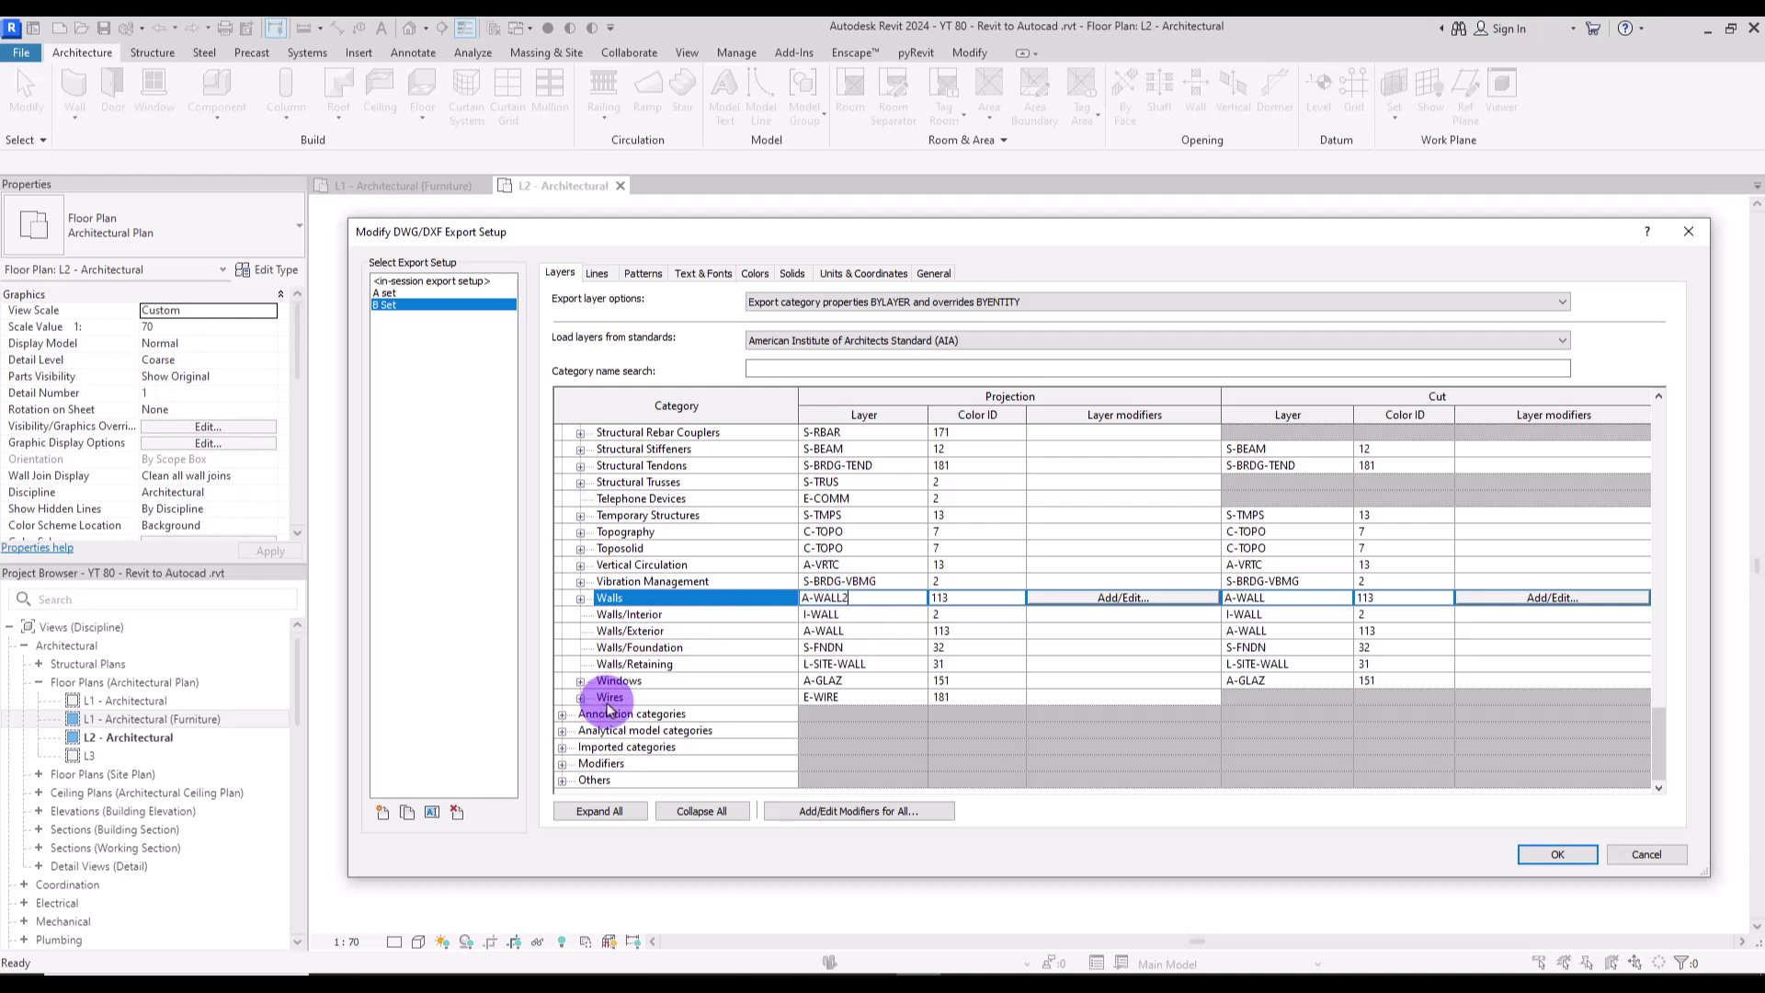
Rename the Walls projection layer to A-WALL2 and set the color ID of all rows from Walls to Walls/Retaining to 255.
shift+click(625, 664)
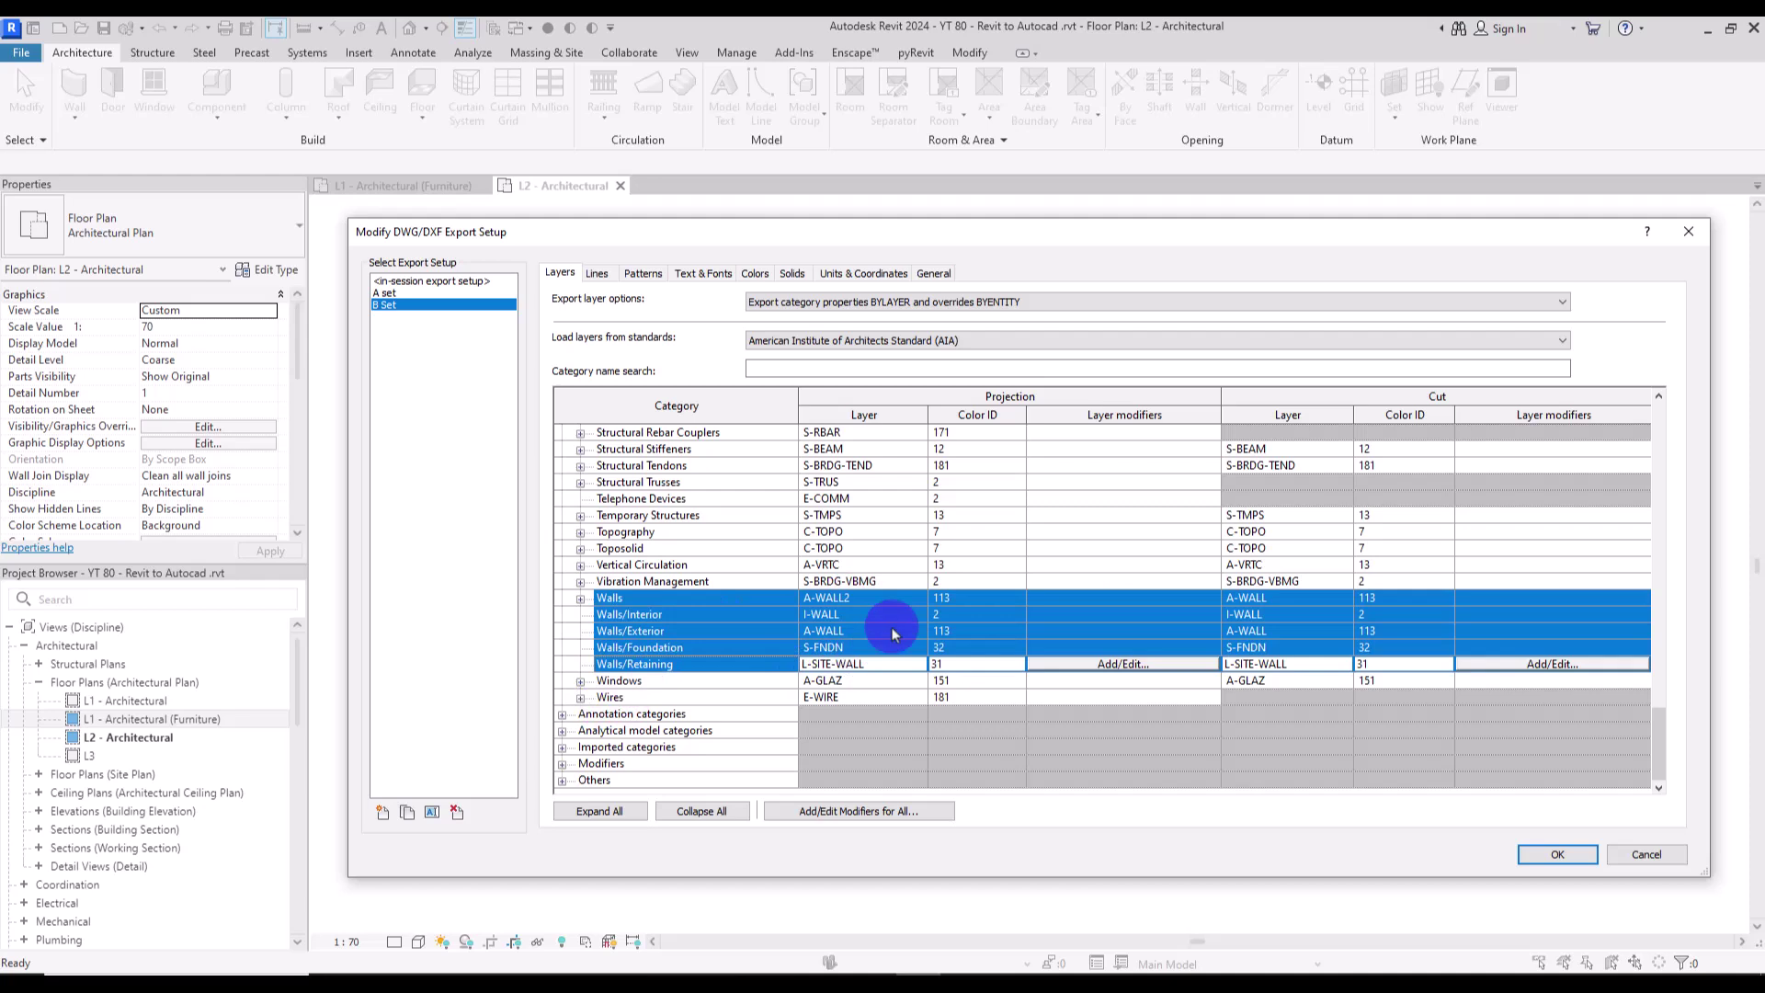
click(978, 600)
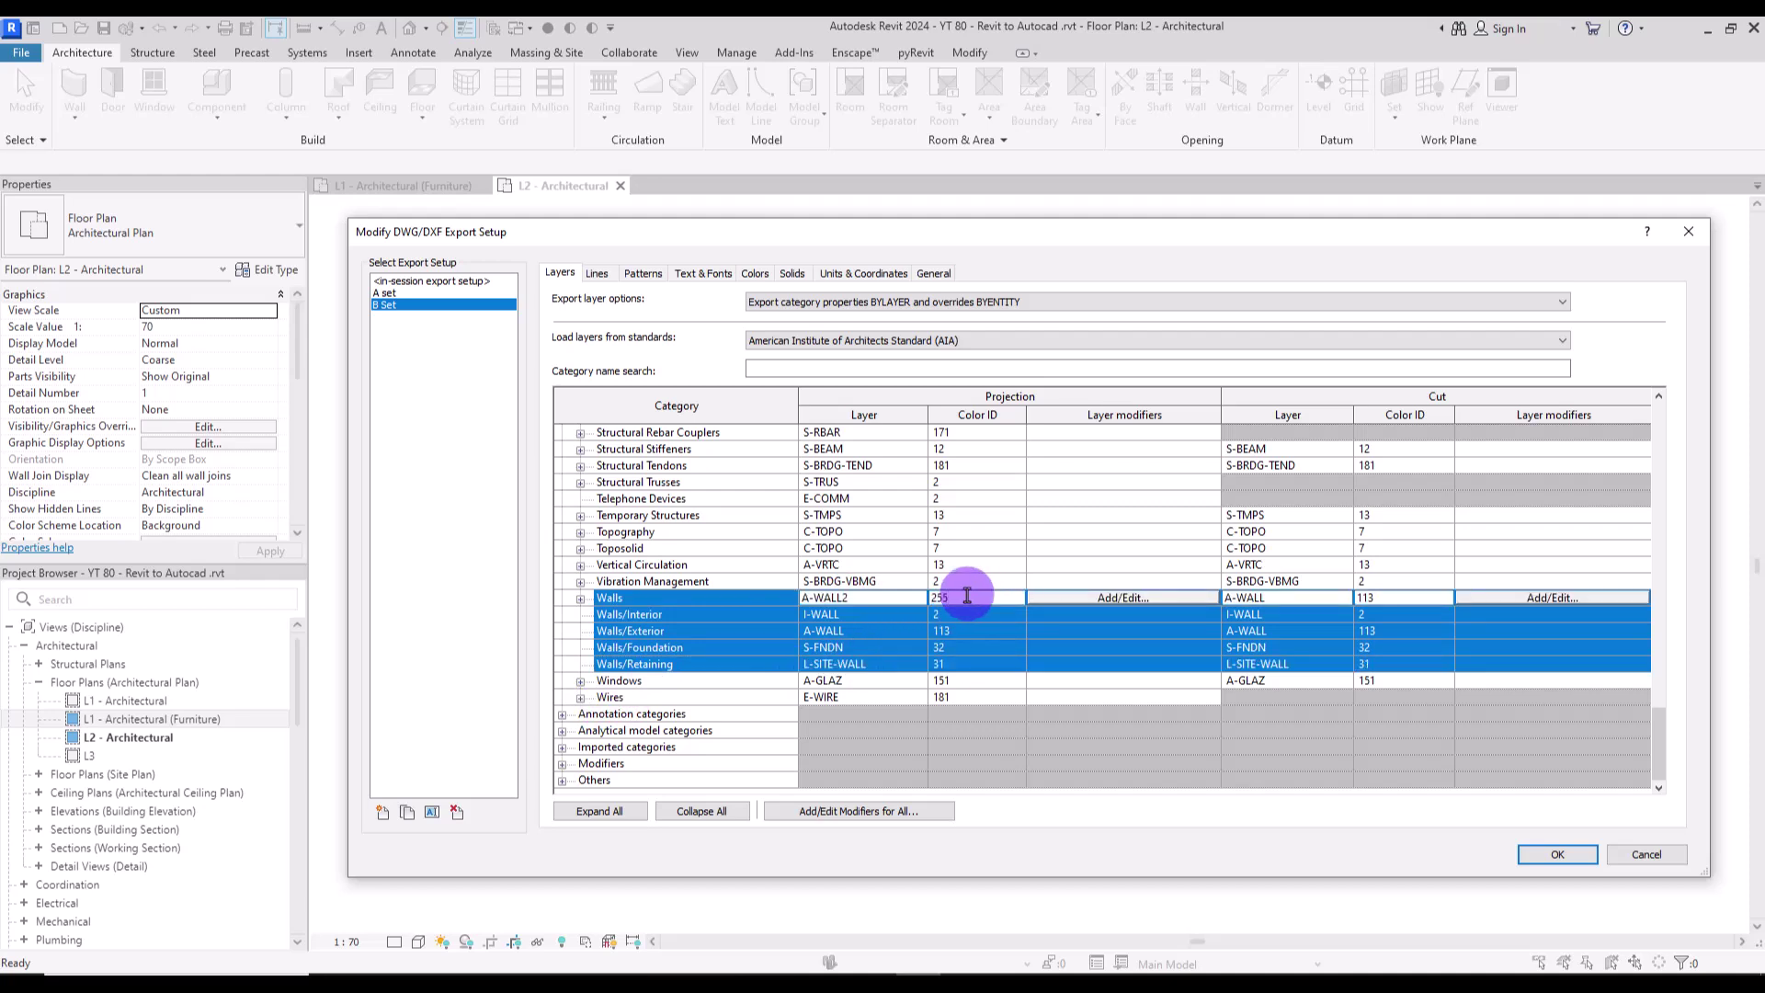
click(1011, 646)
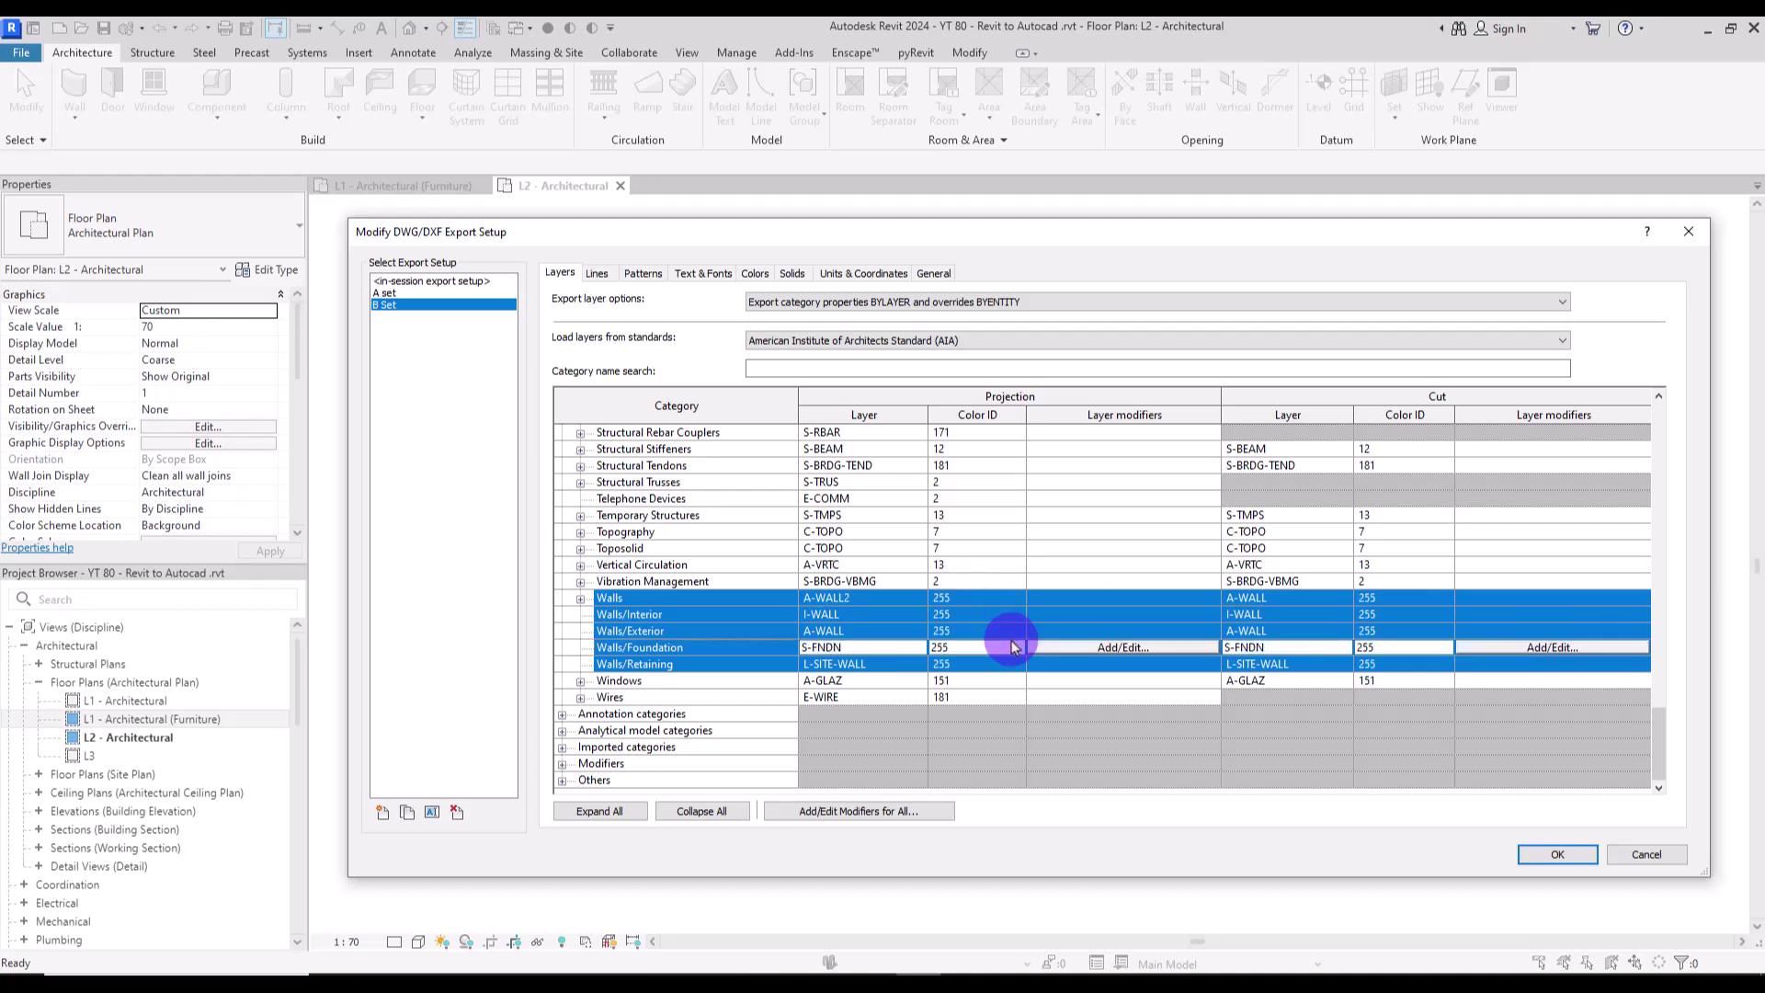
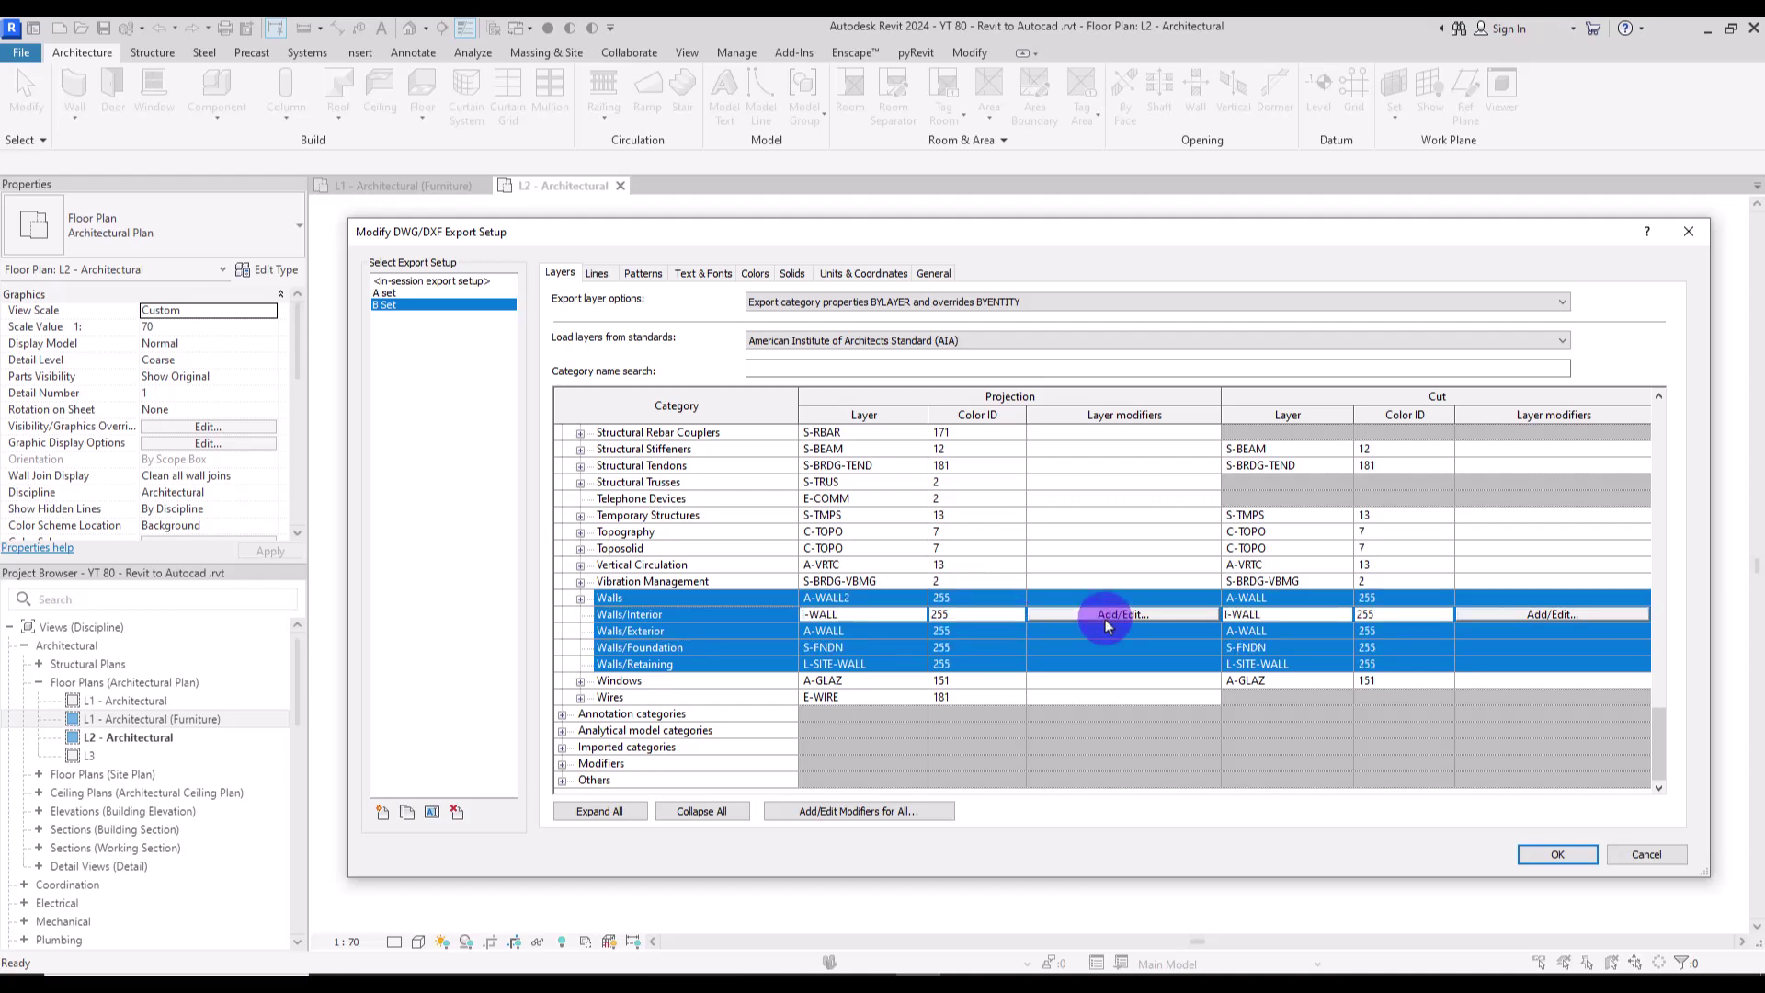
Select the Windows category, switch to the L2 drawing in AutoCAD and look up a light blue's index number in the A-WALL color palette without applying it.
click(662, 681)
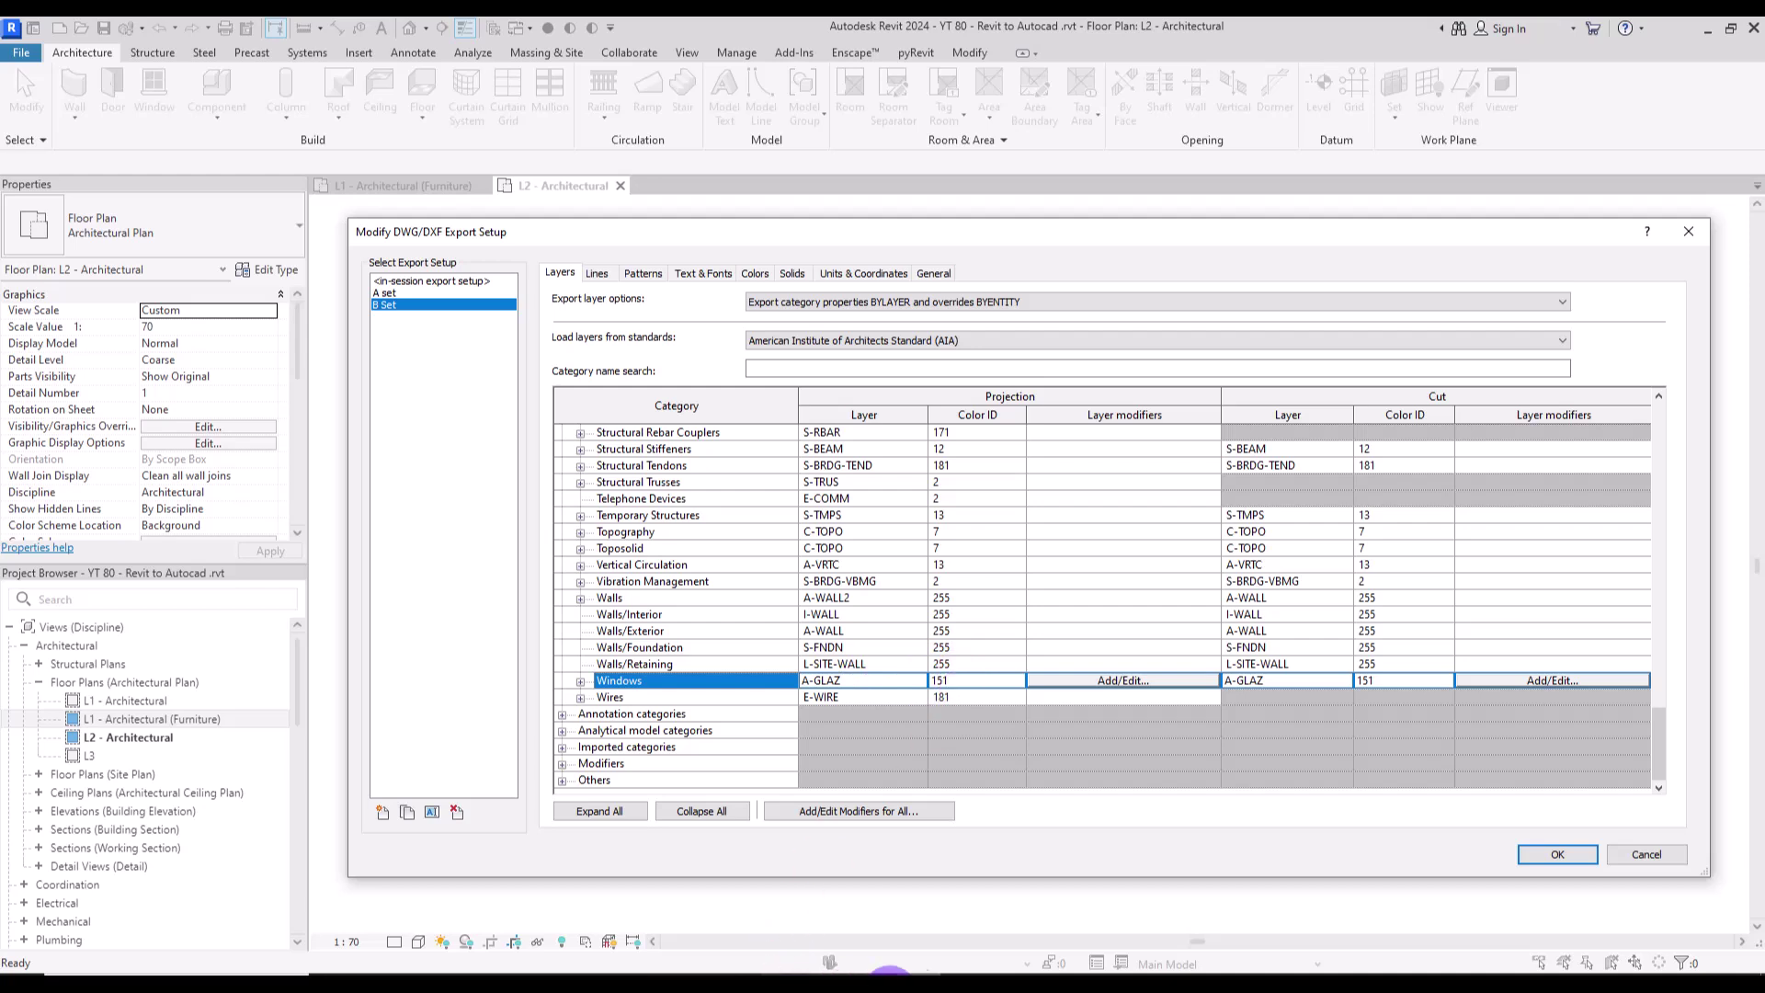
click(1142, 982)
click(1367, 918)
click(745, 455)
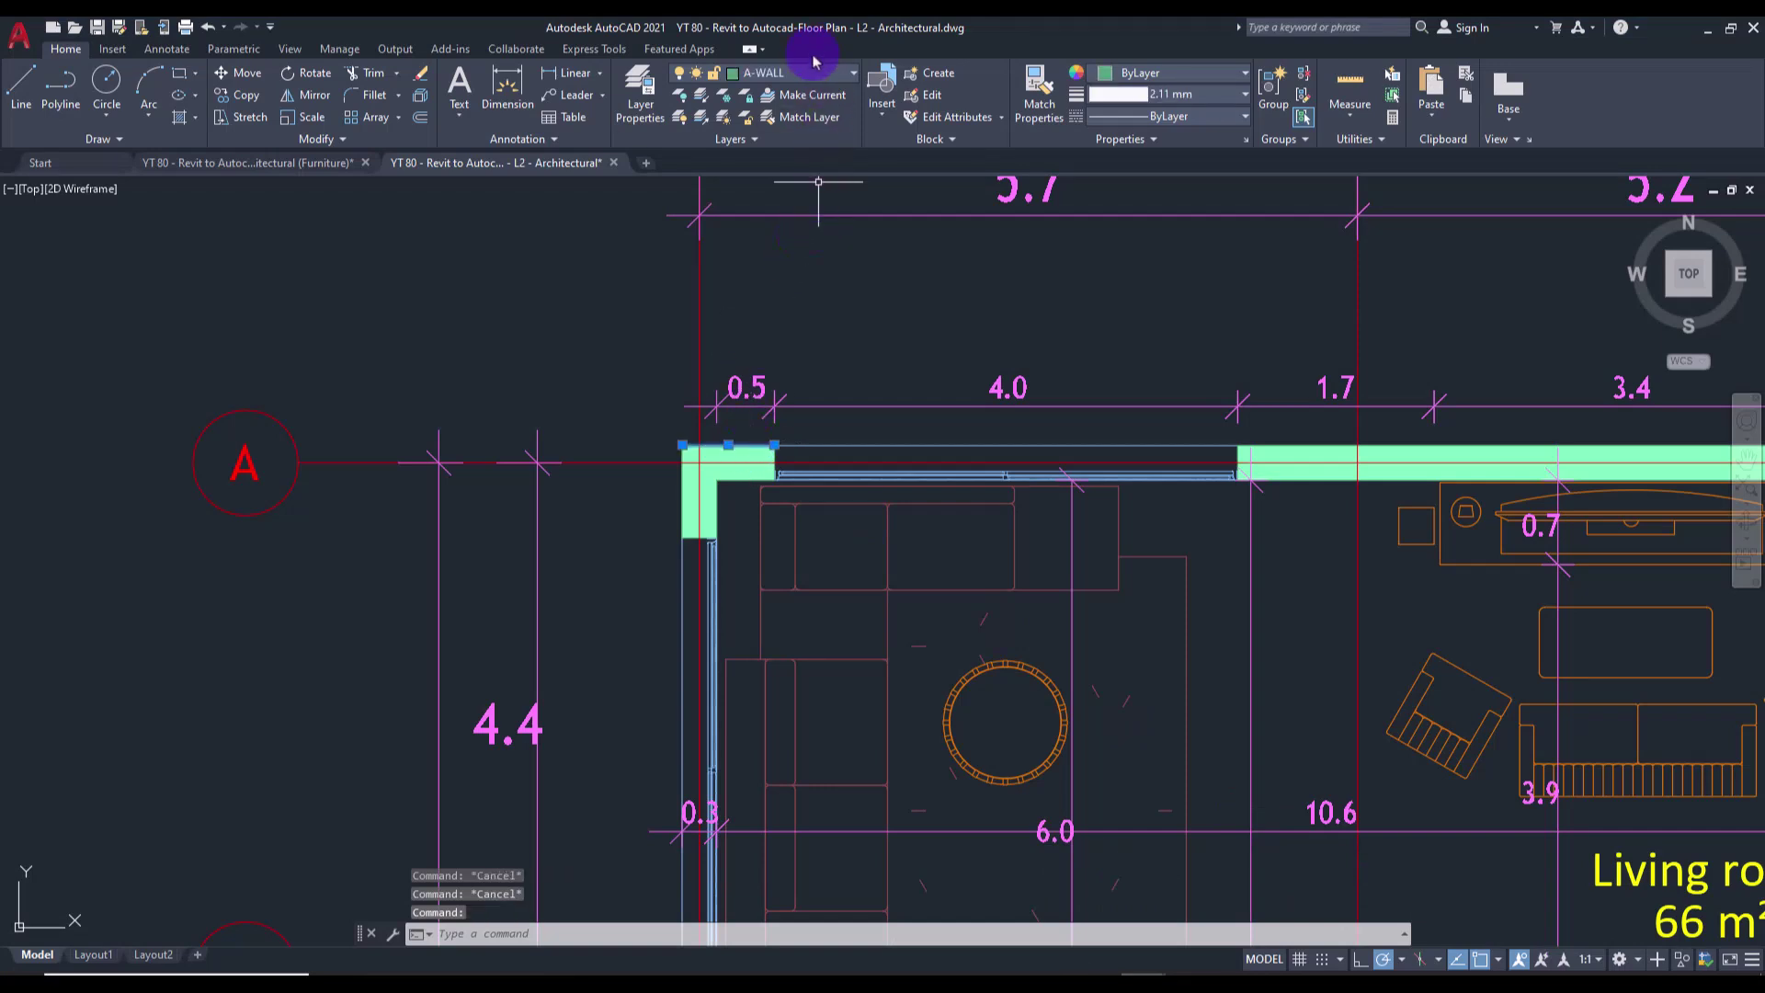
click(733, 78)
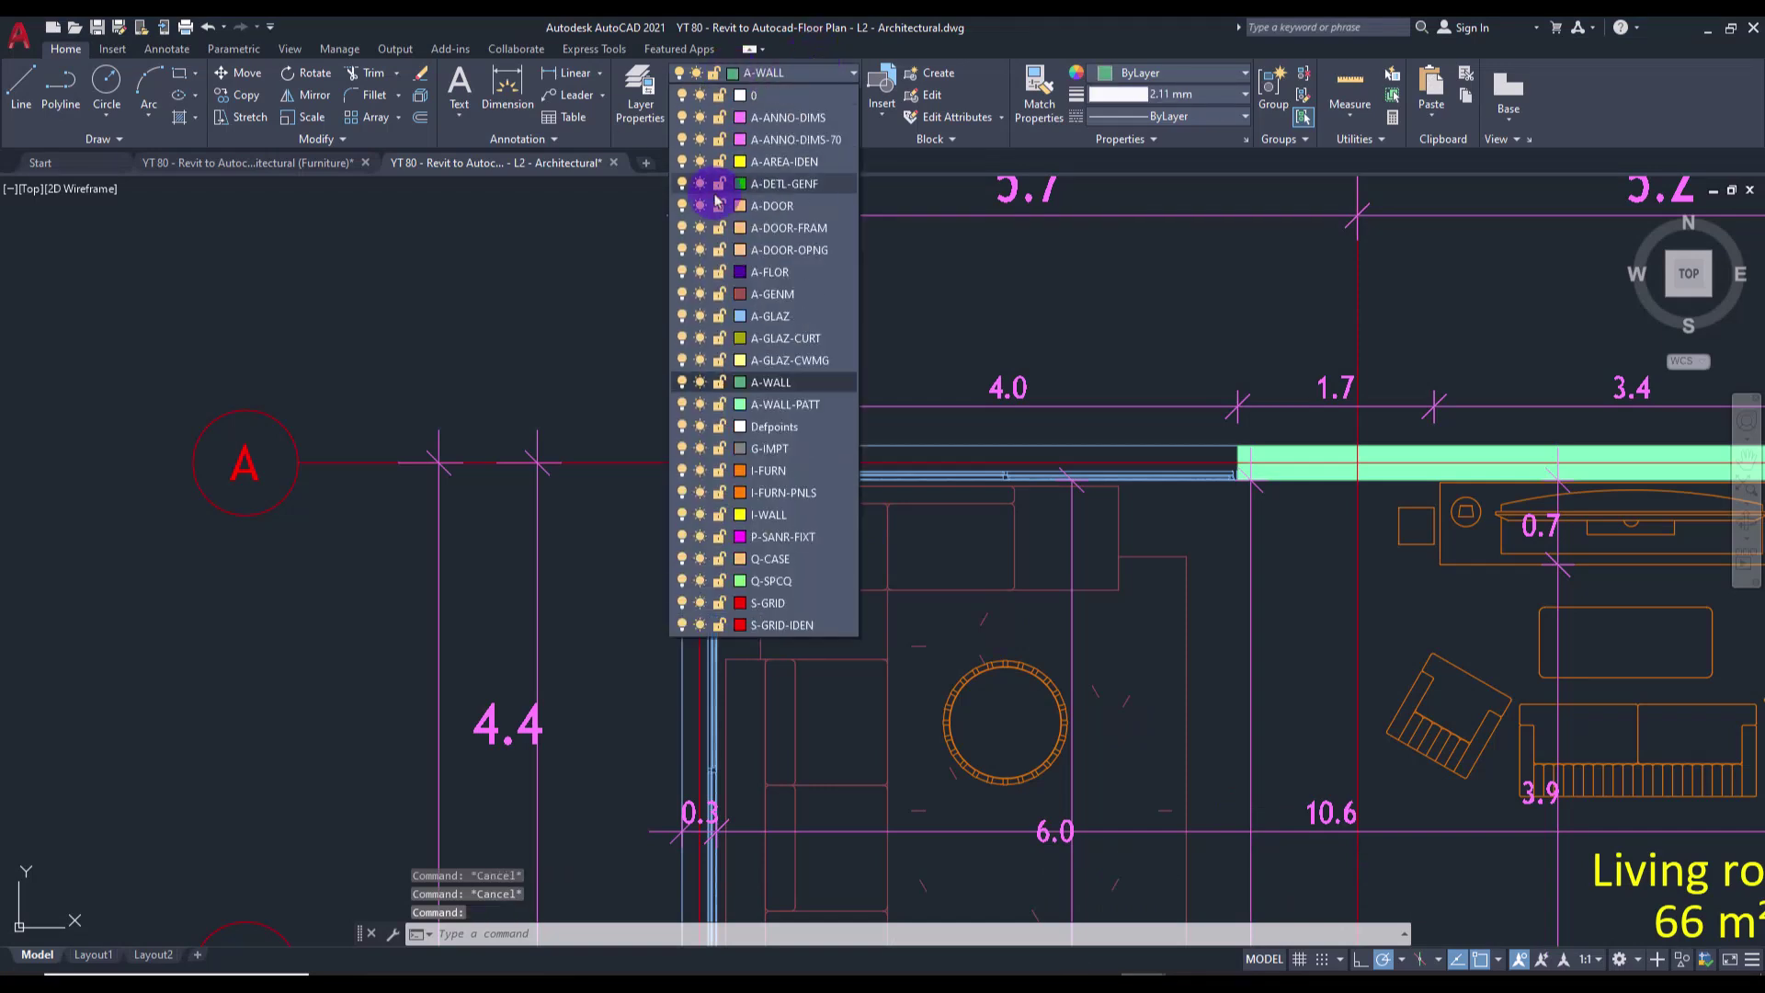
click(740, 385)
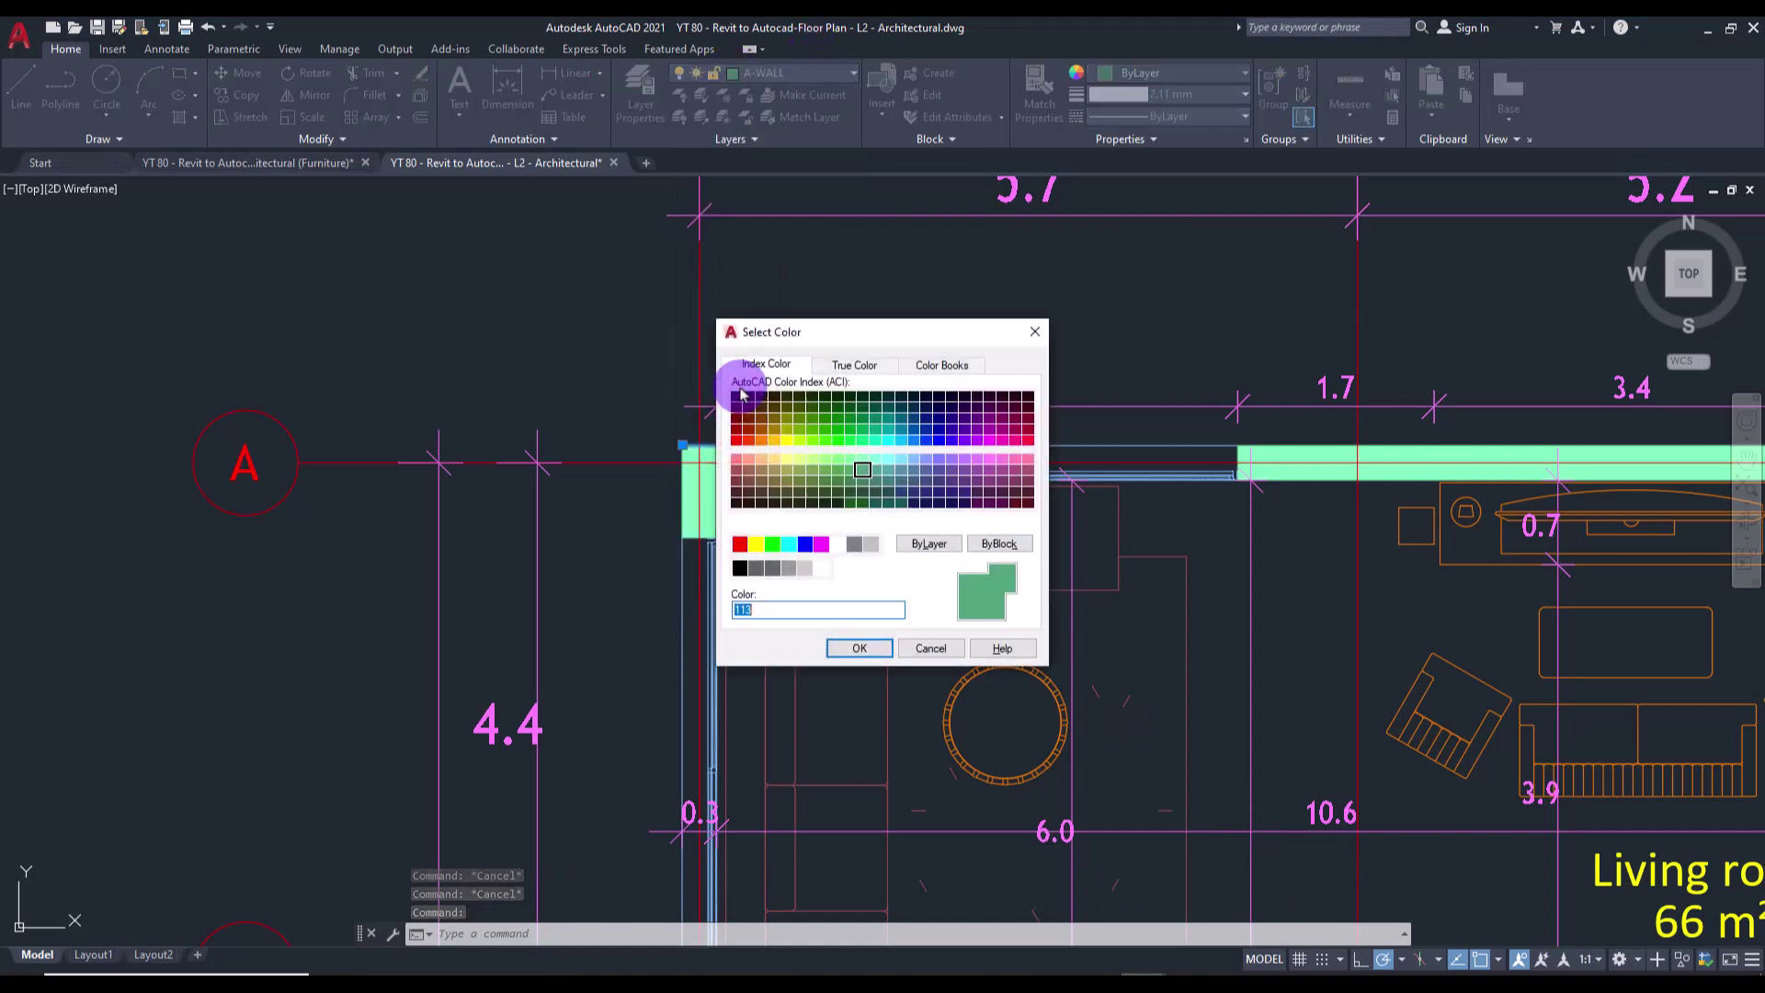
click(901, 462)
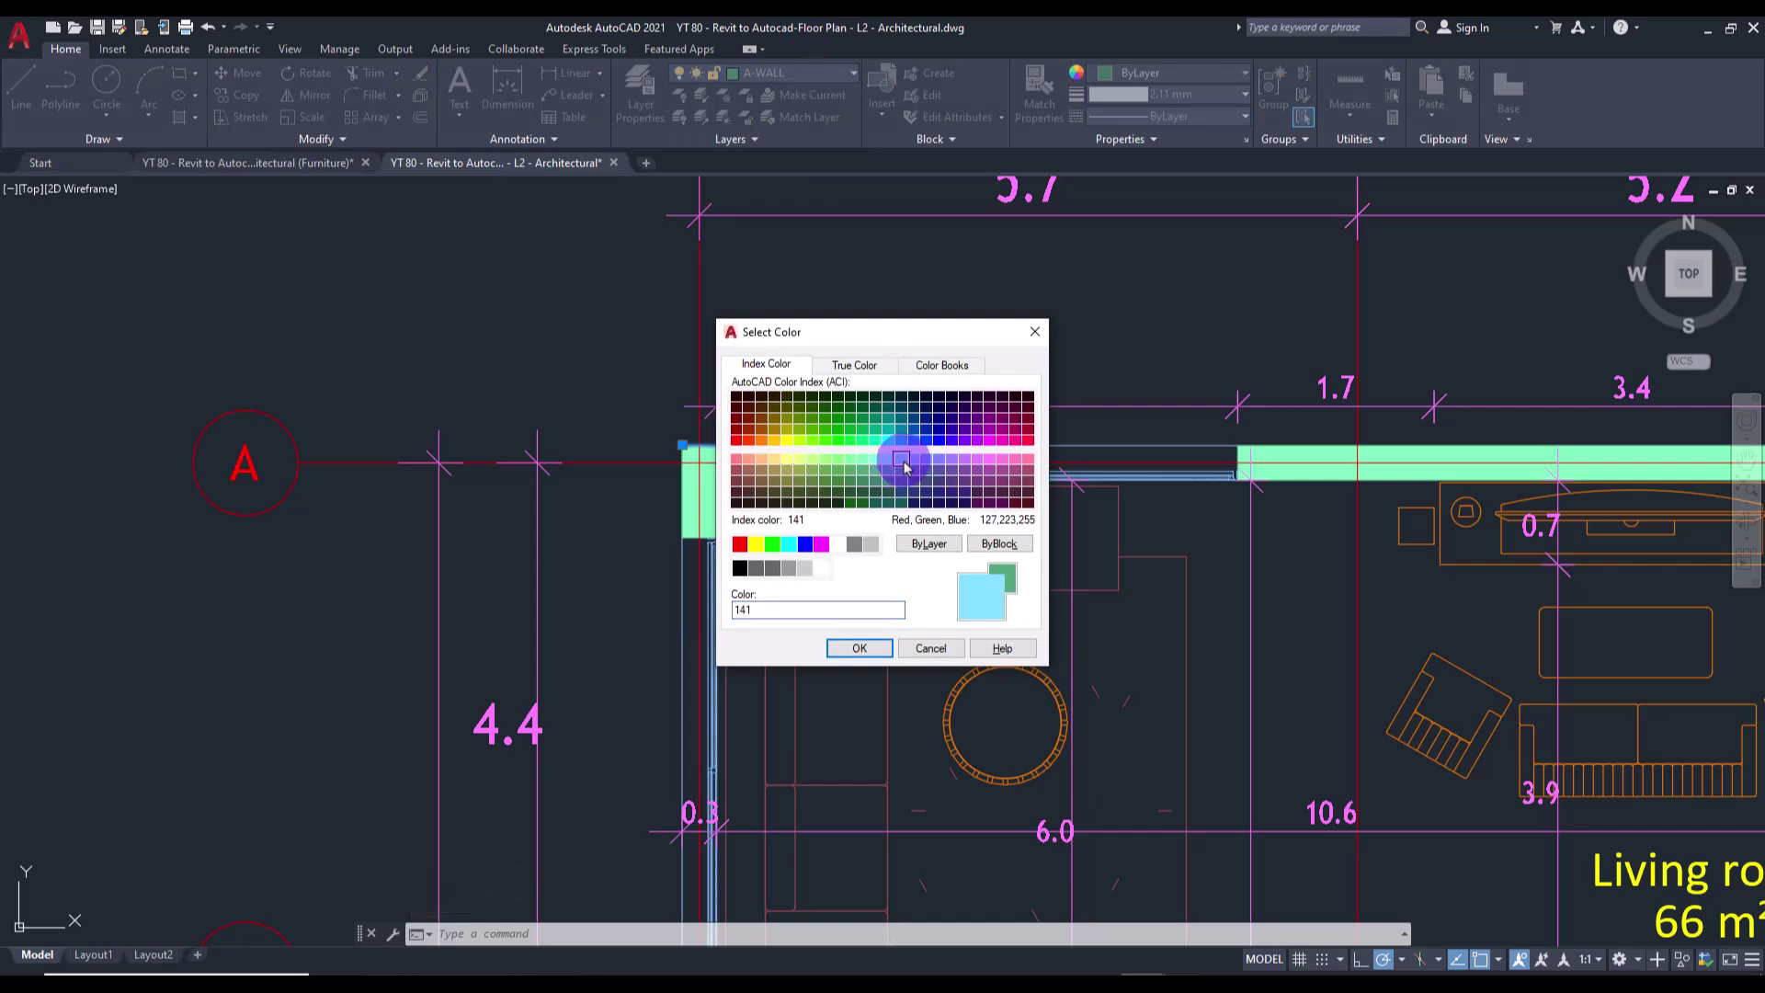
drag(760, 610, 703, 624)
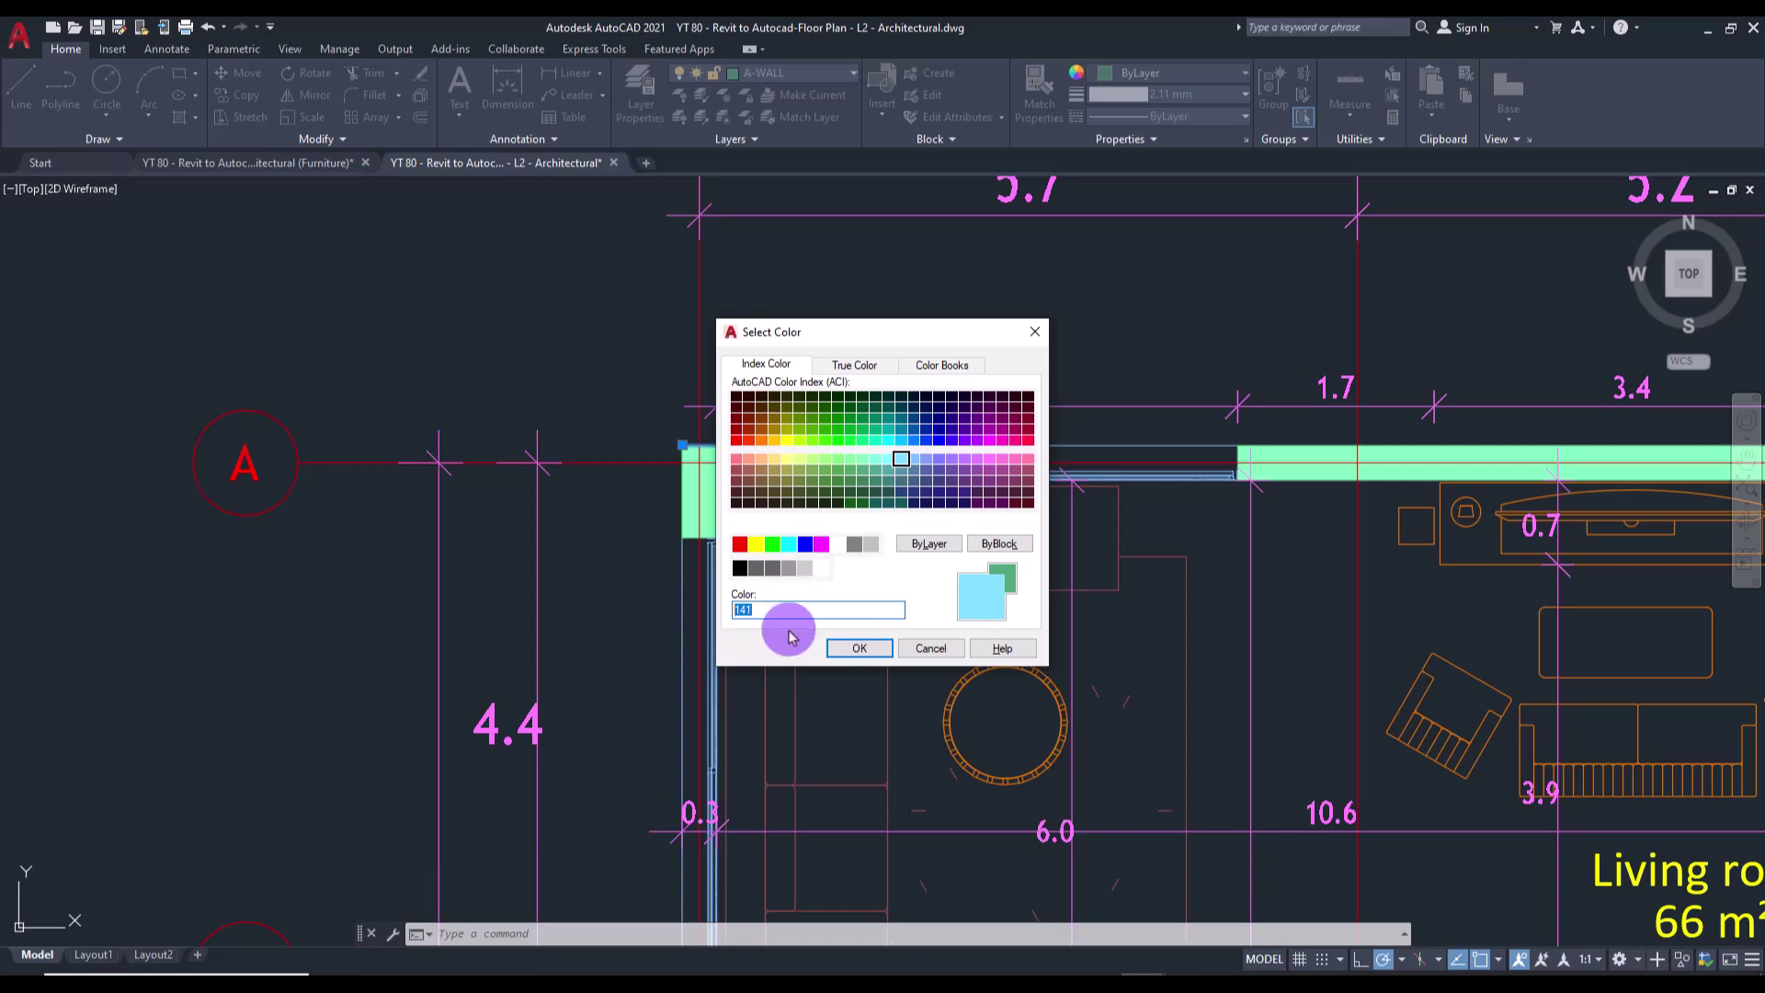
click(1035, 331)
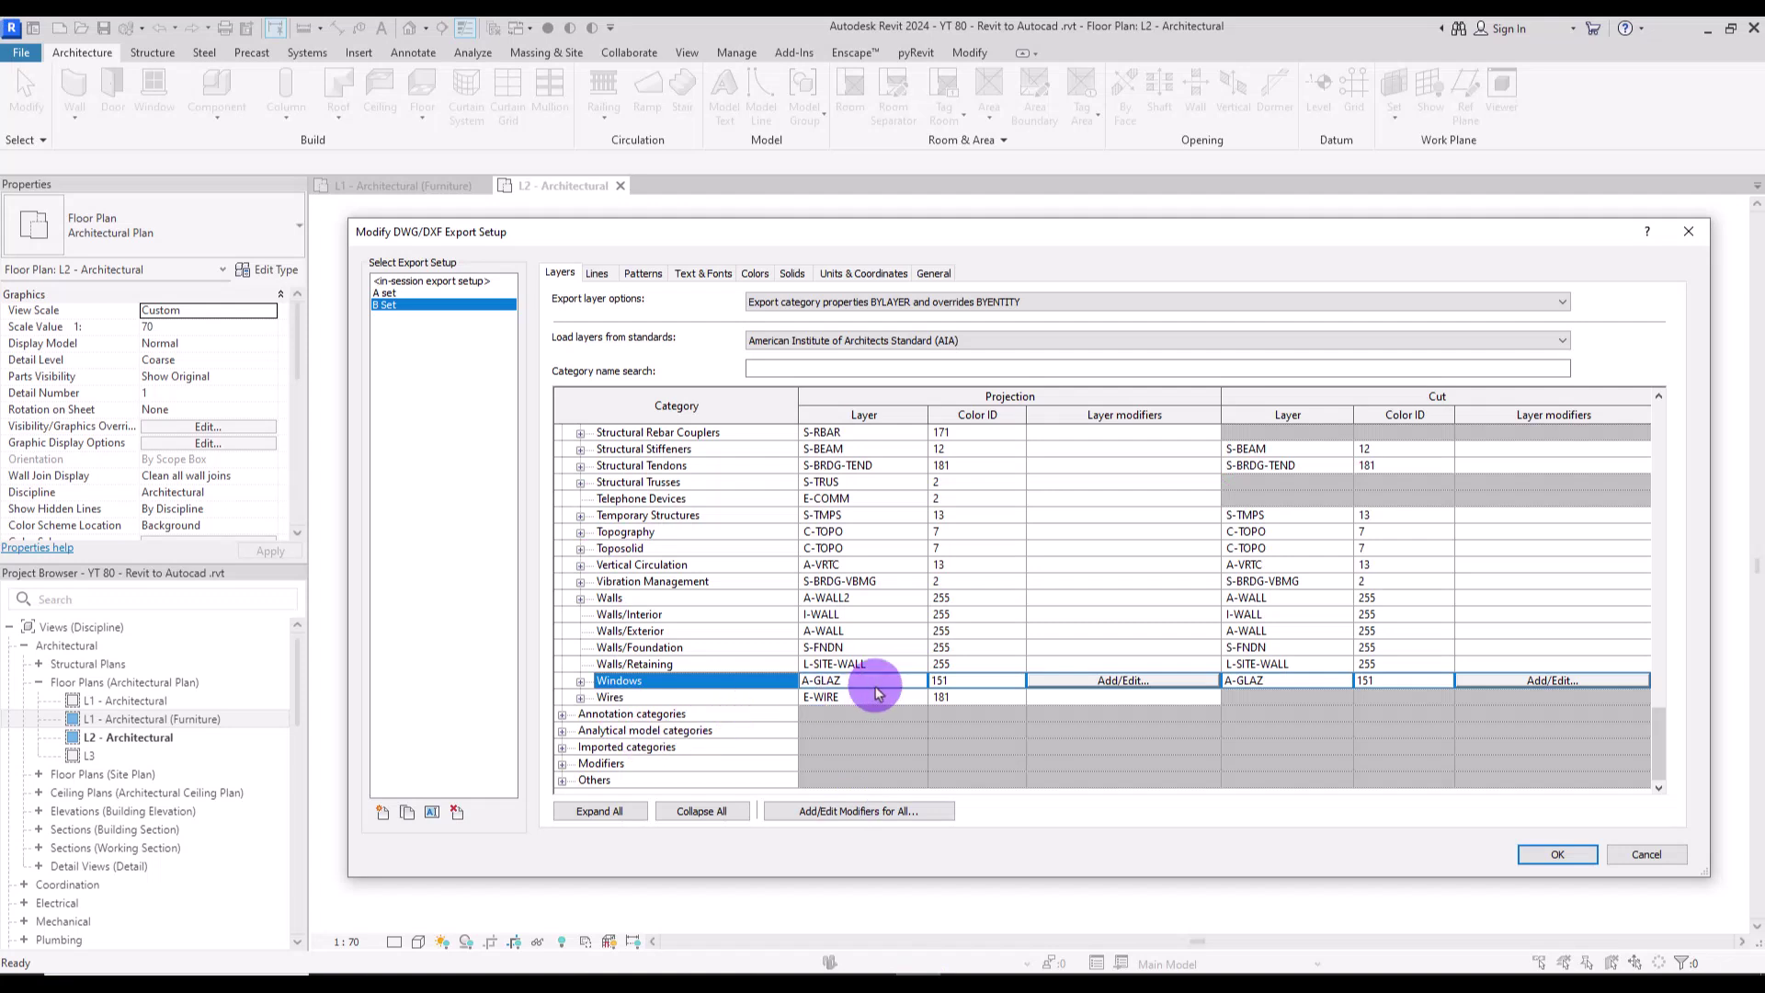
Back in Revit's export setup, set the color ID of the Windows category to 141.
click(955, 683)
click(958, 681)
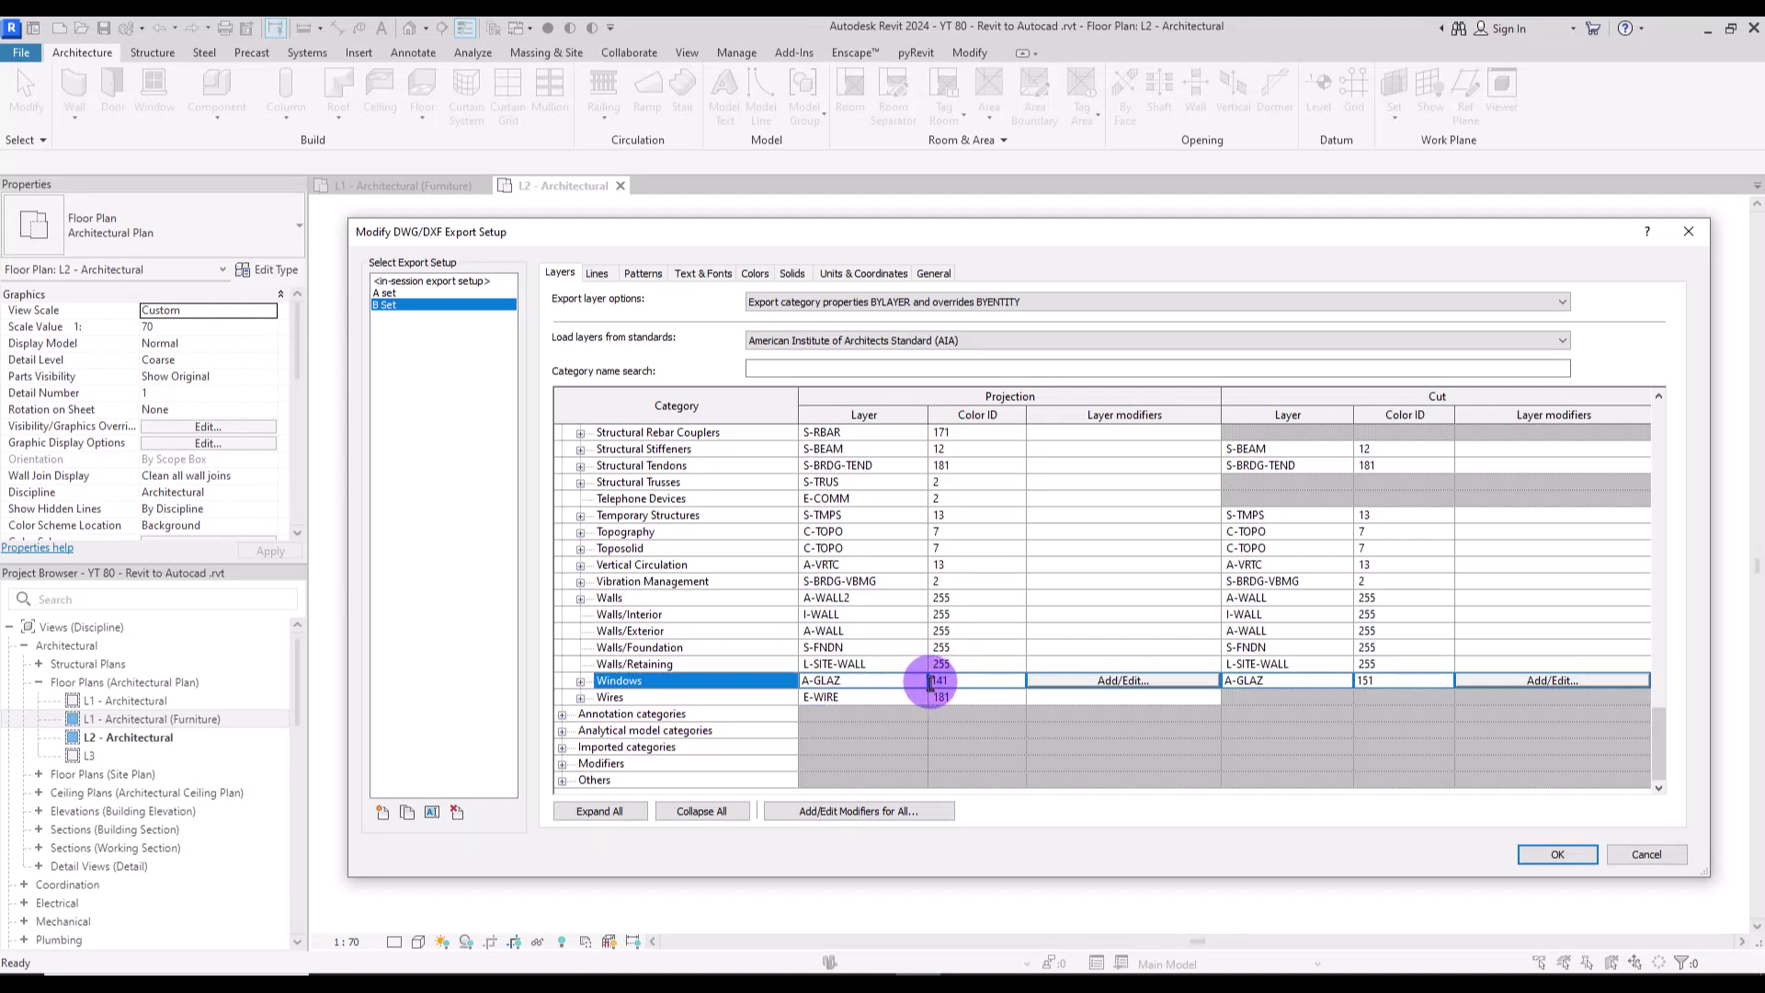
click(977, 633)
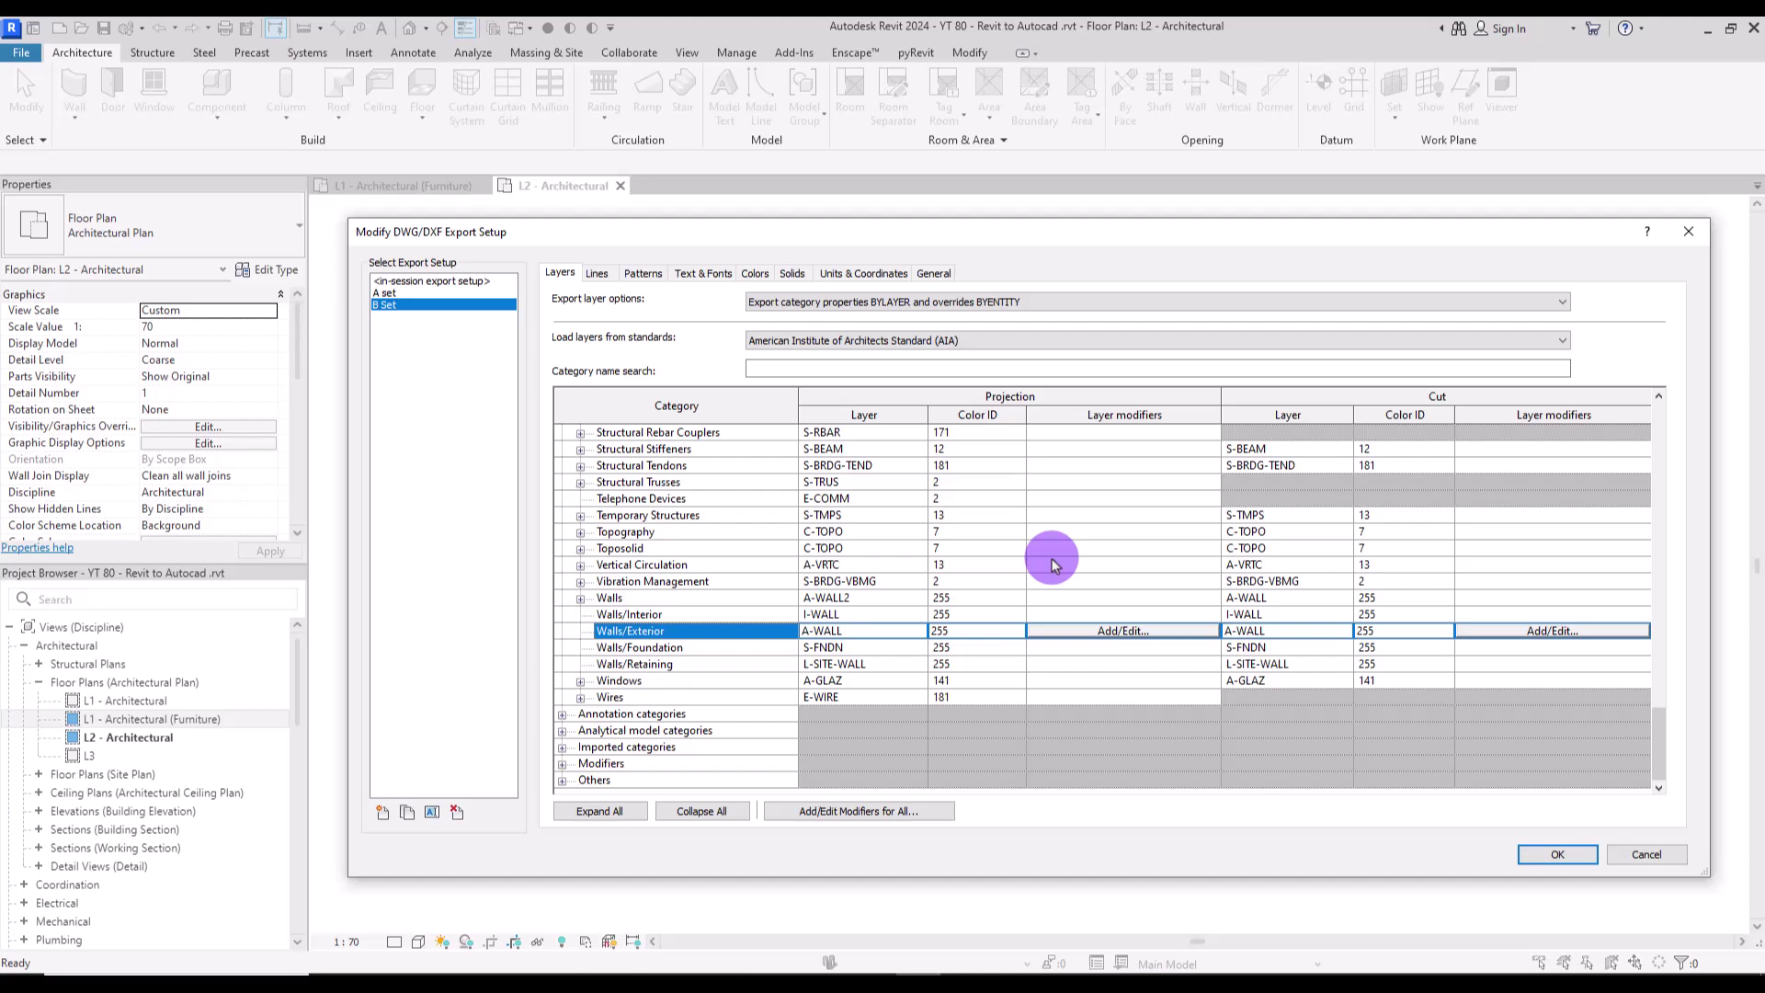
Look through the remaining model categories such as Columns, Floors and Furniture, then collapse that group and expand Annotation categories.
click(1661, 445)
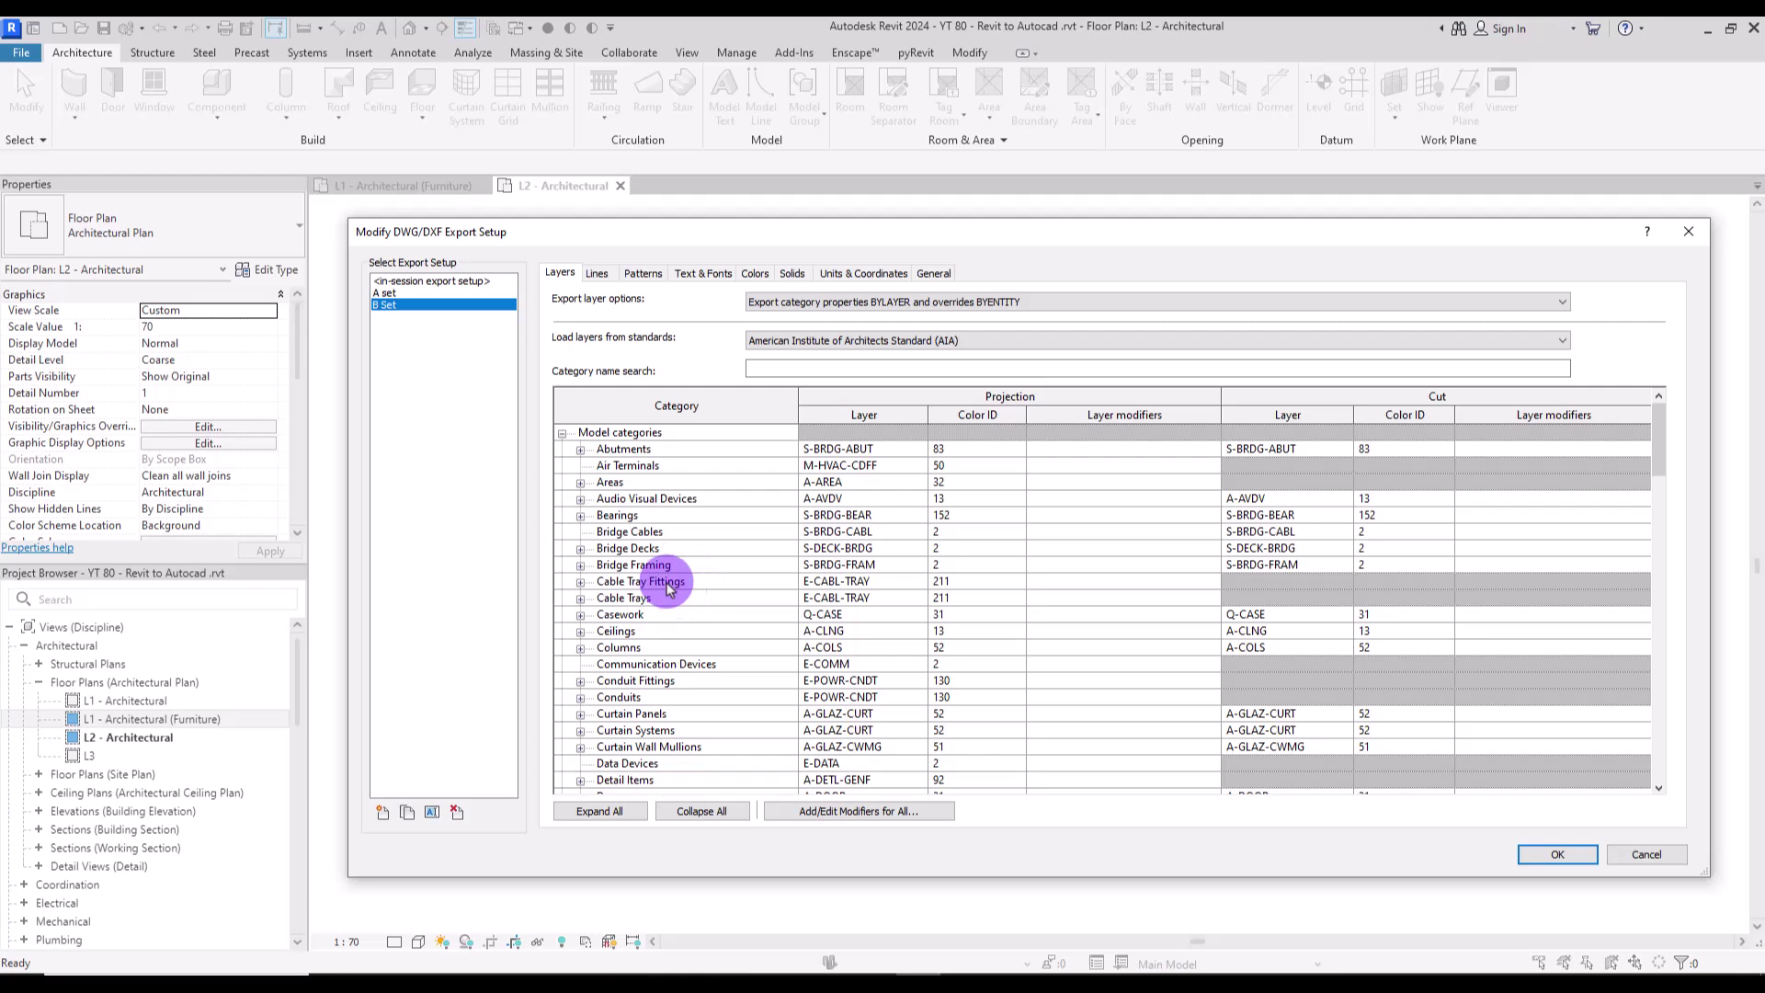
click(670, 646)
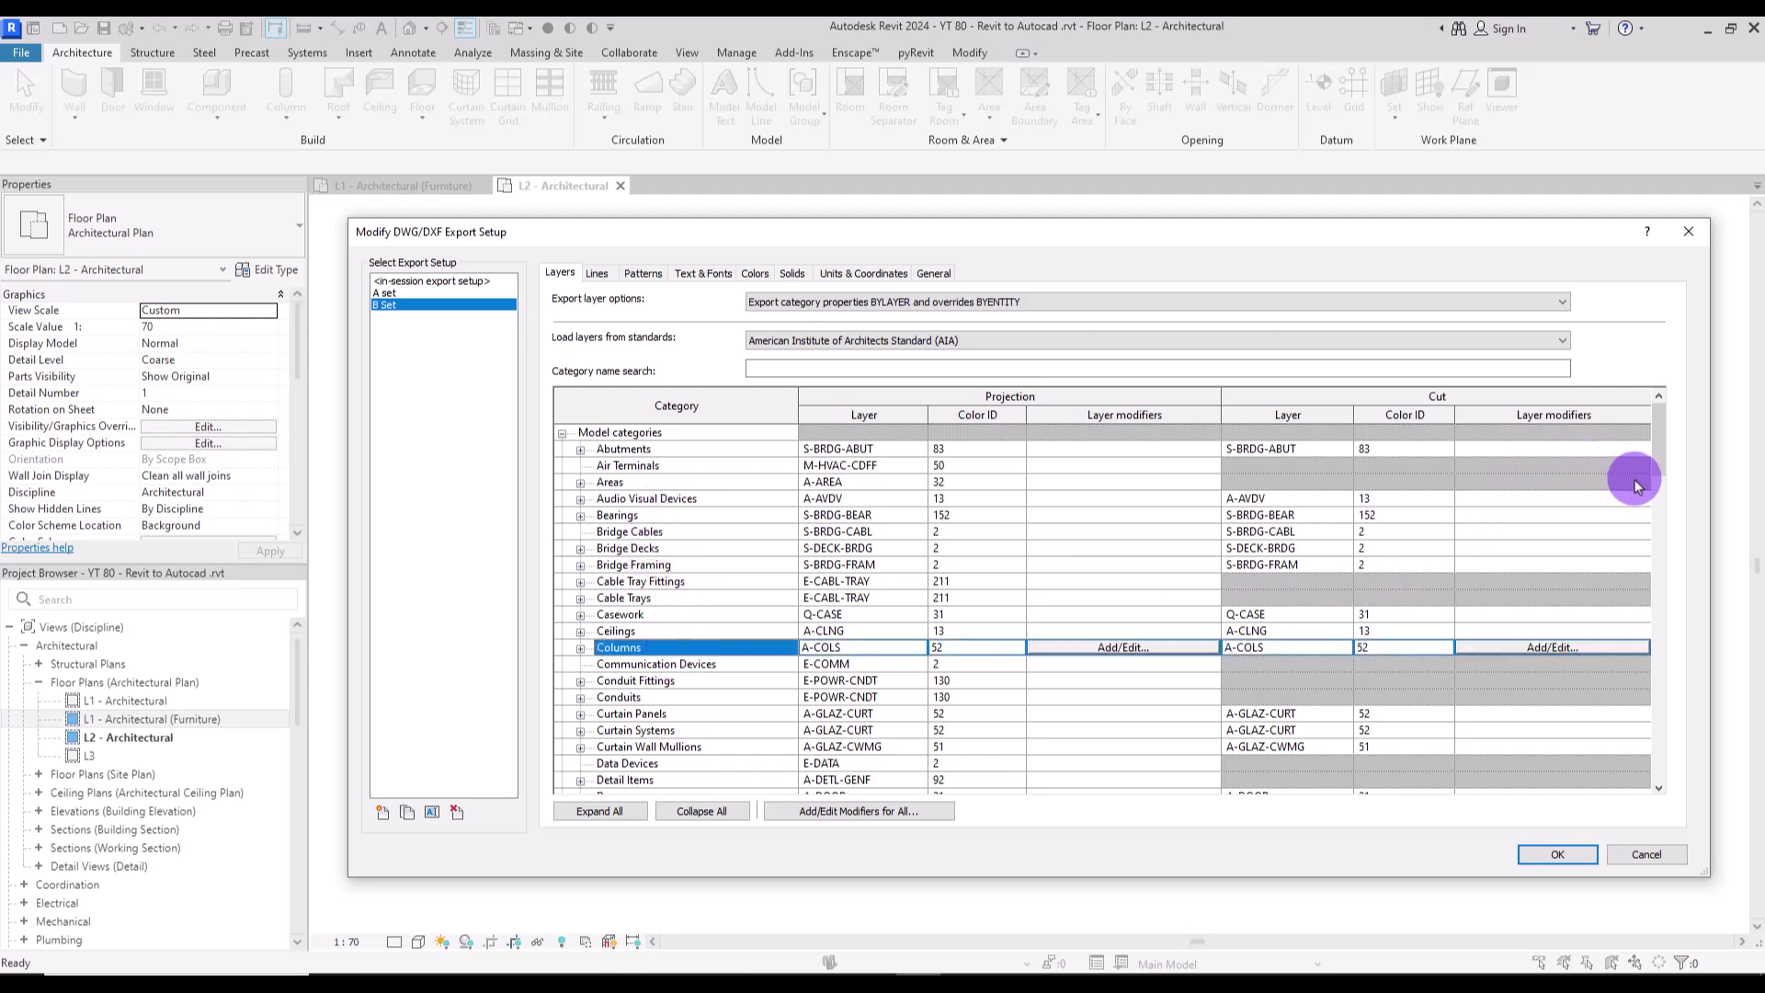
drag(1659, 432, 1656, 518)
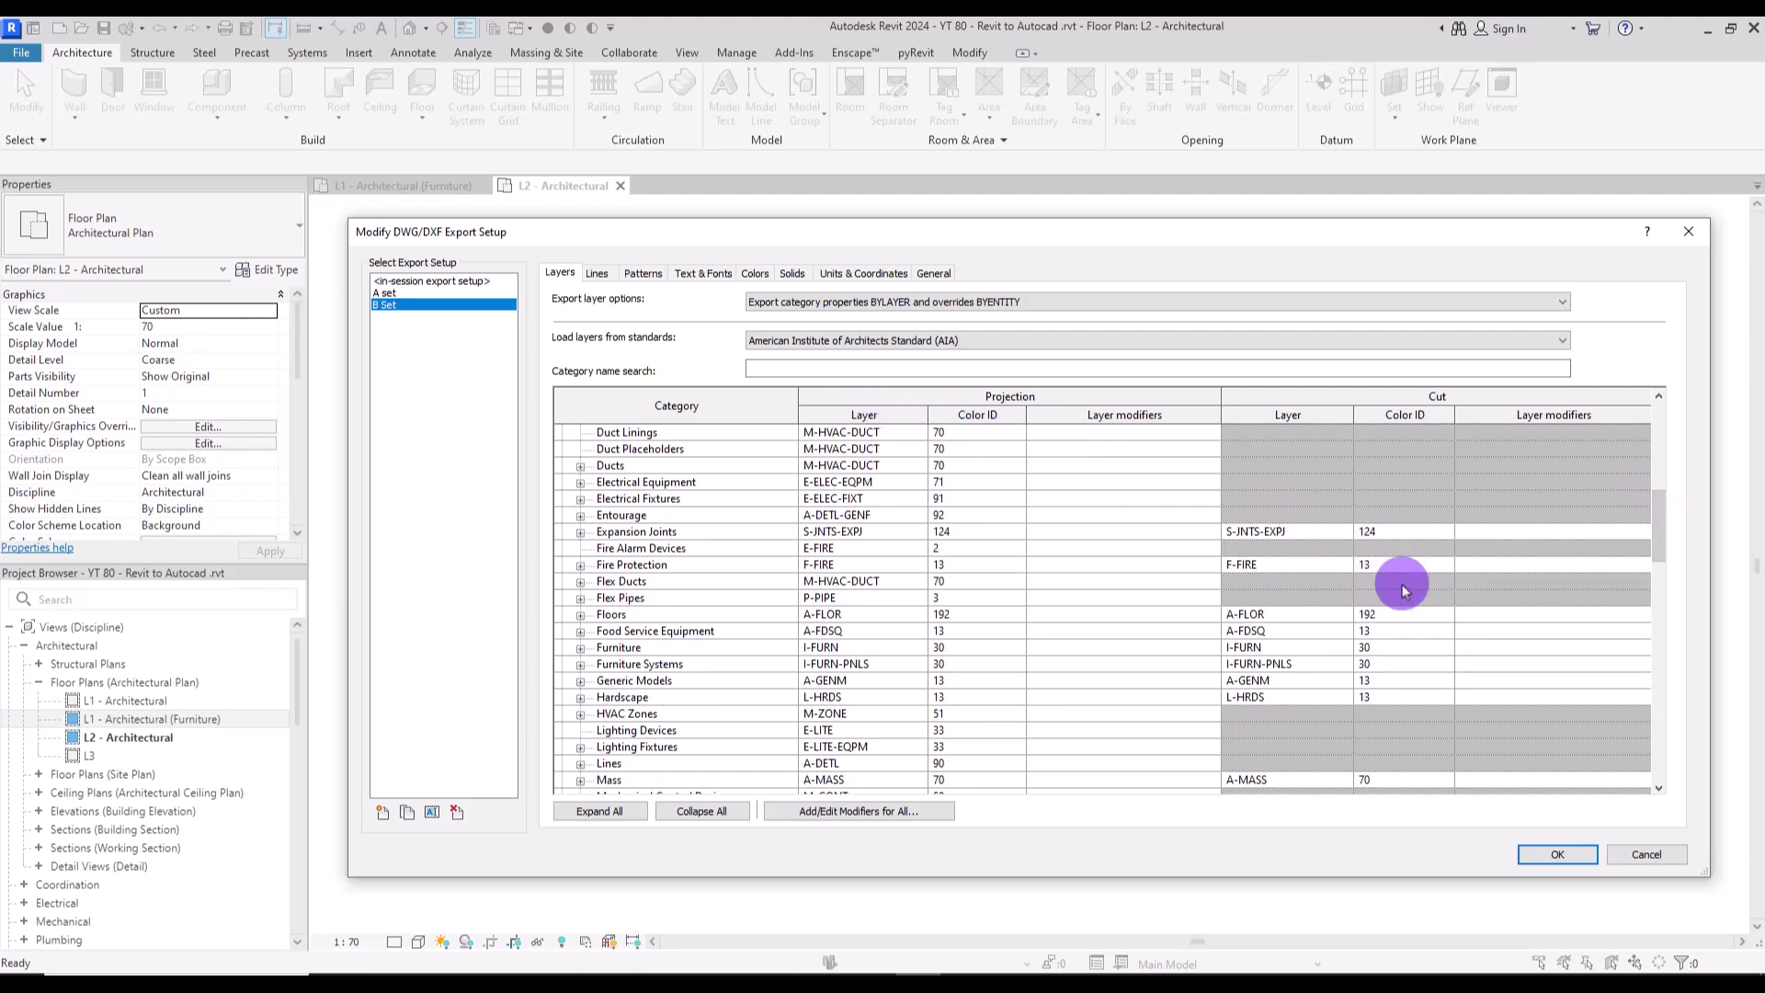
drag(1658, 525, 1659, 409)
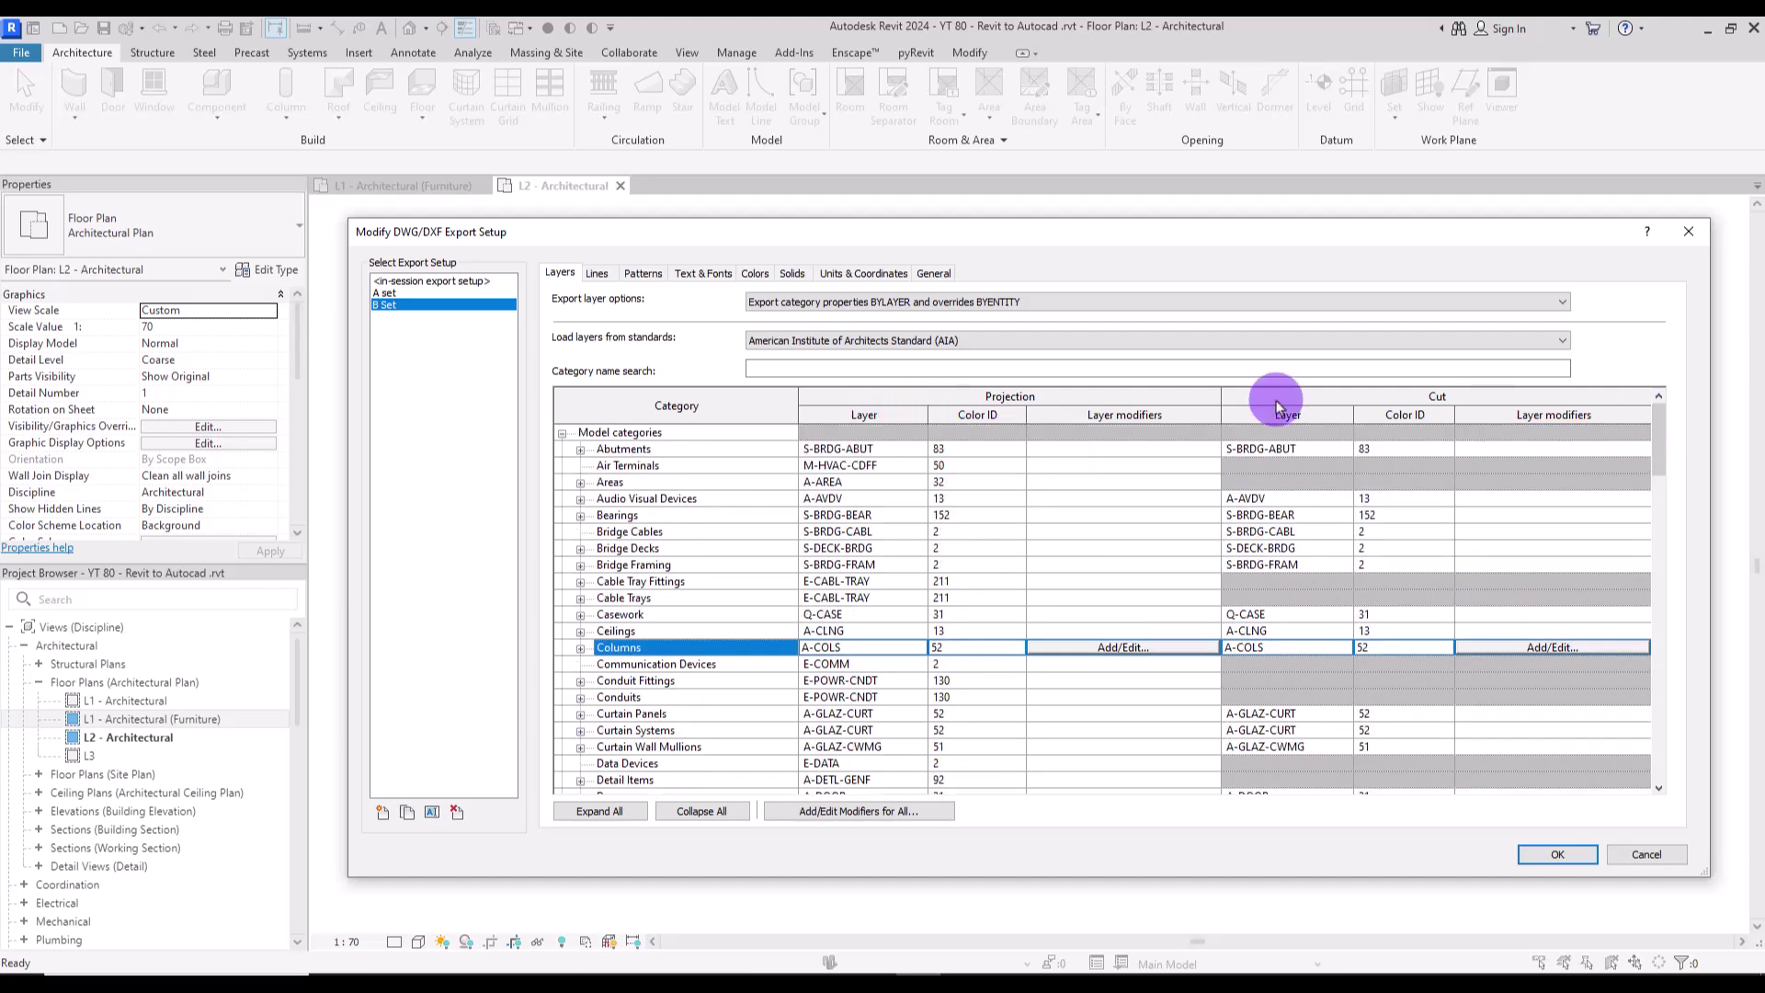
click(562, 432)
click(584, 450)
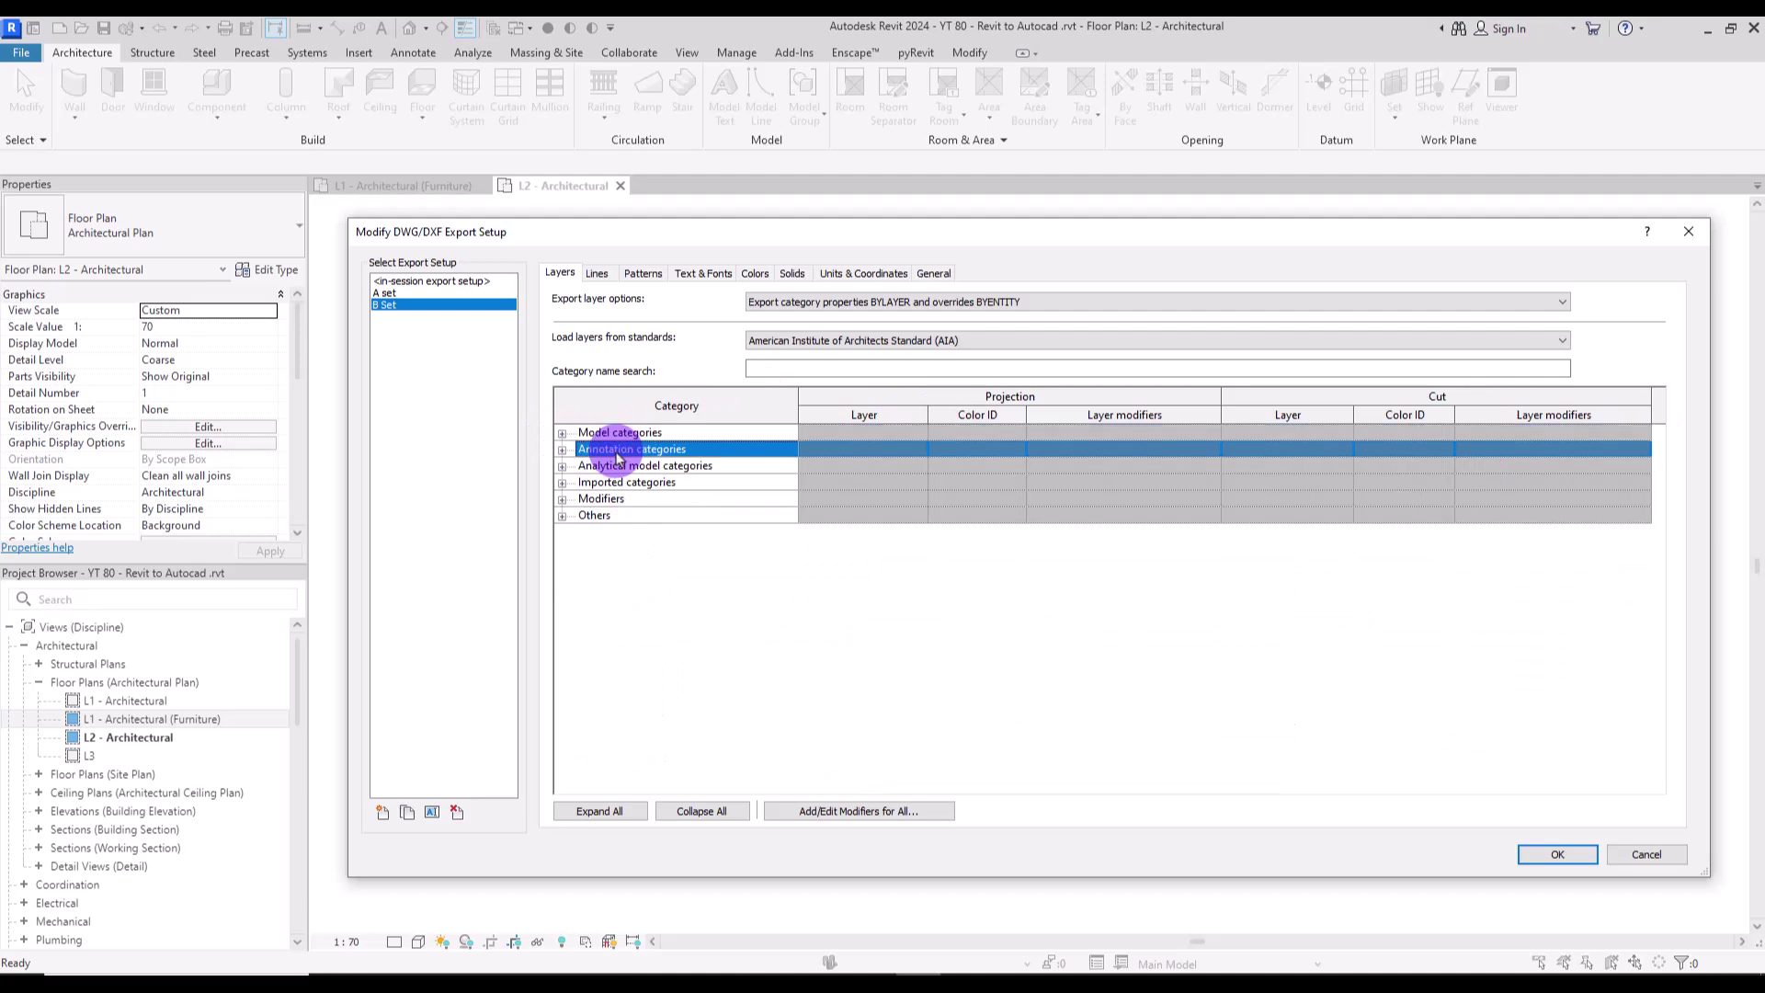
click(562, 449)
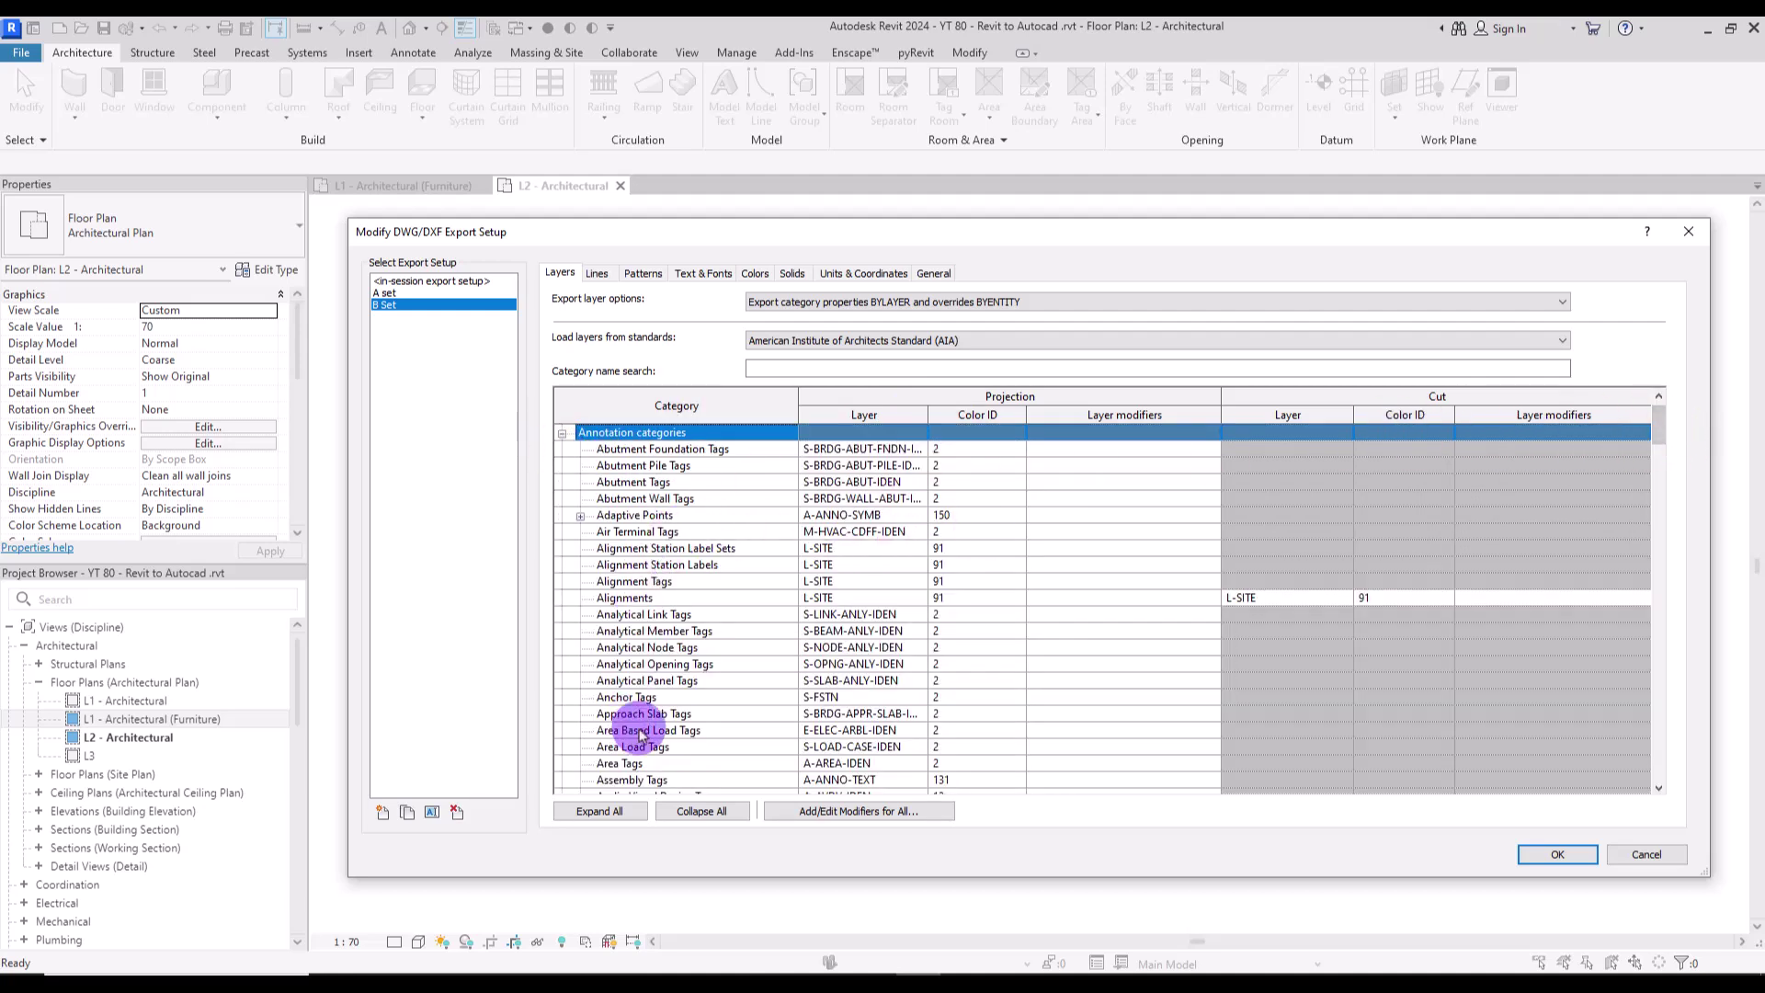
Switch to the L2 - Architectural drawing in AutoCAD, look over its dimensions and room labels, and return to the Revit export setup.
mouse_move(1144, 967)
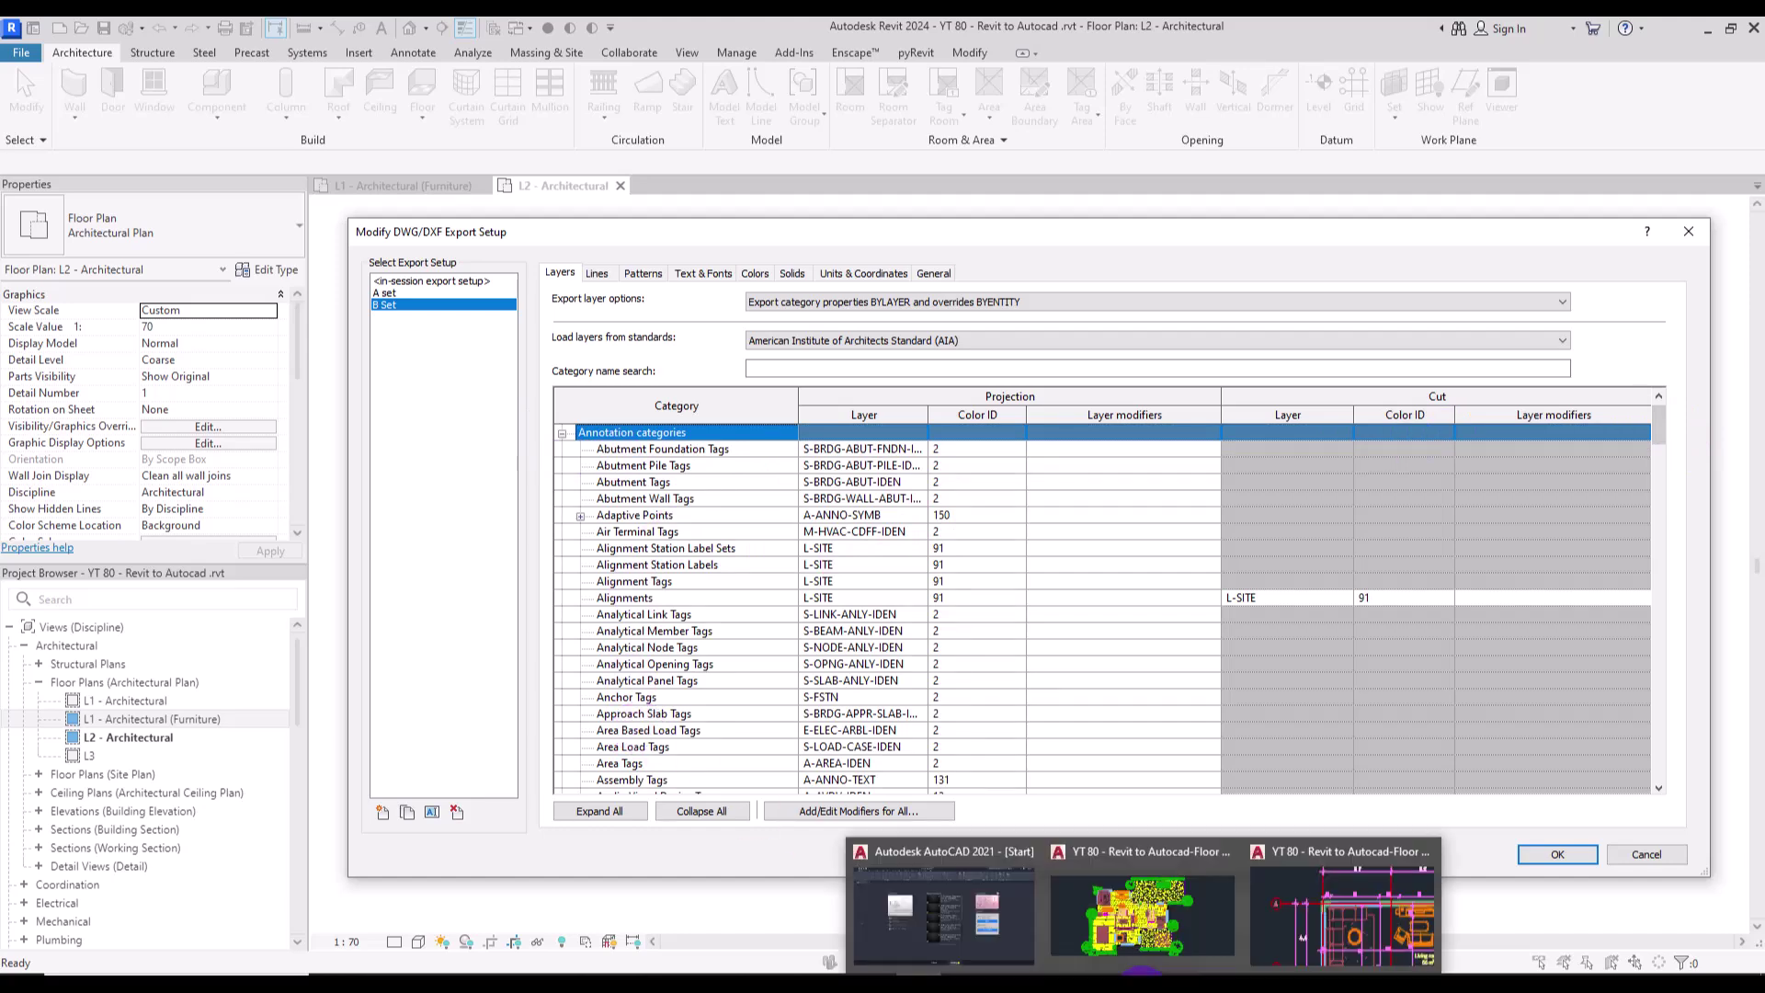
click(1359, 906)
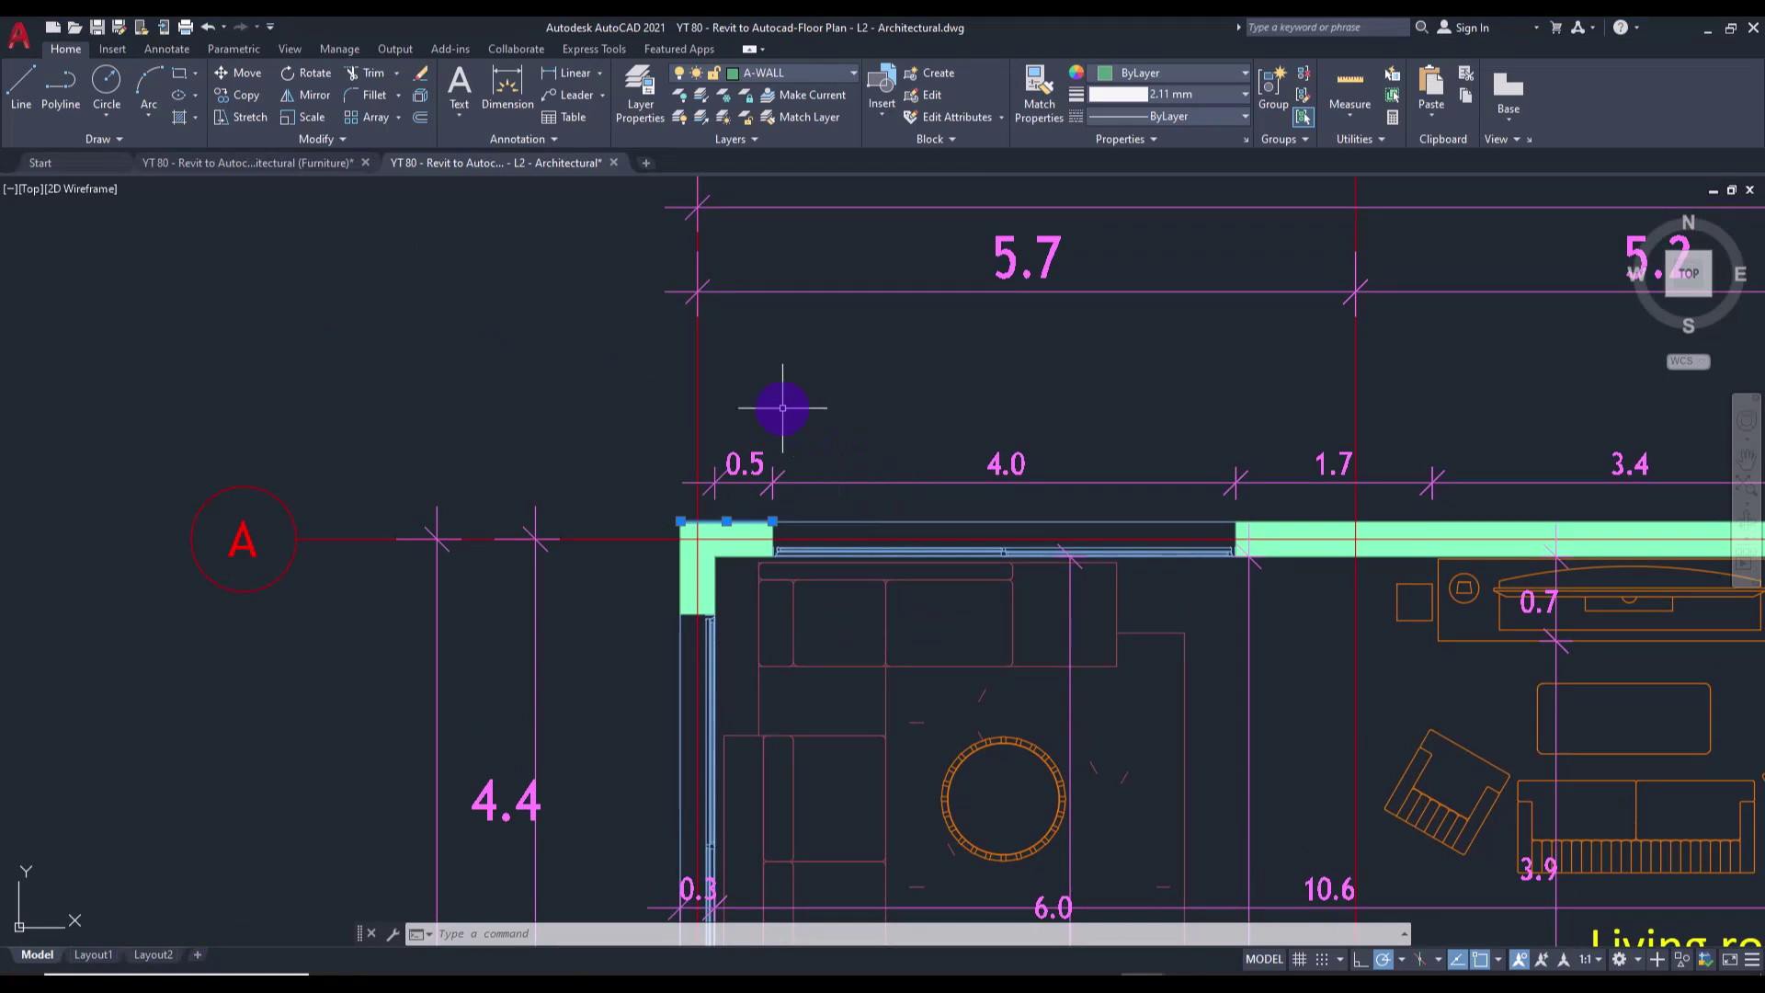
middle_drag(1069, 434, 765, 138)
middle_drag(1033, 481, 895, 313)
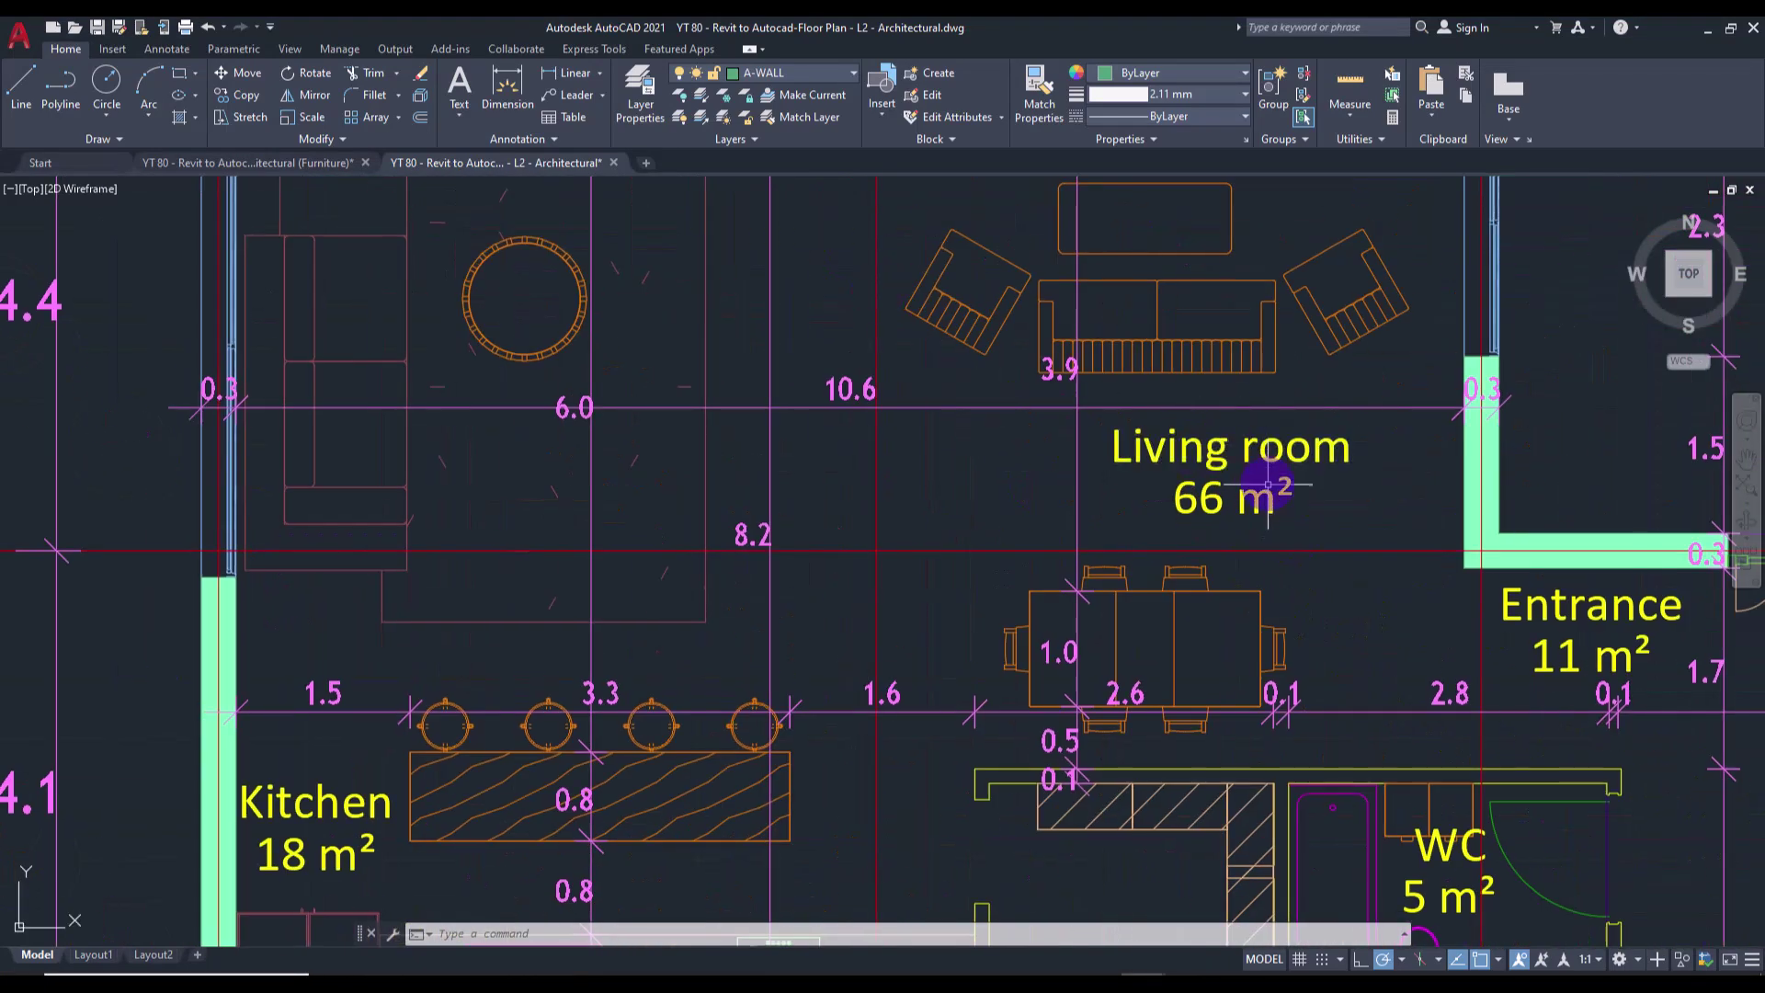
click(1710, 35)
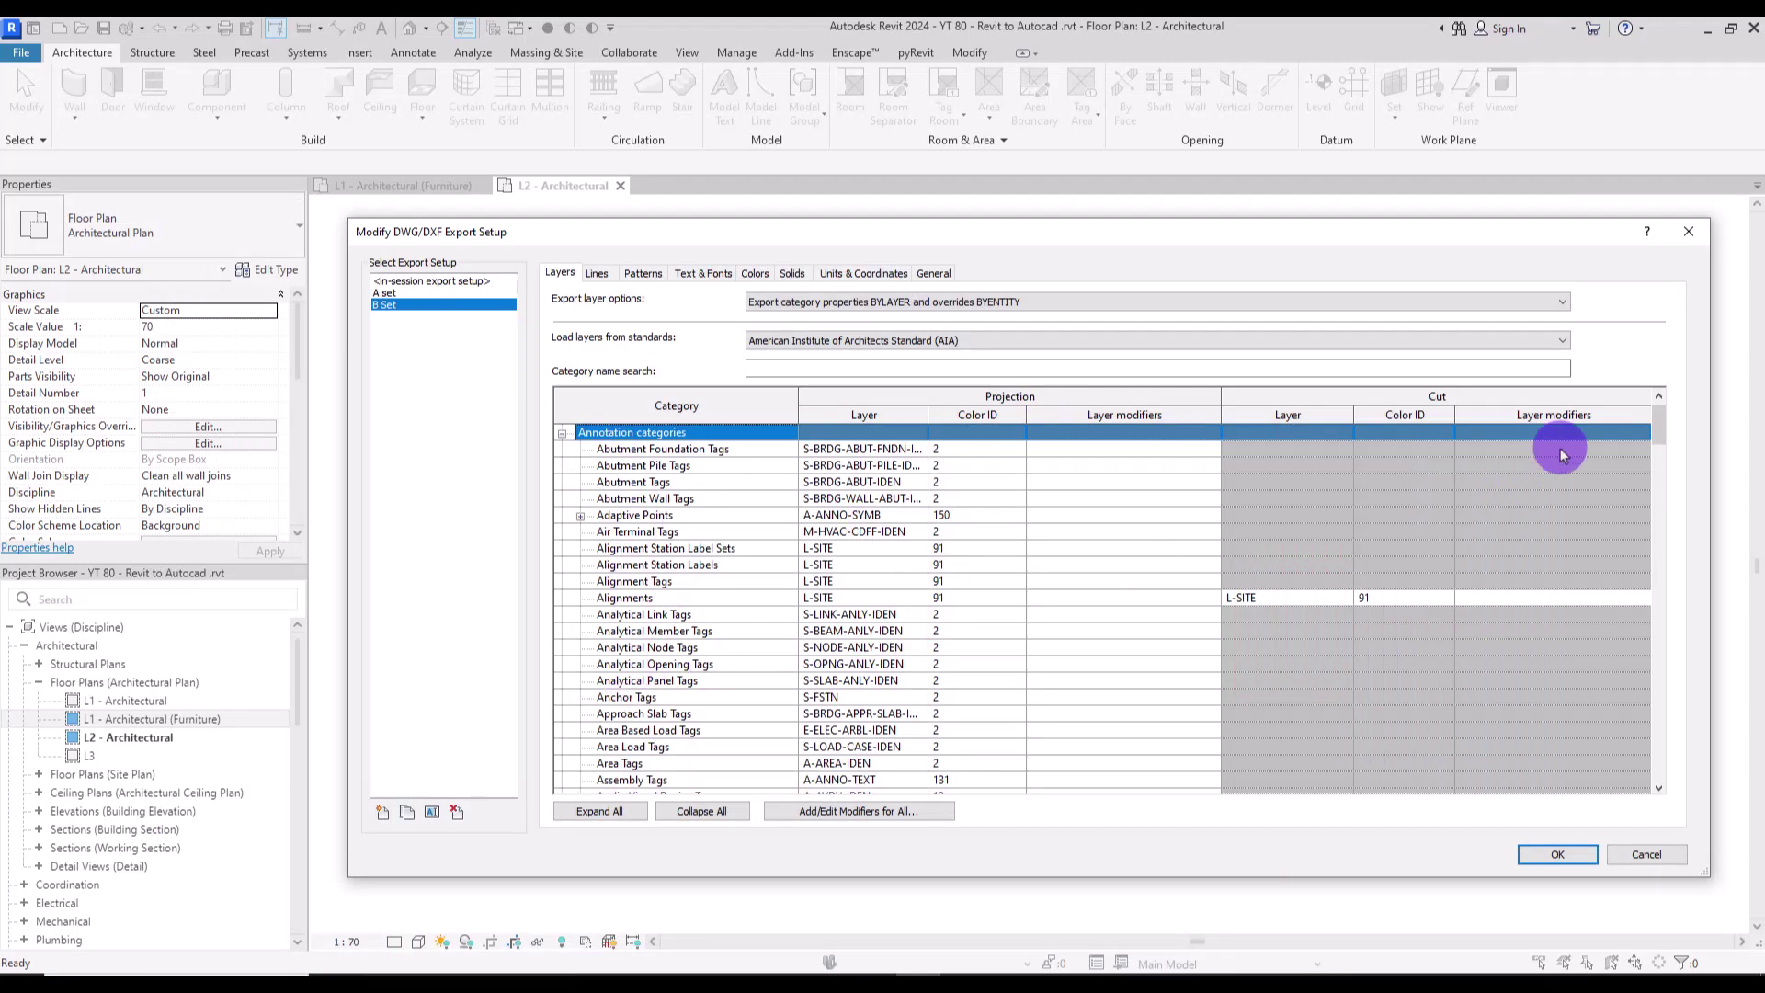
Select the color ID of the Dimensions annotation category and switch to the L2 - Architectural drawing in AutoCAD.
drag(1671, 423, 1648, 508)
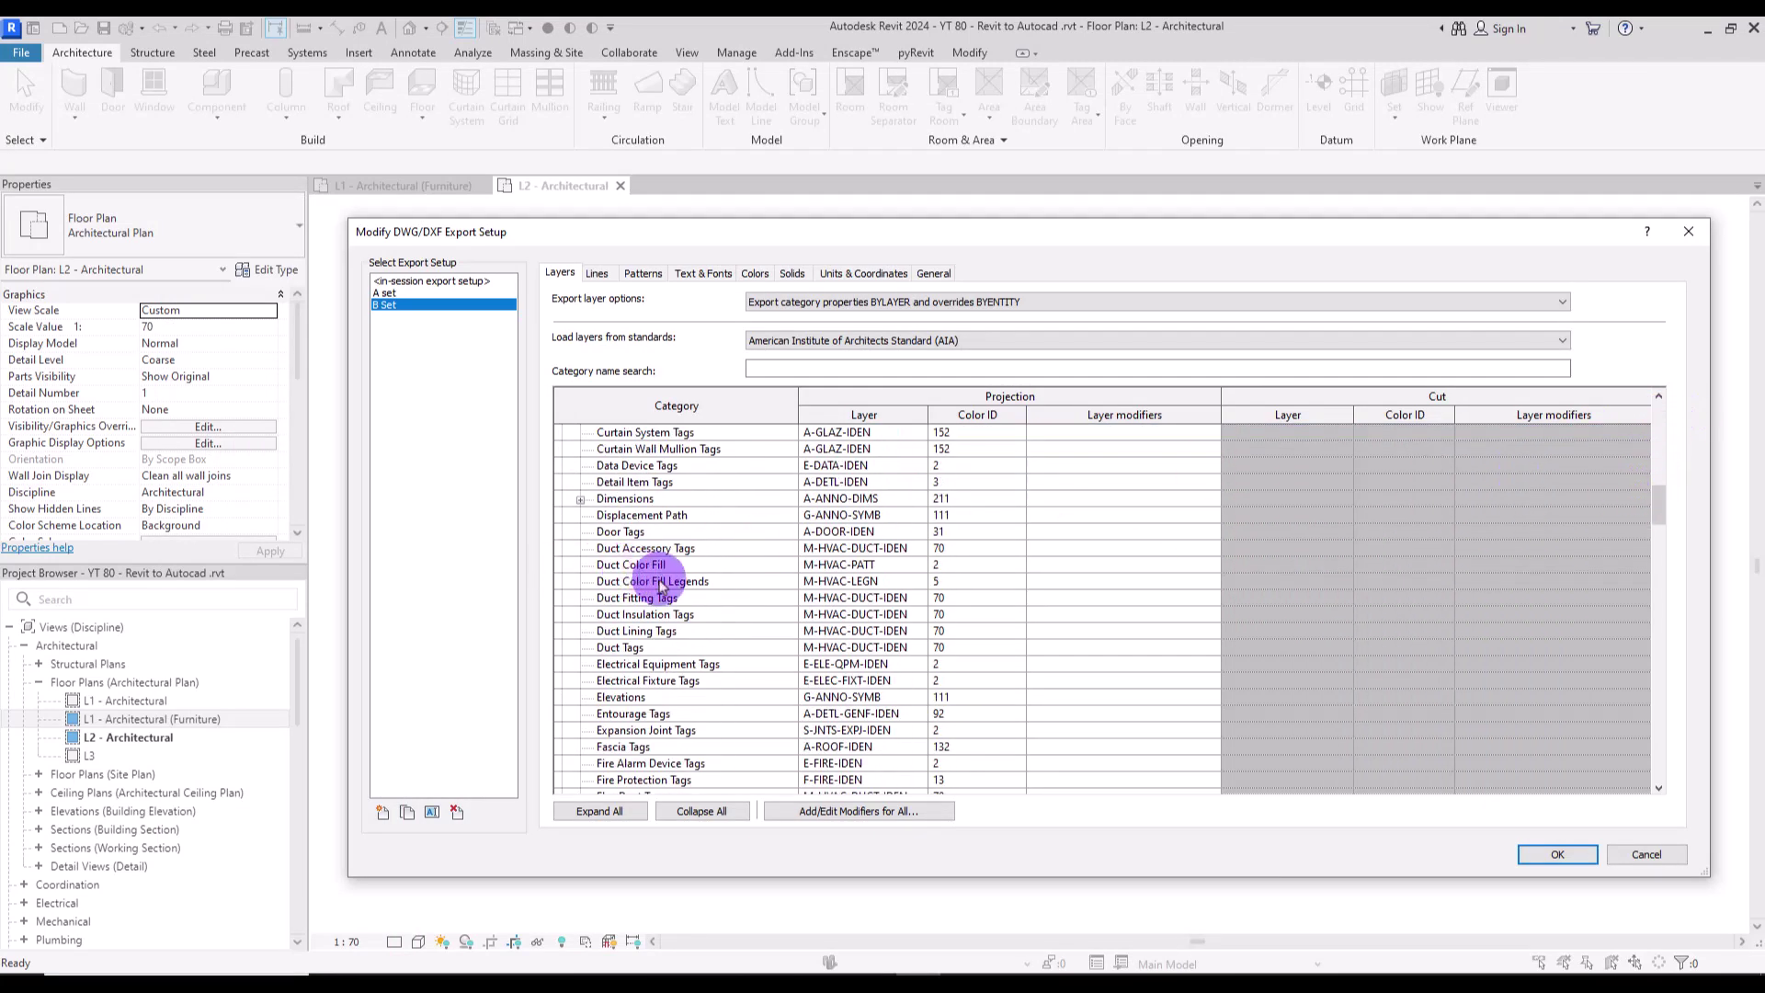
click(669, 499)
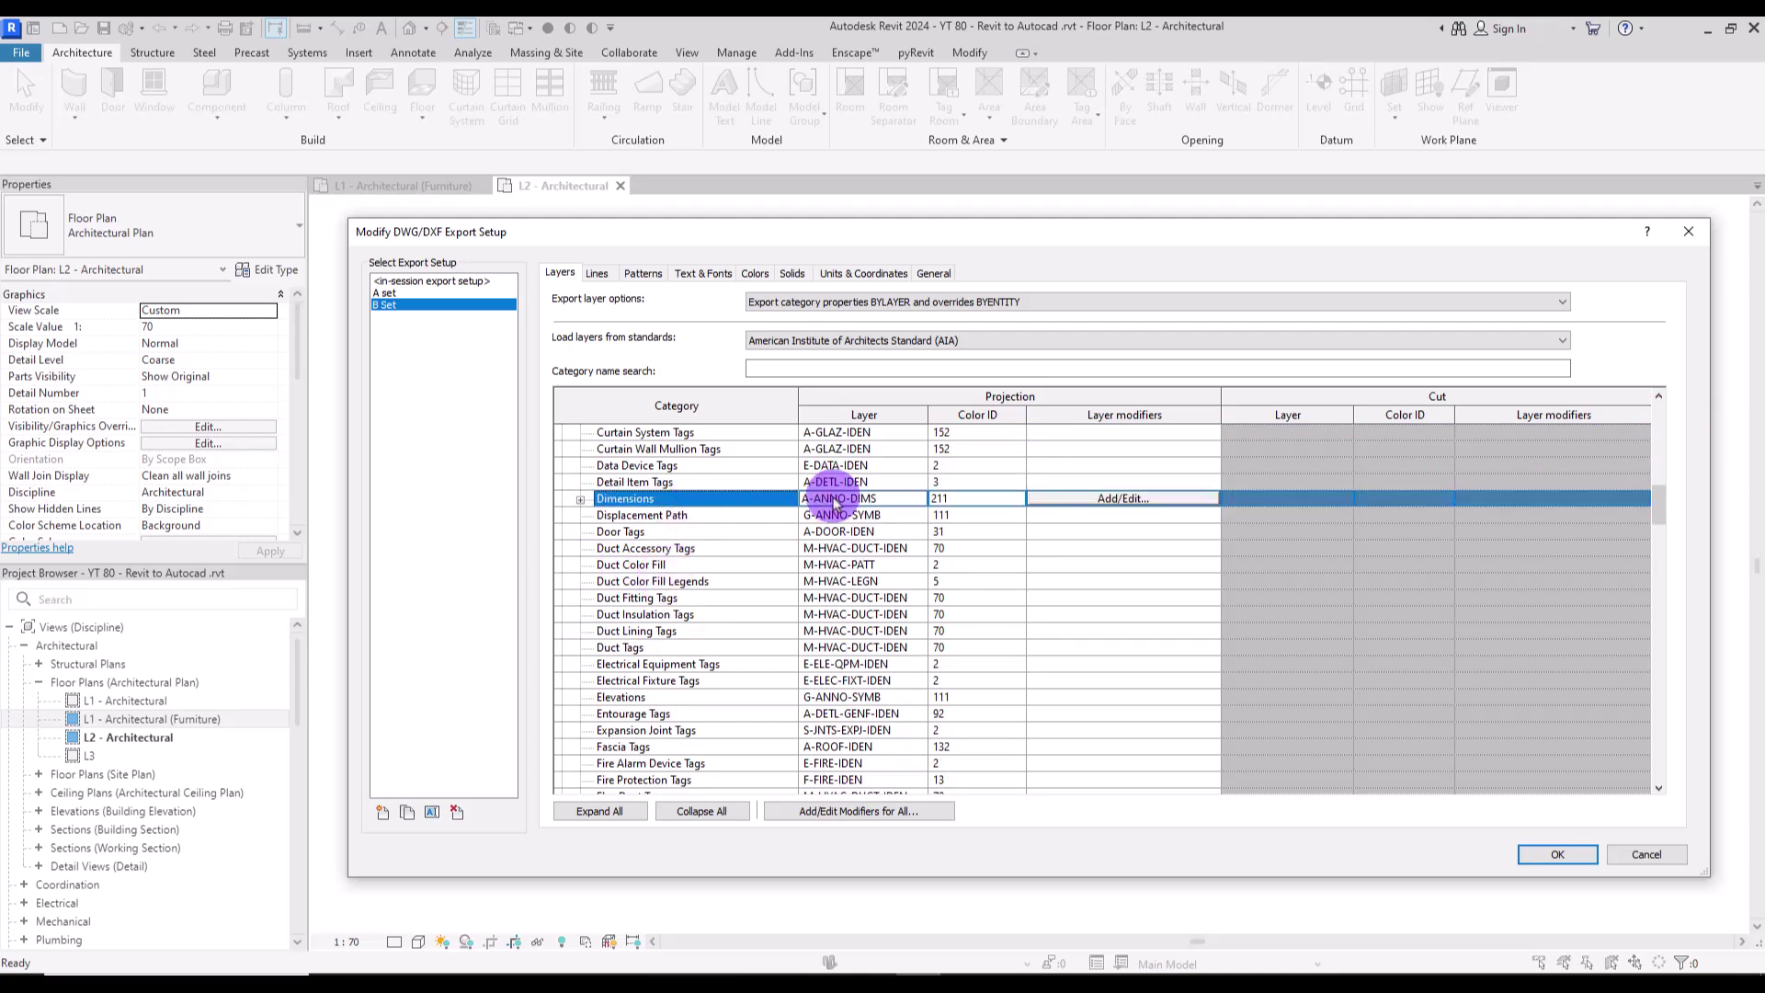
click(968, 504)
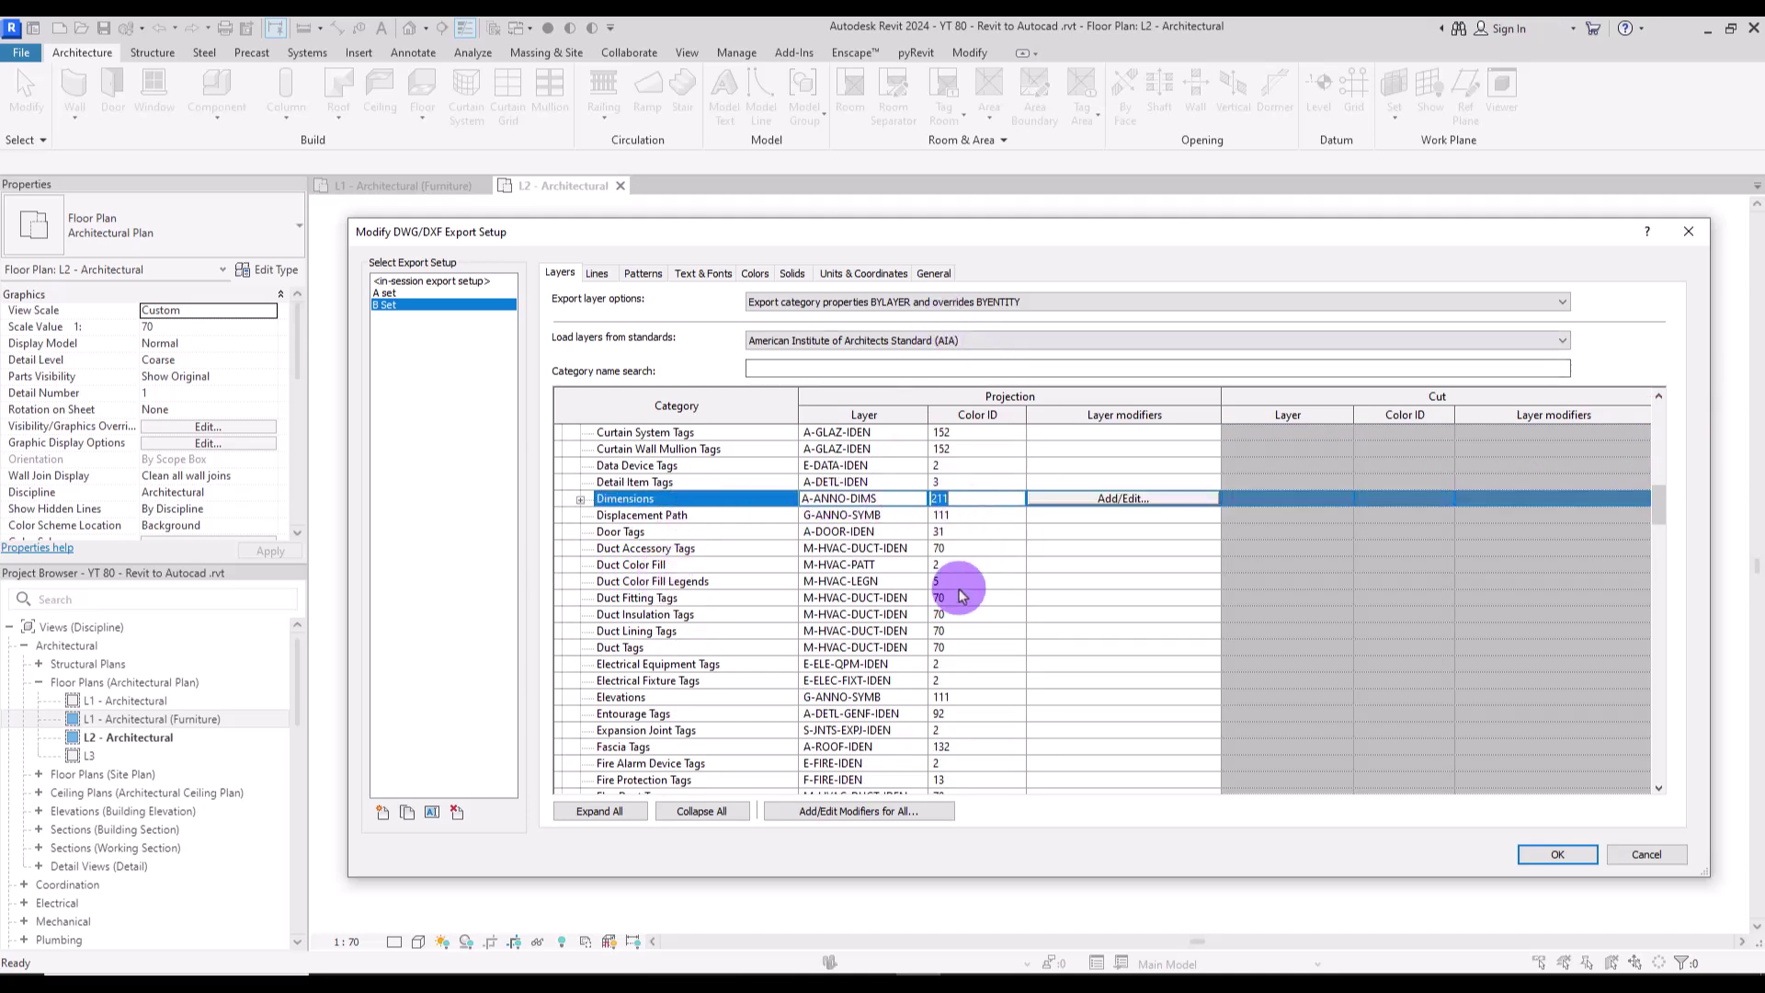
click(1012, 965)
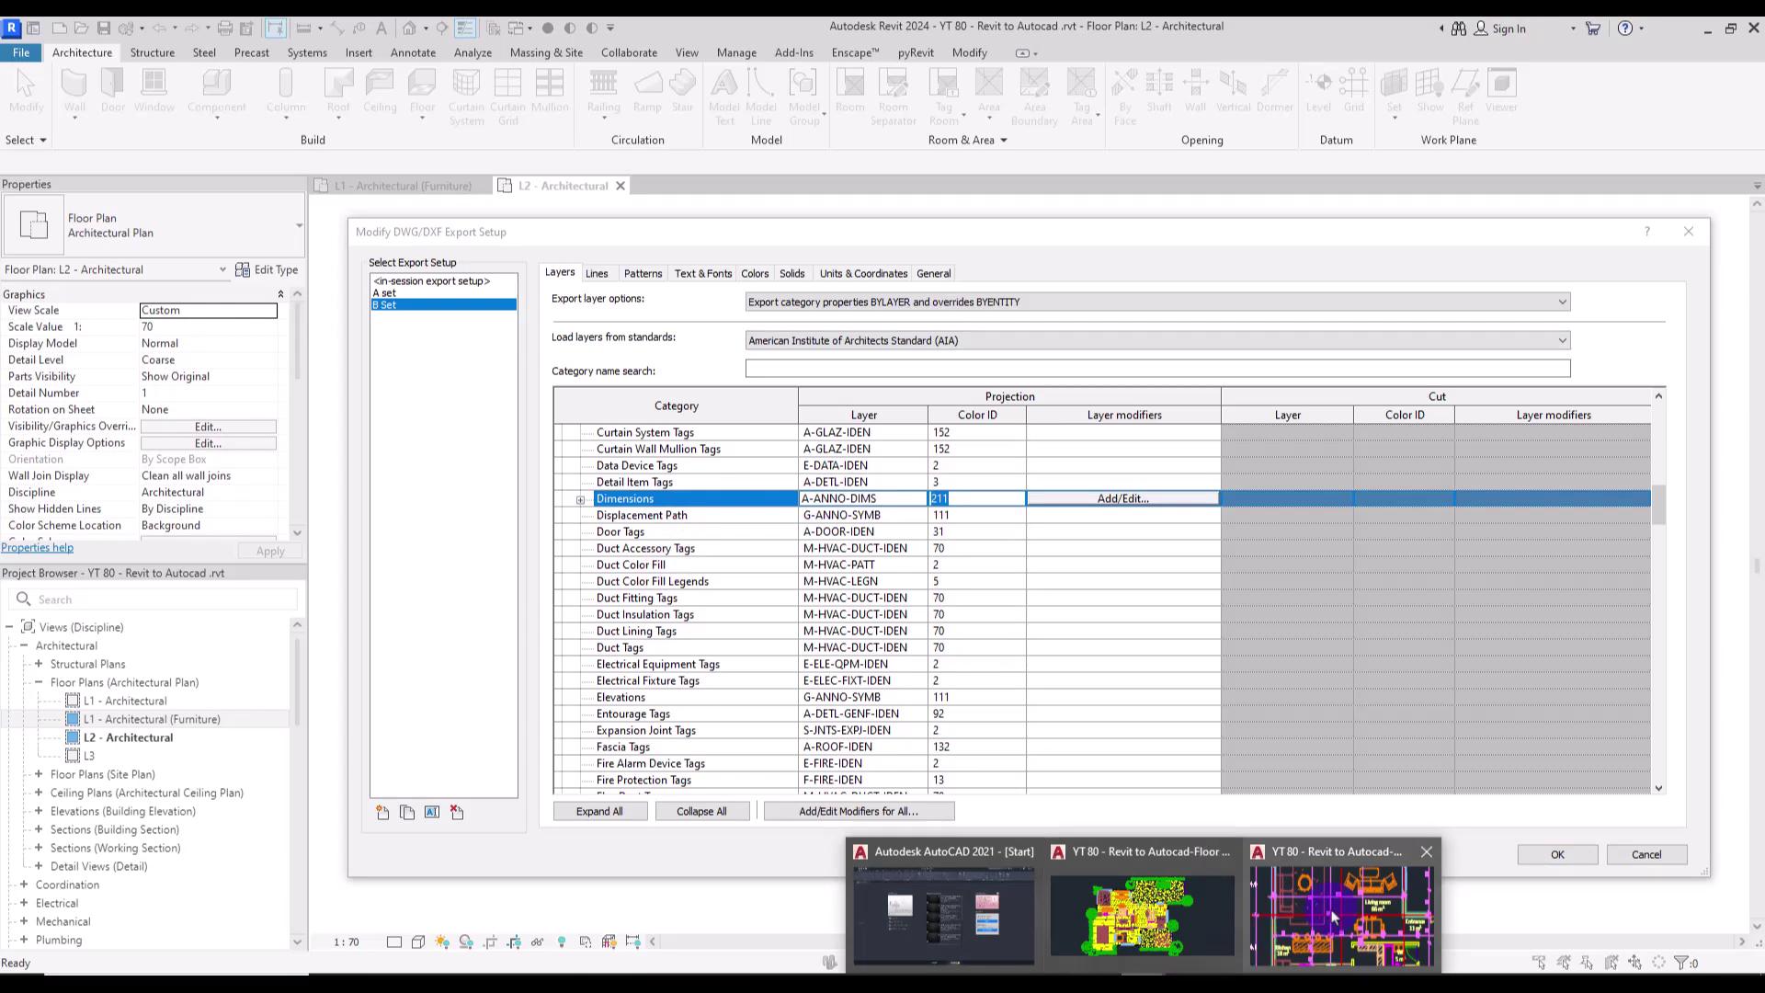
click(1214, 861)
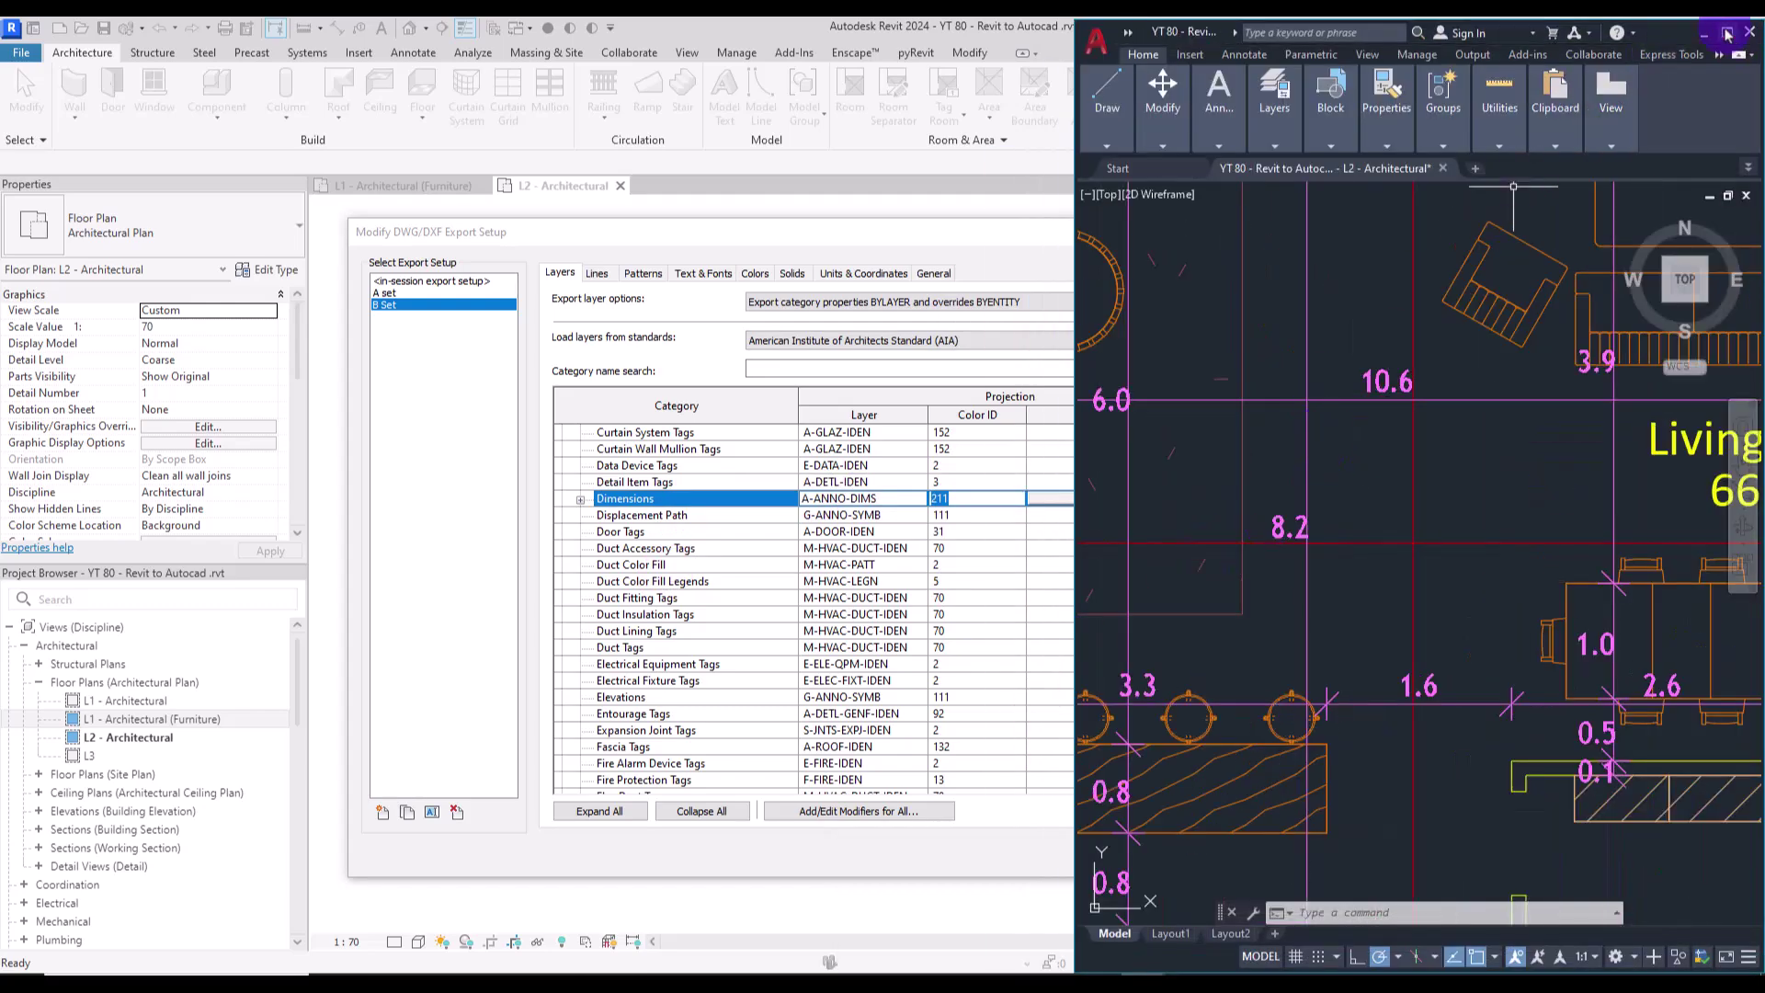
click(1730, 30)
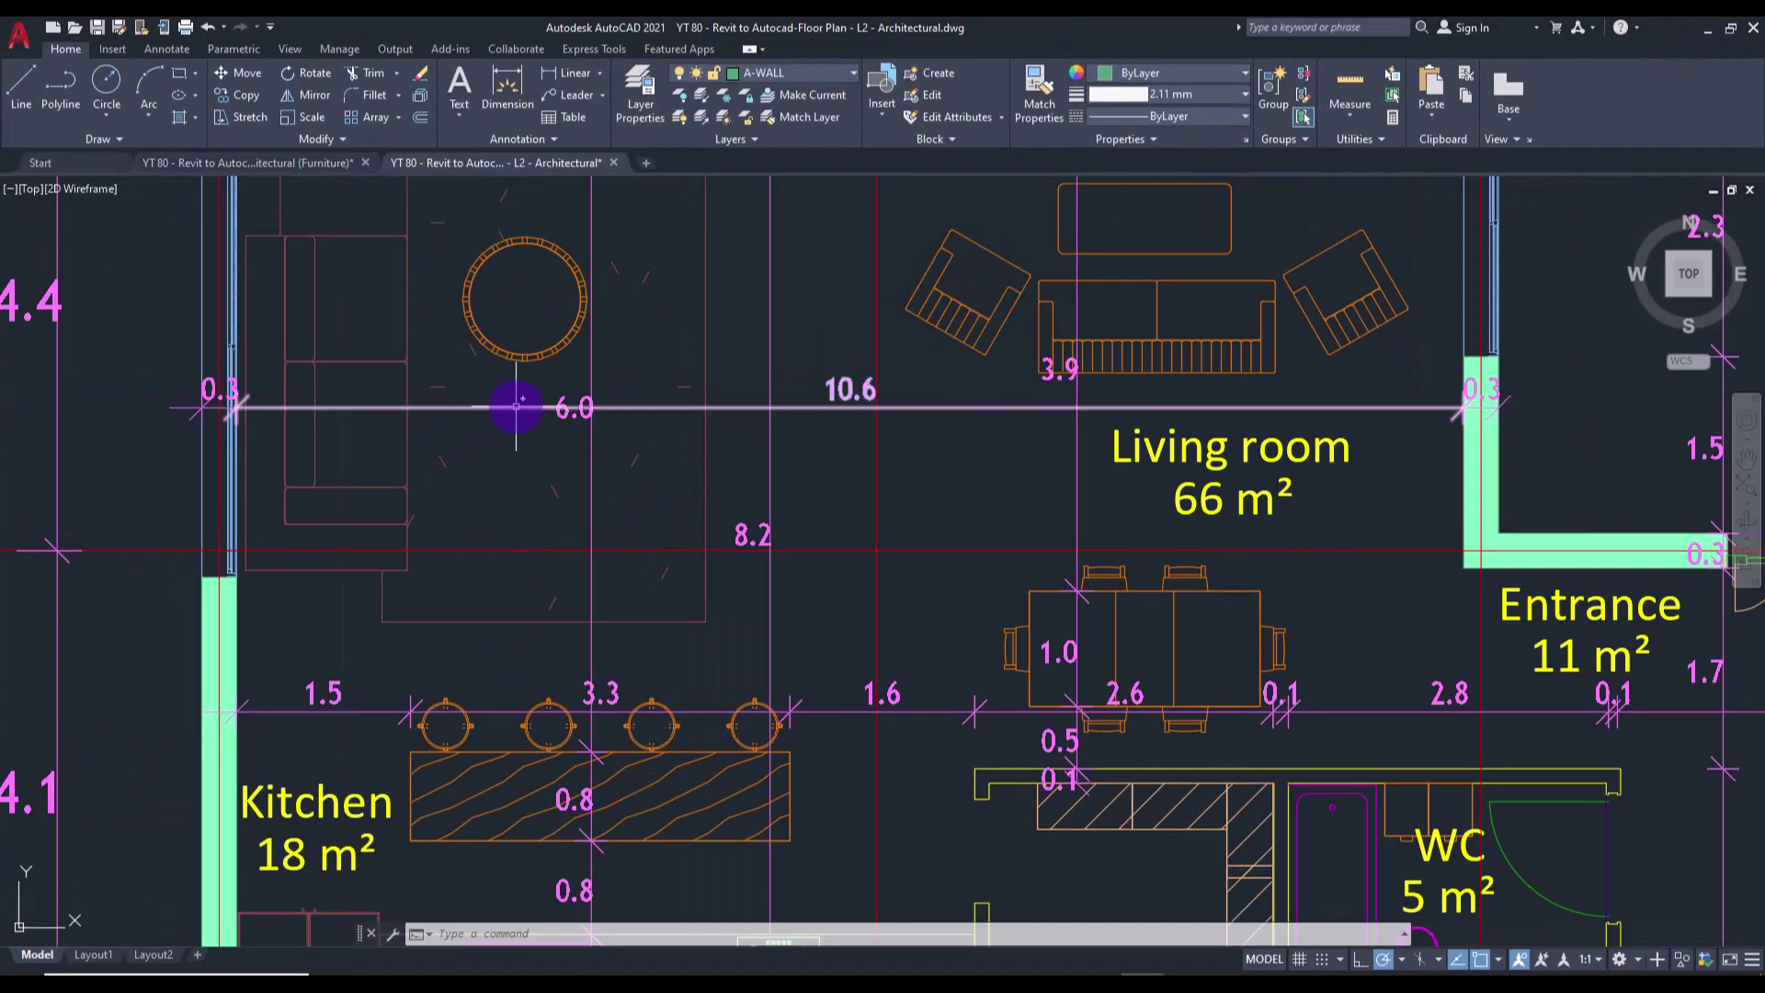
Select the living room's 10.6 dimension and look up light gray's index number in a layer color palette without applying it.
click(516, 407)
click(827, 73)
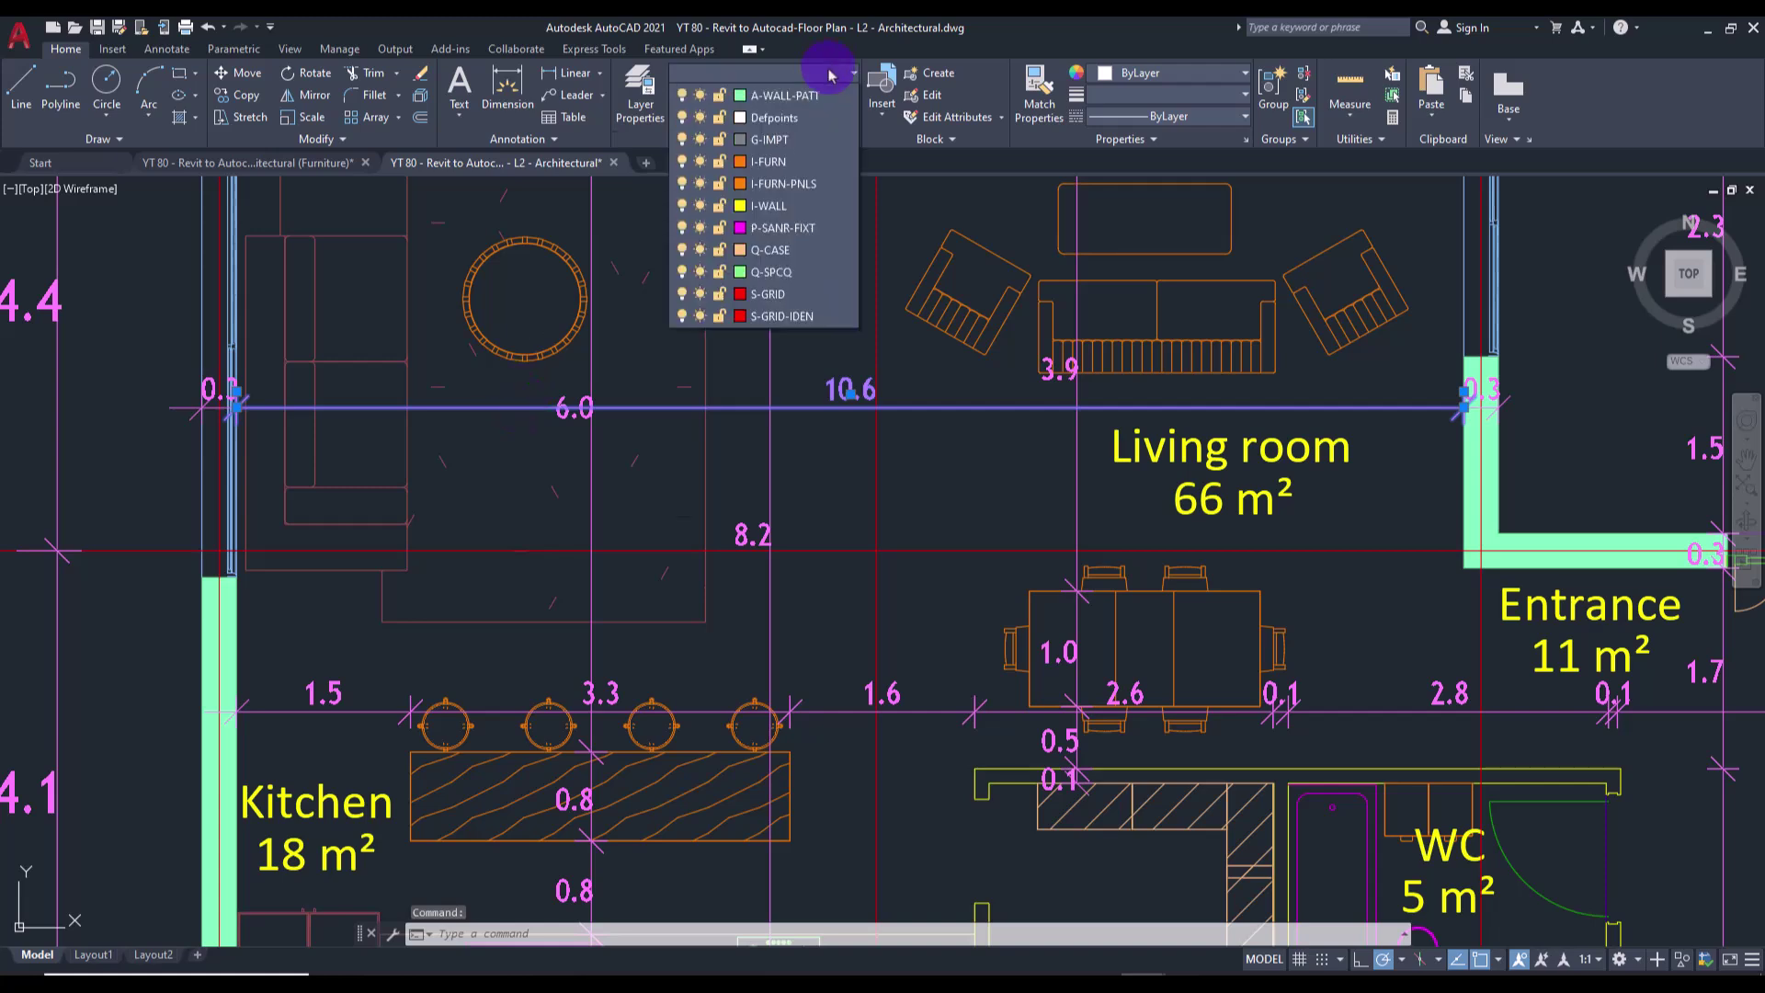
click(740, 294)
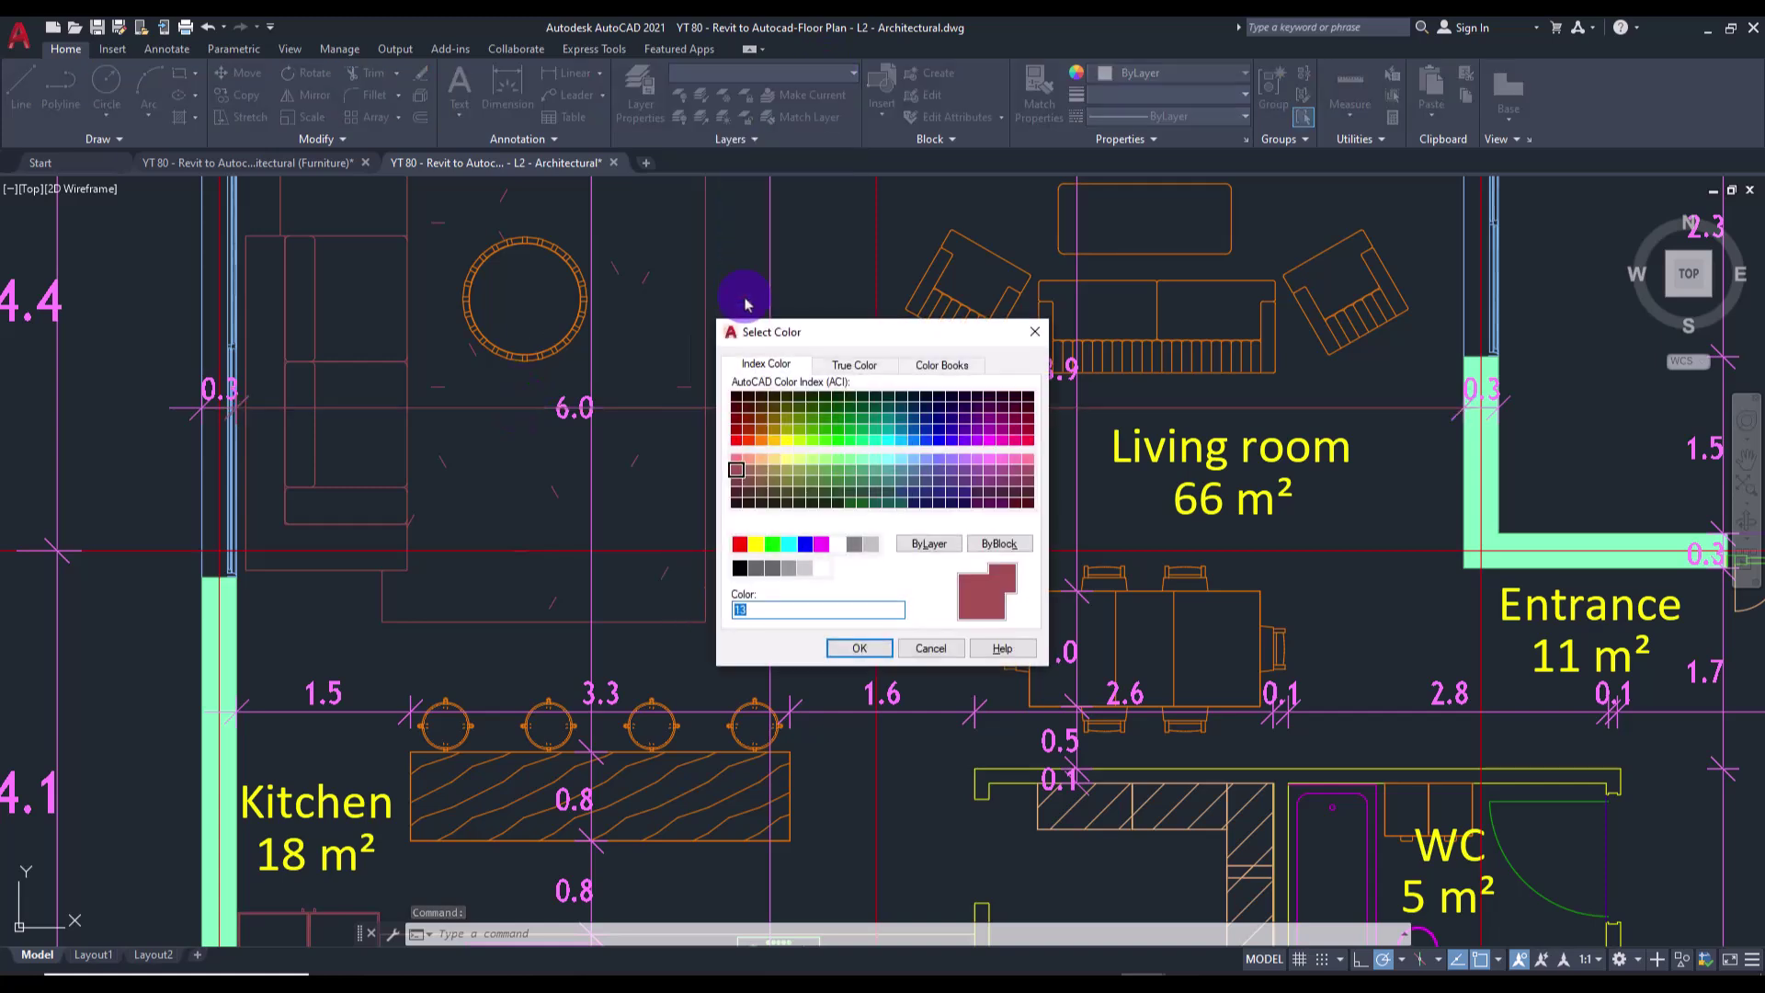
click(869, 547)
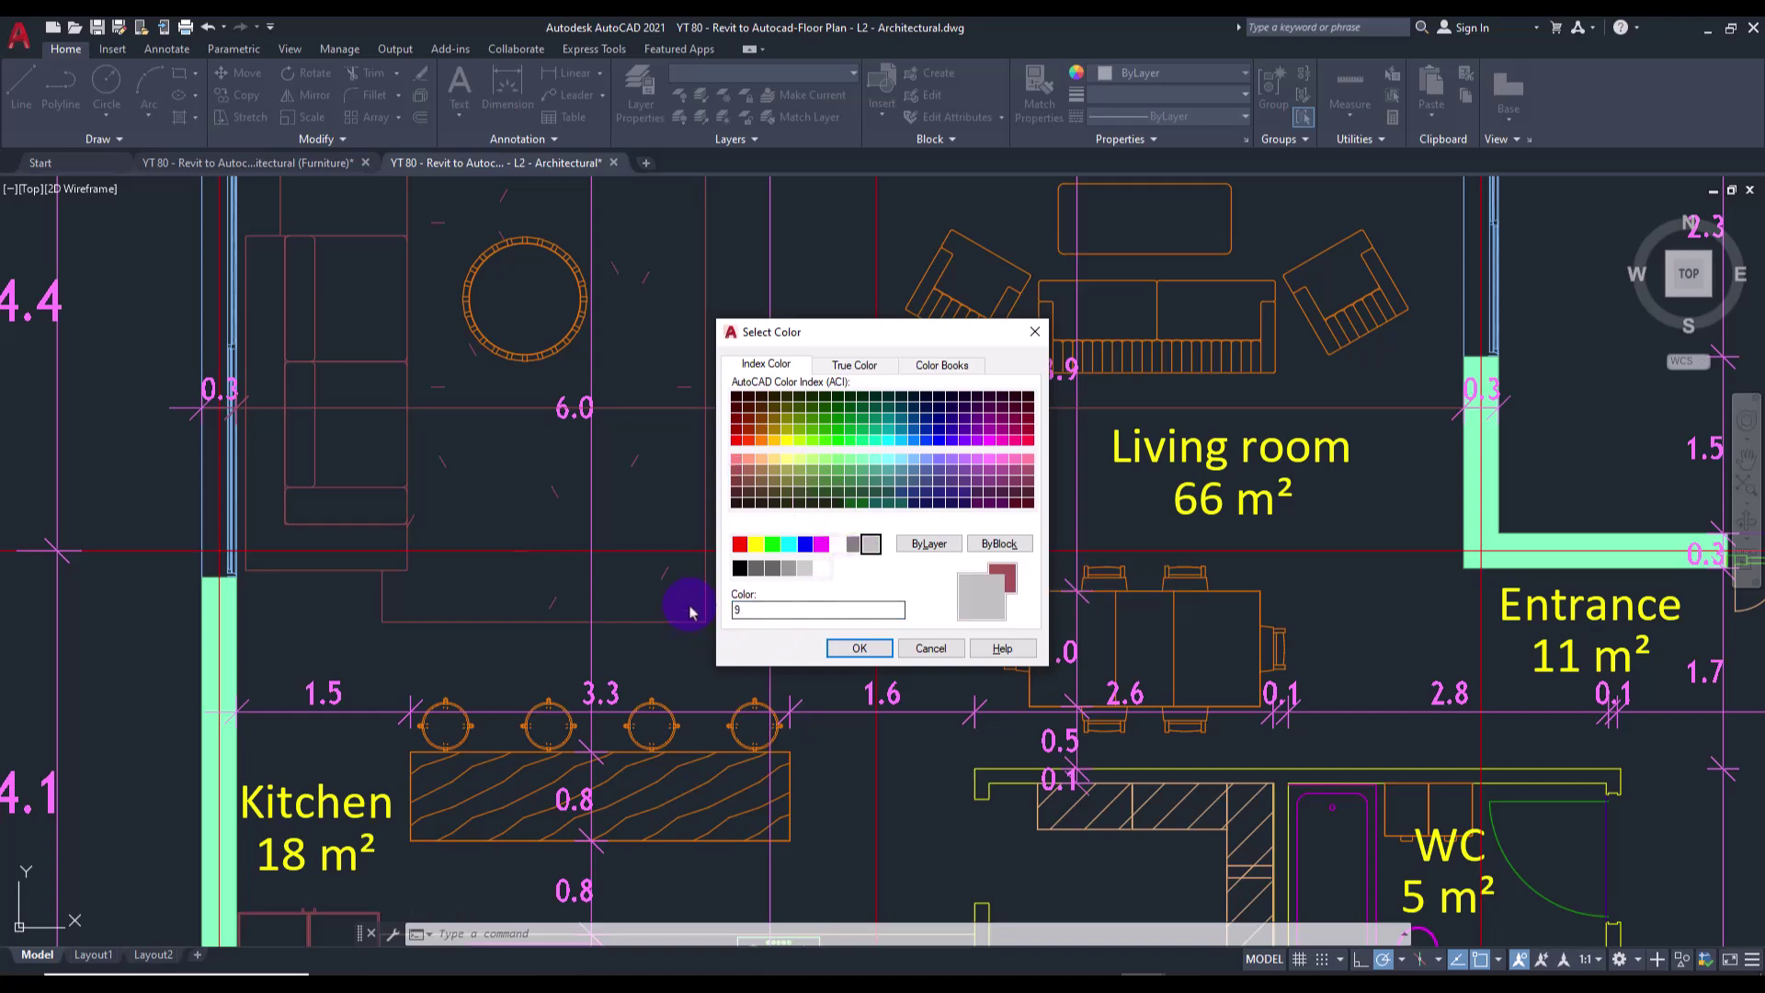
click(926, 649)
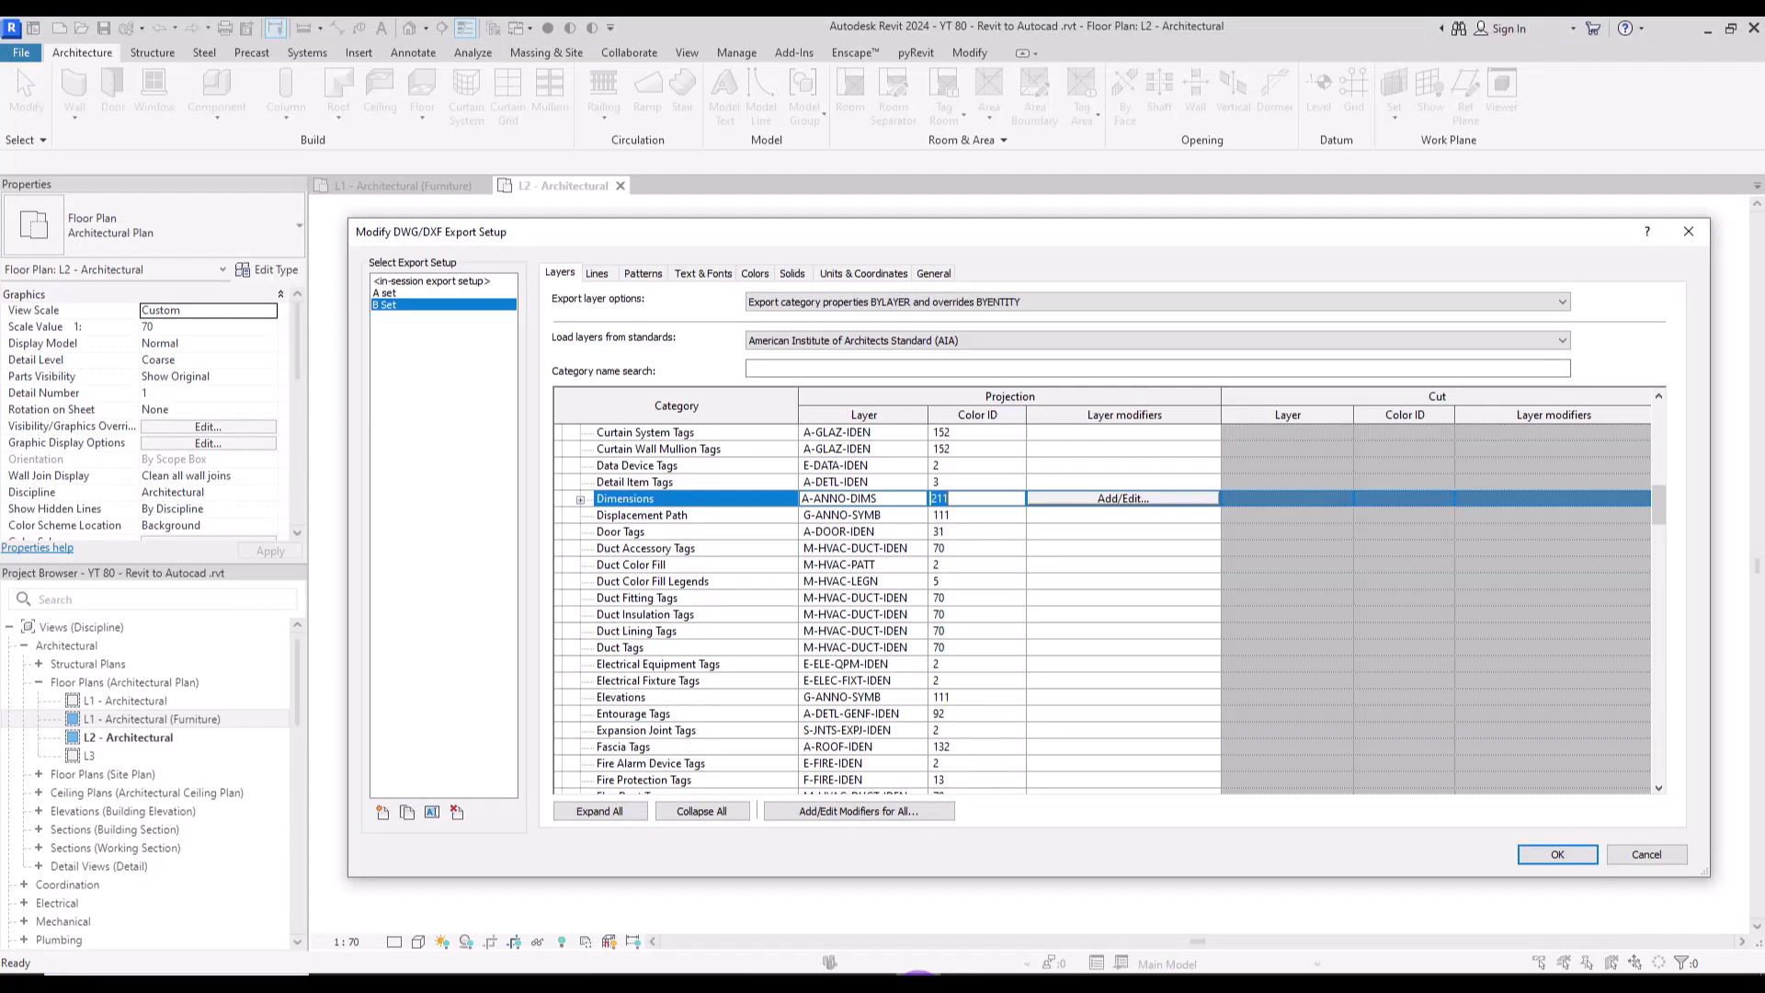
Back in Revit's export setup, set the color ID of the Dimensions category to 9.
click(965, 502)
drag(965, 504, 901, 507)
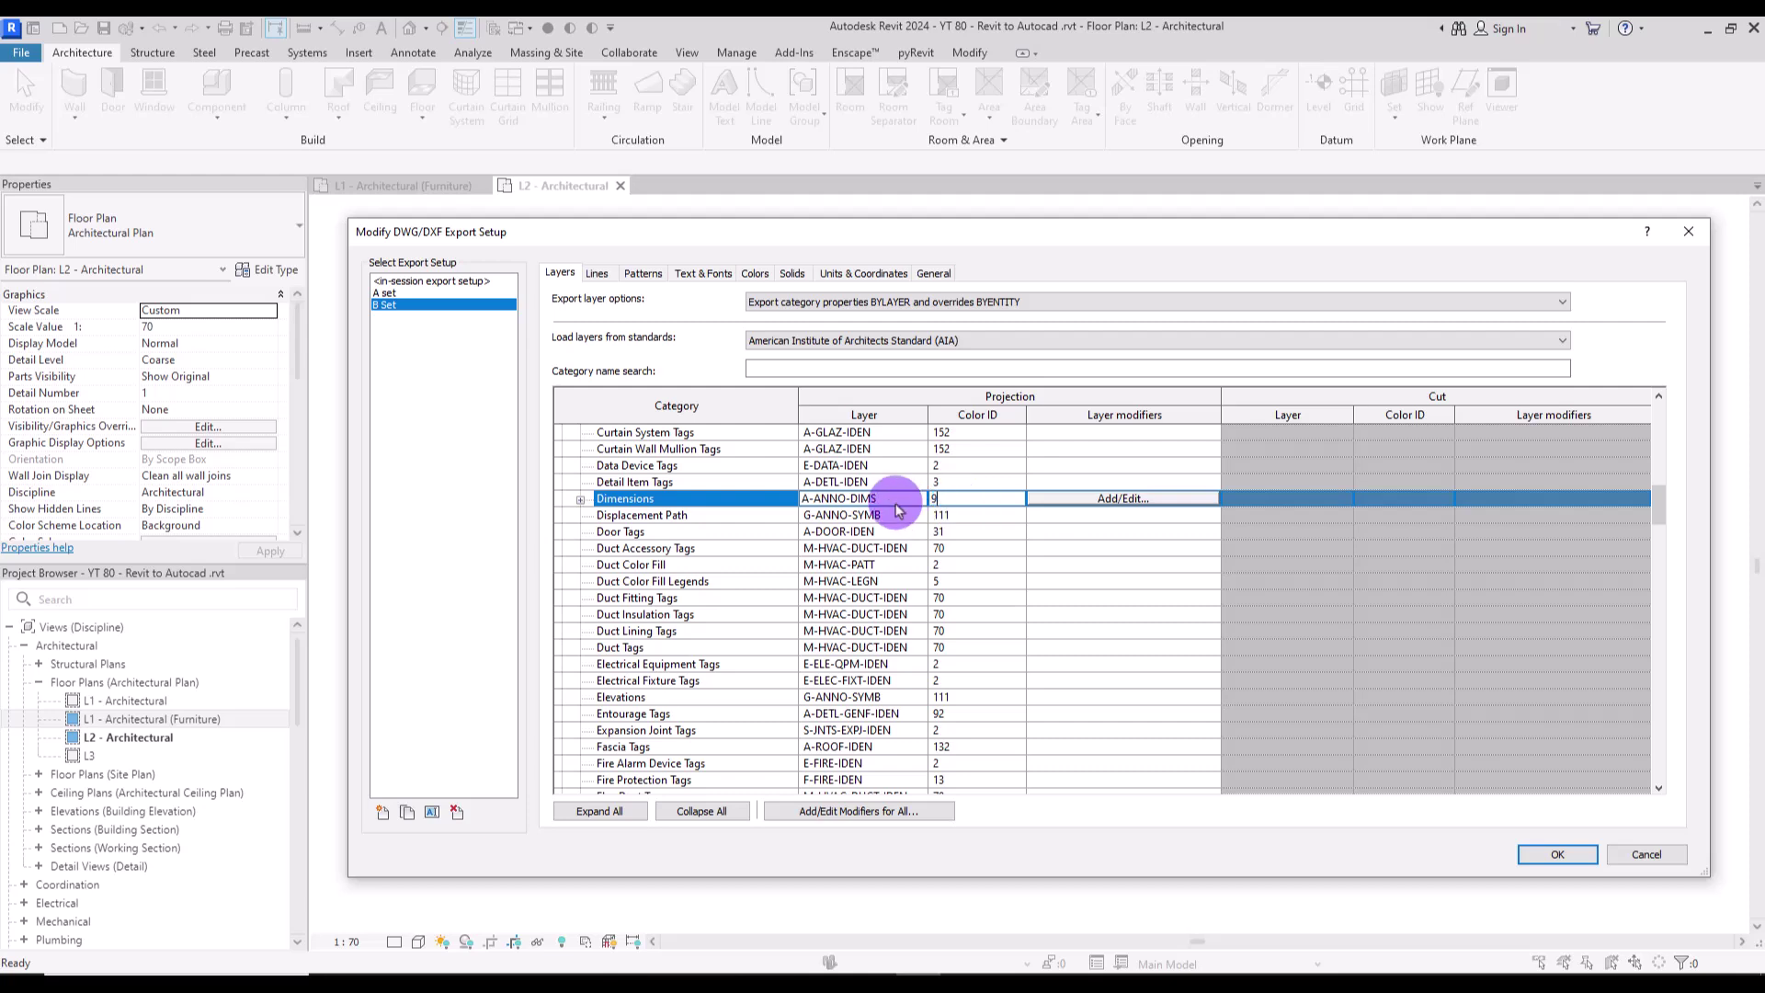
click(704, 632)
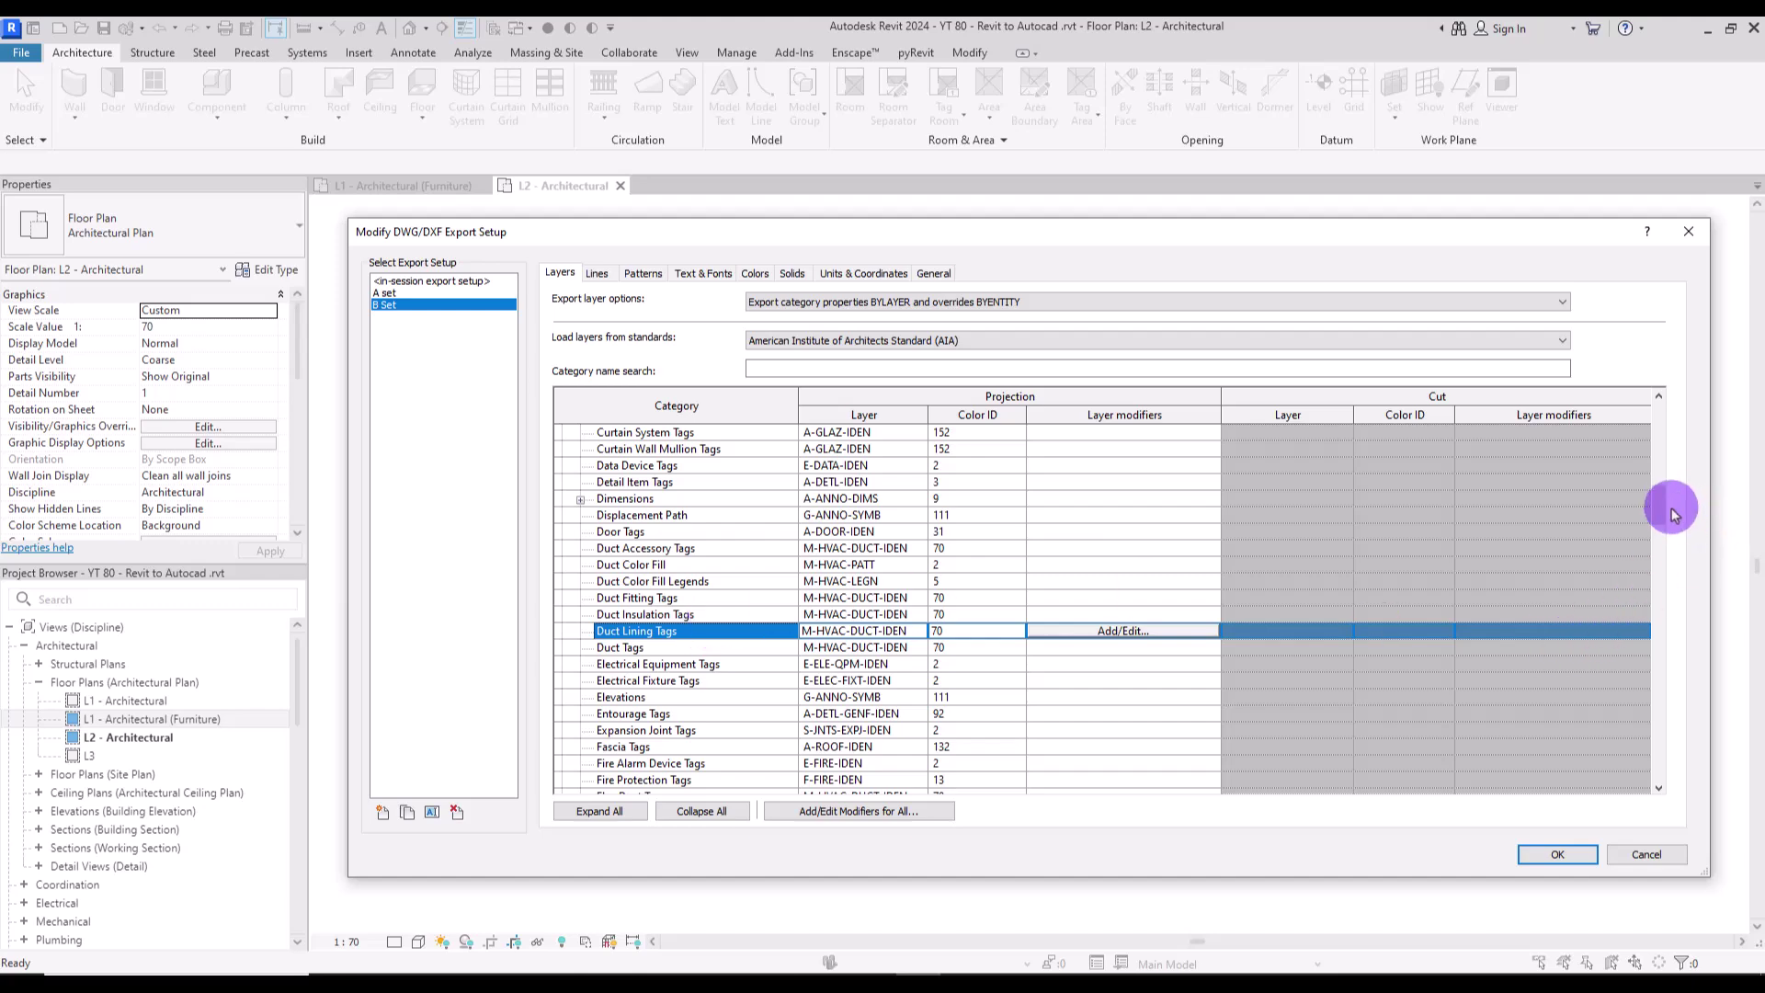
Set the color ID of the Grids annotation category to 9.
drag(1661, 503, 1667, 550)
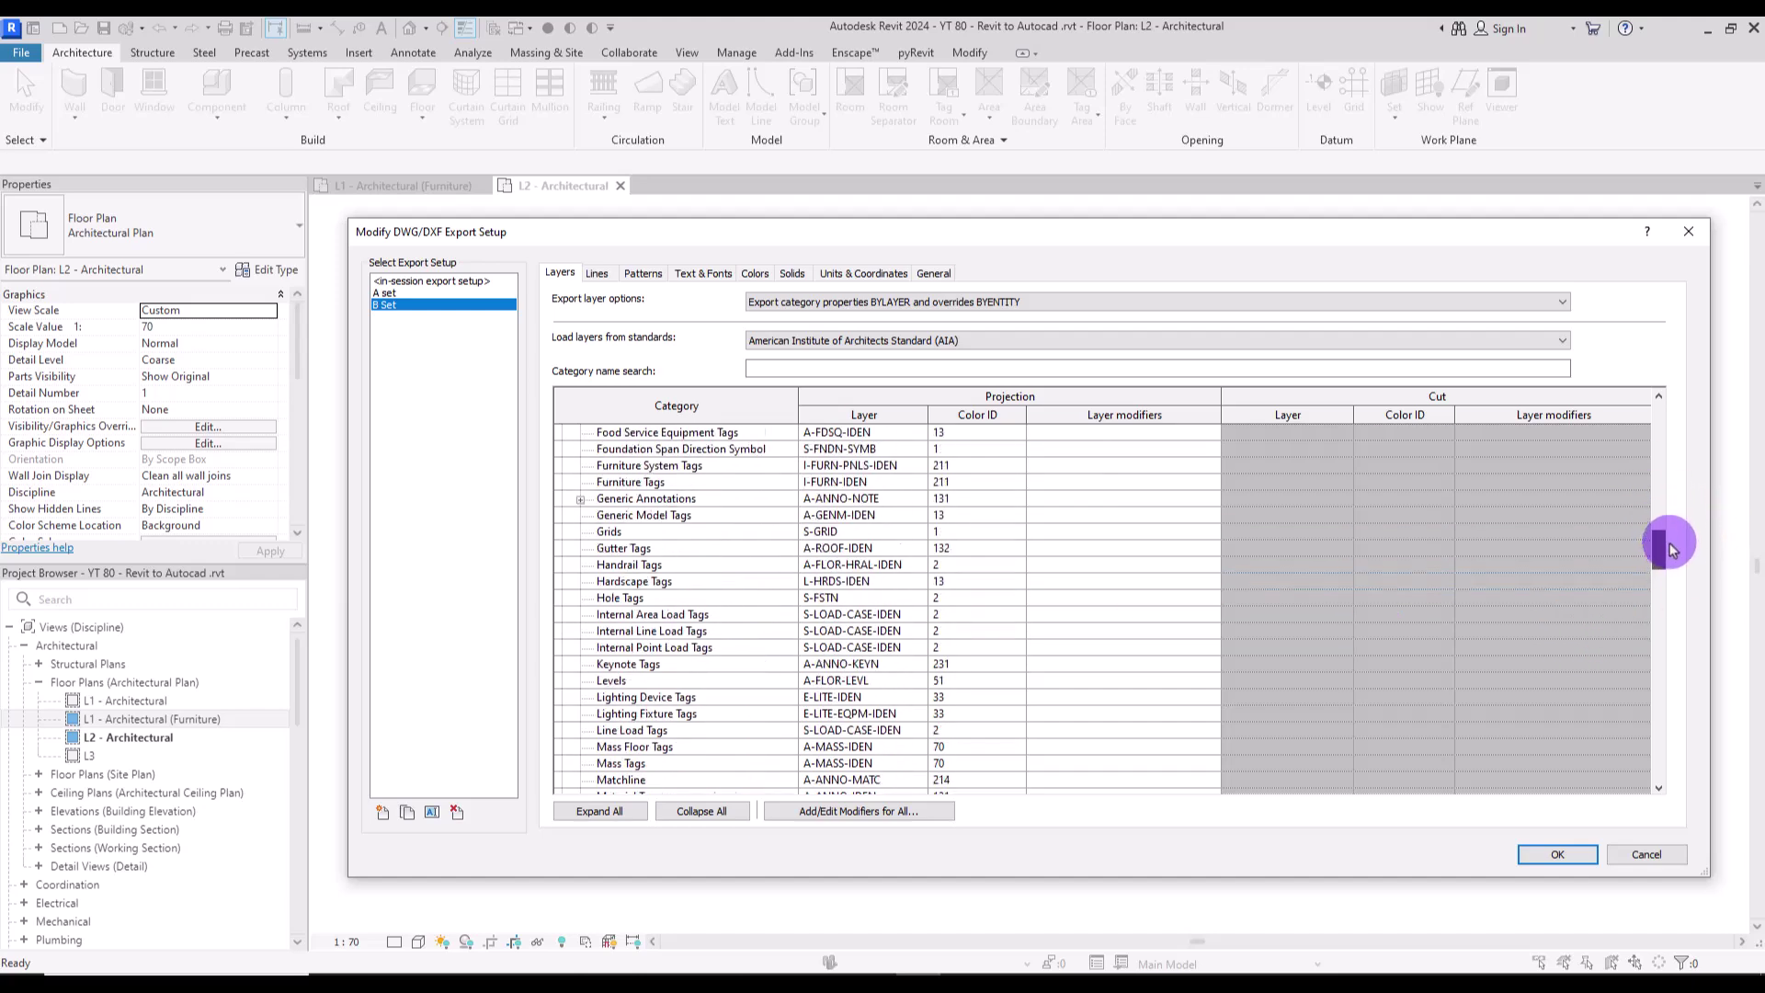
click(958, 517)
click(975, 535)
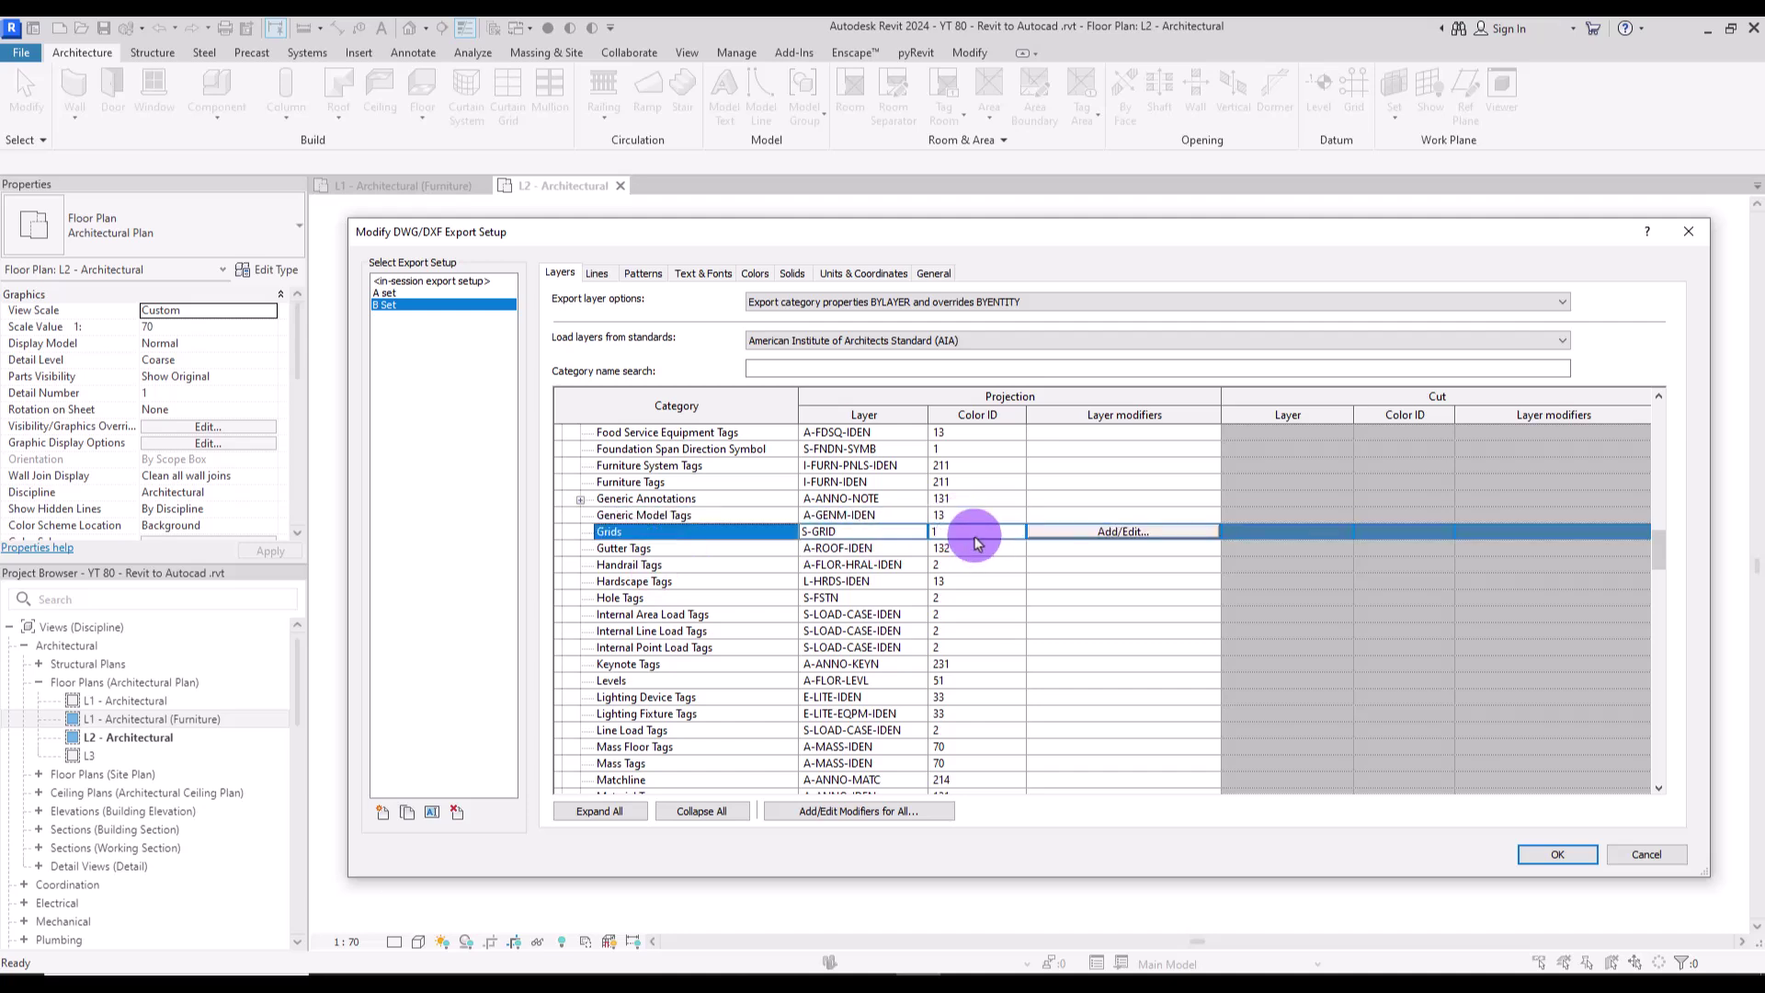
drag(975, 536, 887, 536)
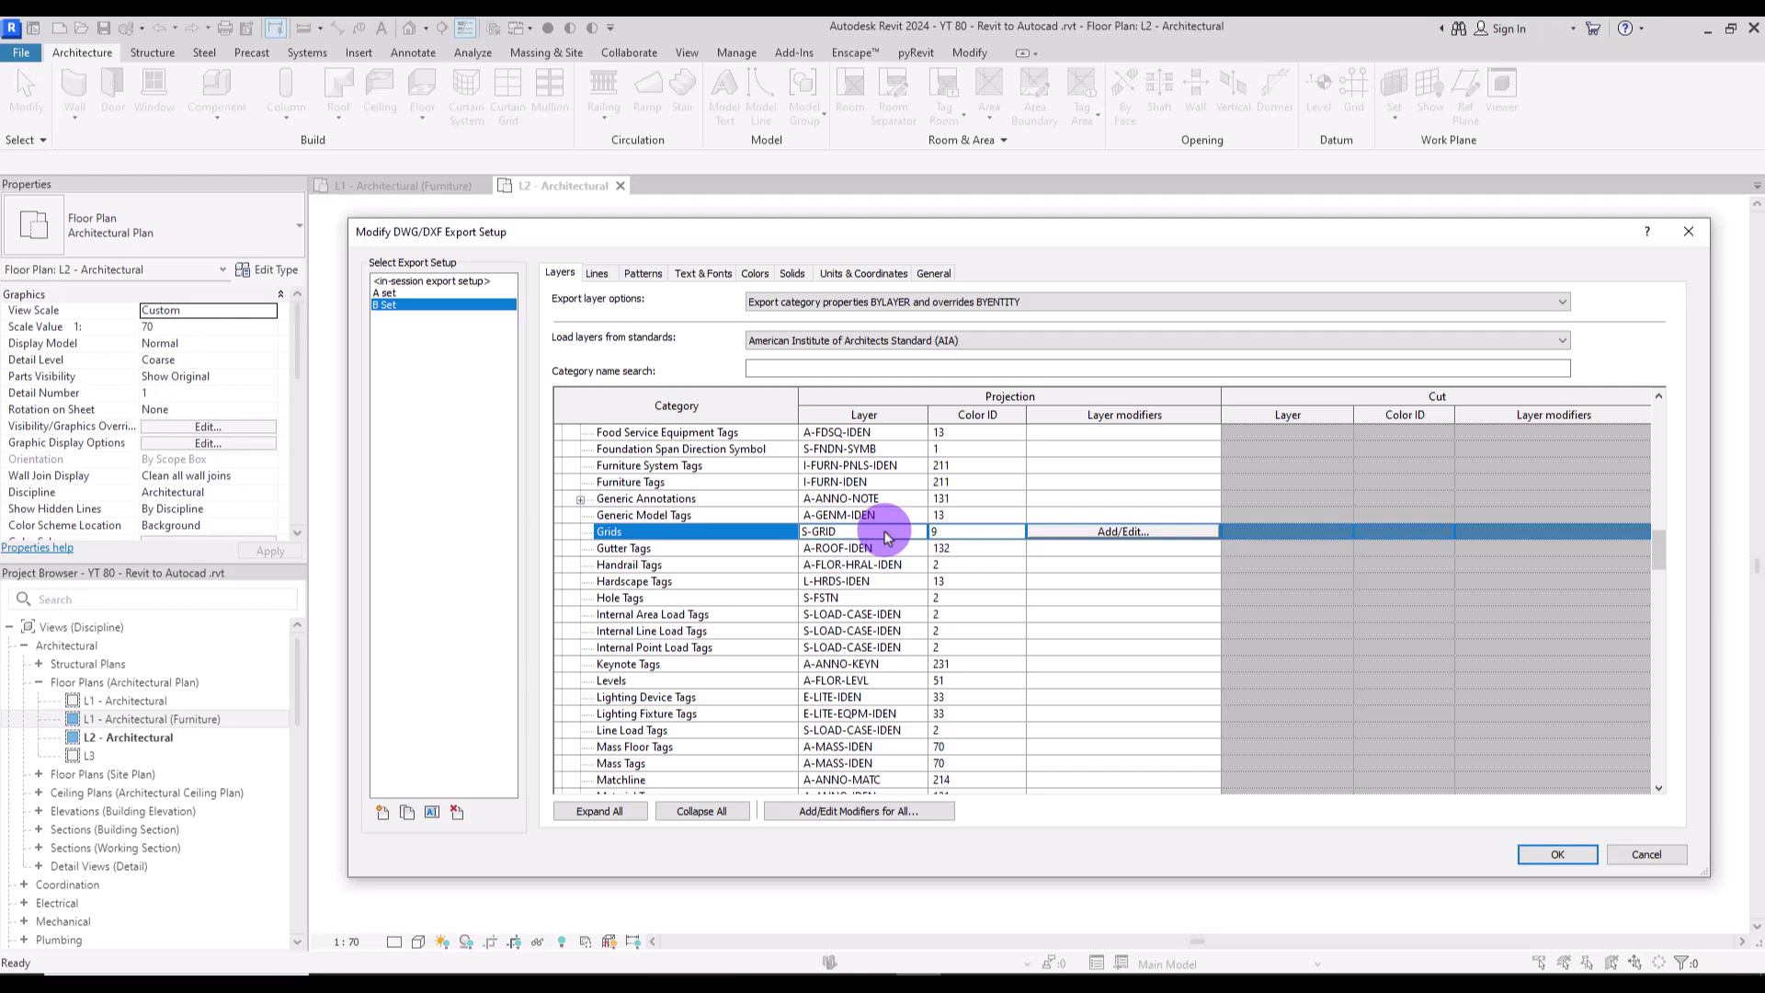
click(895, 632)
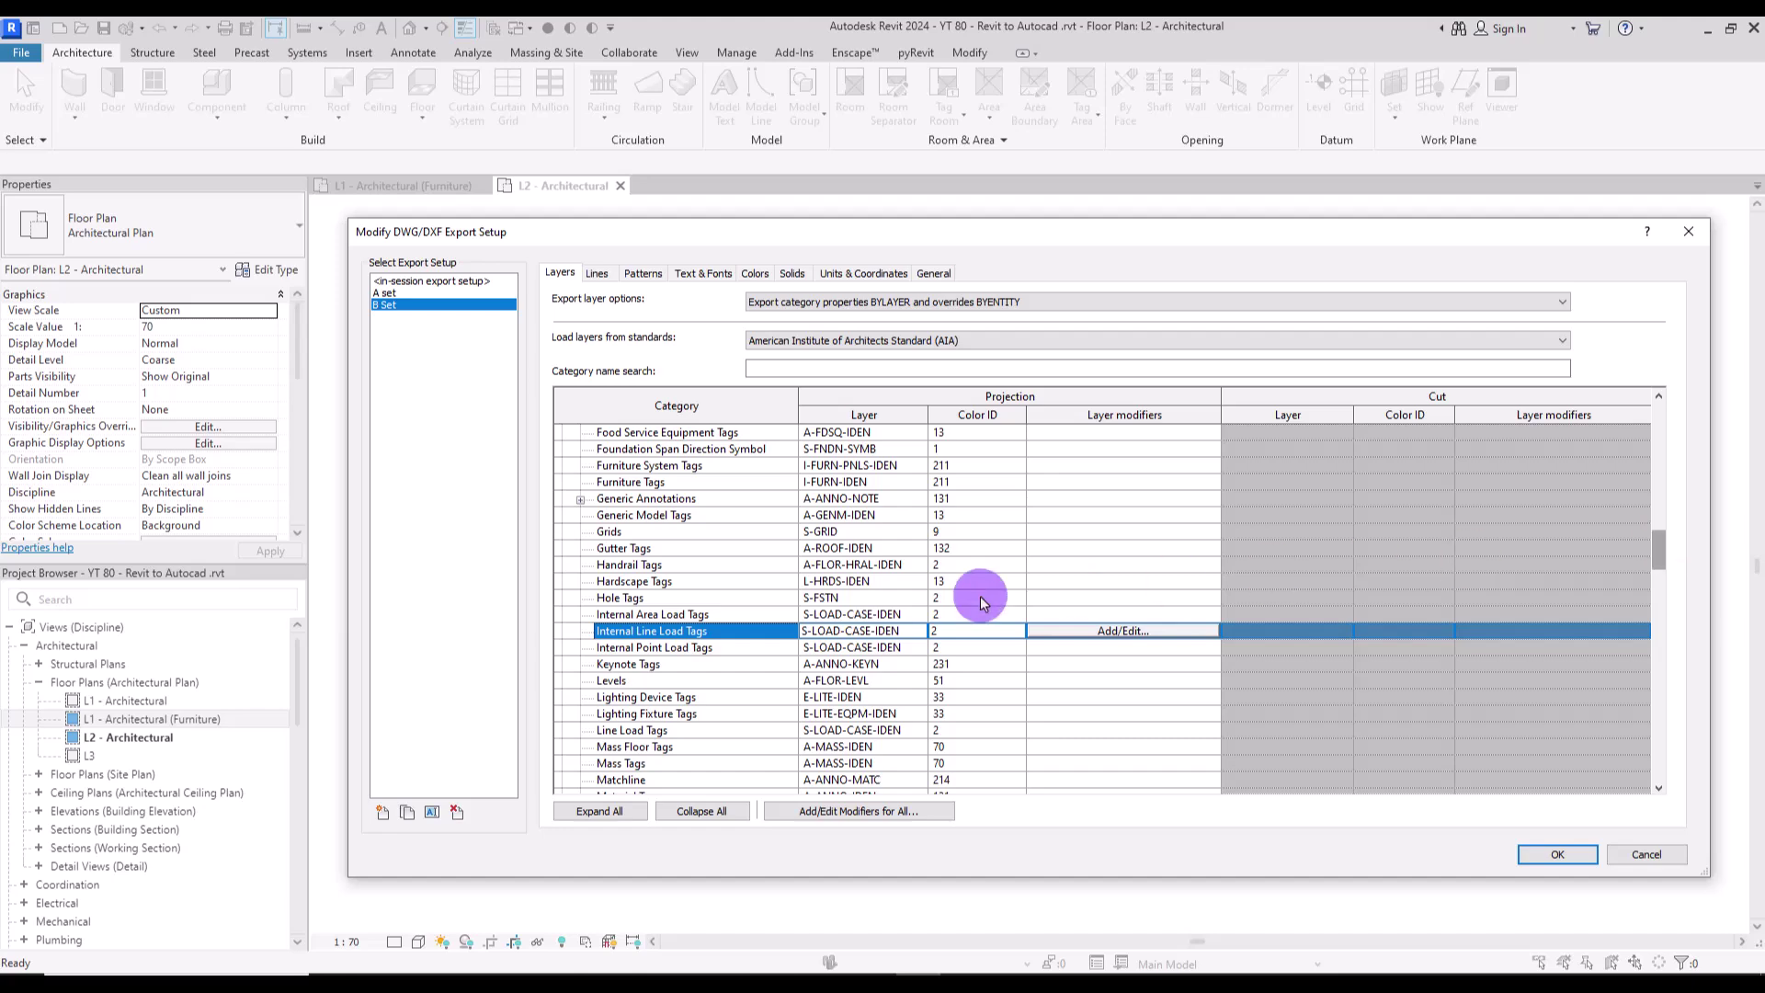
Filter the categories by "Tag" and set the color ID of Area Tags to 9.
scroll(678, 618, up, 2)
click(823, 369)
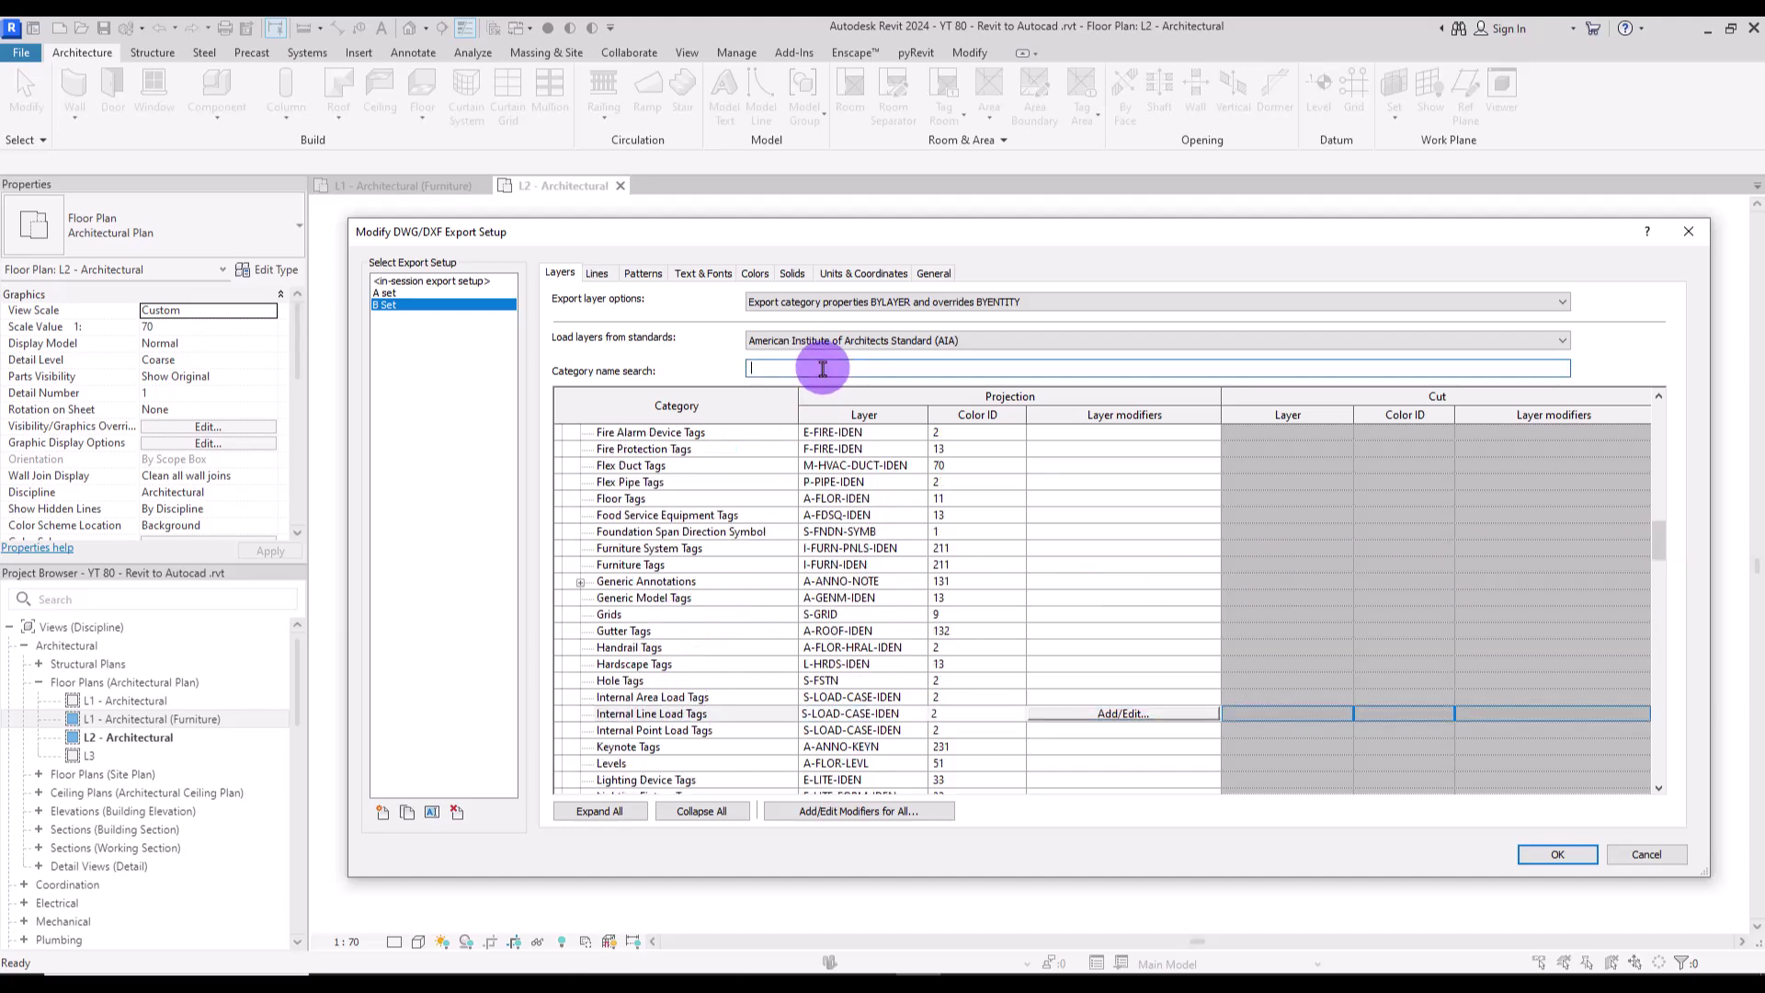
text(Tag)
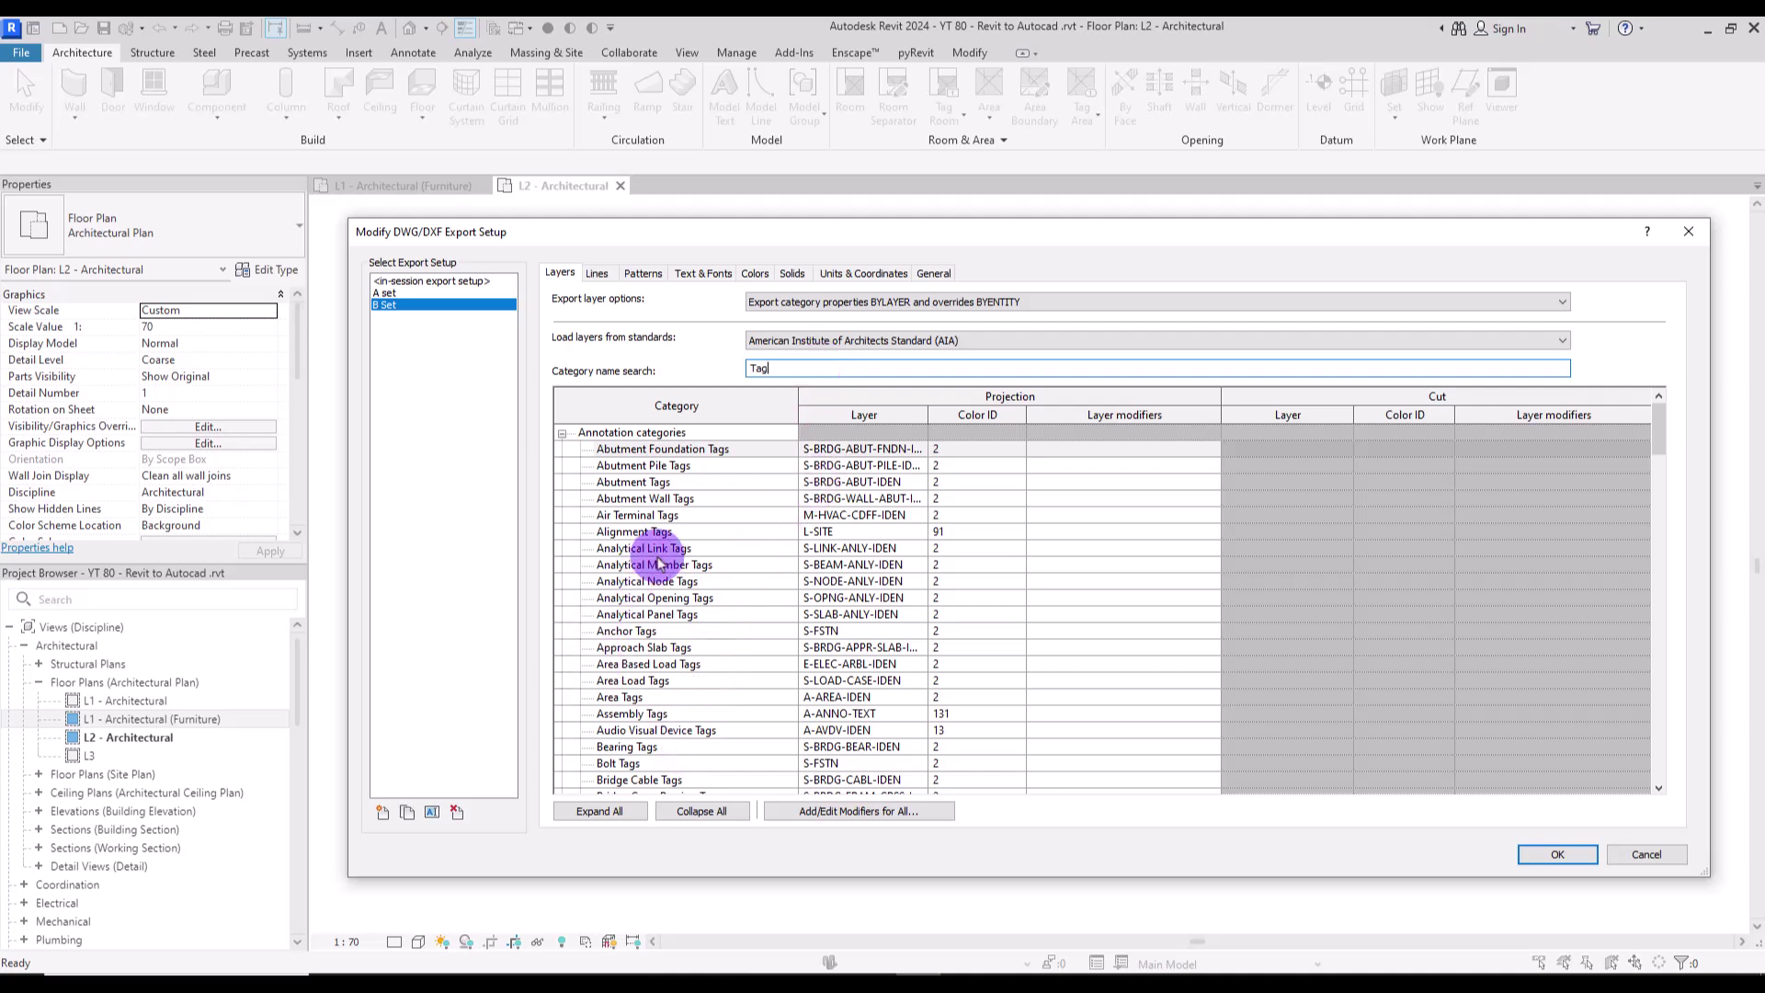
click(632, 697)
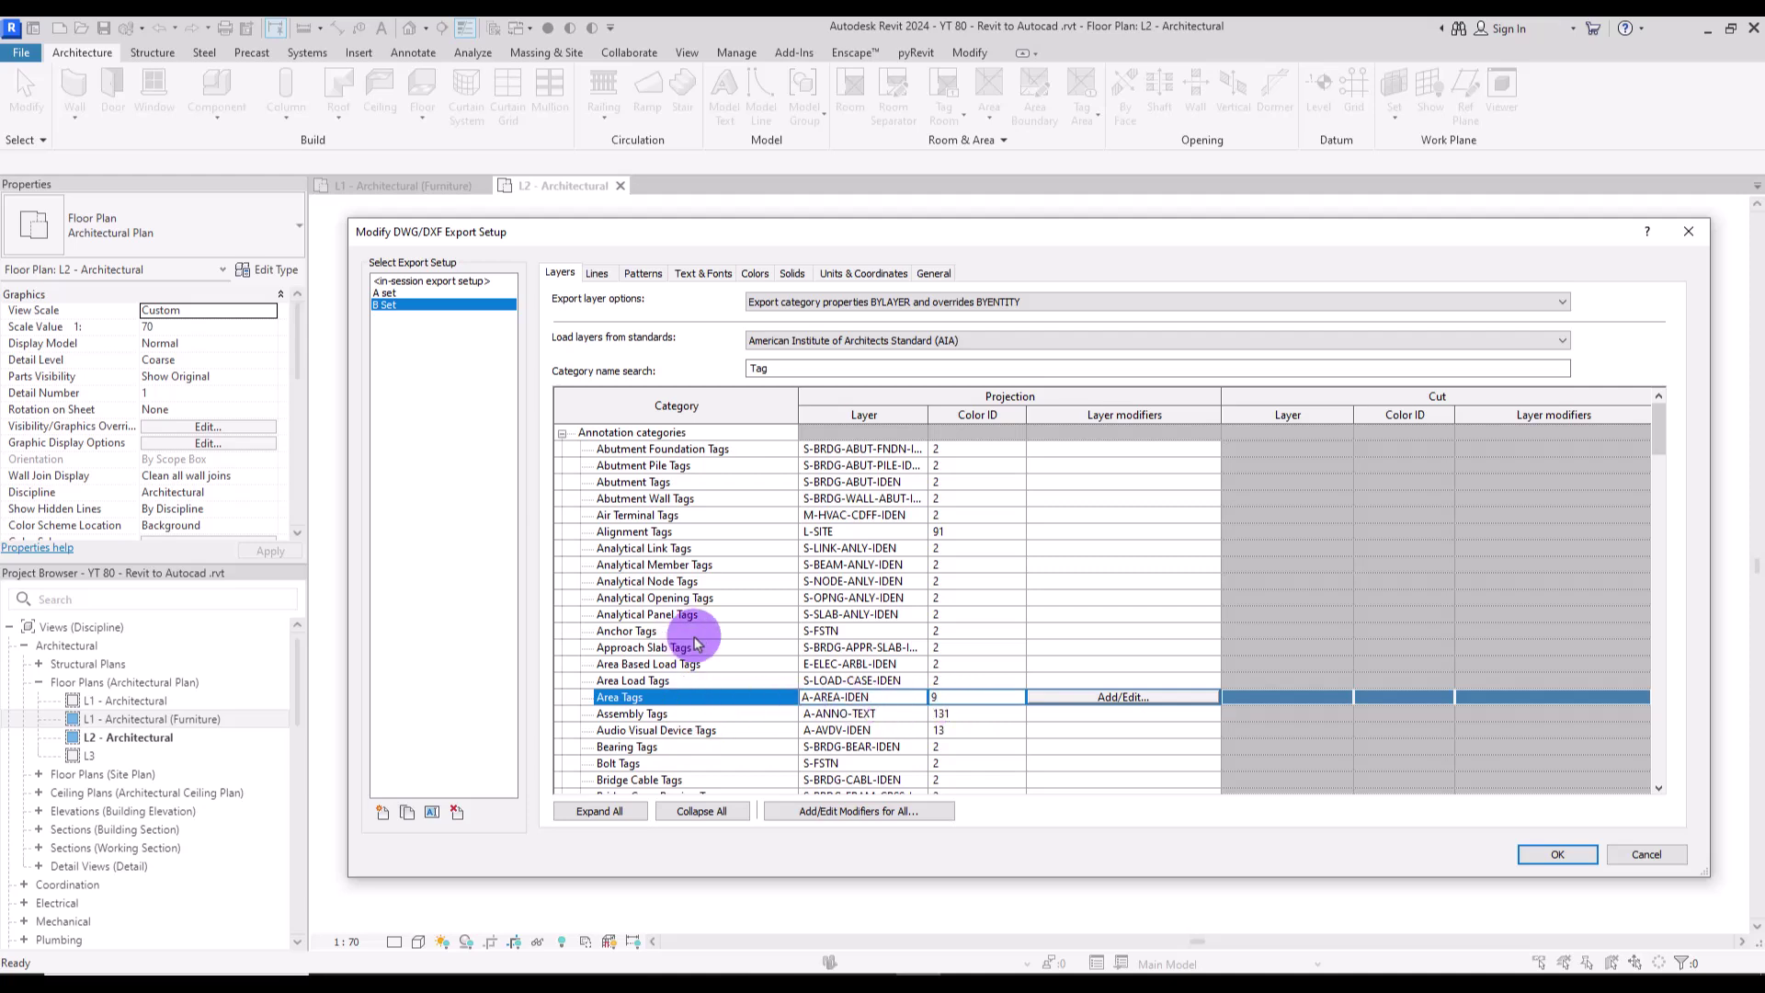
click(713, 565)
drag(1658, 422, 1687, 465)
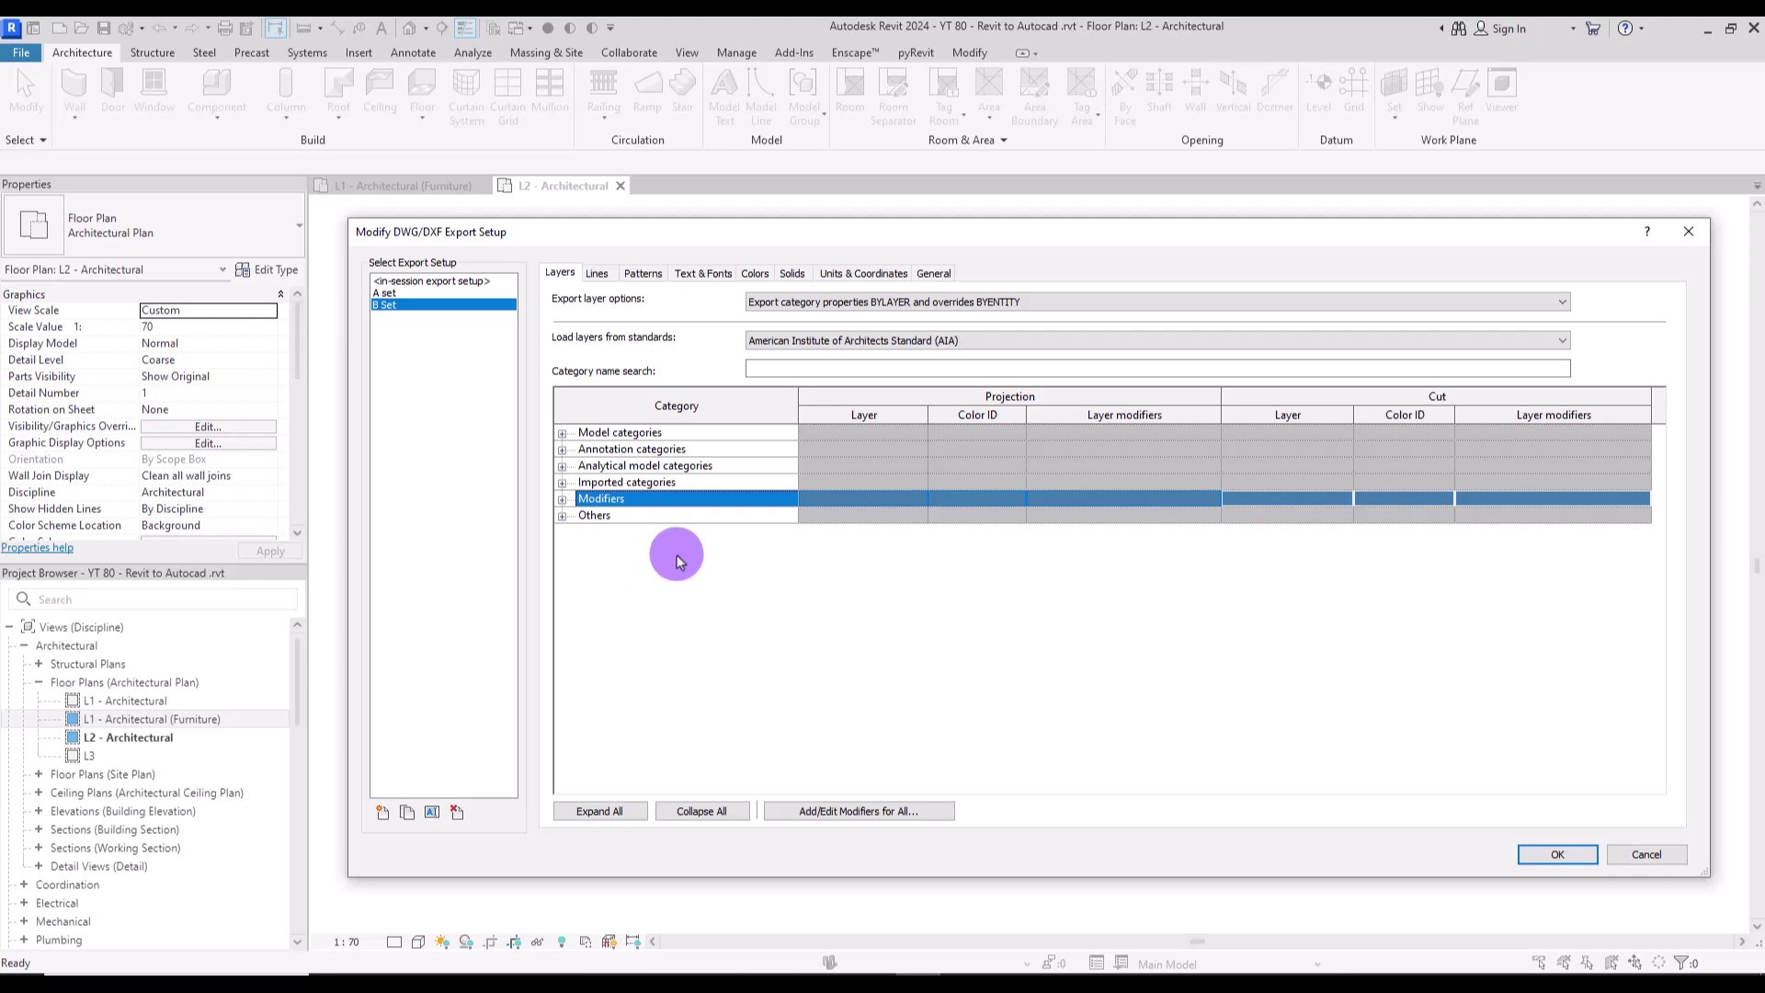
In the export setup's line settings, map the Grid Line 12.5mm pattern to the CENTER linetype for DWG.
click(593, 274)
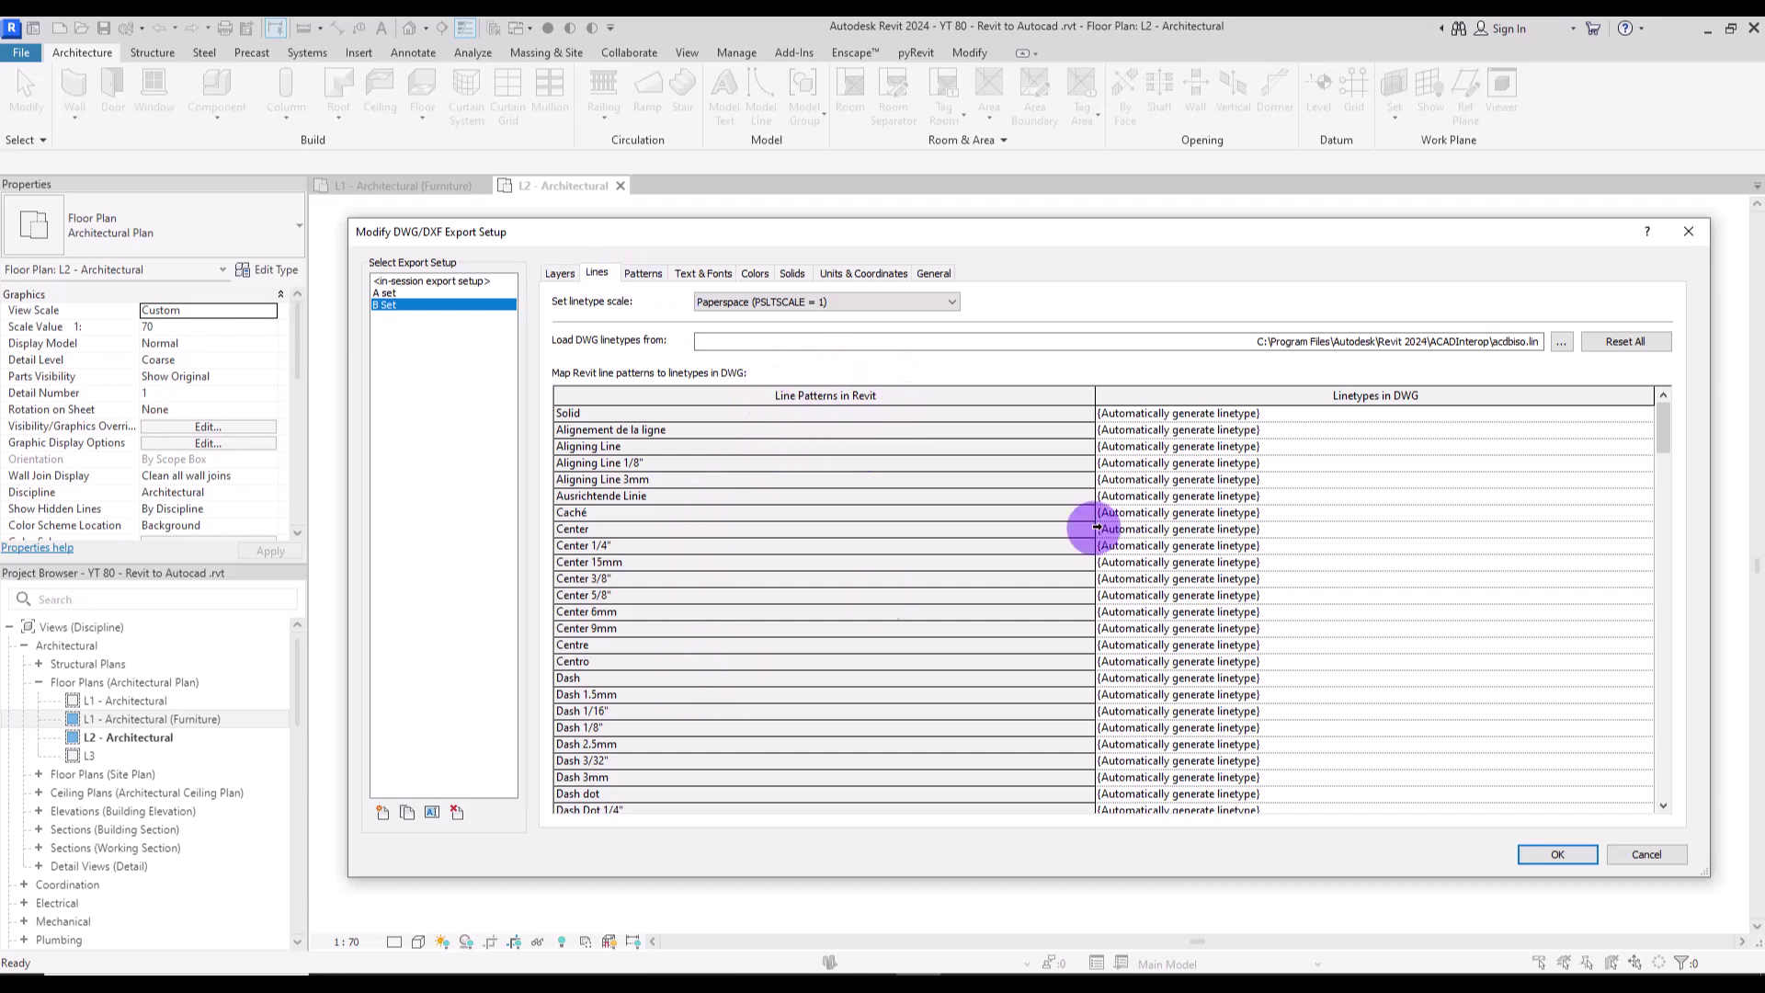
scroll(1666, 422, down, 1)
drag(1666, 421, 1662, 461)
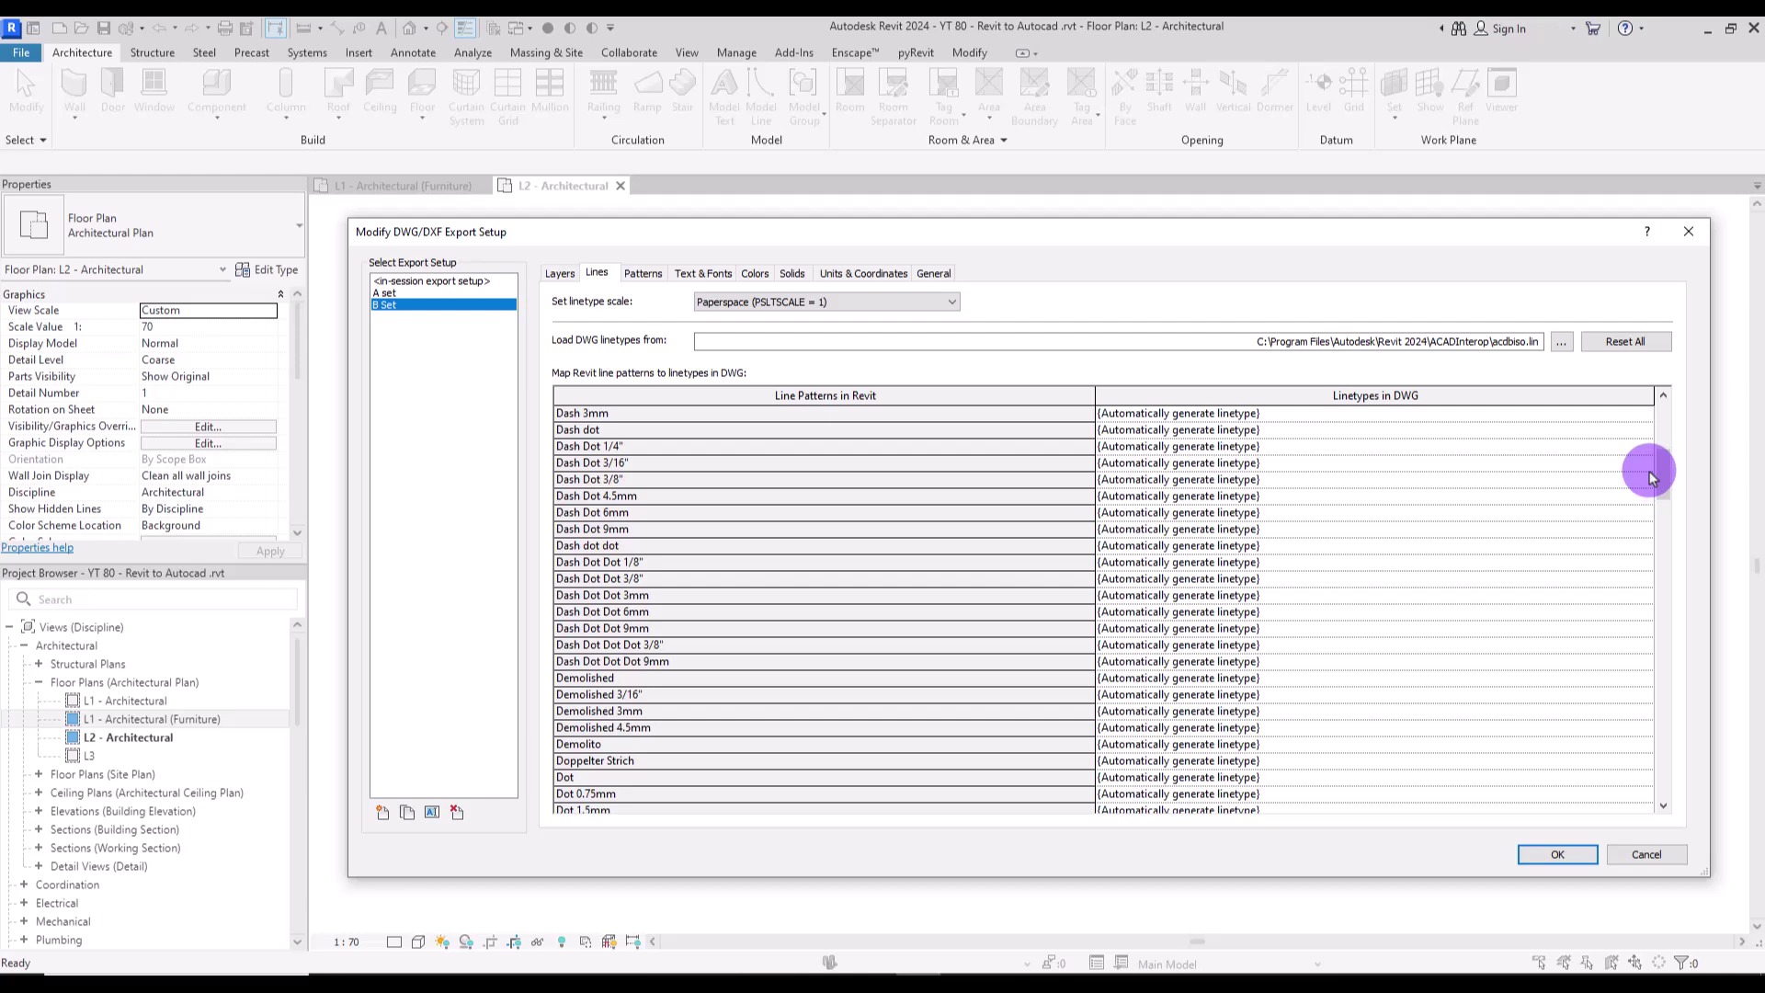
scroll(859, 677, up, 9)
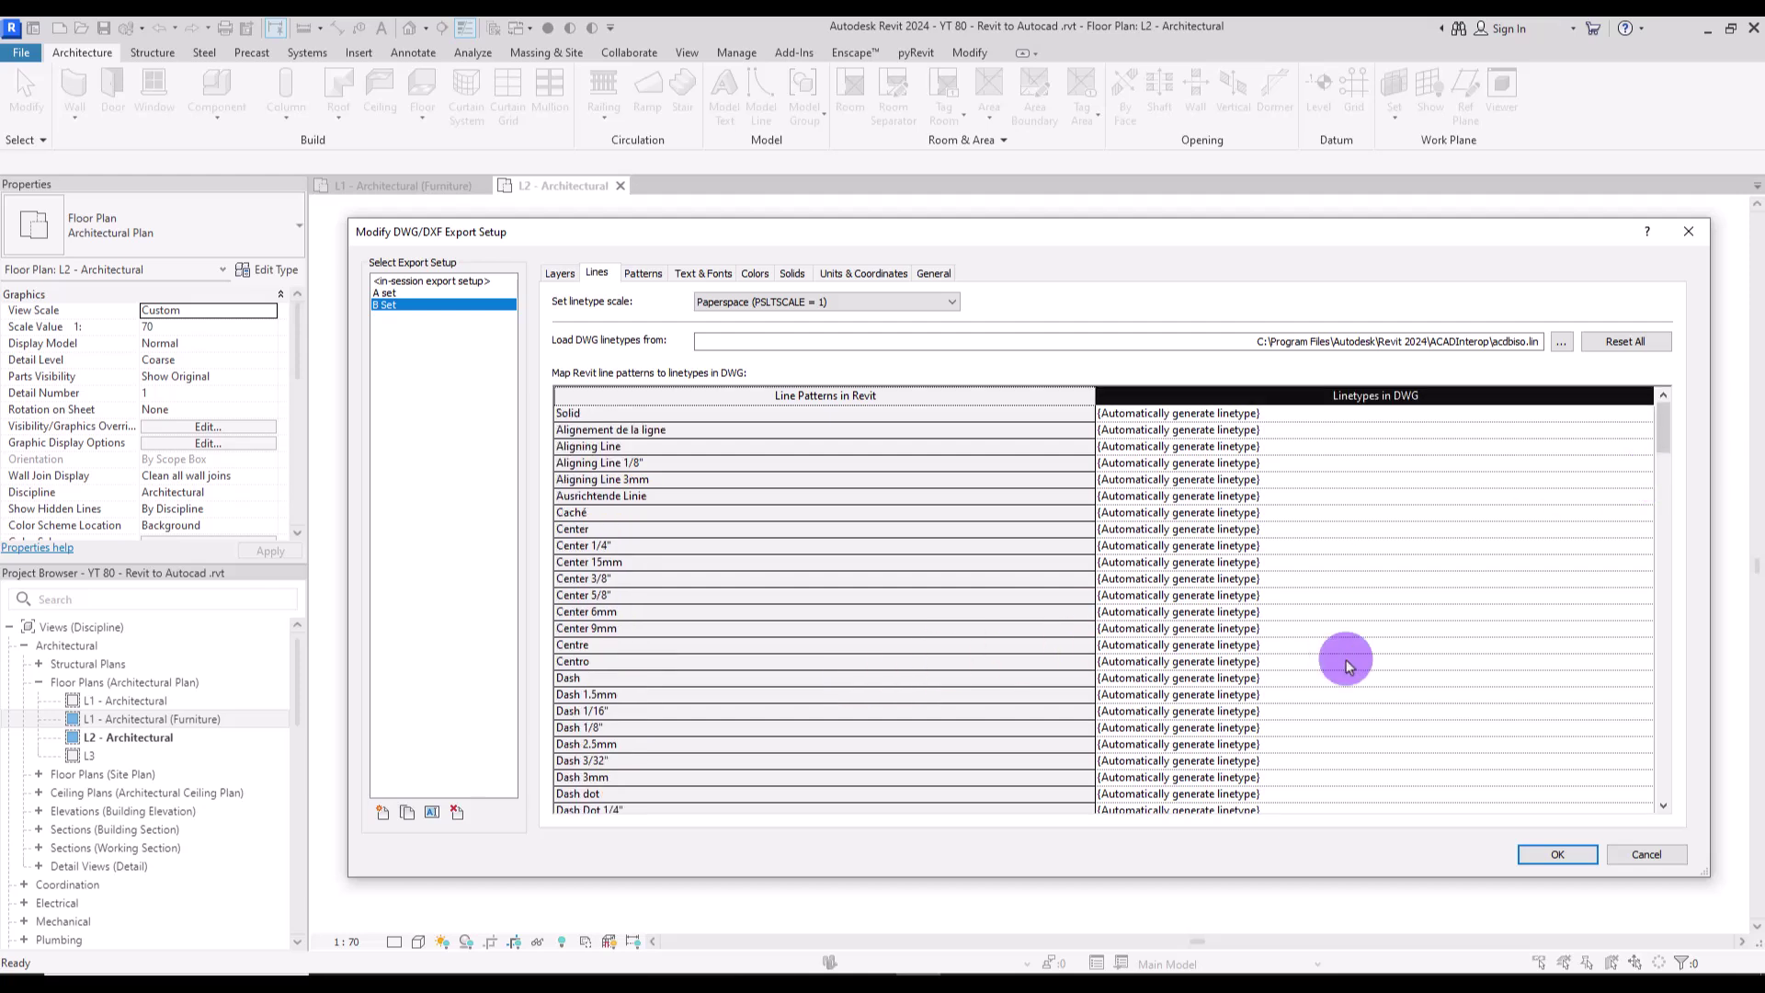
drag(1665, 418, 1671, 555)
click(621, 450)
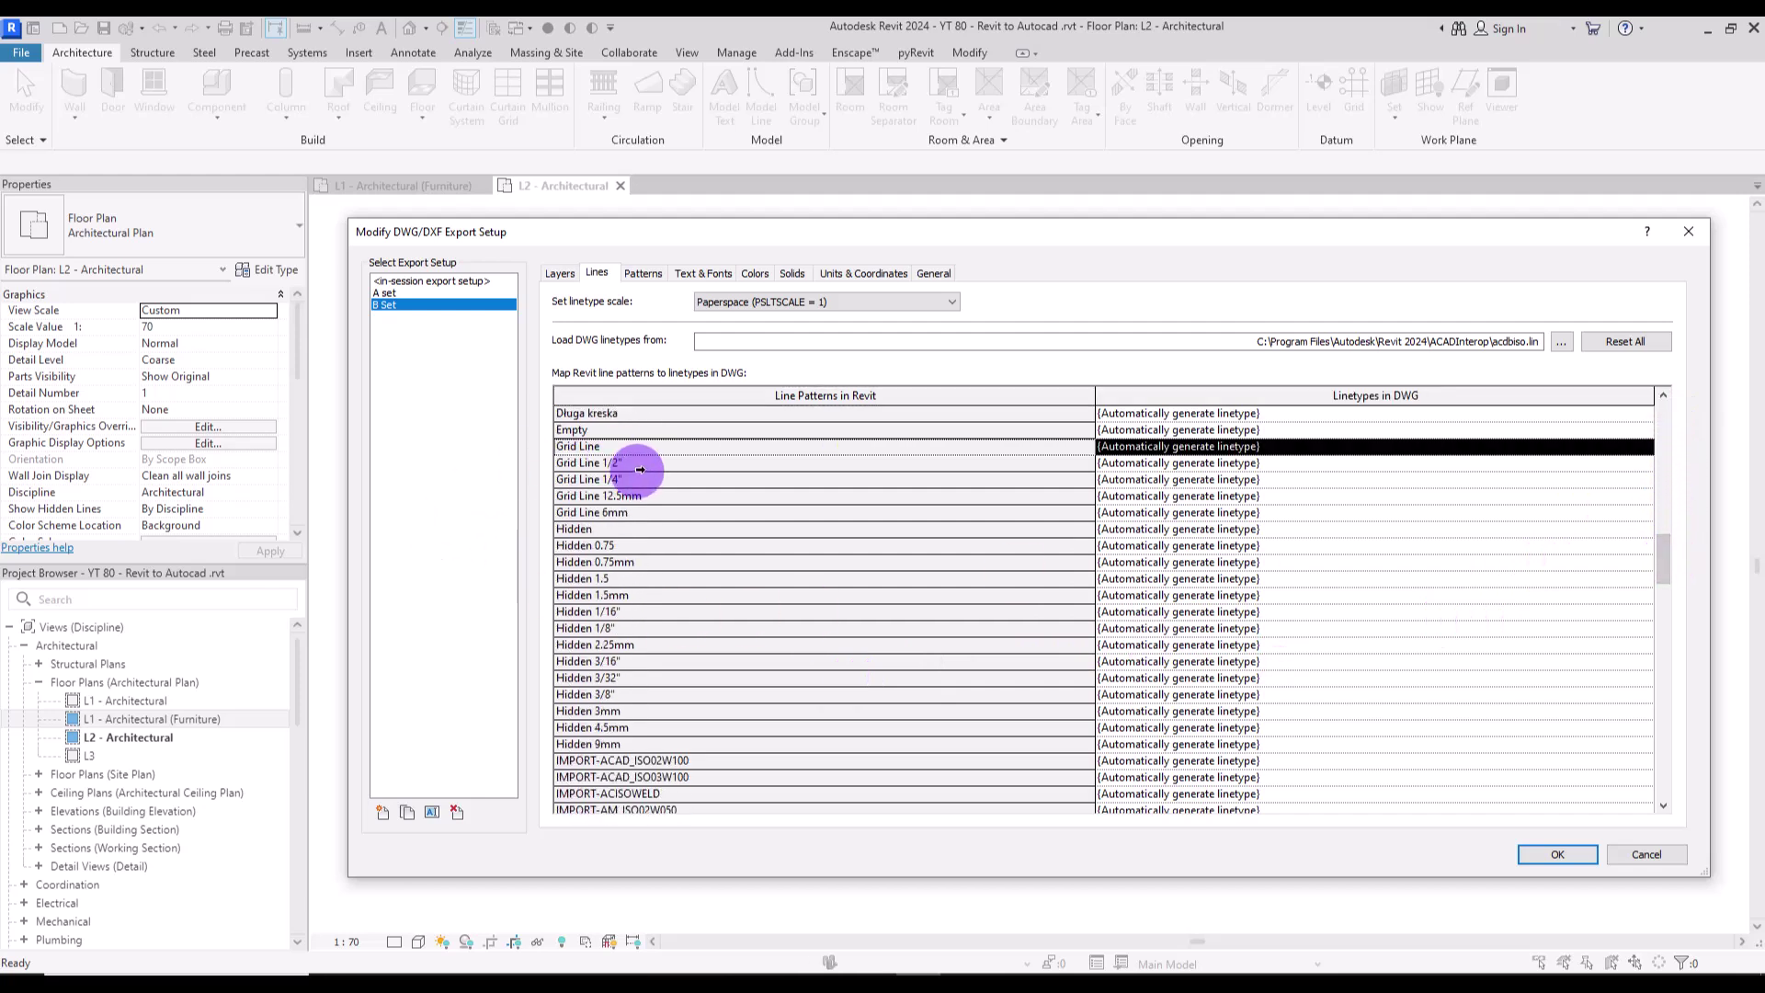
click(633, 464)
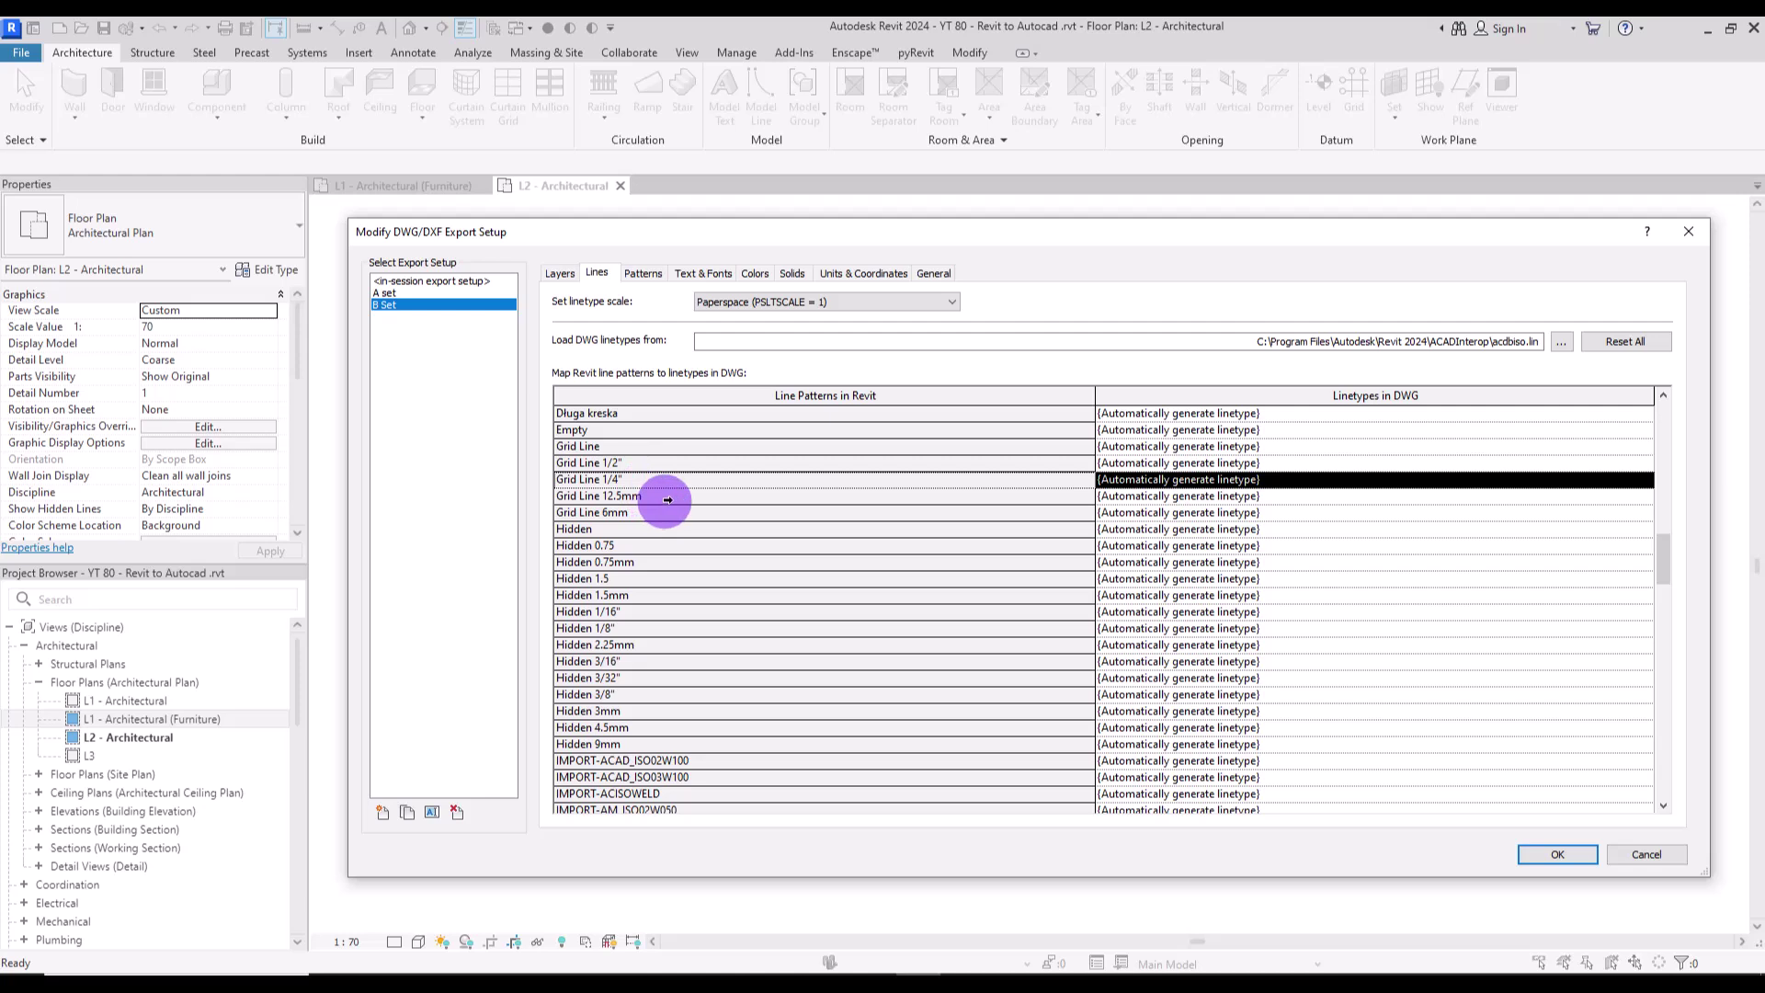
click(665, 497)
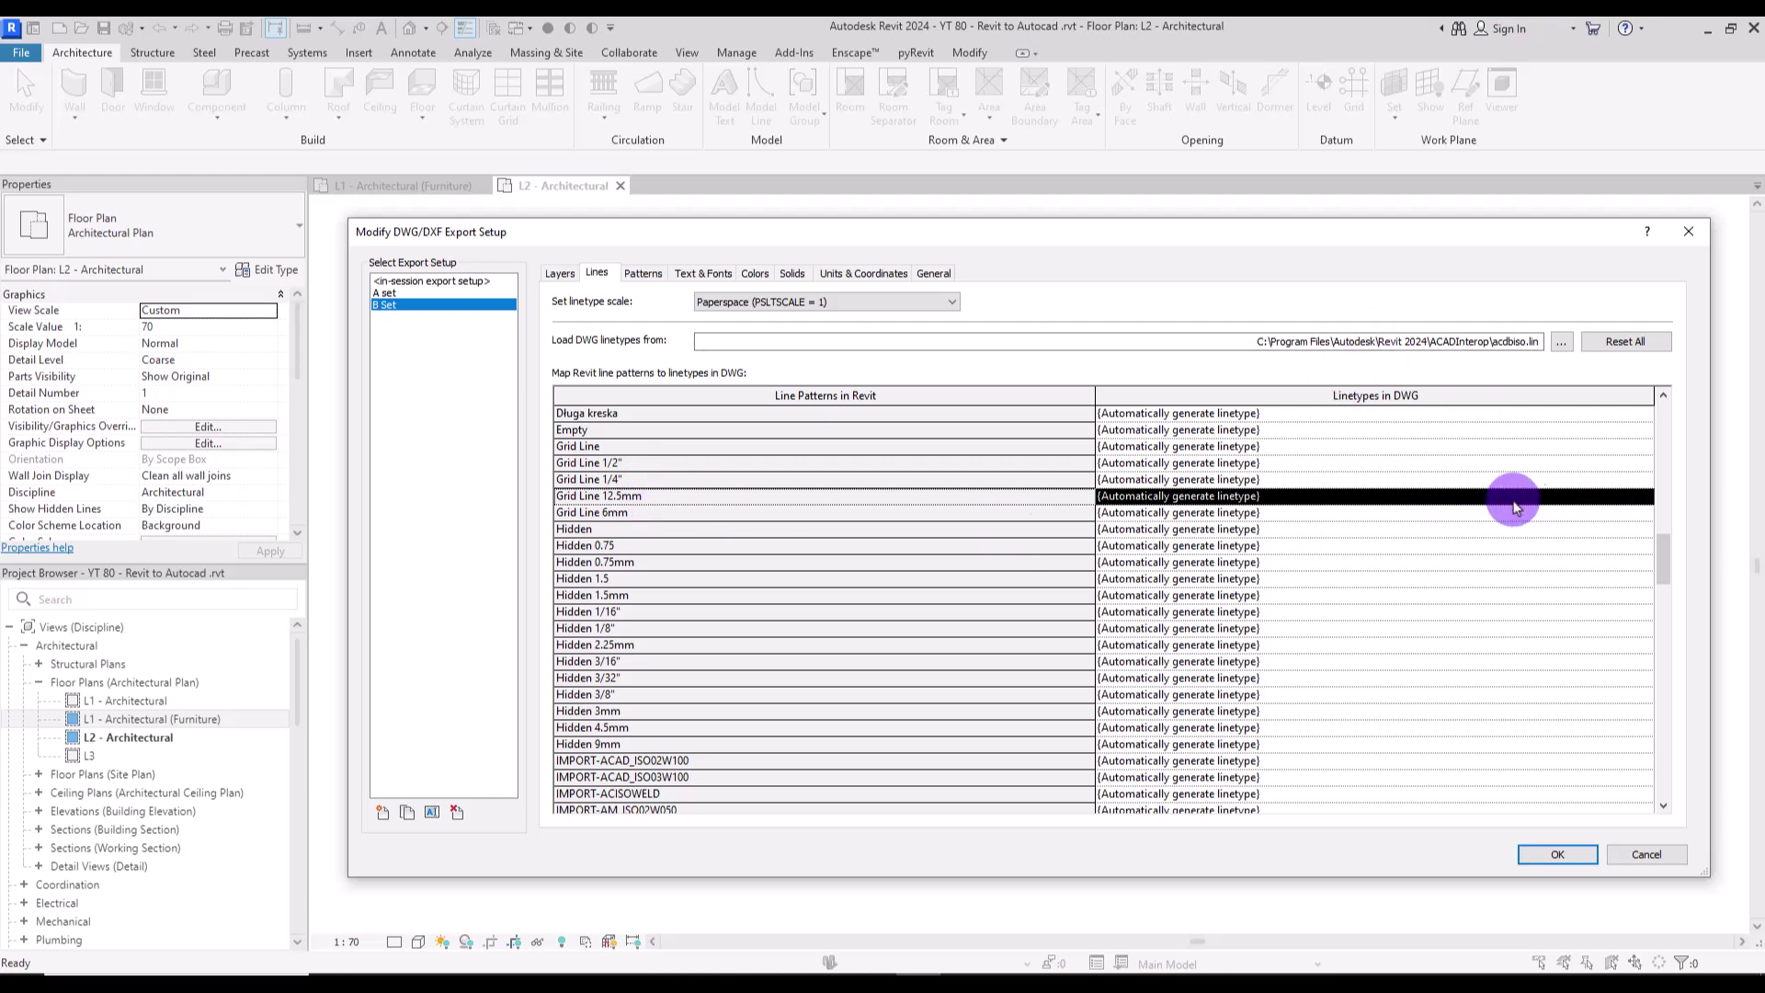
click(1648, 505)
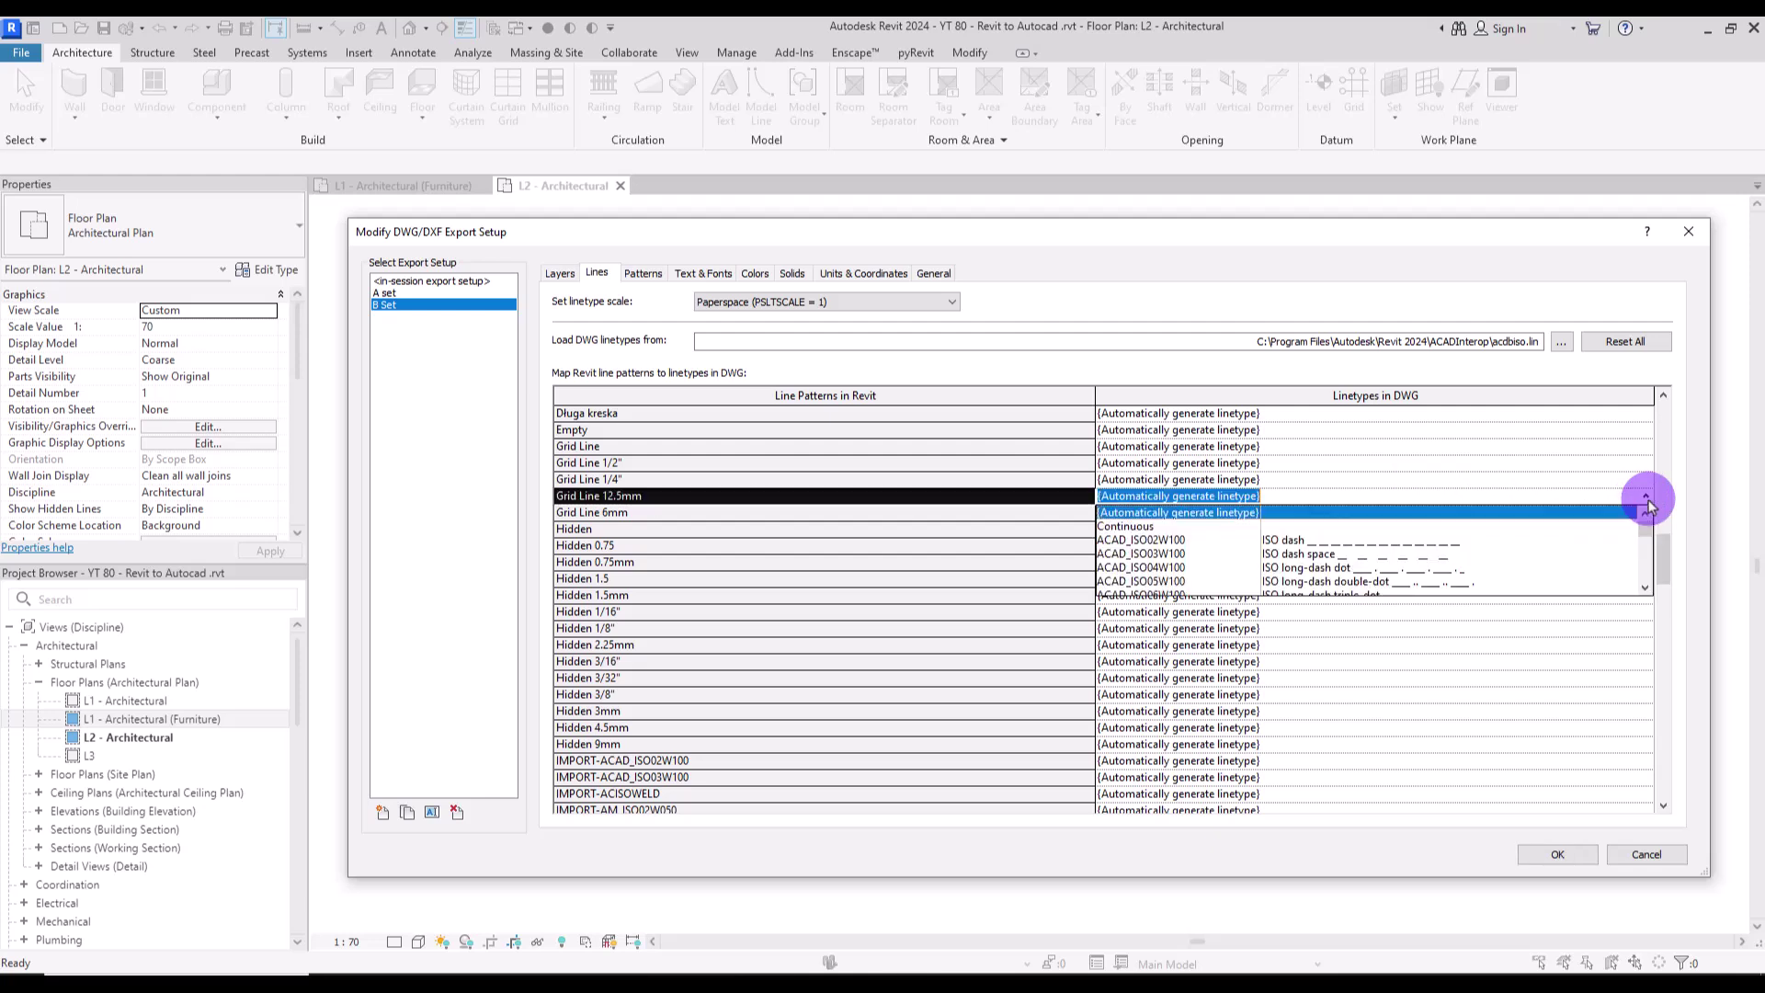
click(1648, 545)
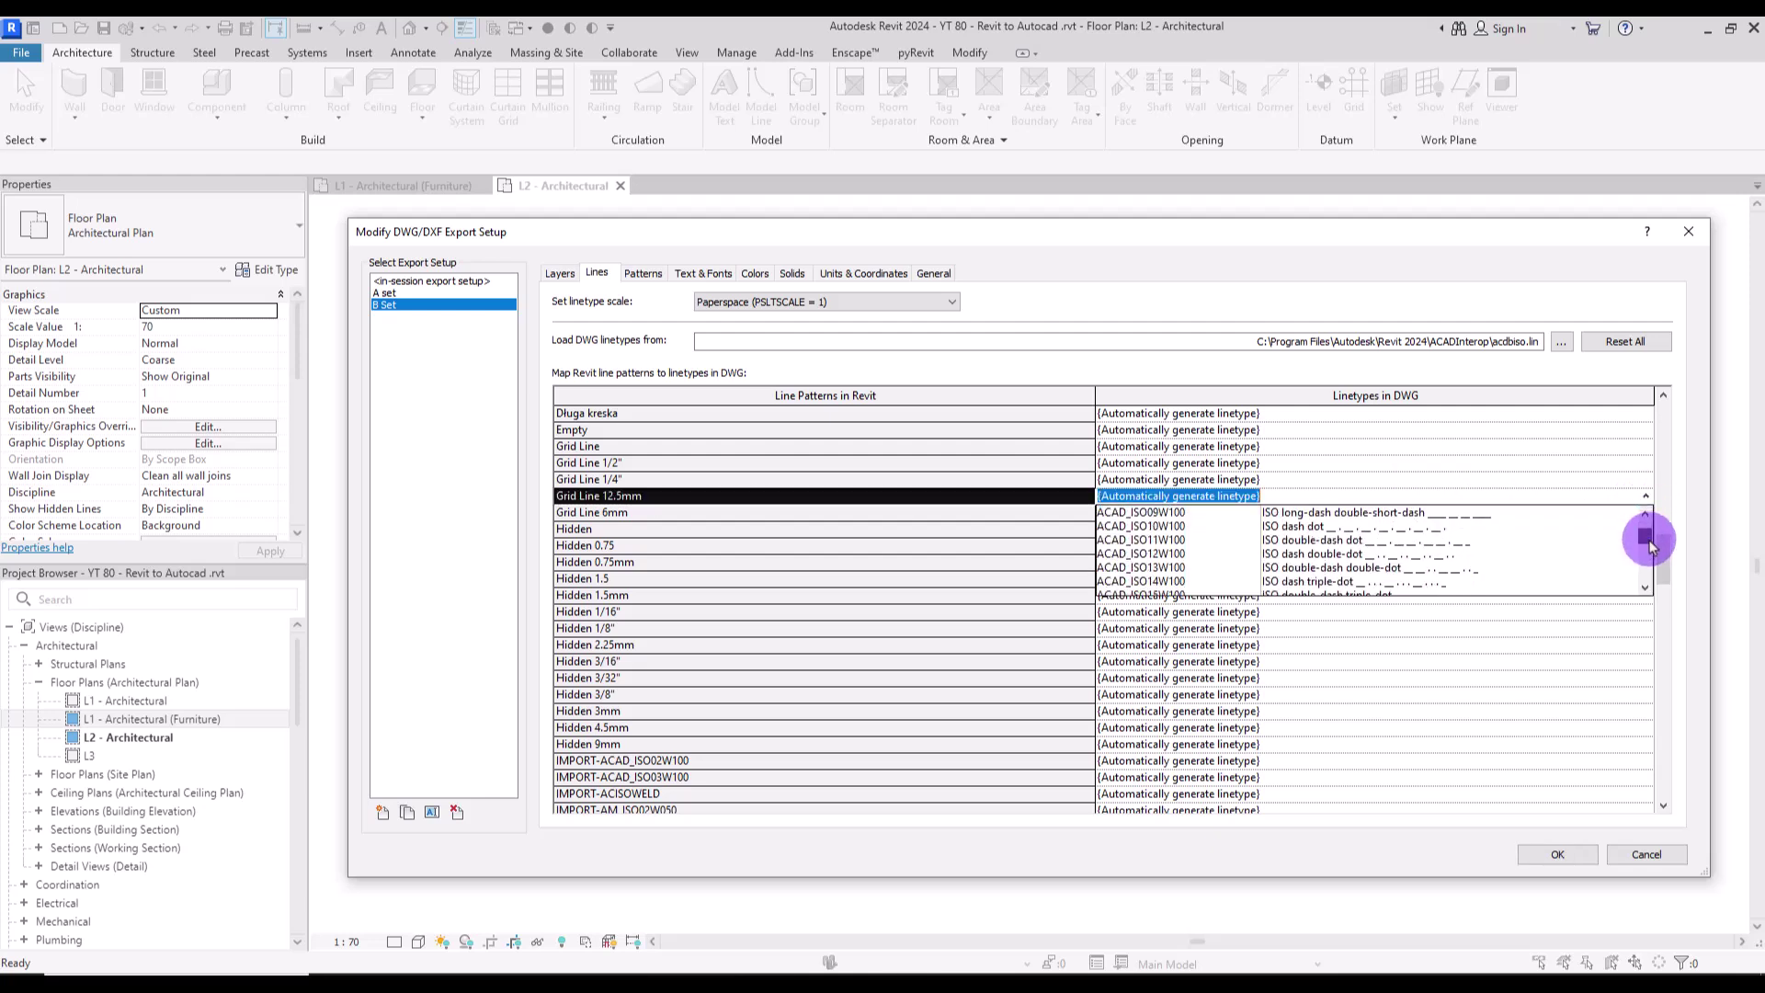
drag(1650, 547, 1654, 553)
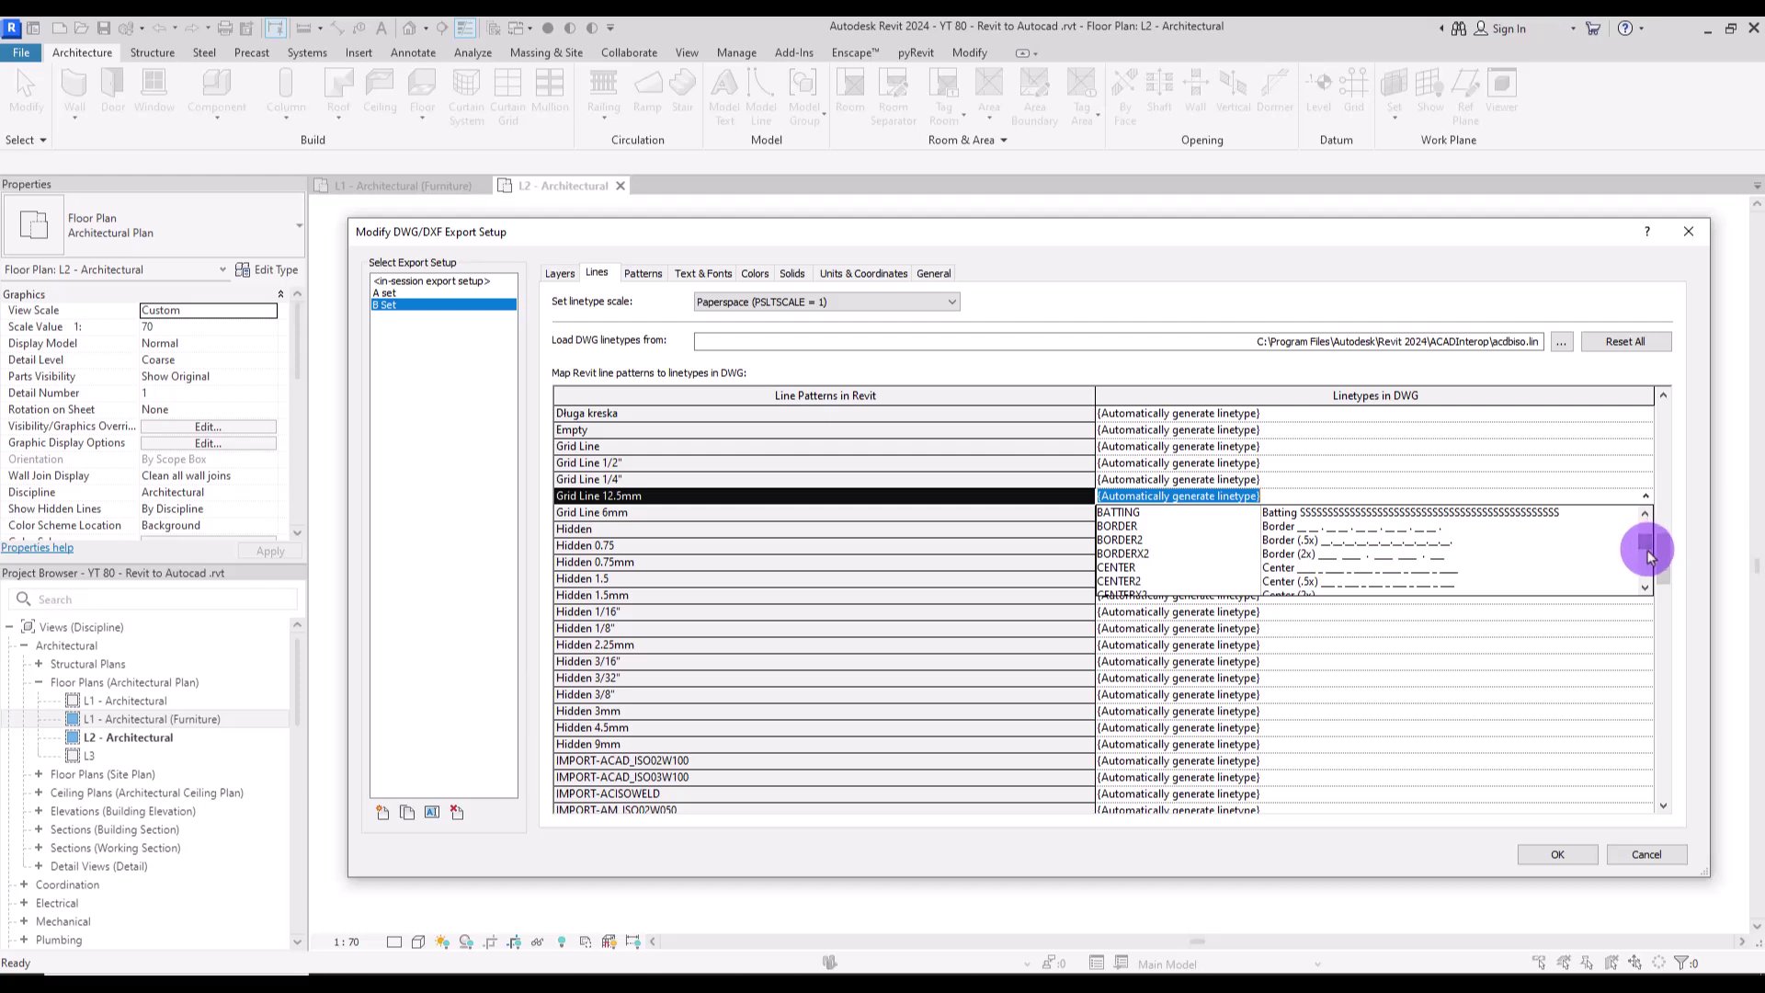
click(1430, 572)
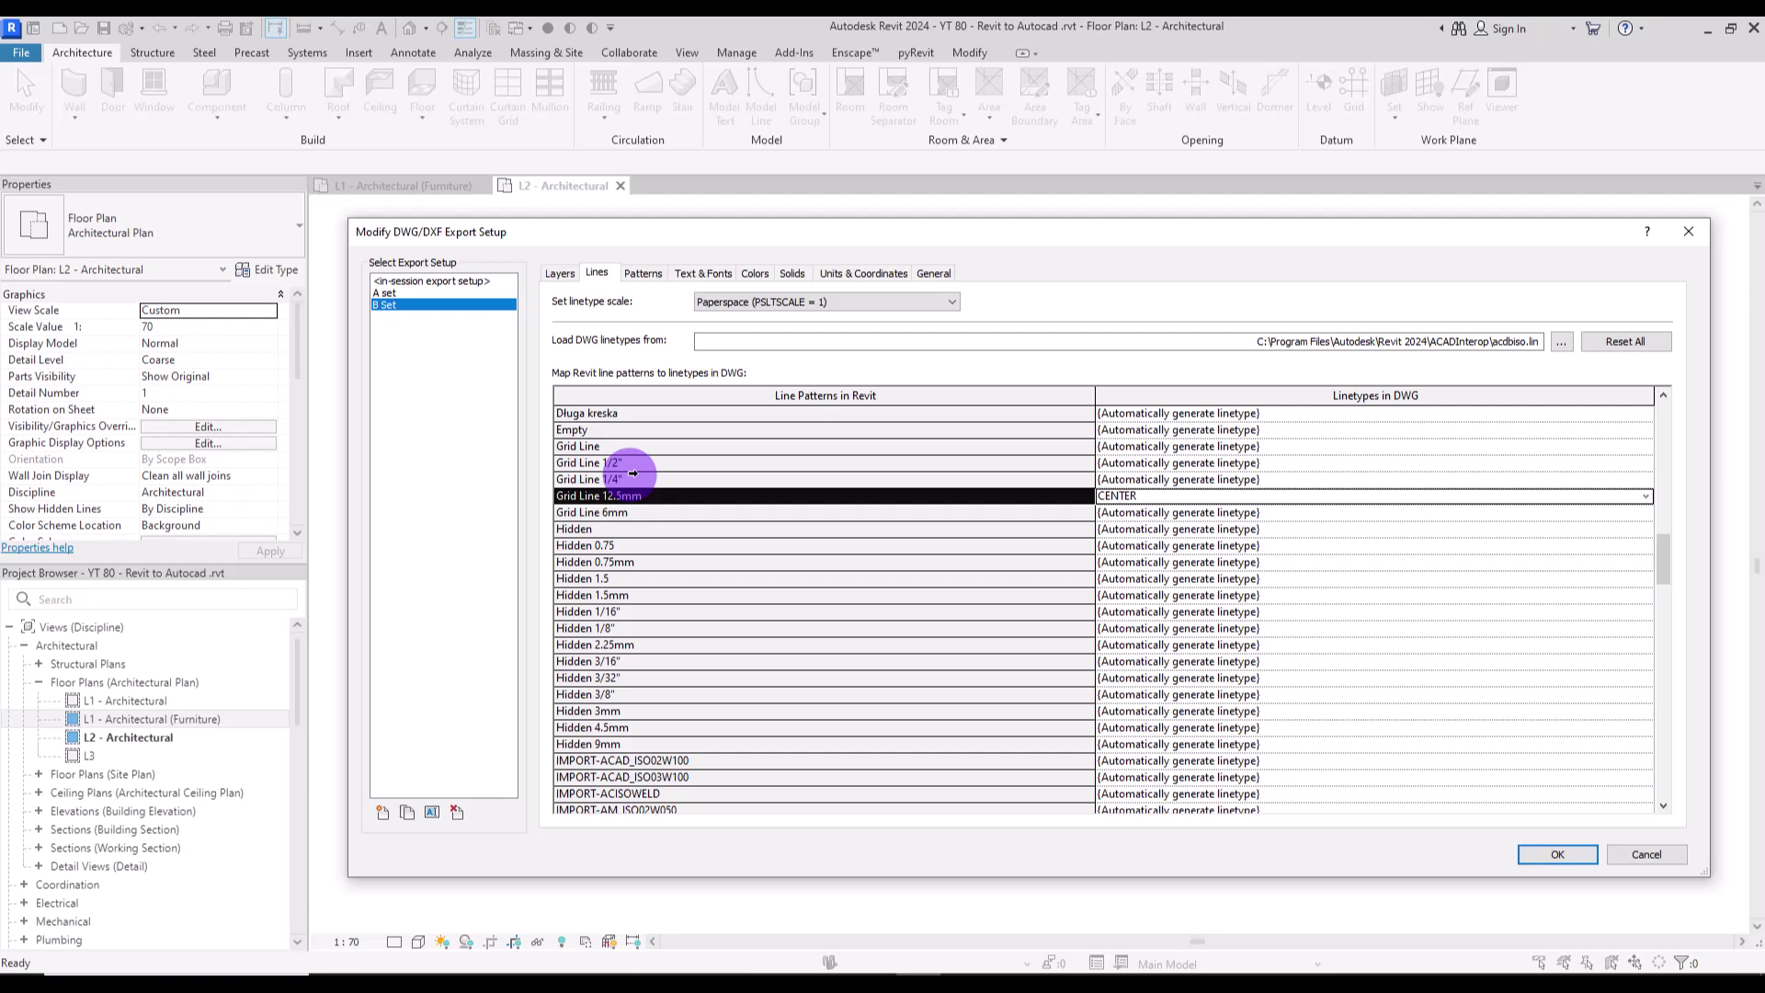
Look through the export setup's mappings of fill patterns to hatch patterns and of Revit fonts to DWG text fonts.
click(643, 274)
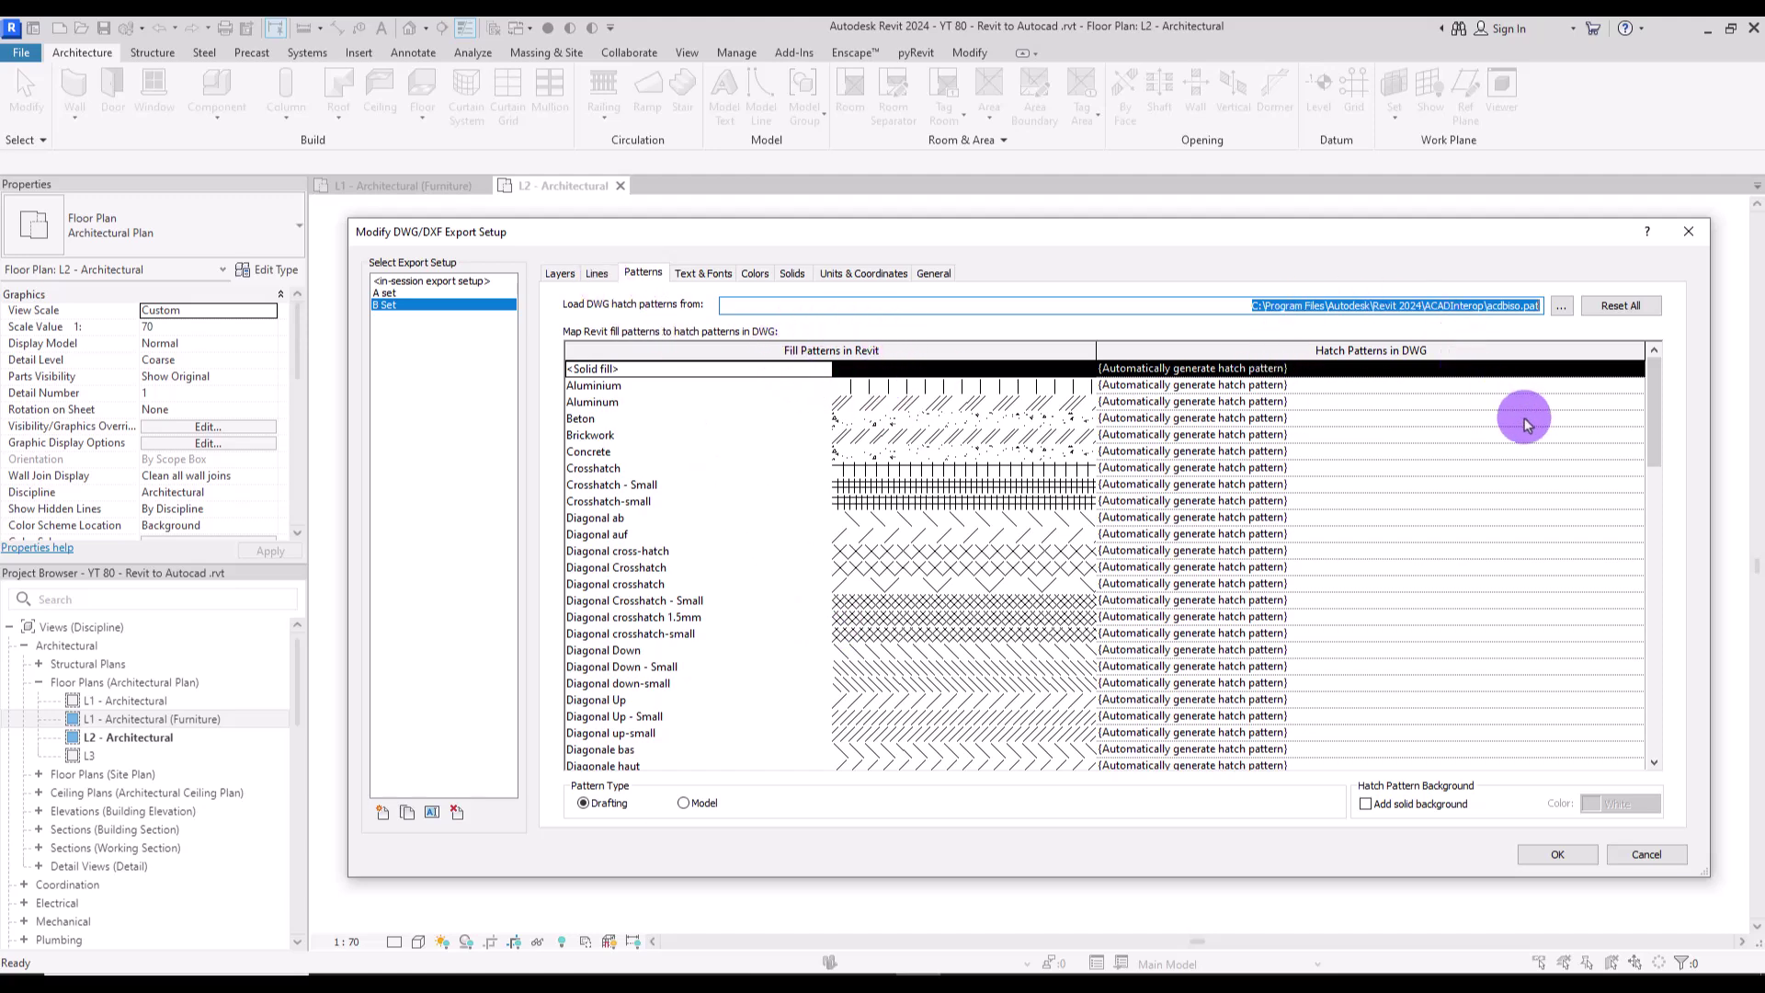
click(1633, 468)
scroll(1652, 493, down, 5)
scroll(1651, 368, up, 5)
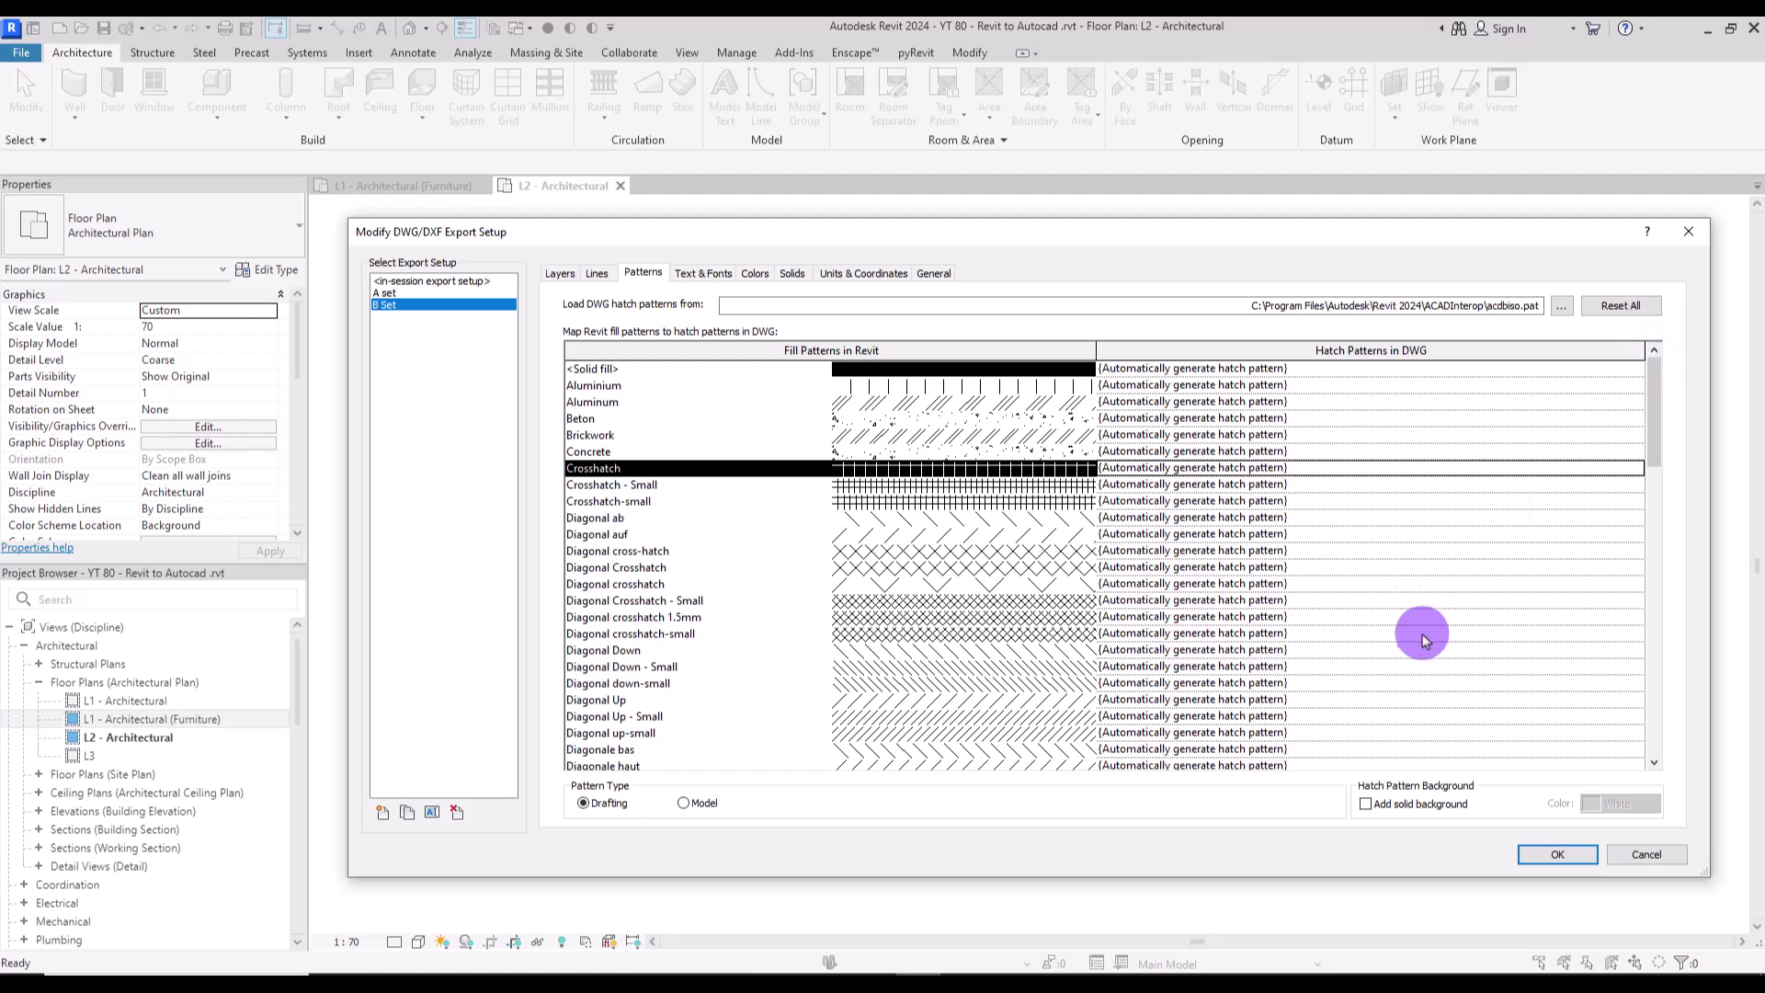
click(662, 368)
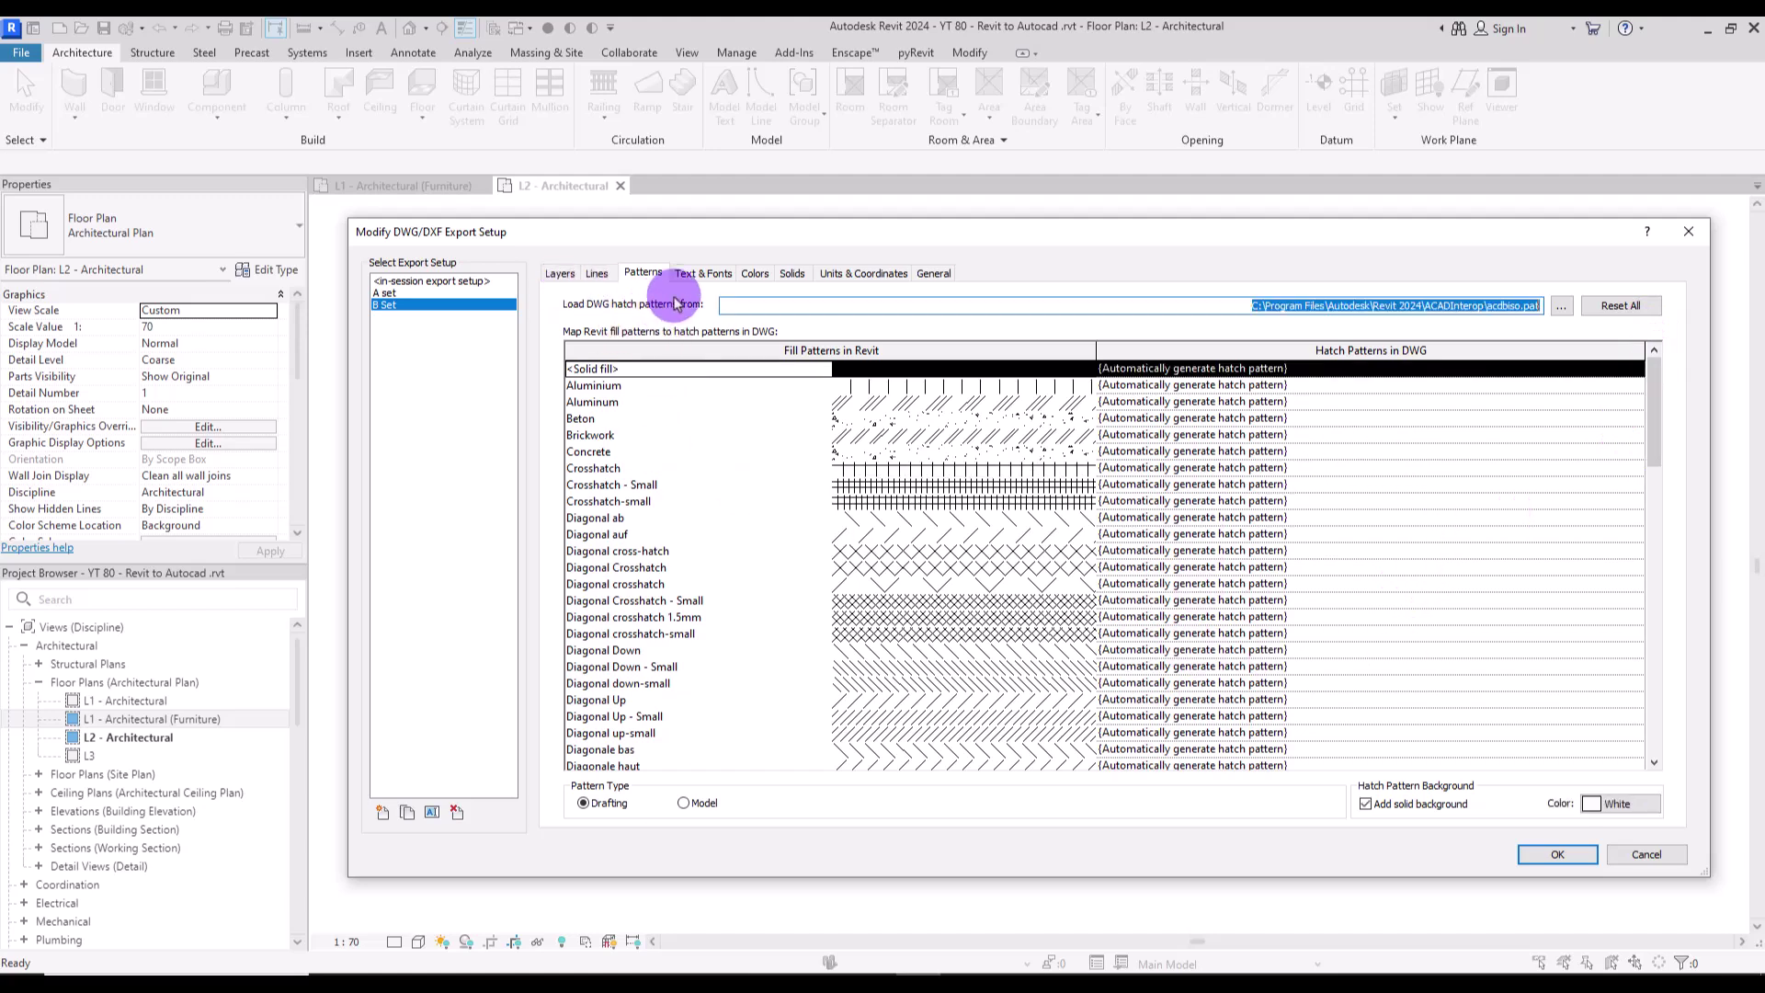
click(696, 273)
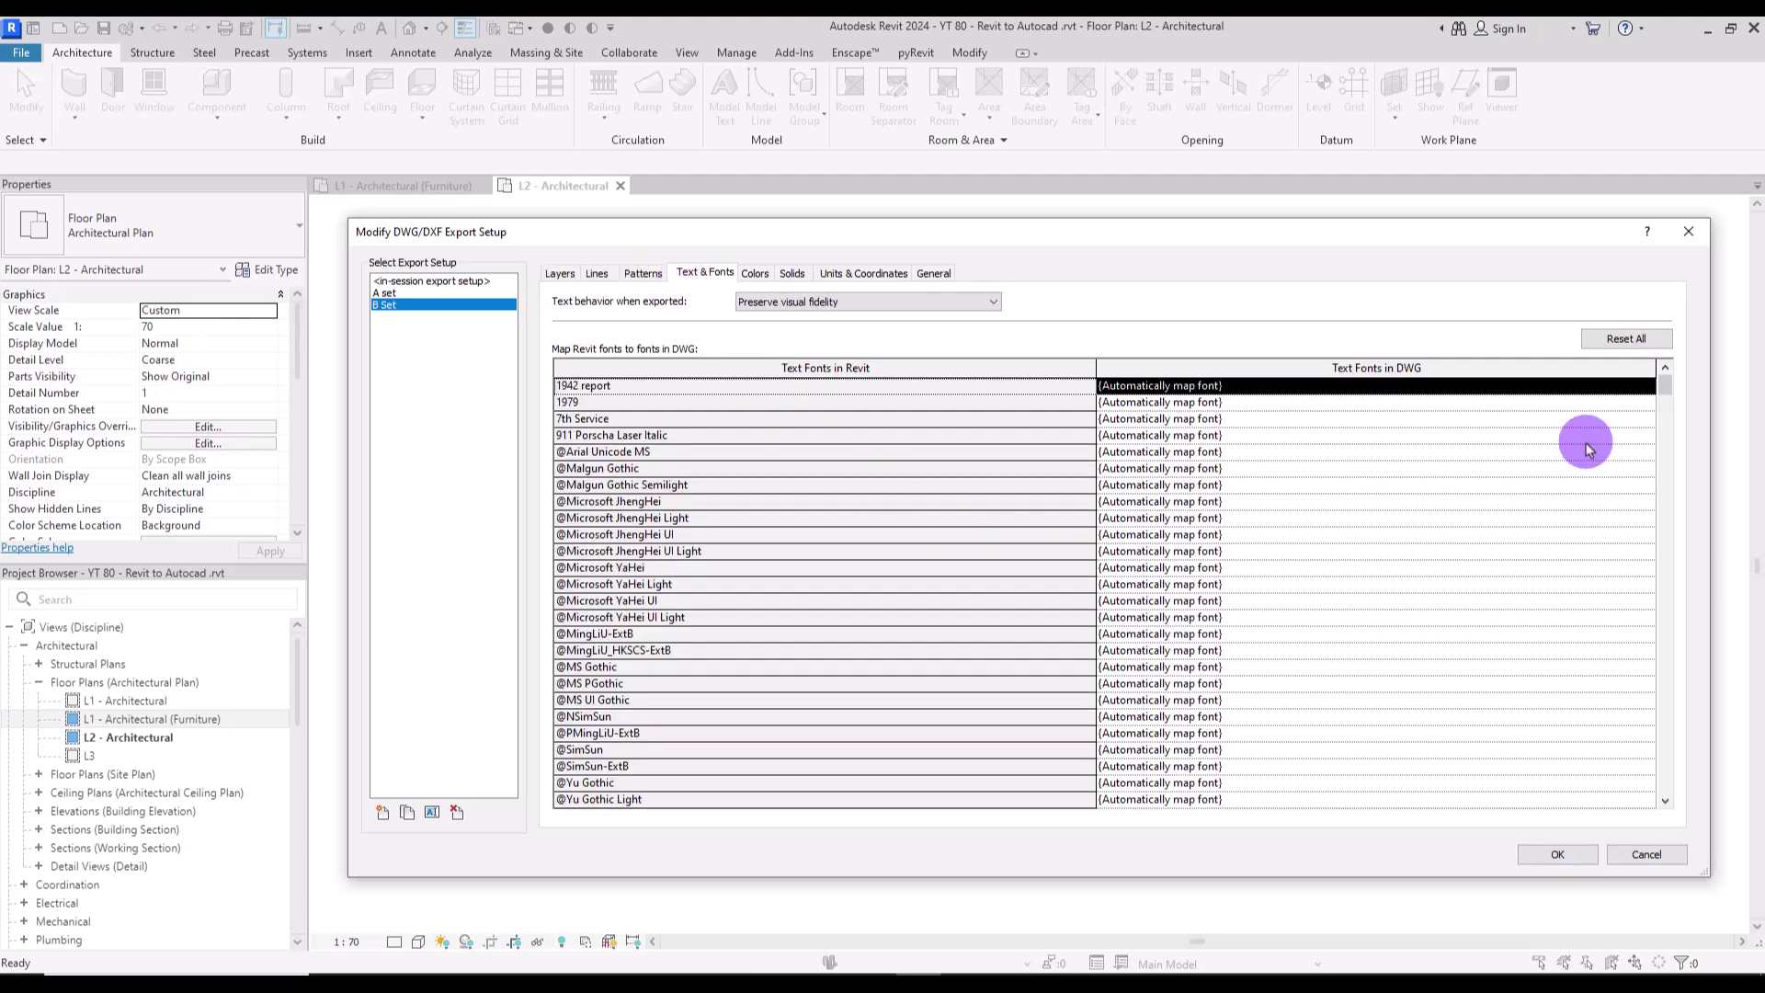
drag(1665, 384, 1645, 460)
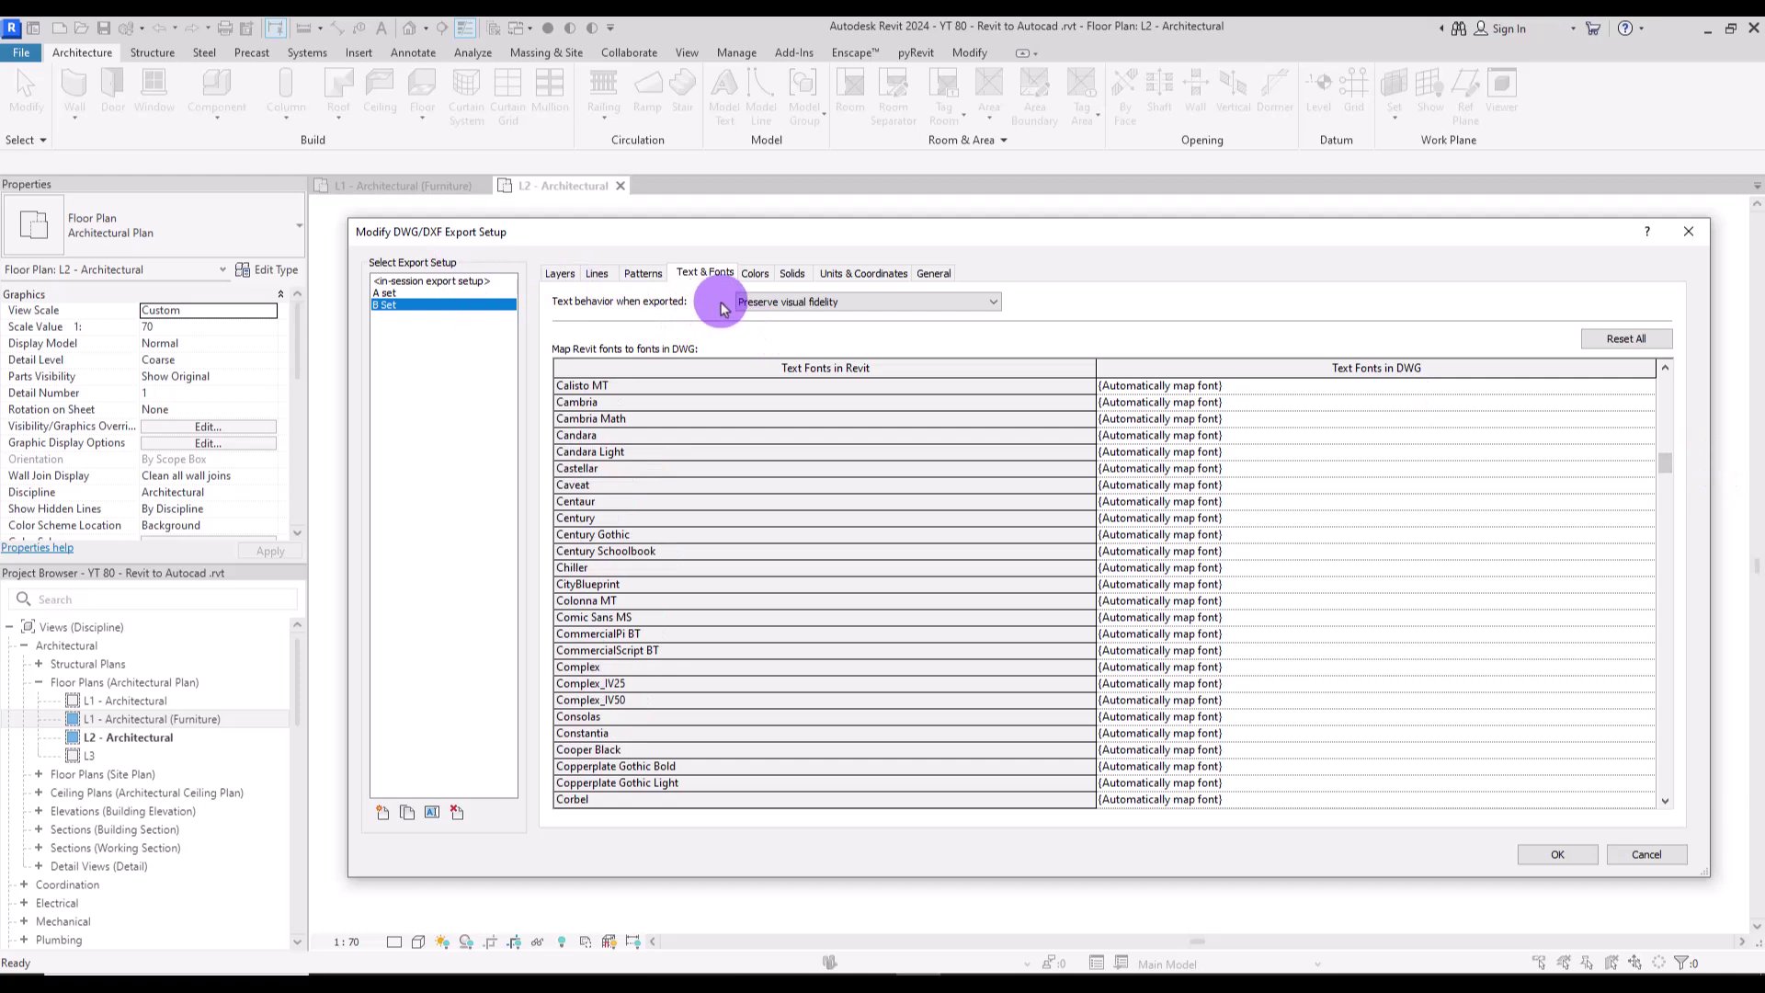
Look through the B Set export setup's color, solids, and units and coordinates settings.
click(753, 275)
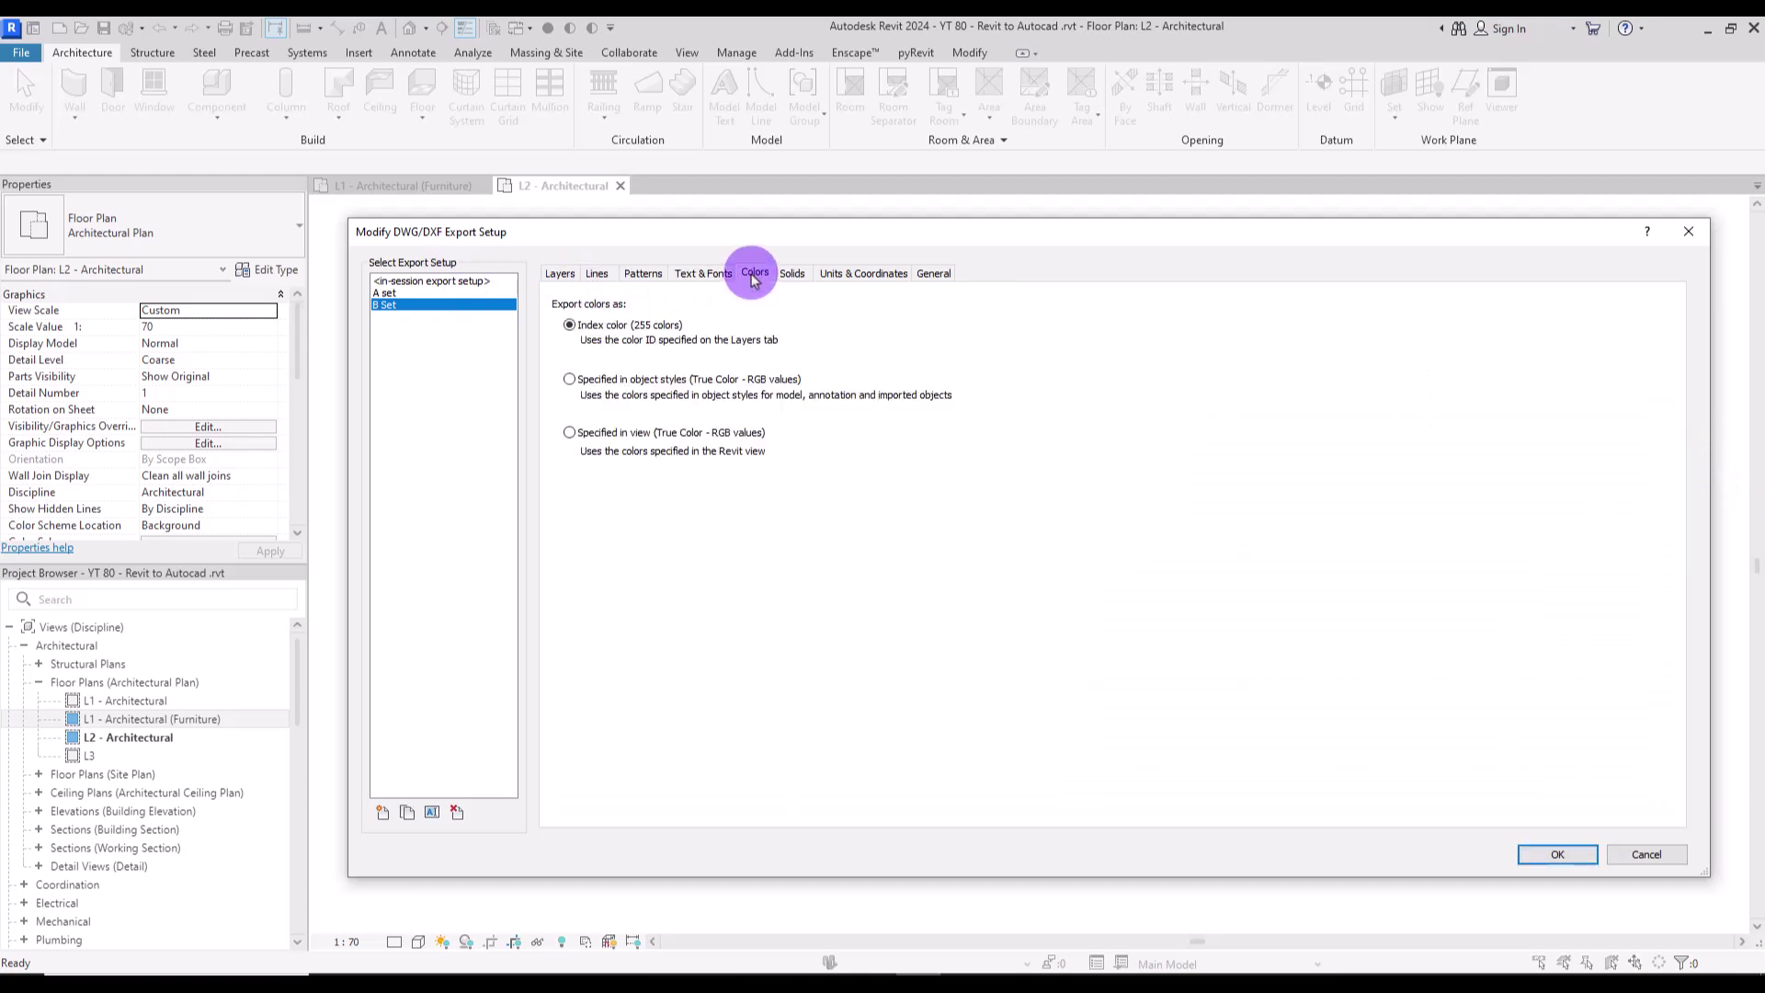
click(560, 273)
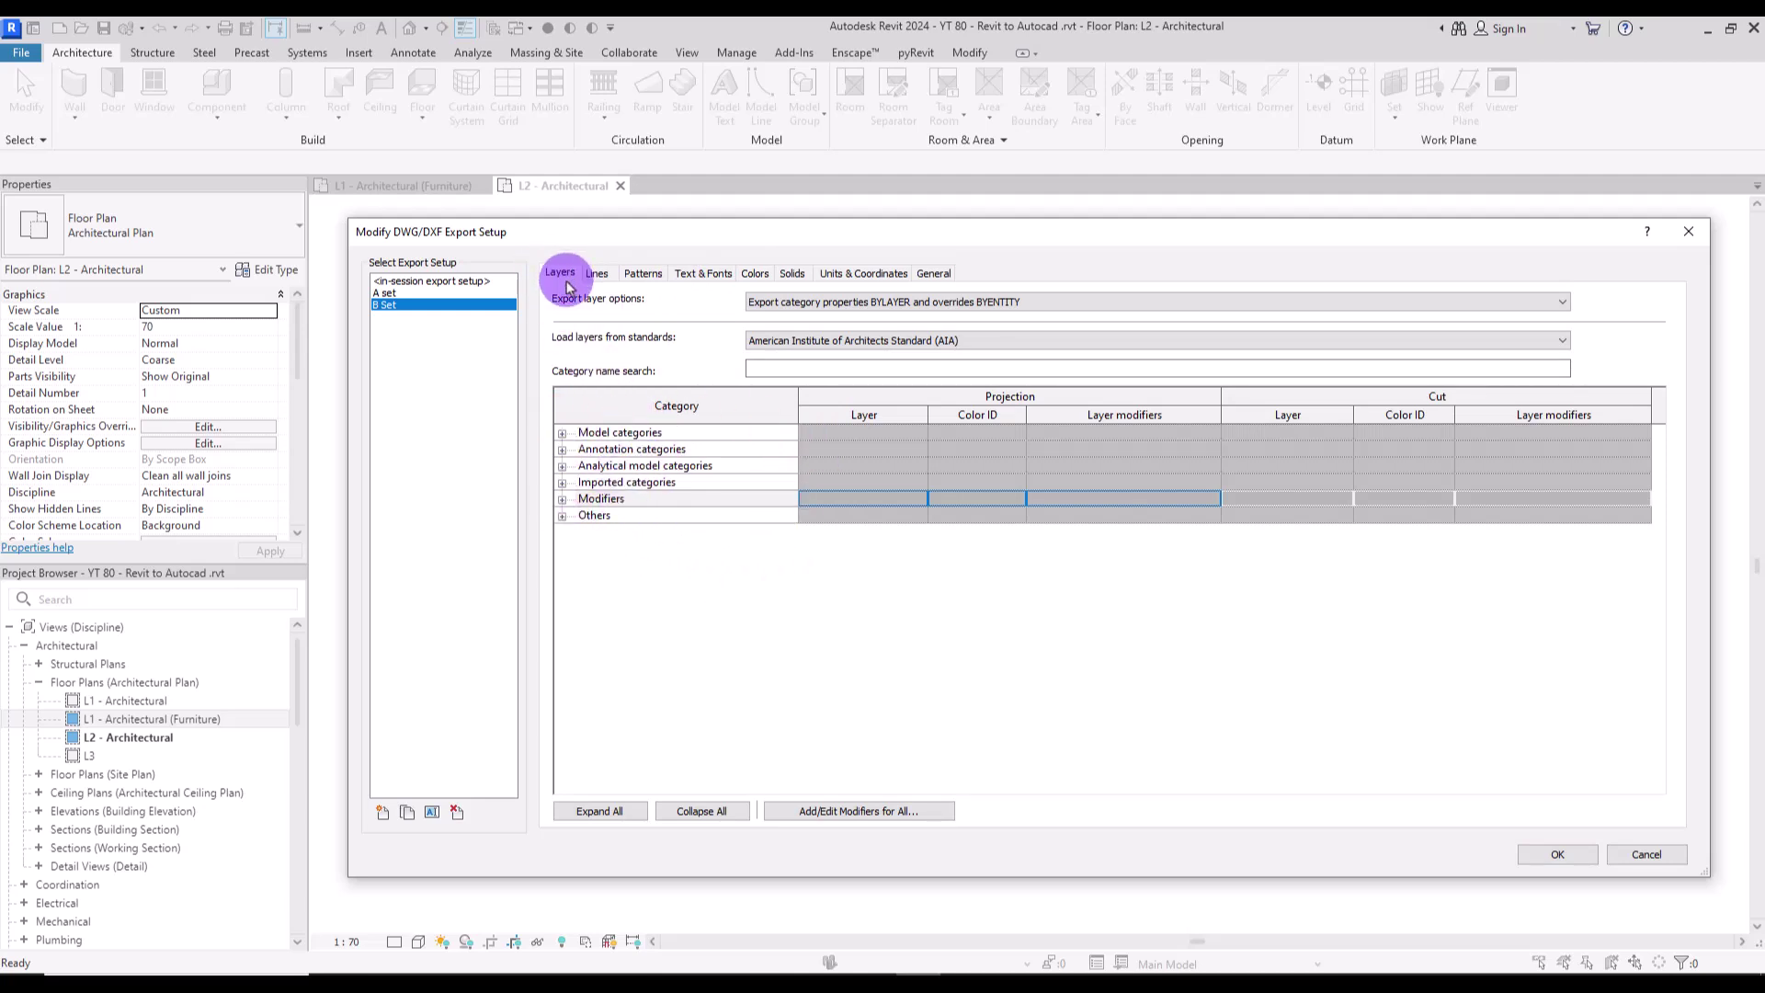
click(792, 273)
click(755, 273)
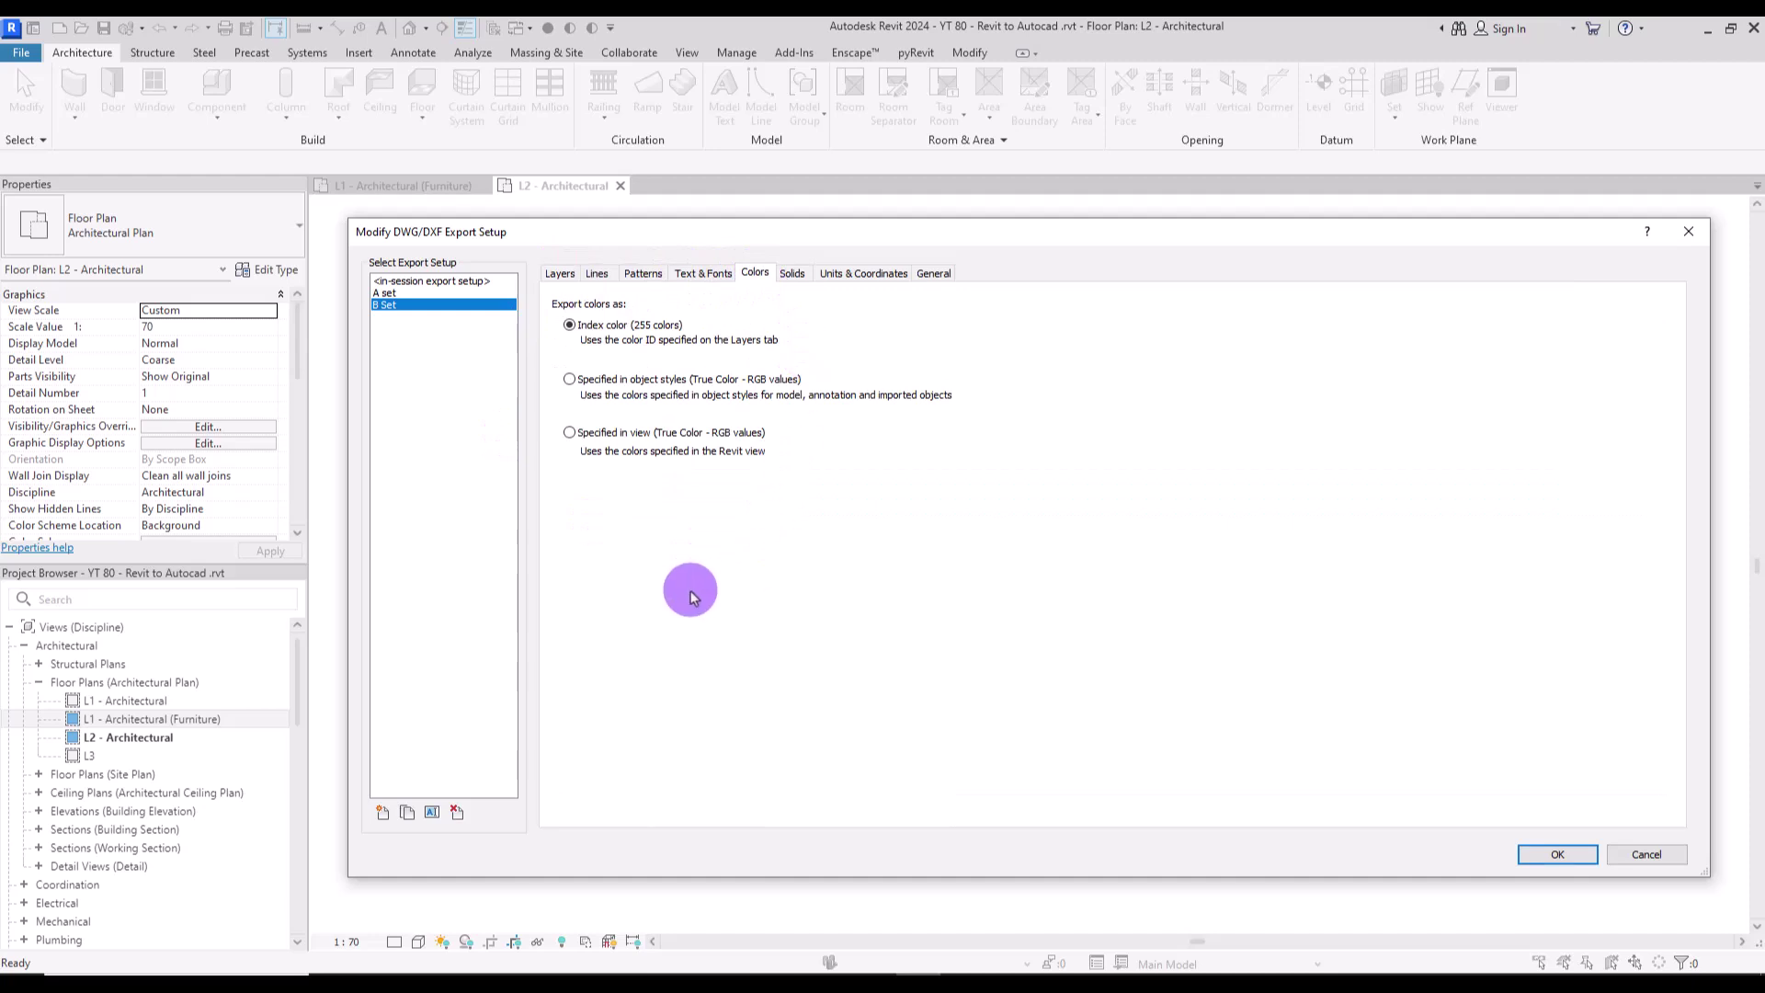
click(792, 274)
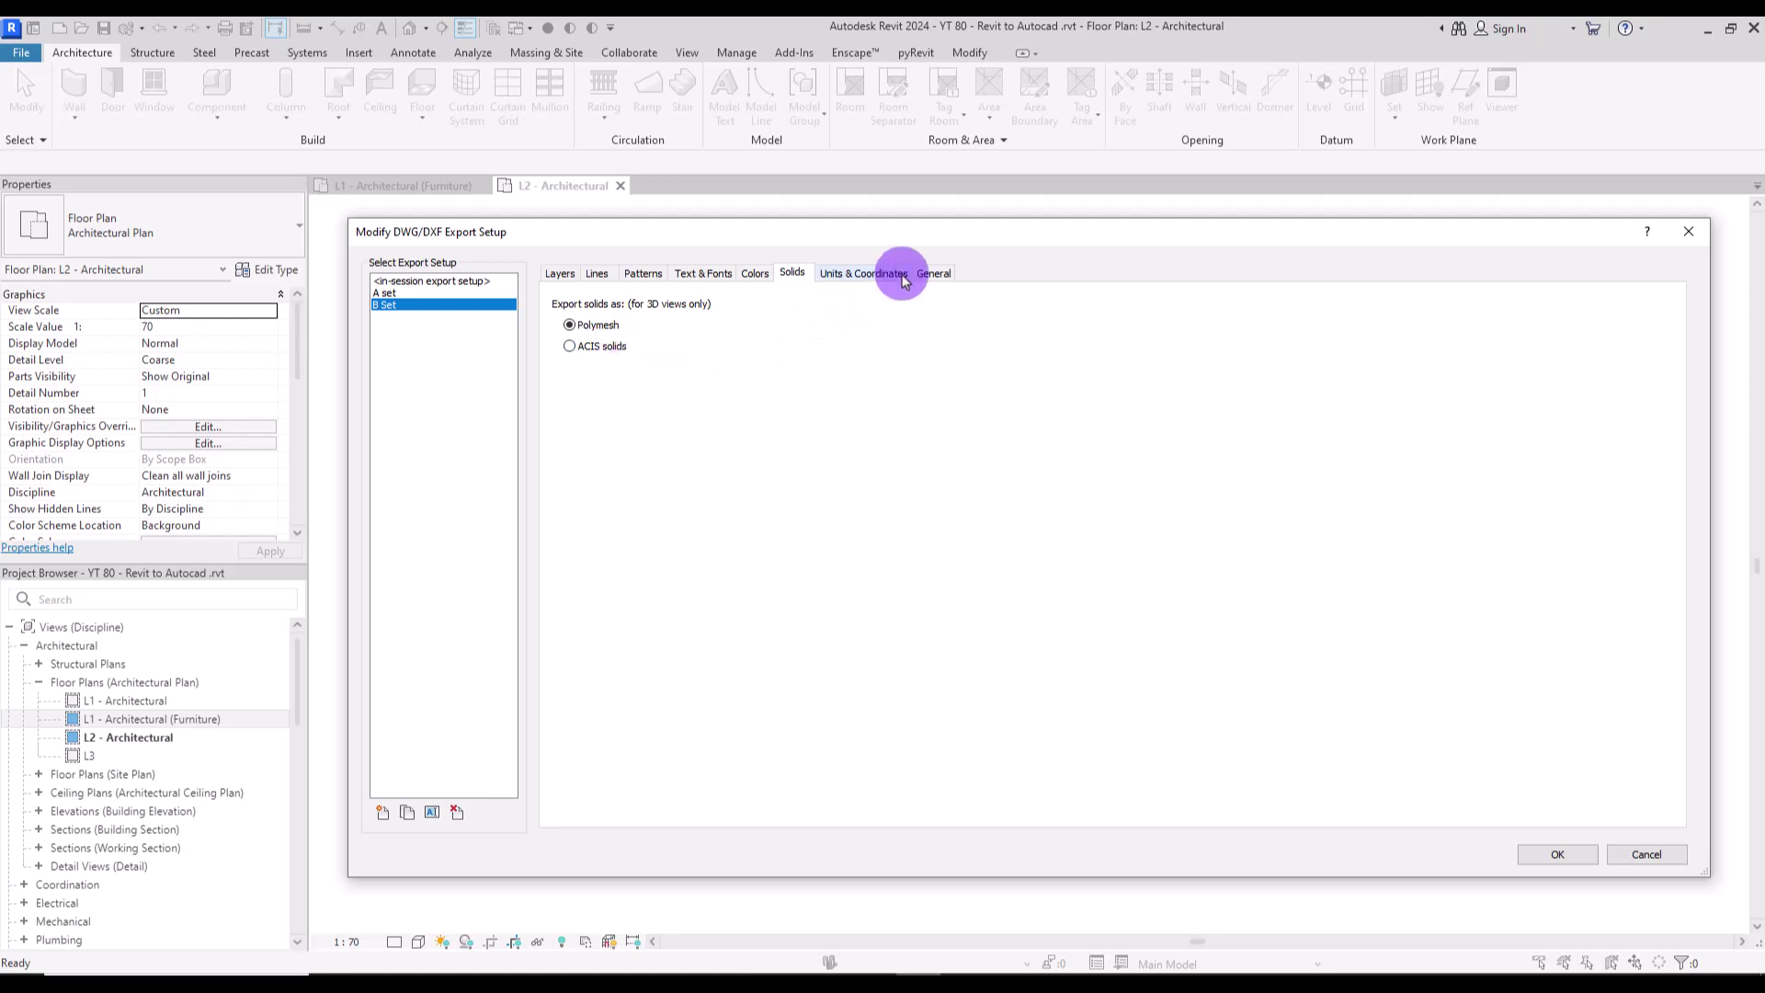
click(866, 276)
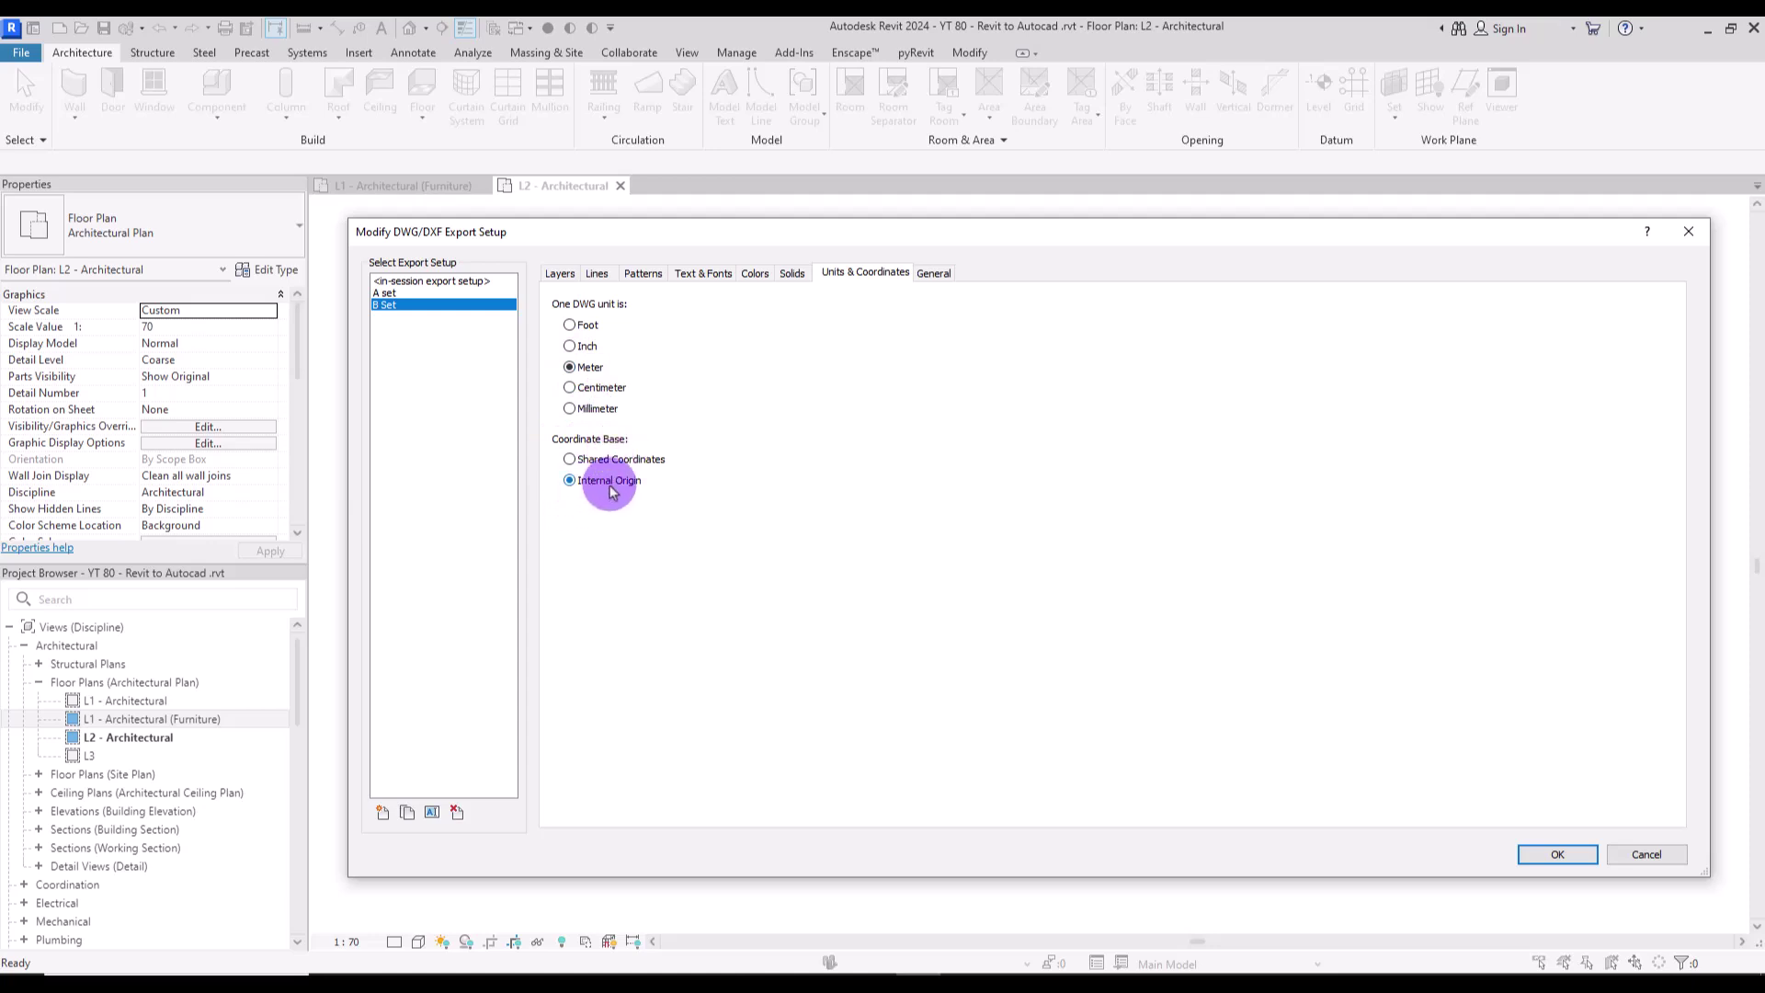
Set the B Set export setup's default file format to AutoCAD 2013 Format and save the setup.
click(931, 276)
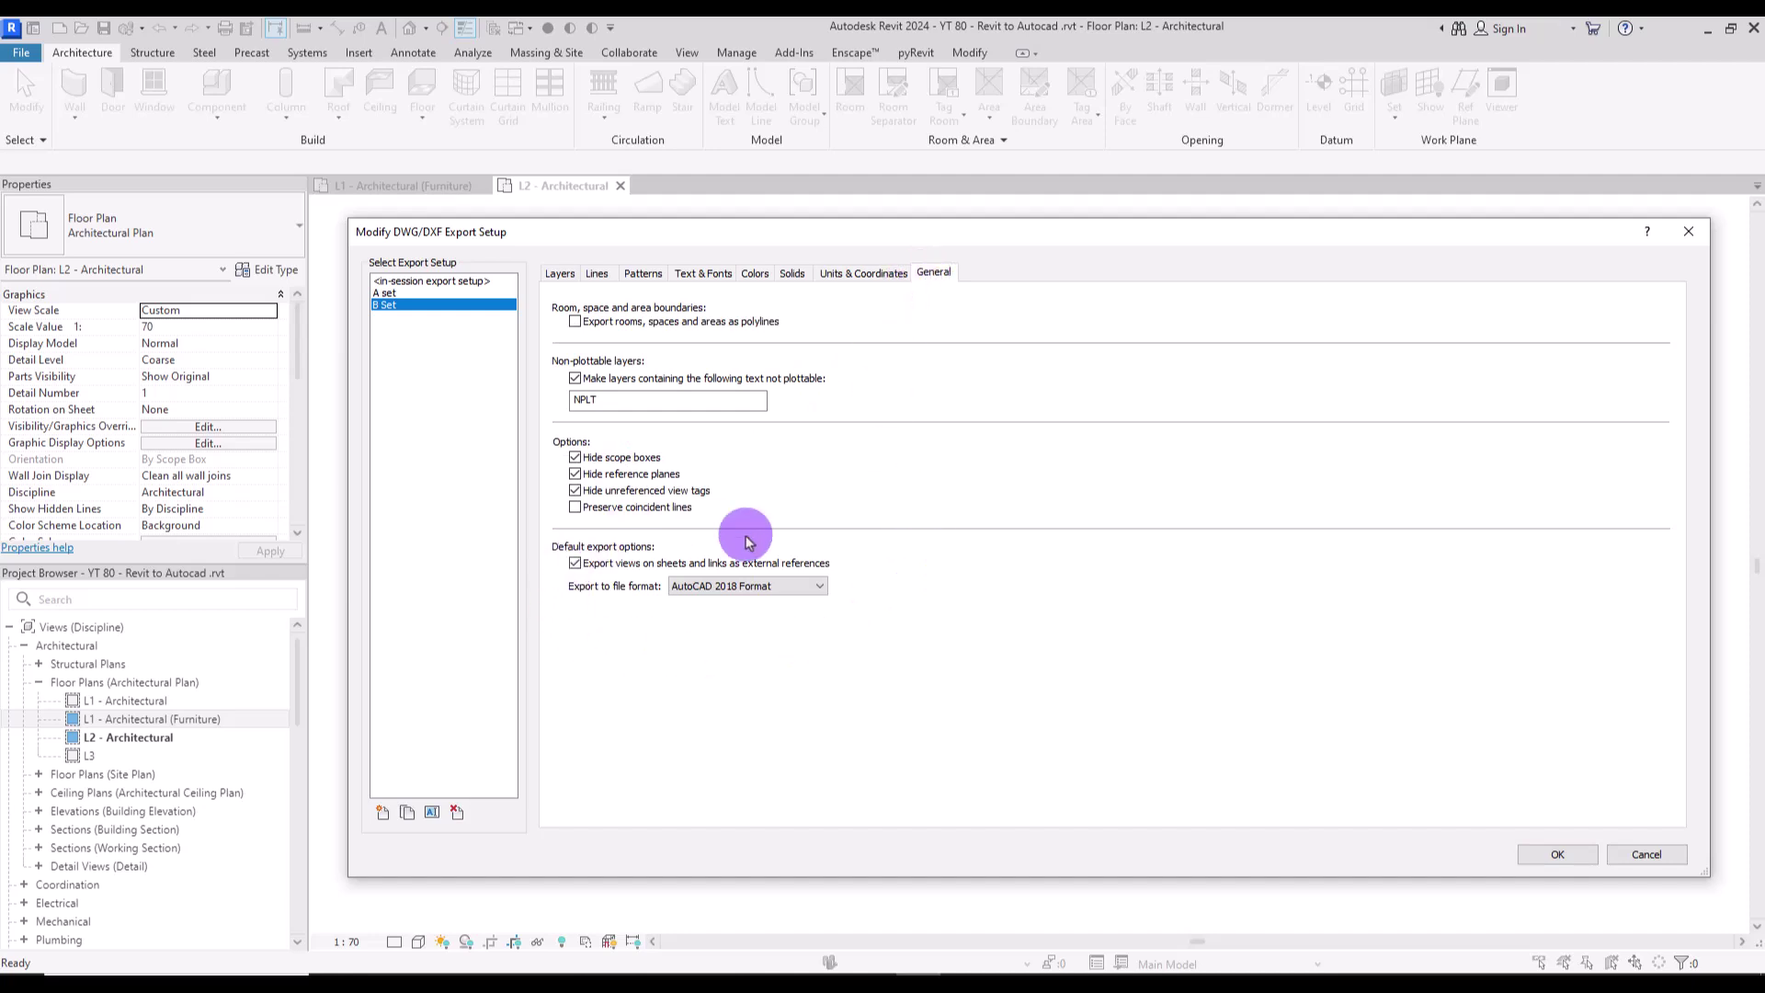
click(802, 588)
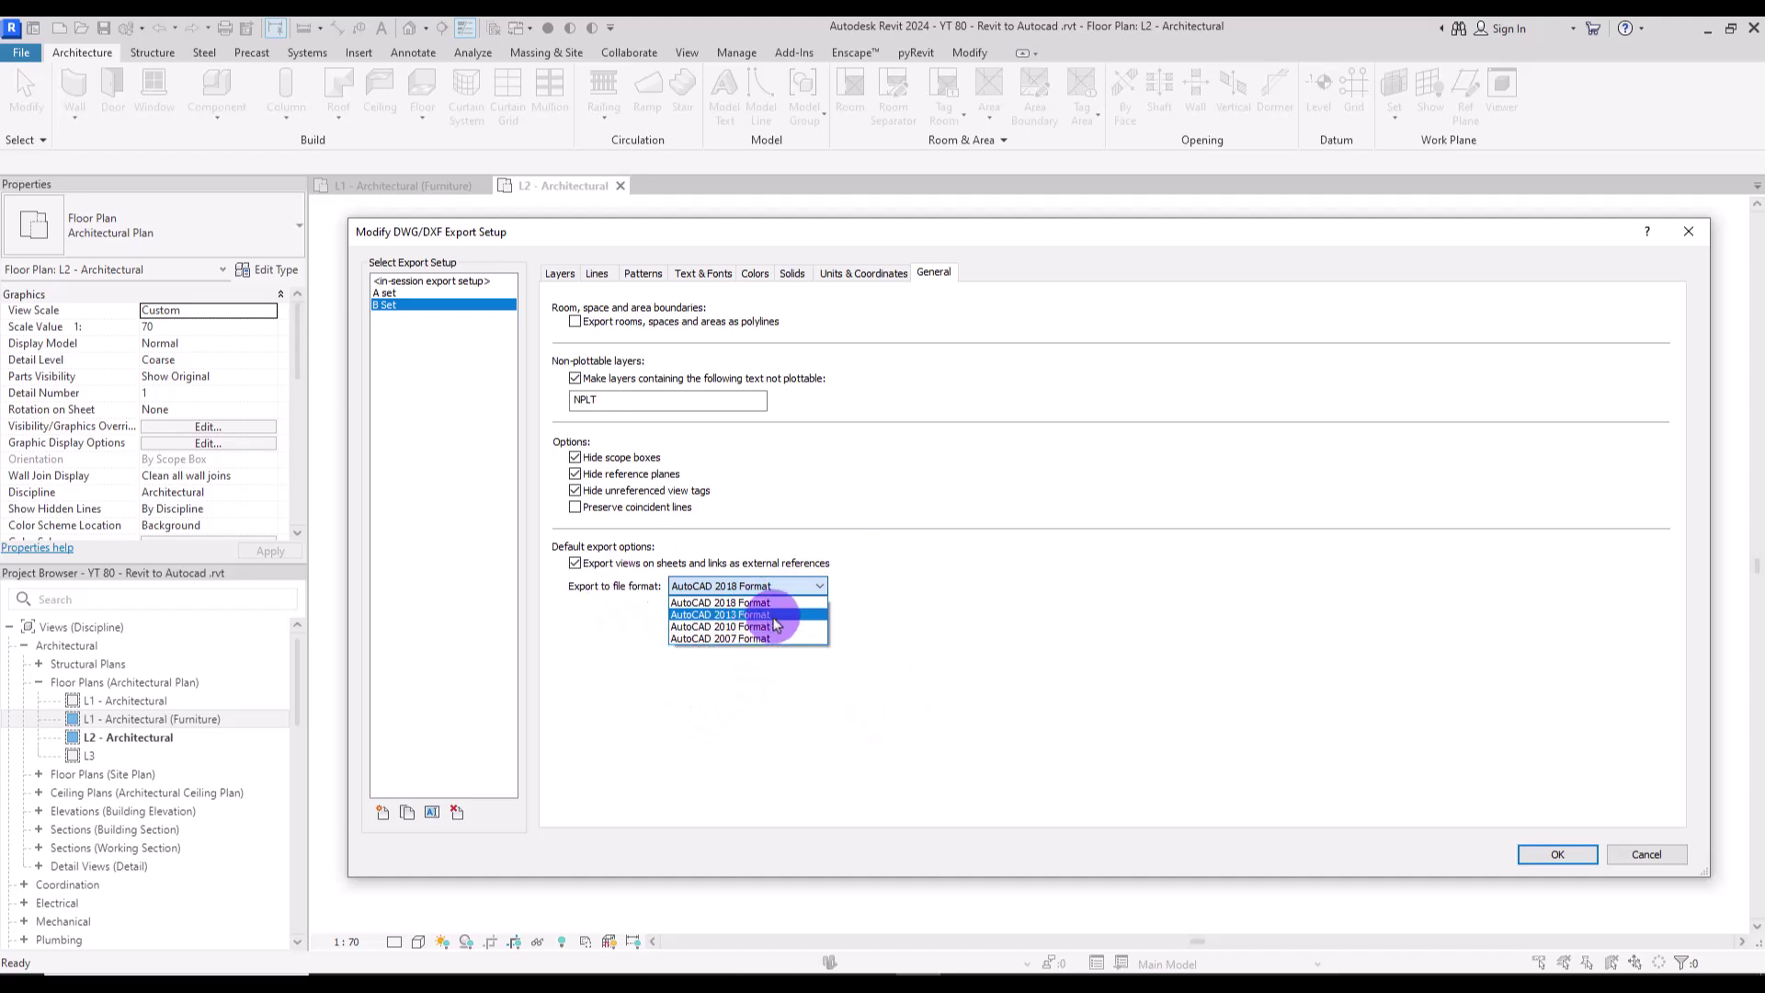
click(736, 614)
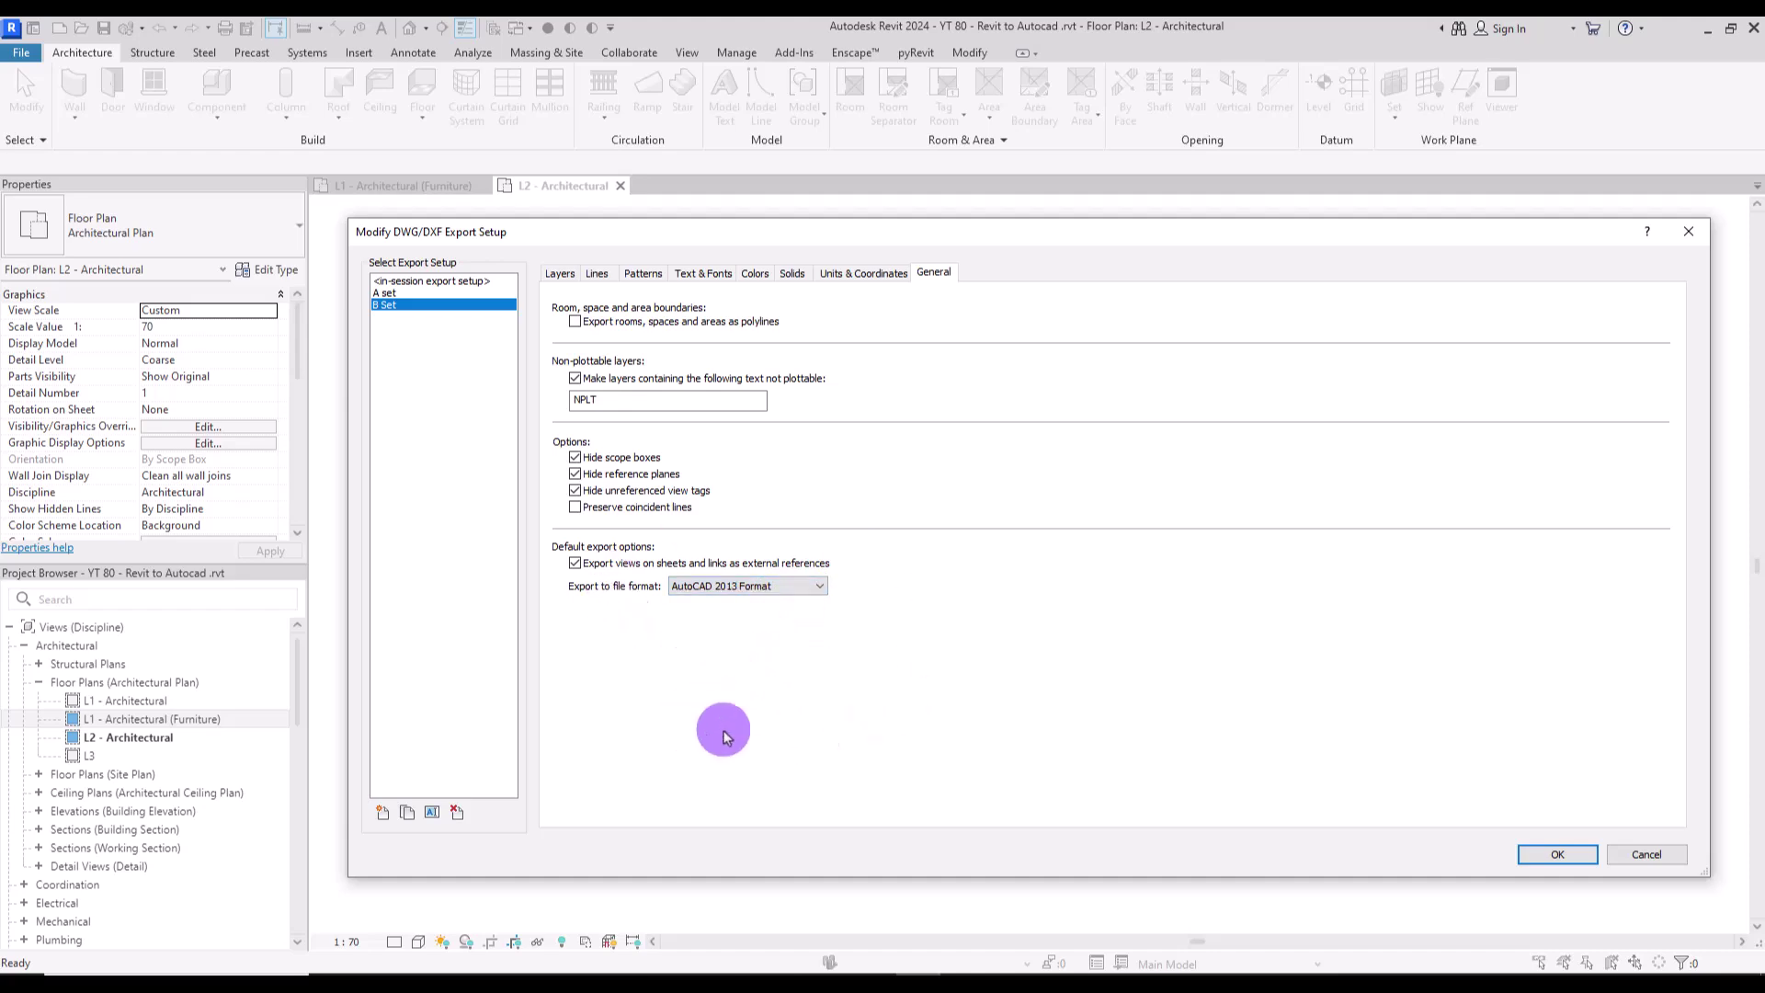
click(1559, 855)
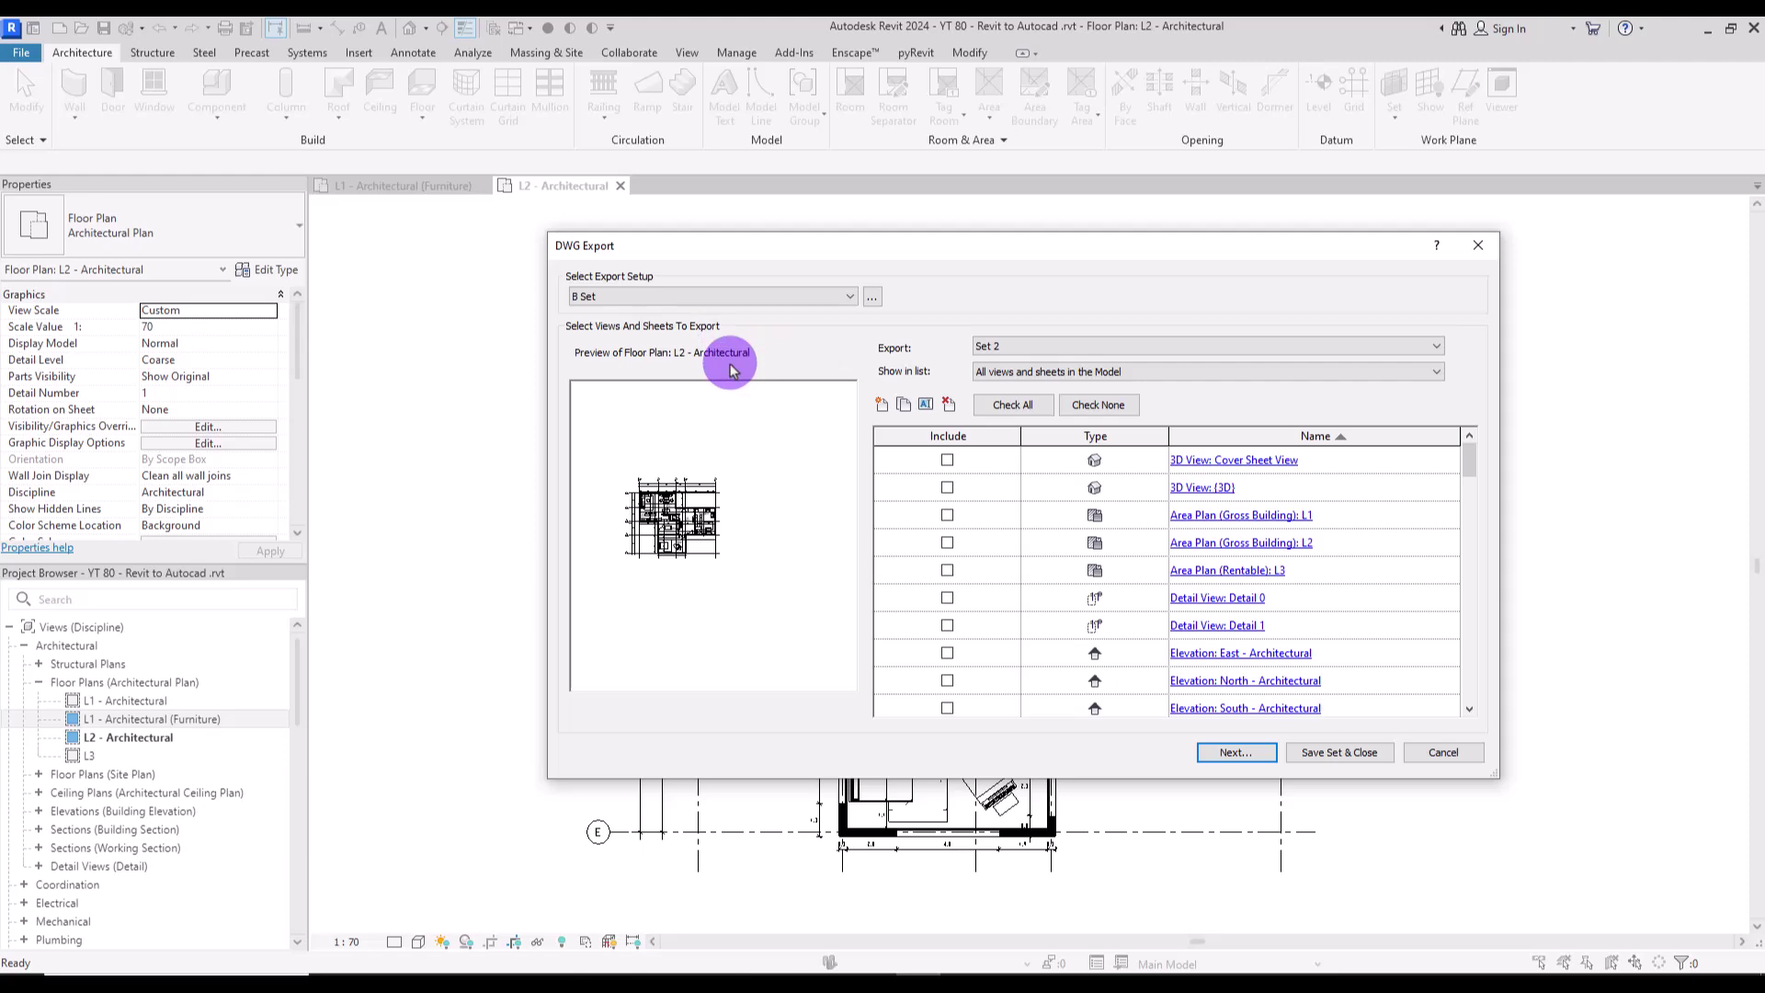
Export the L2 - Architectural floor plan to the Desktop as an AutoCAD 2013 DWG with the prefix YT 80 - Revit to Autocad 2.
click(1250, 753)
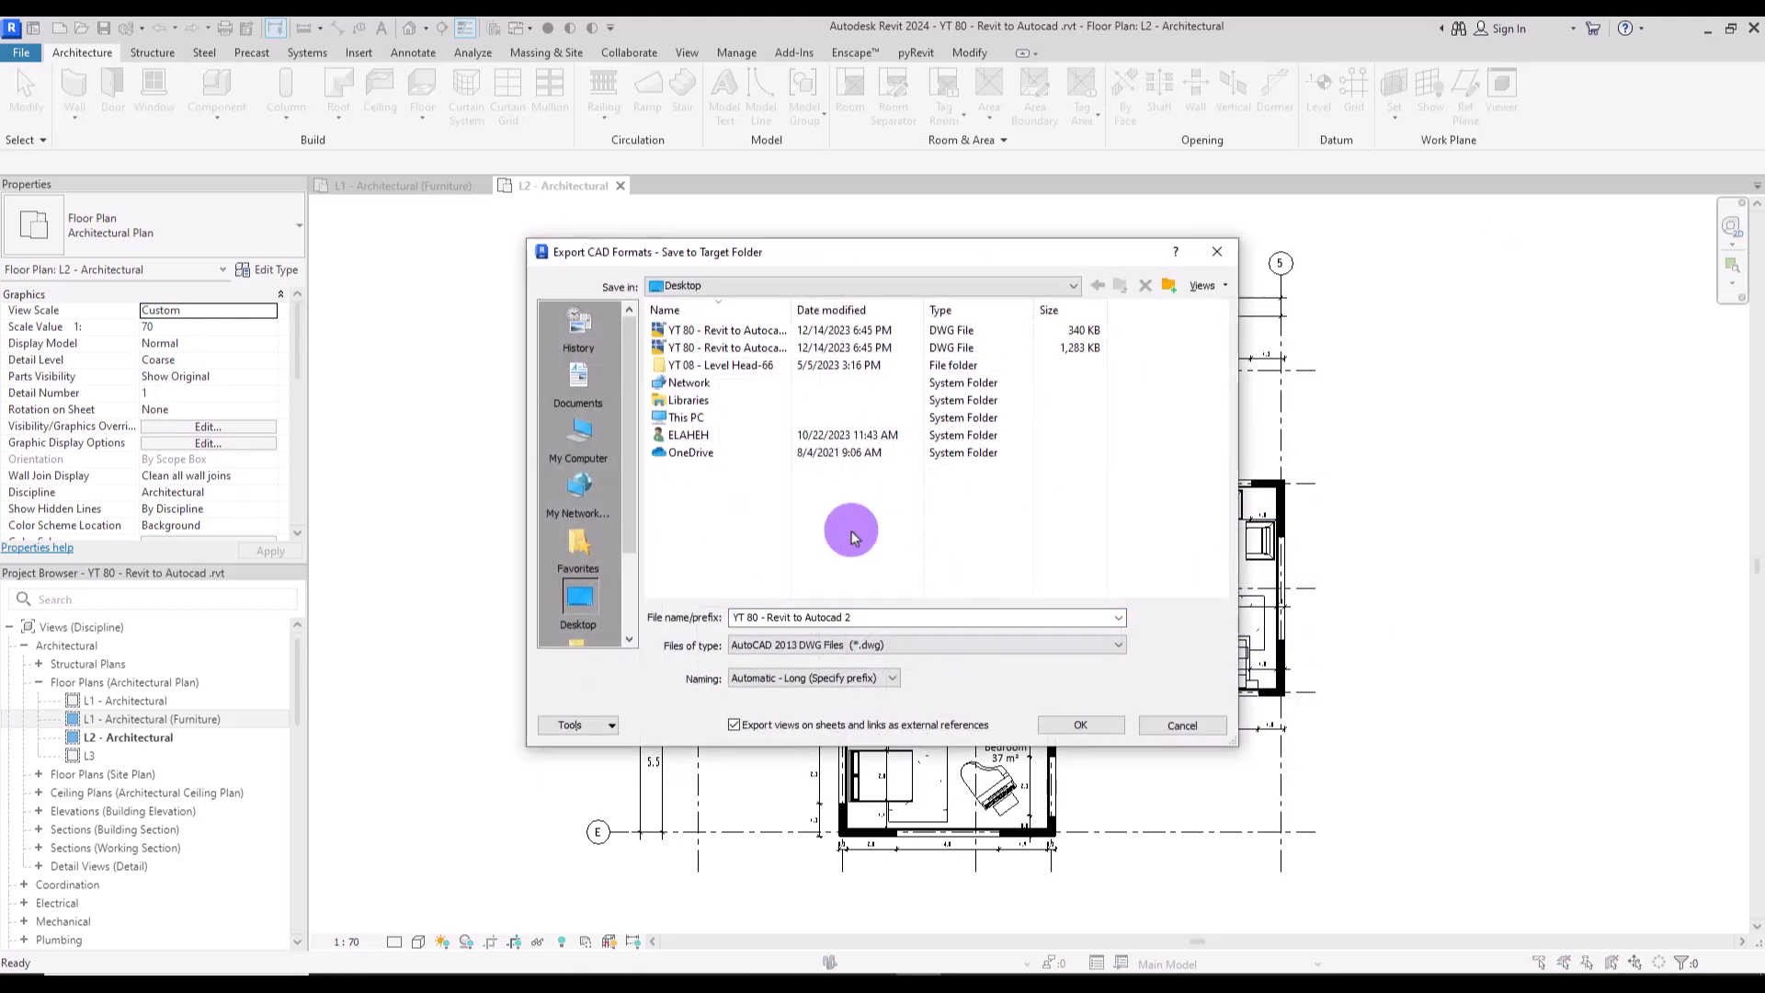
click(1081, 724)
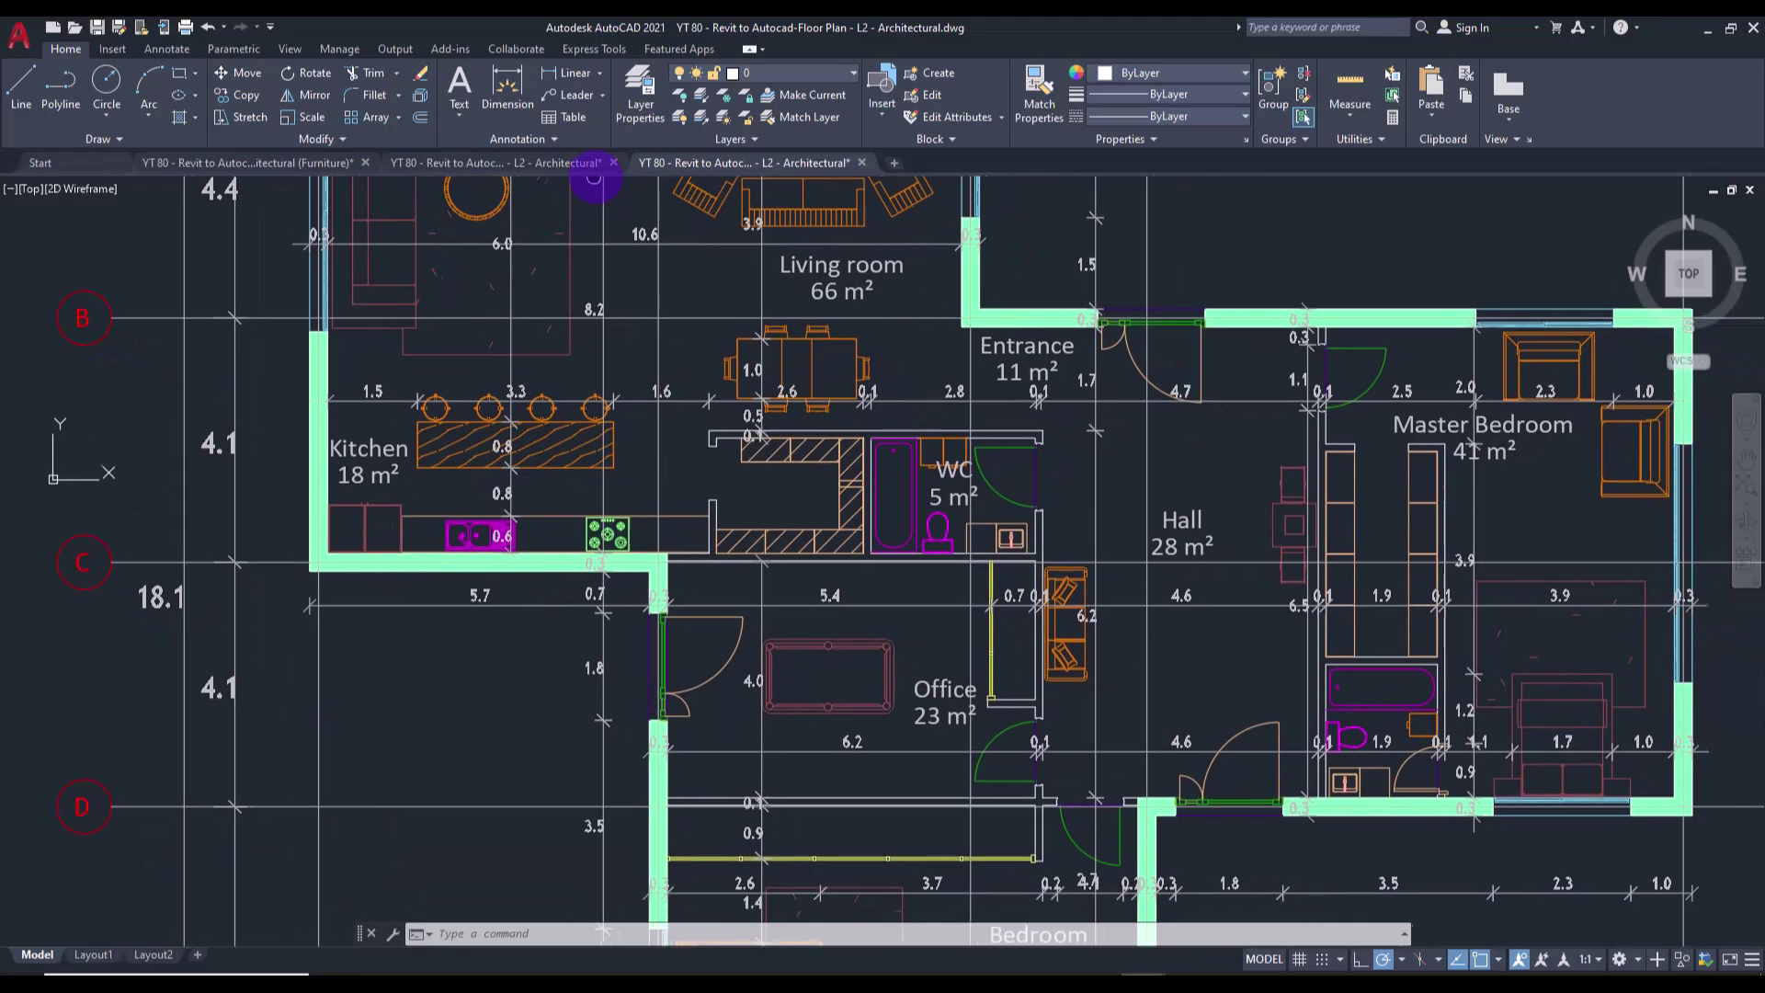
In AutoCAD, check the layer of the living room's outer wall line along grid A in the exported L2 drawing.
middle_drag(781, 329, 920, 770)
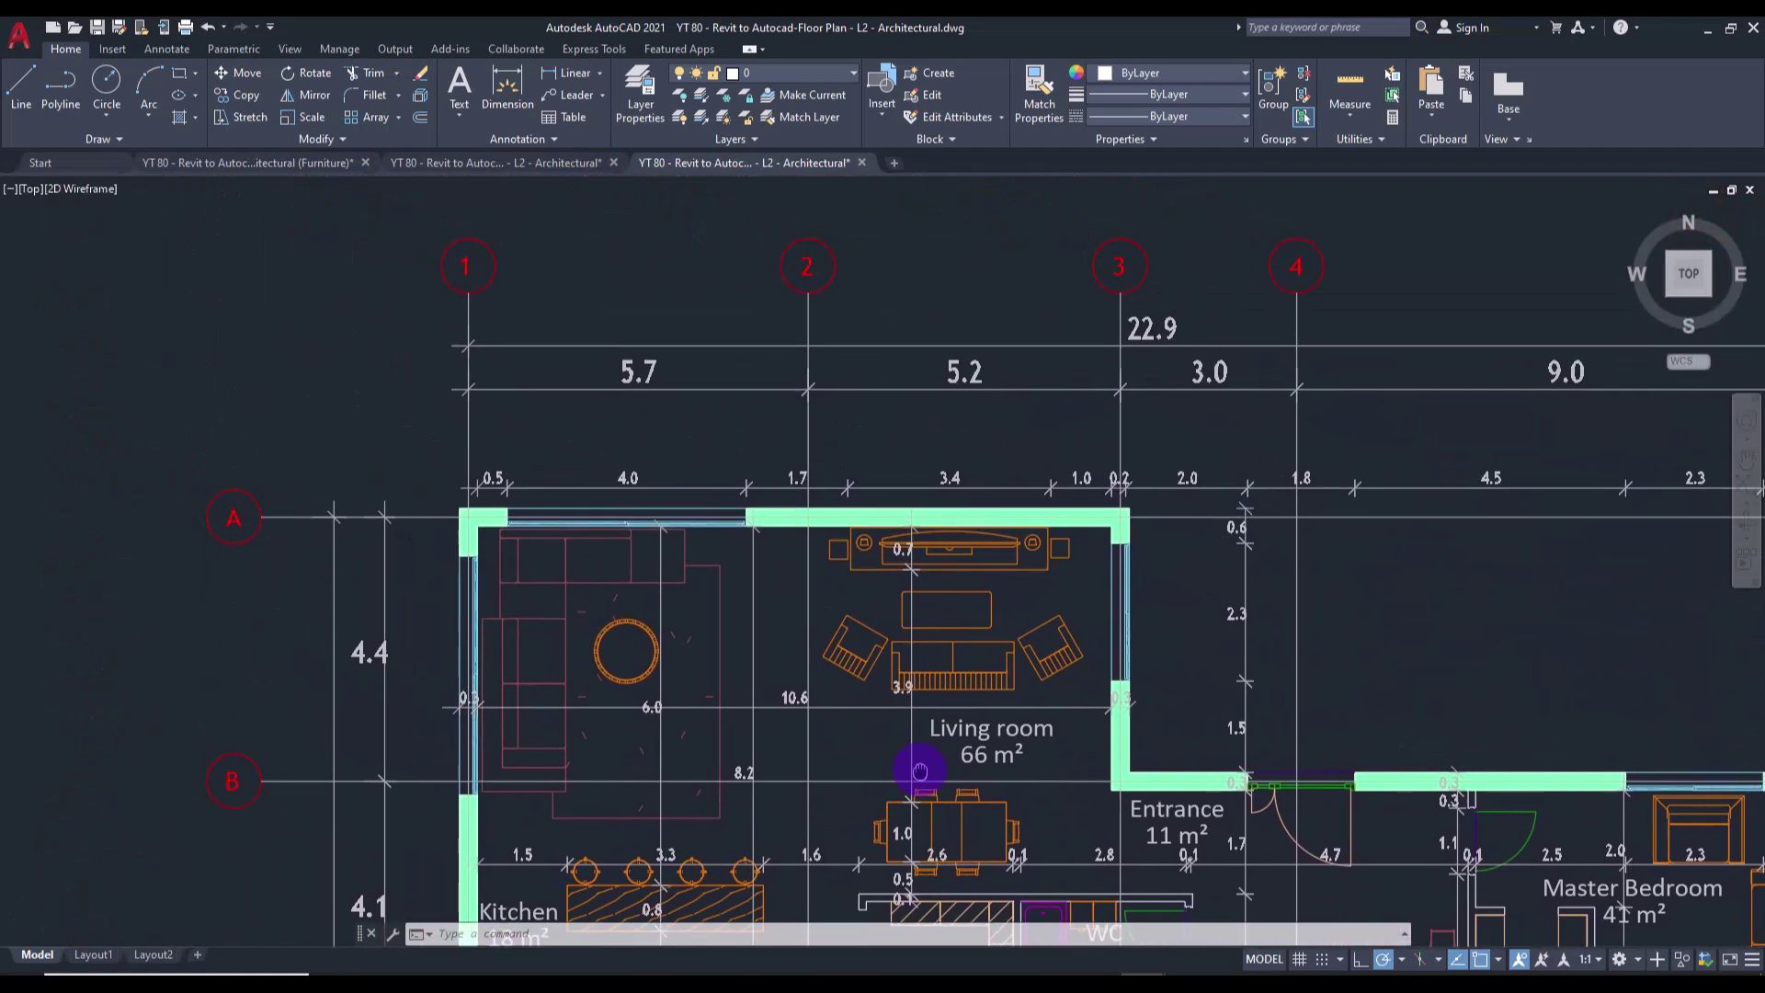
click(894, 506)
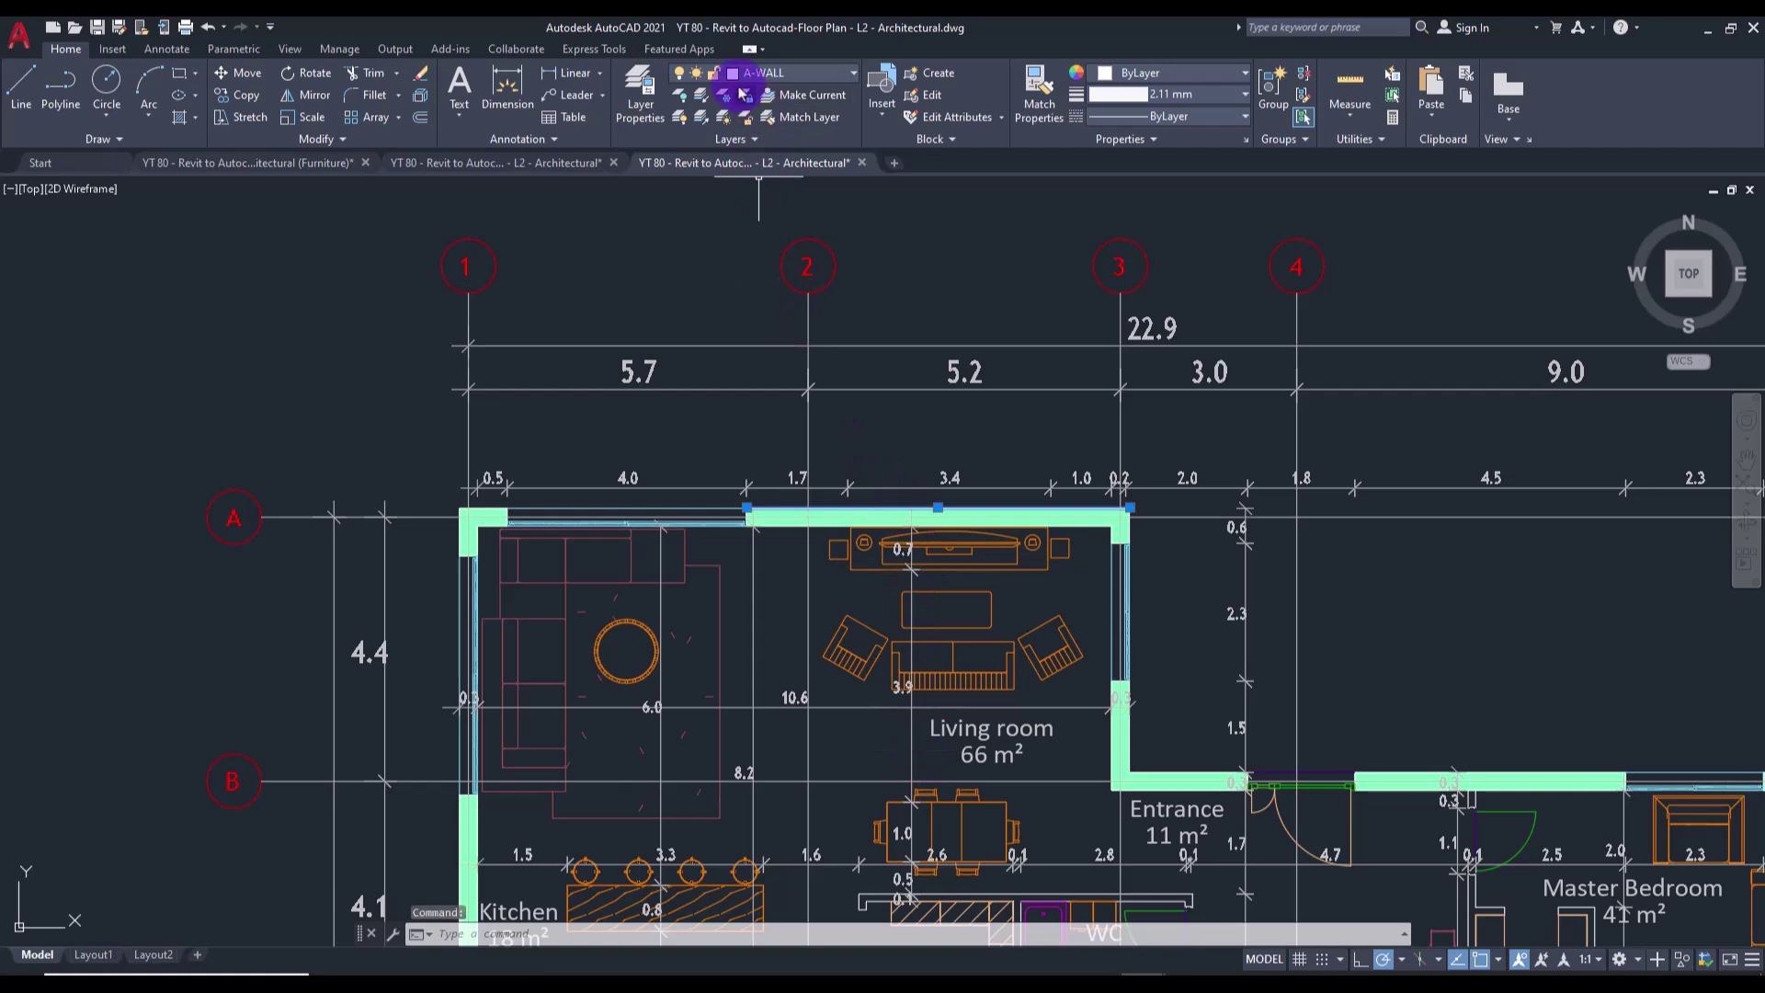
key(Escape)
key(Escape)
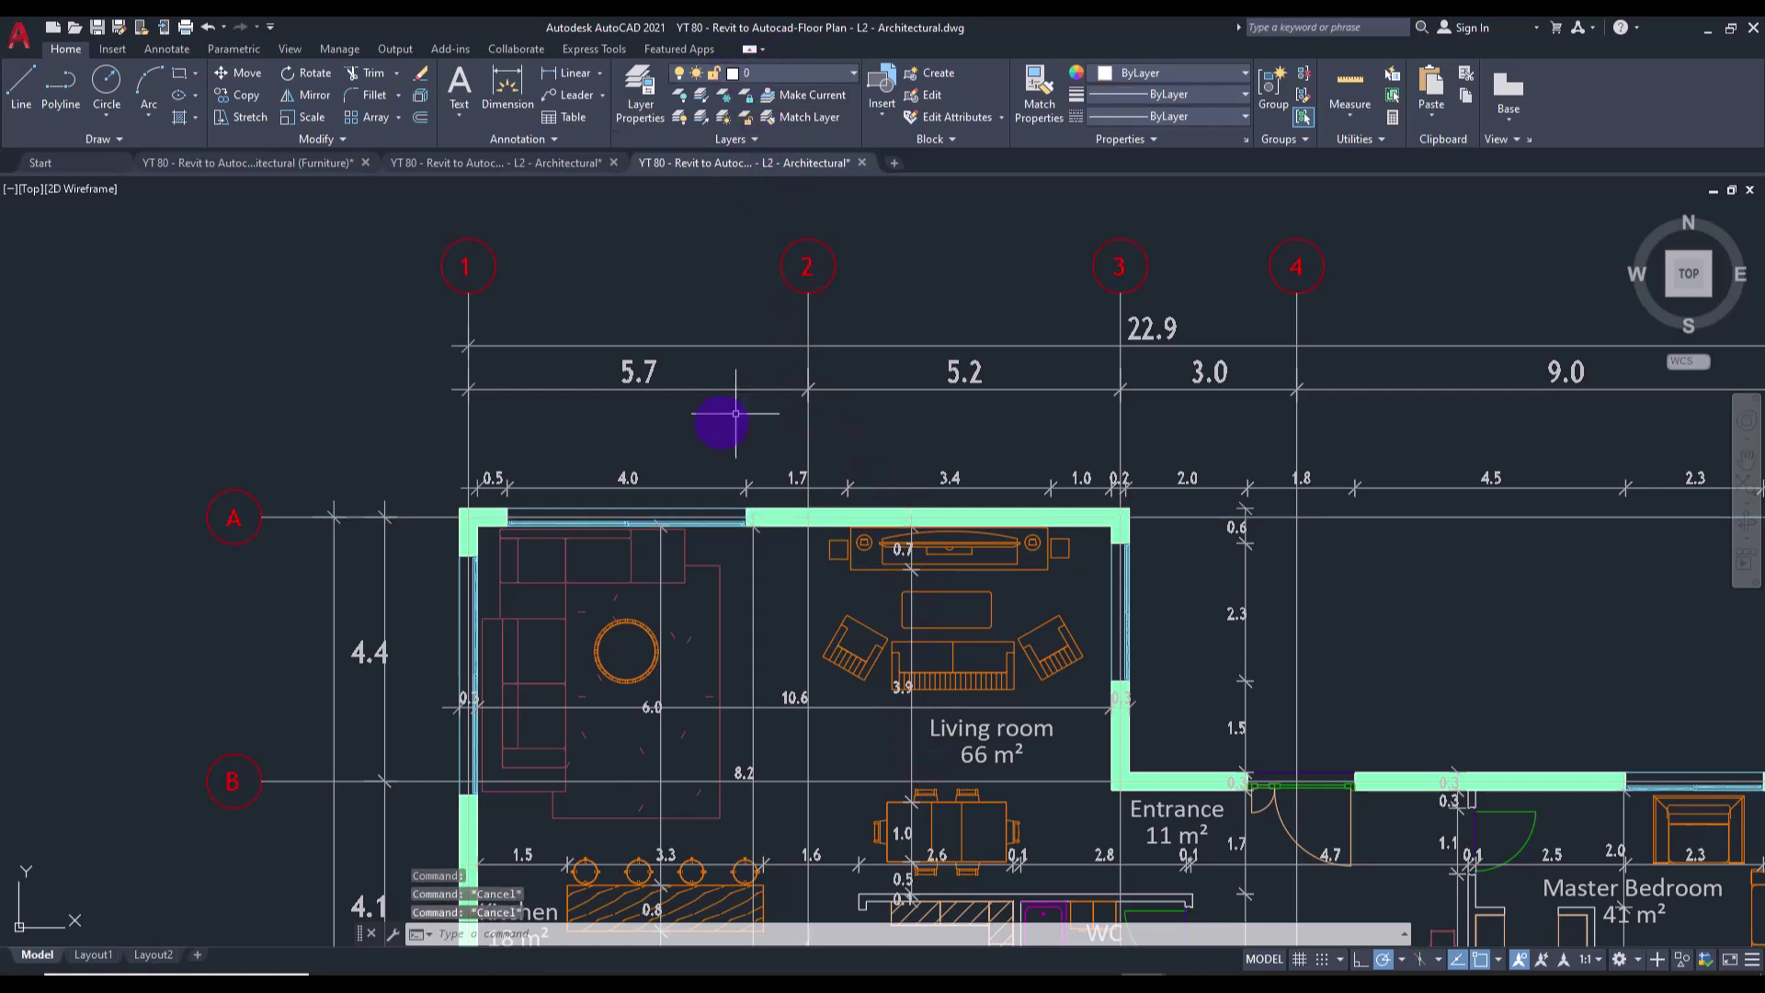
Inspect the layer and color index of the window on grid A, and check the dimensions between grids 2 and 3.
click(680, 509)
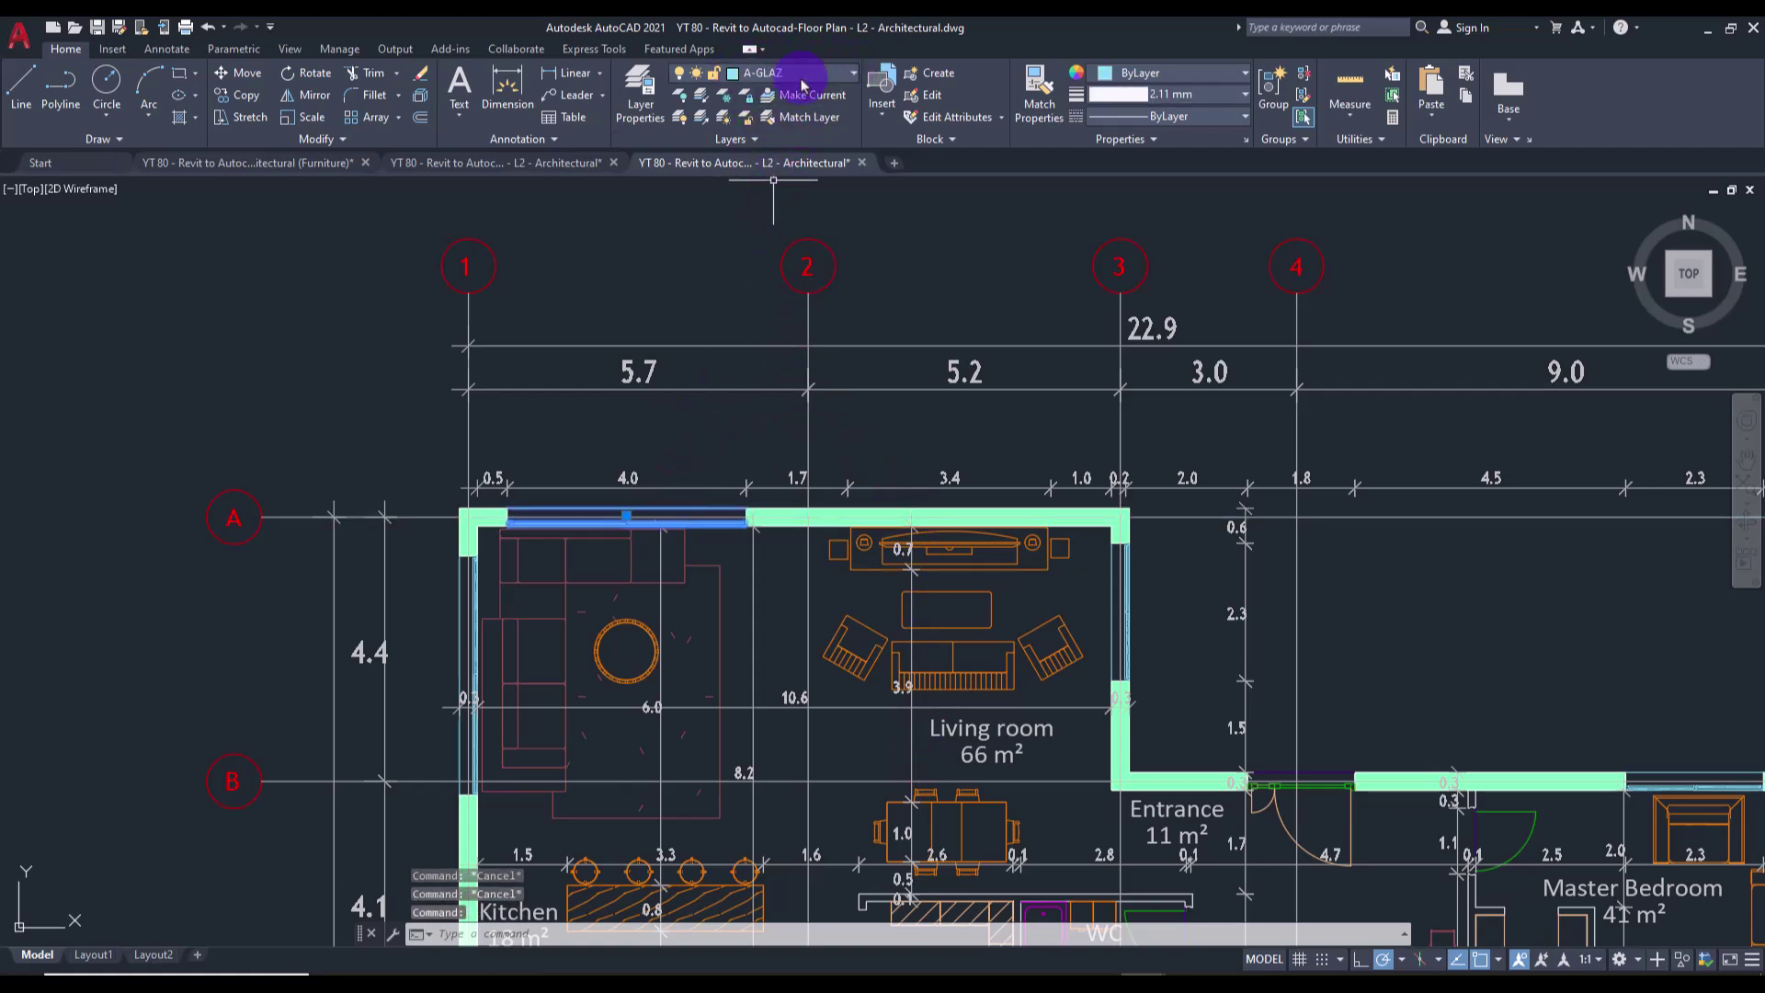
click(729, 79)
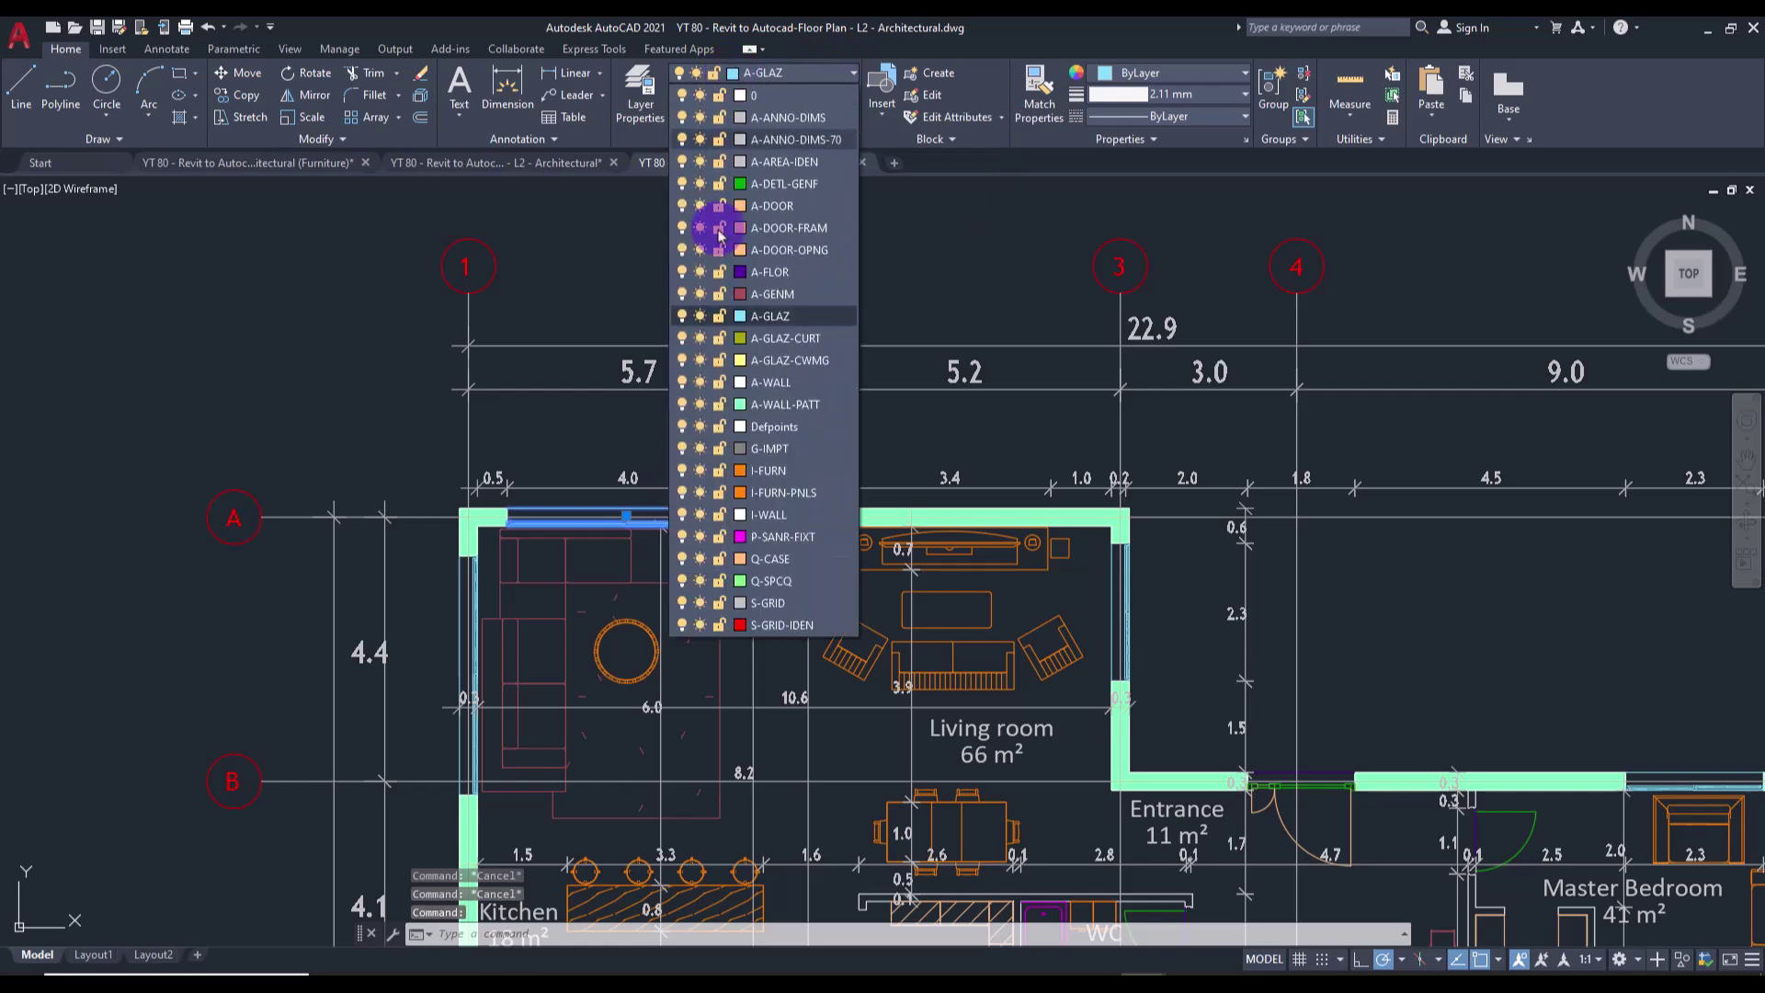
click(741, 327)
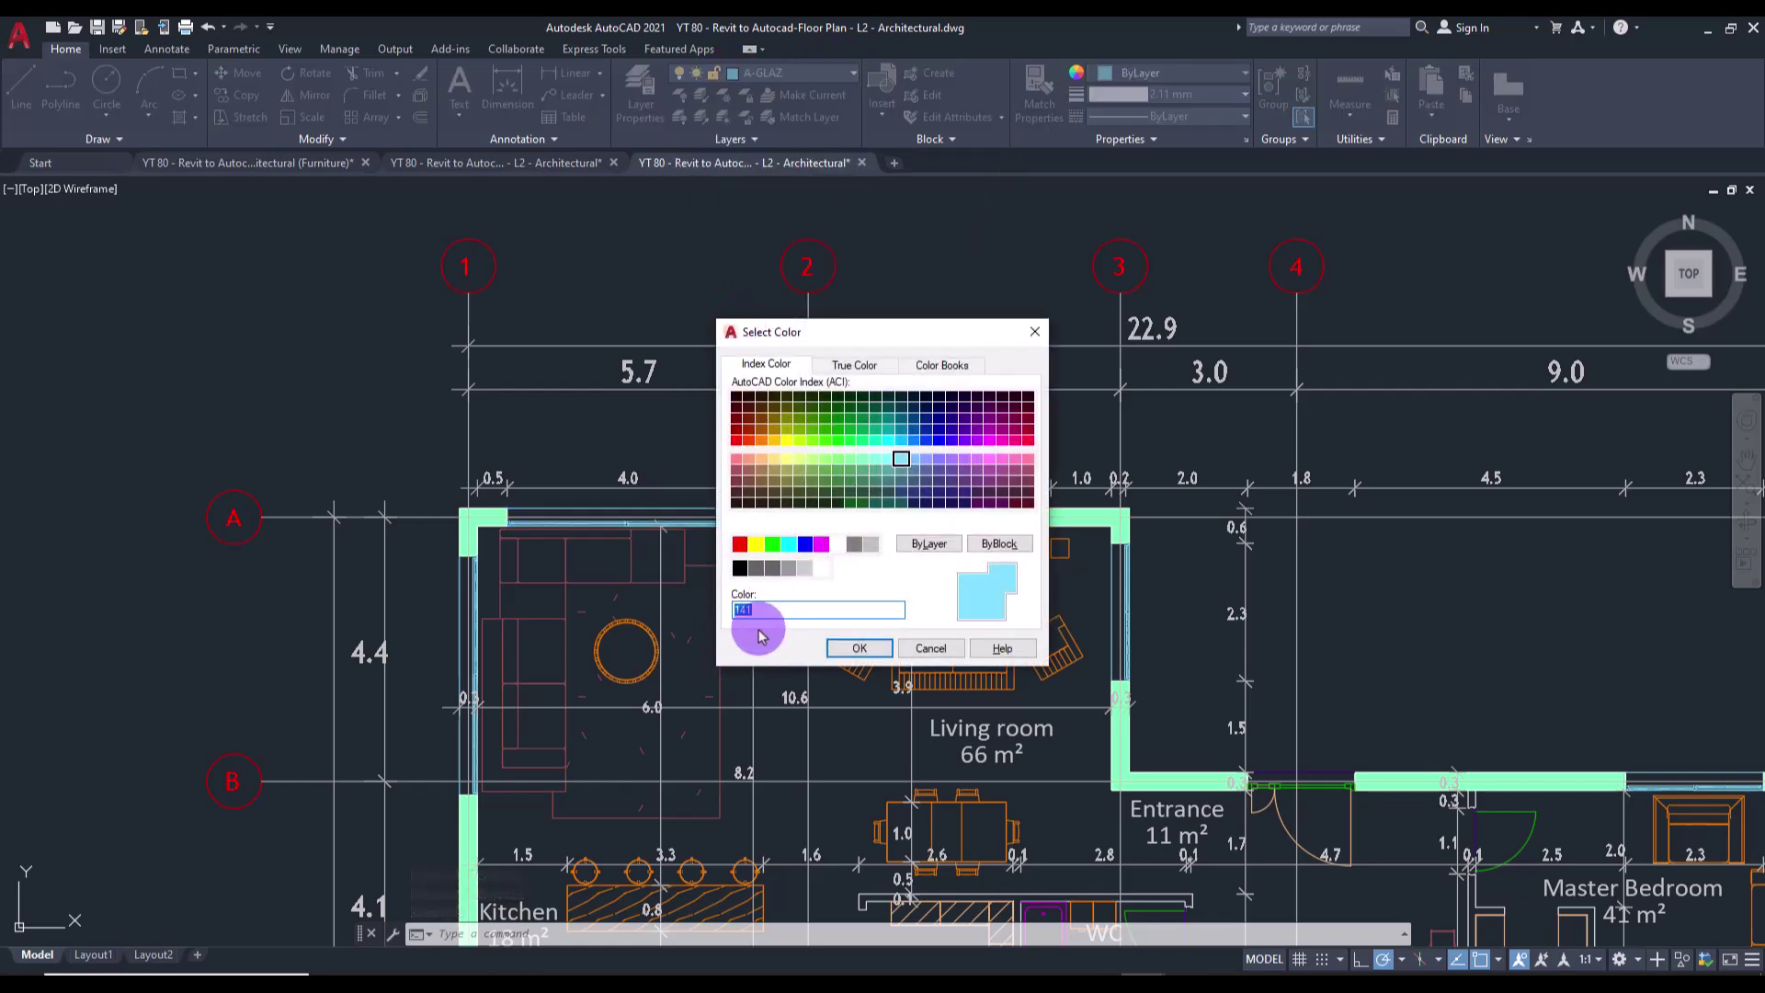
click(1030, 336)
click(969, 268)
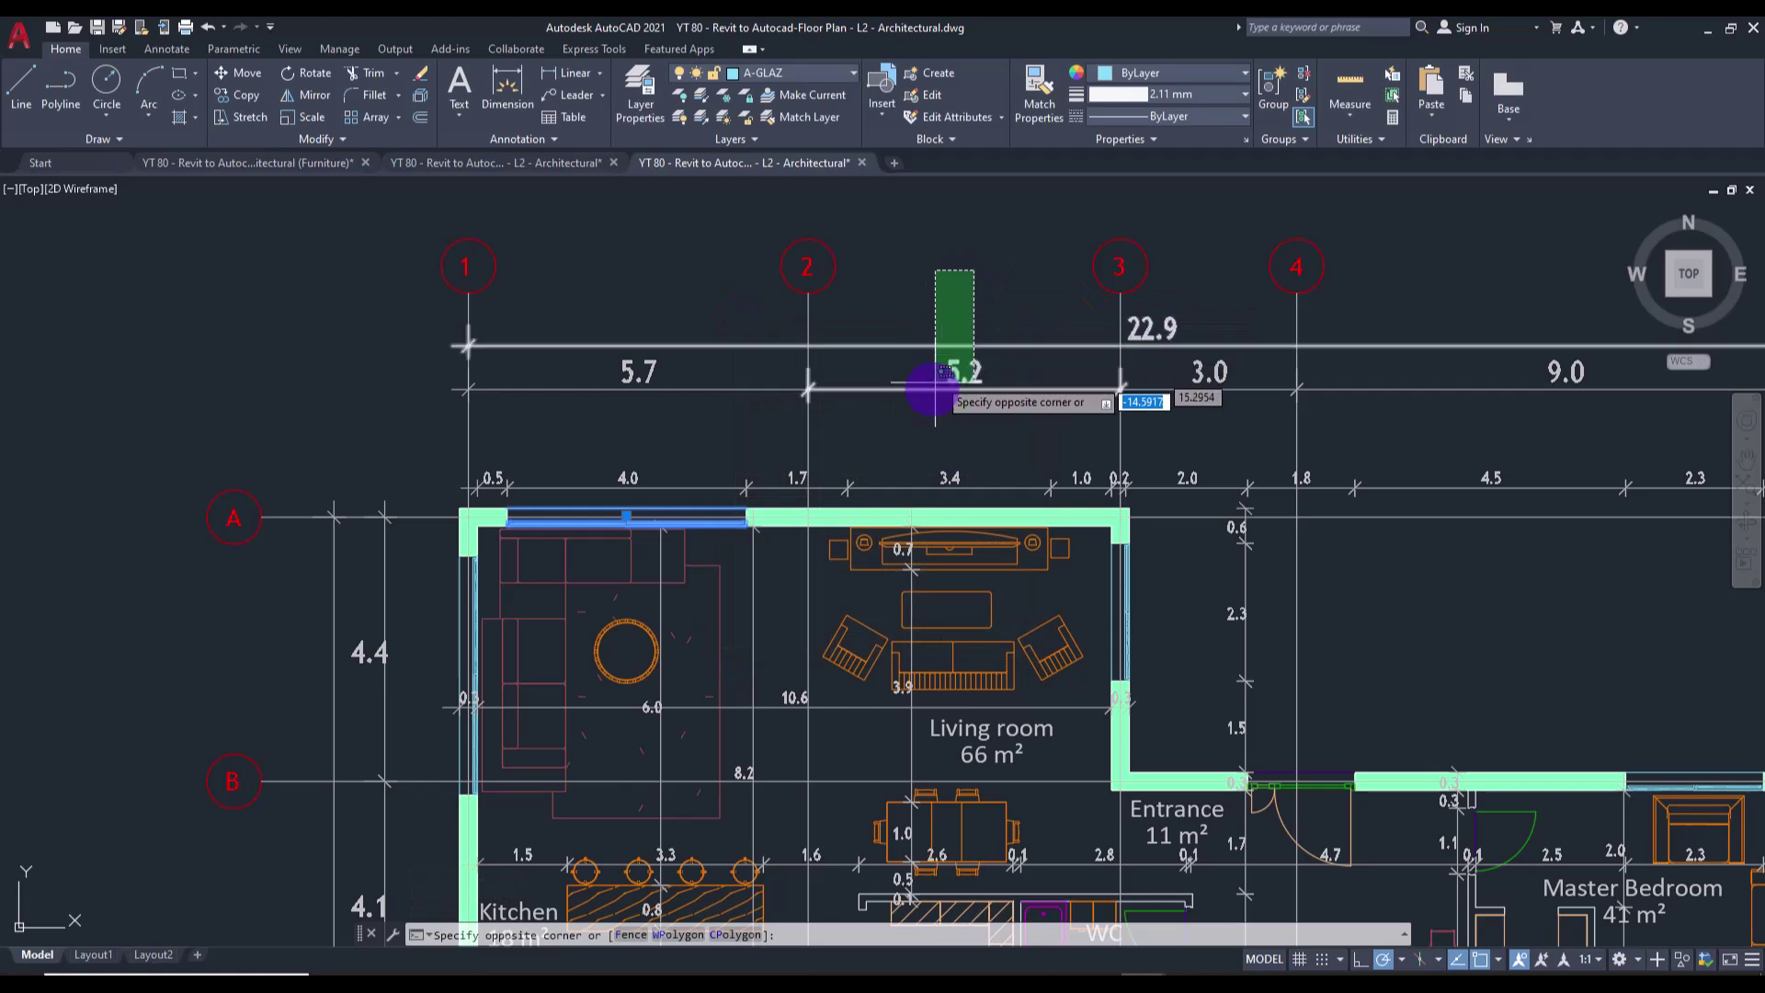
click(919, 425)
key(Escape)
key(Escape)
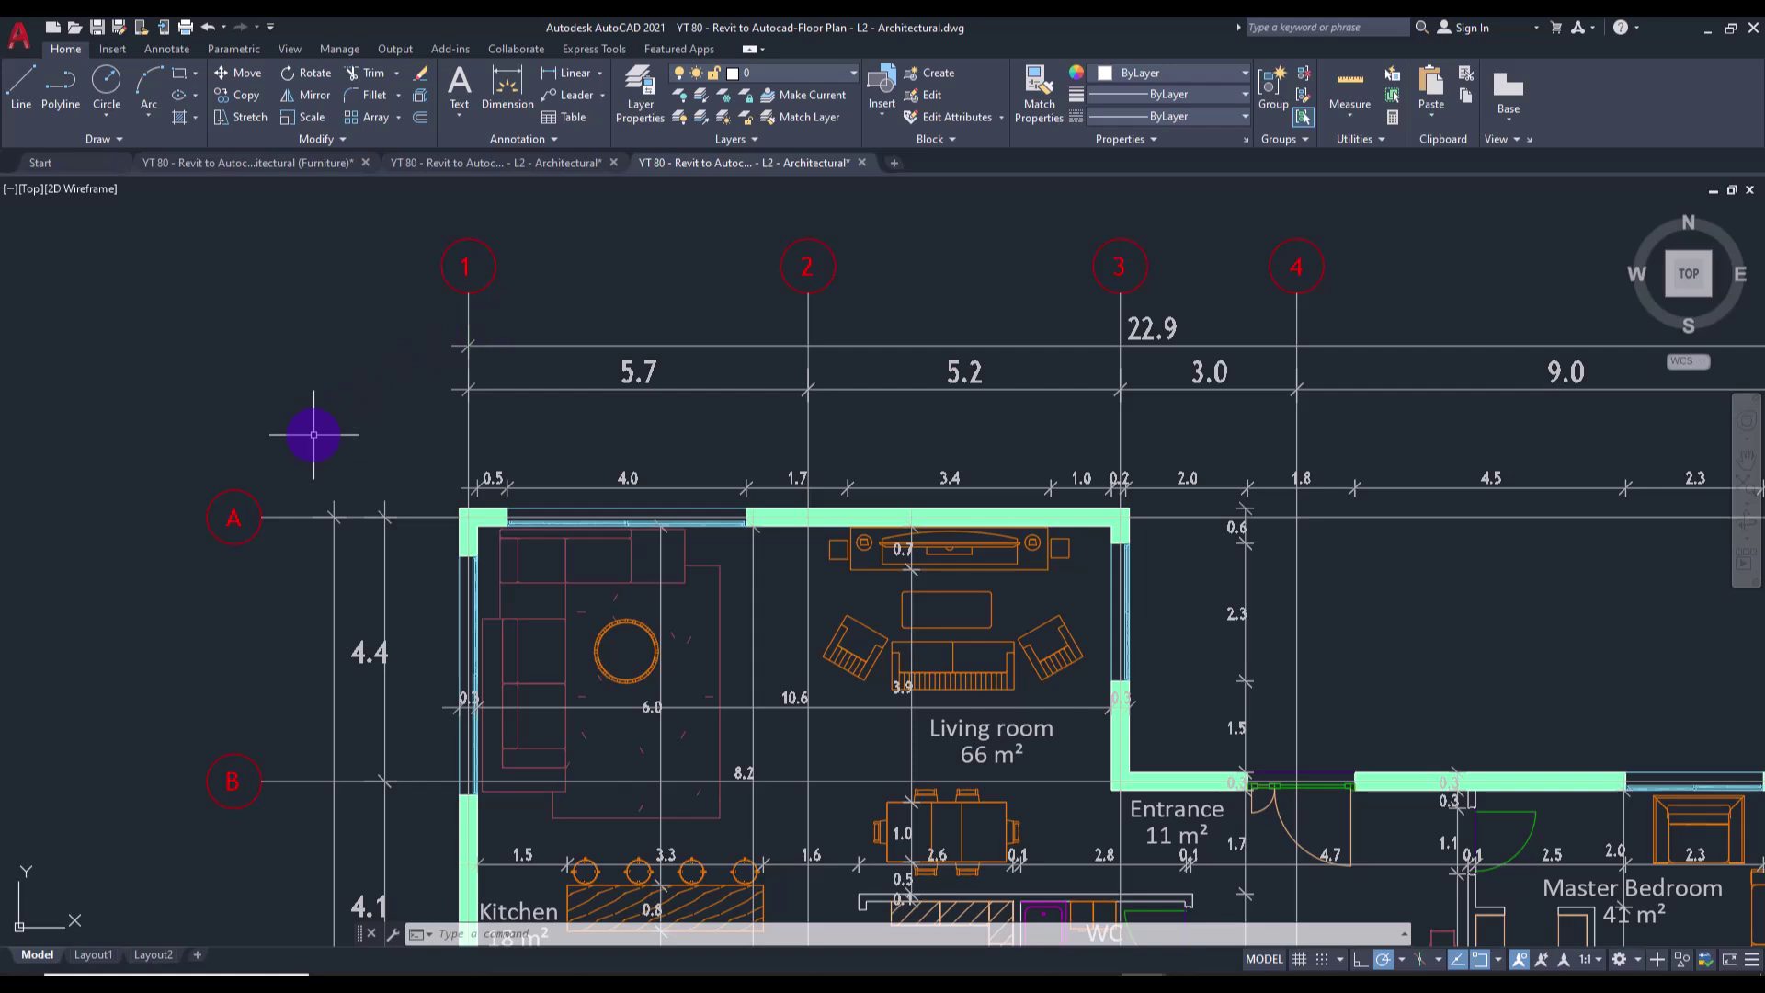
Check grid line A's CENTER linetype and set the global linetype scale factor to 0.02.
click(289, 519)
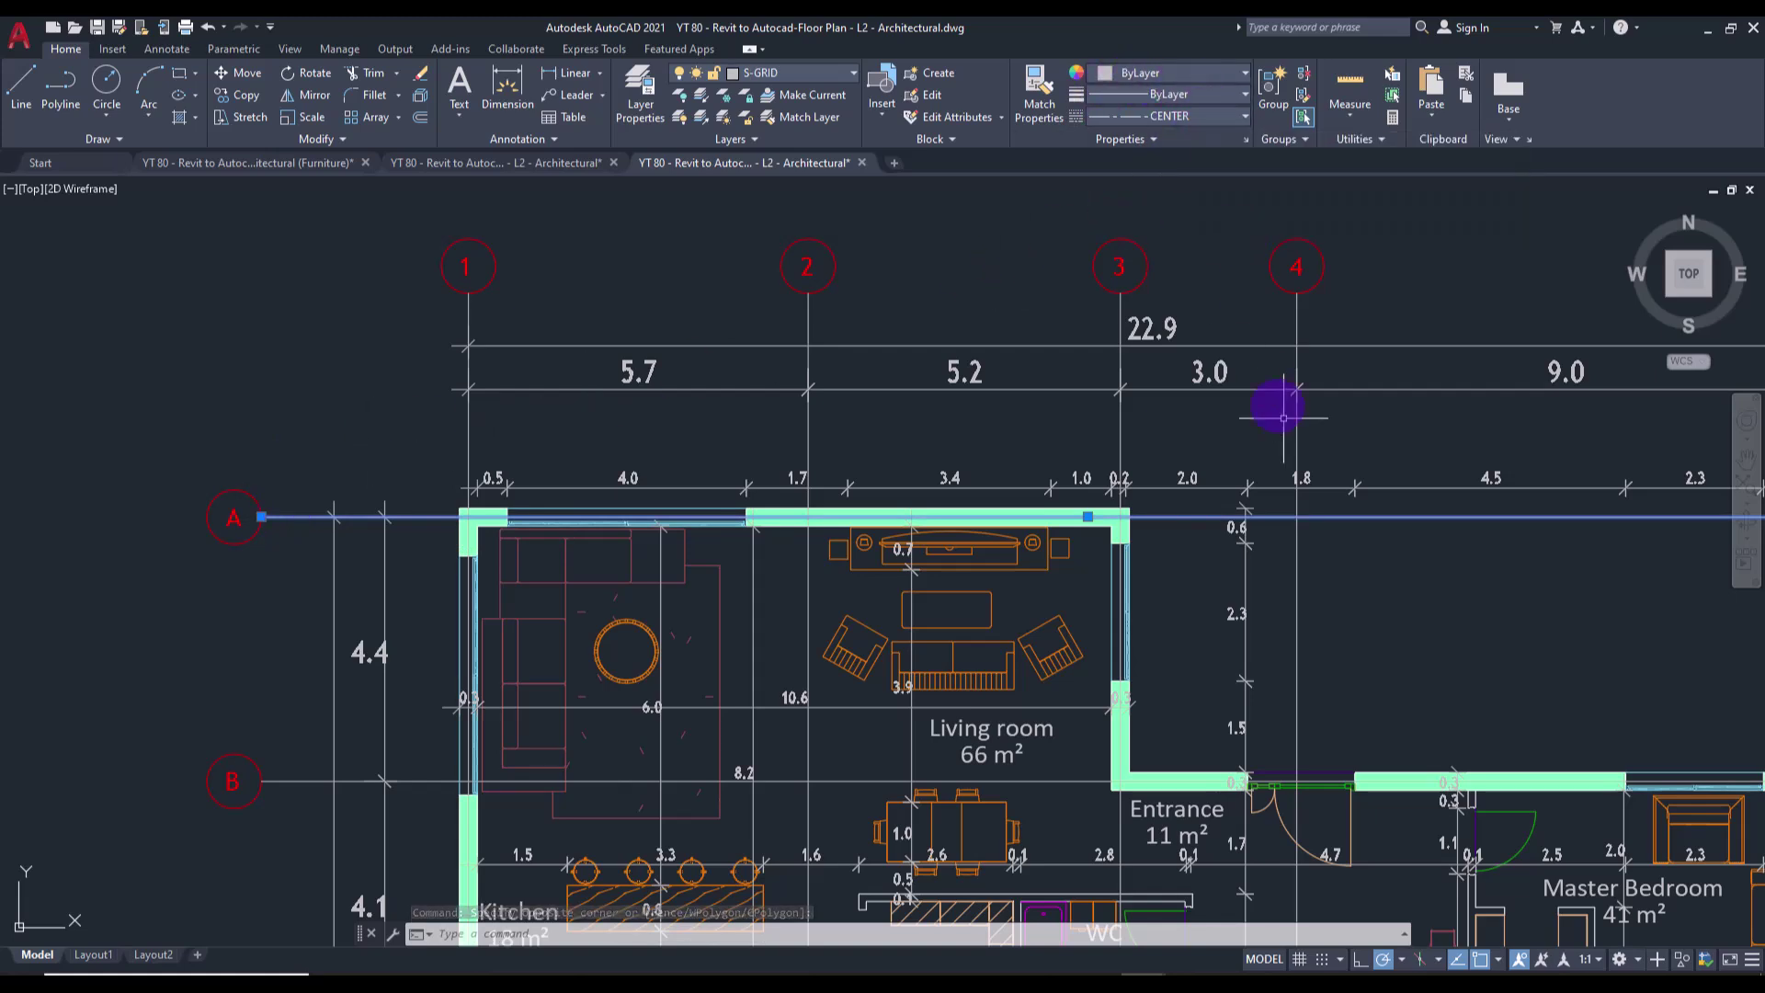
click(1227, 118)
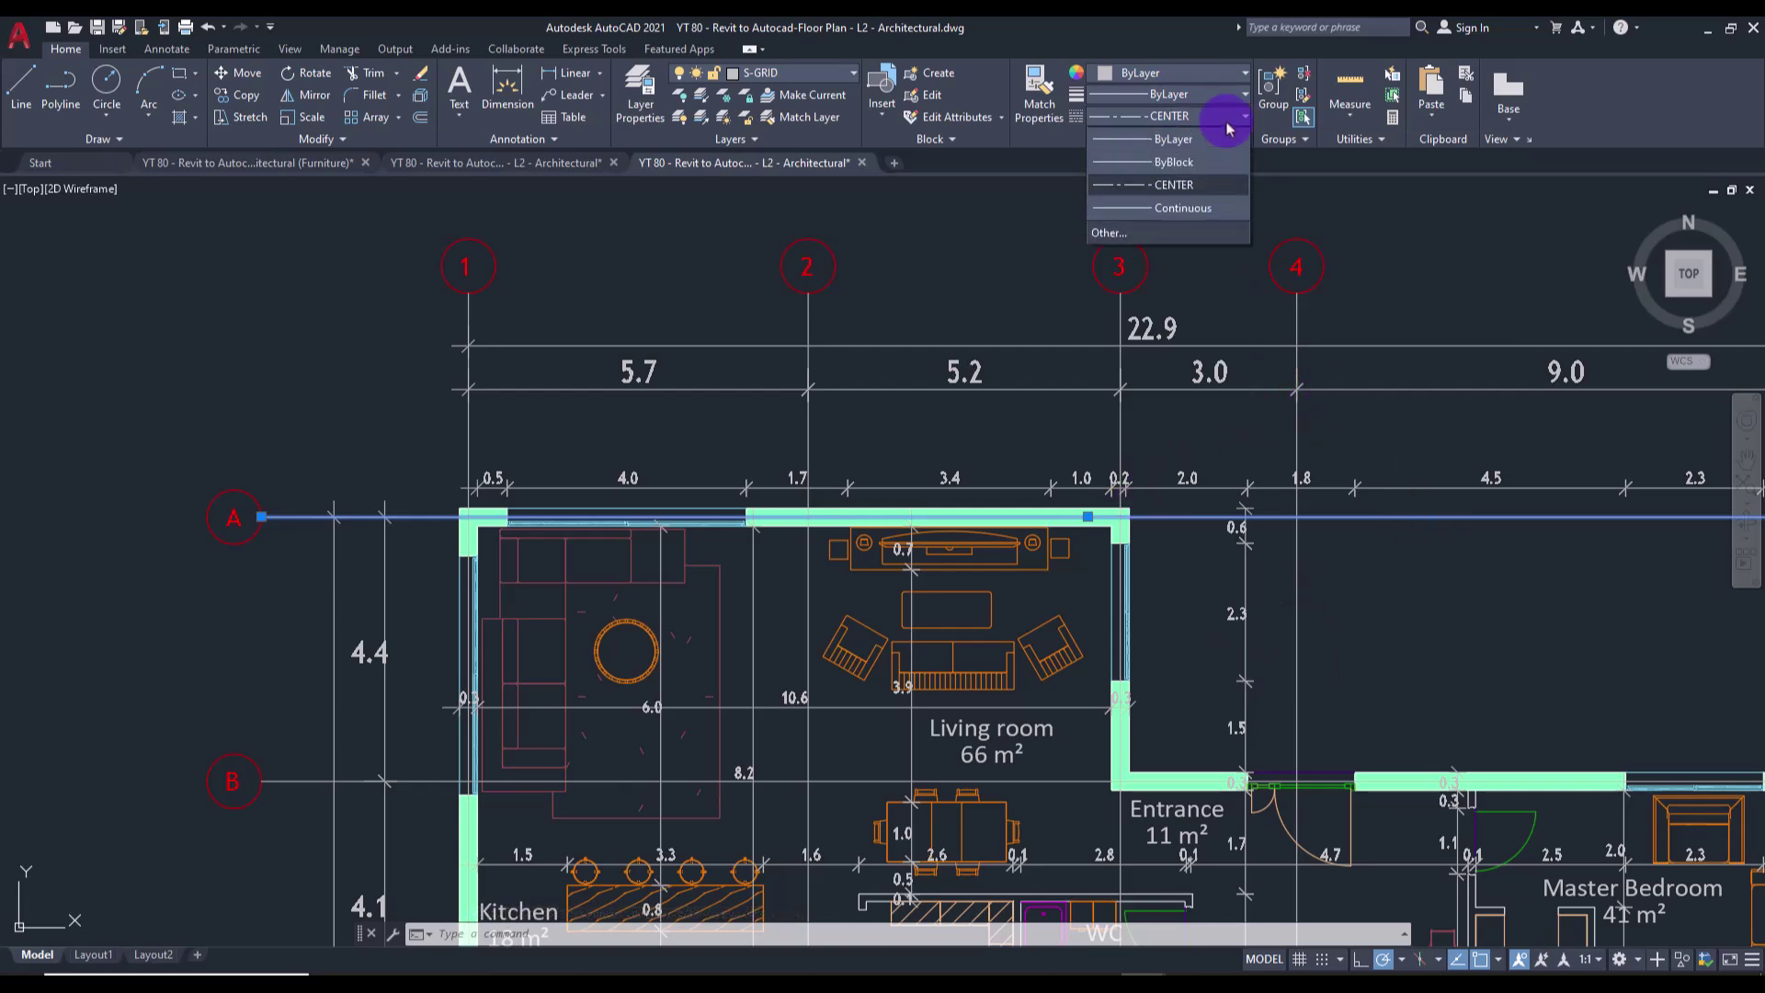
click(1106, 233)
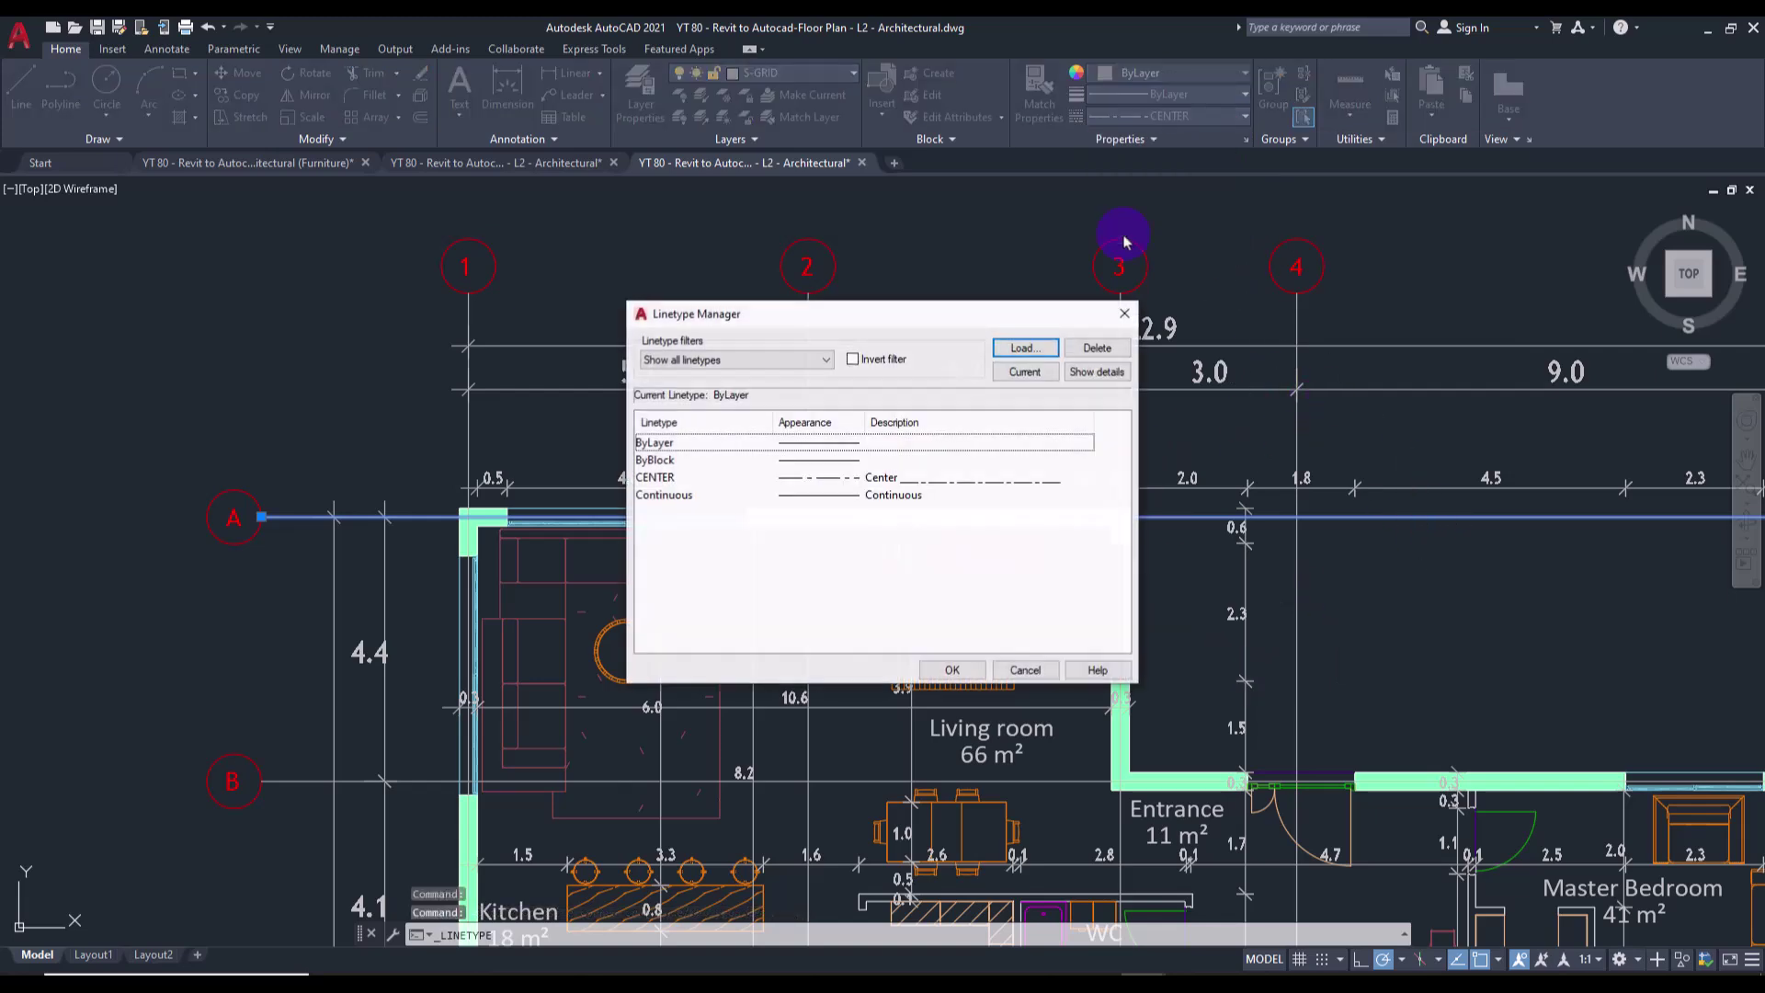
click(834, 480)
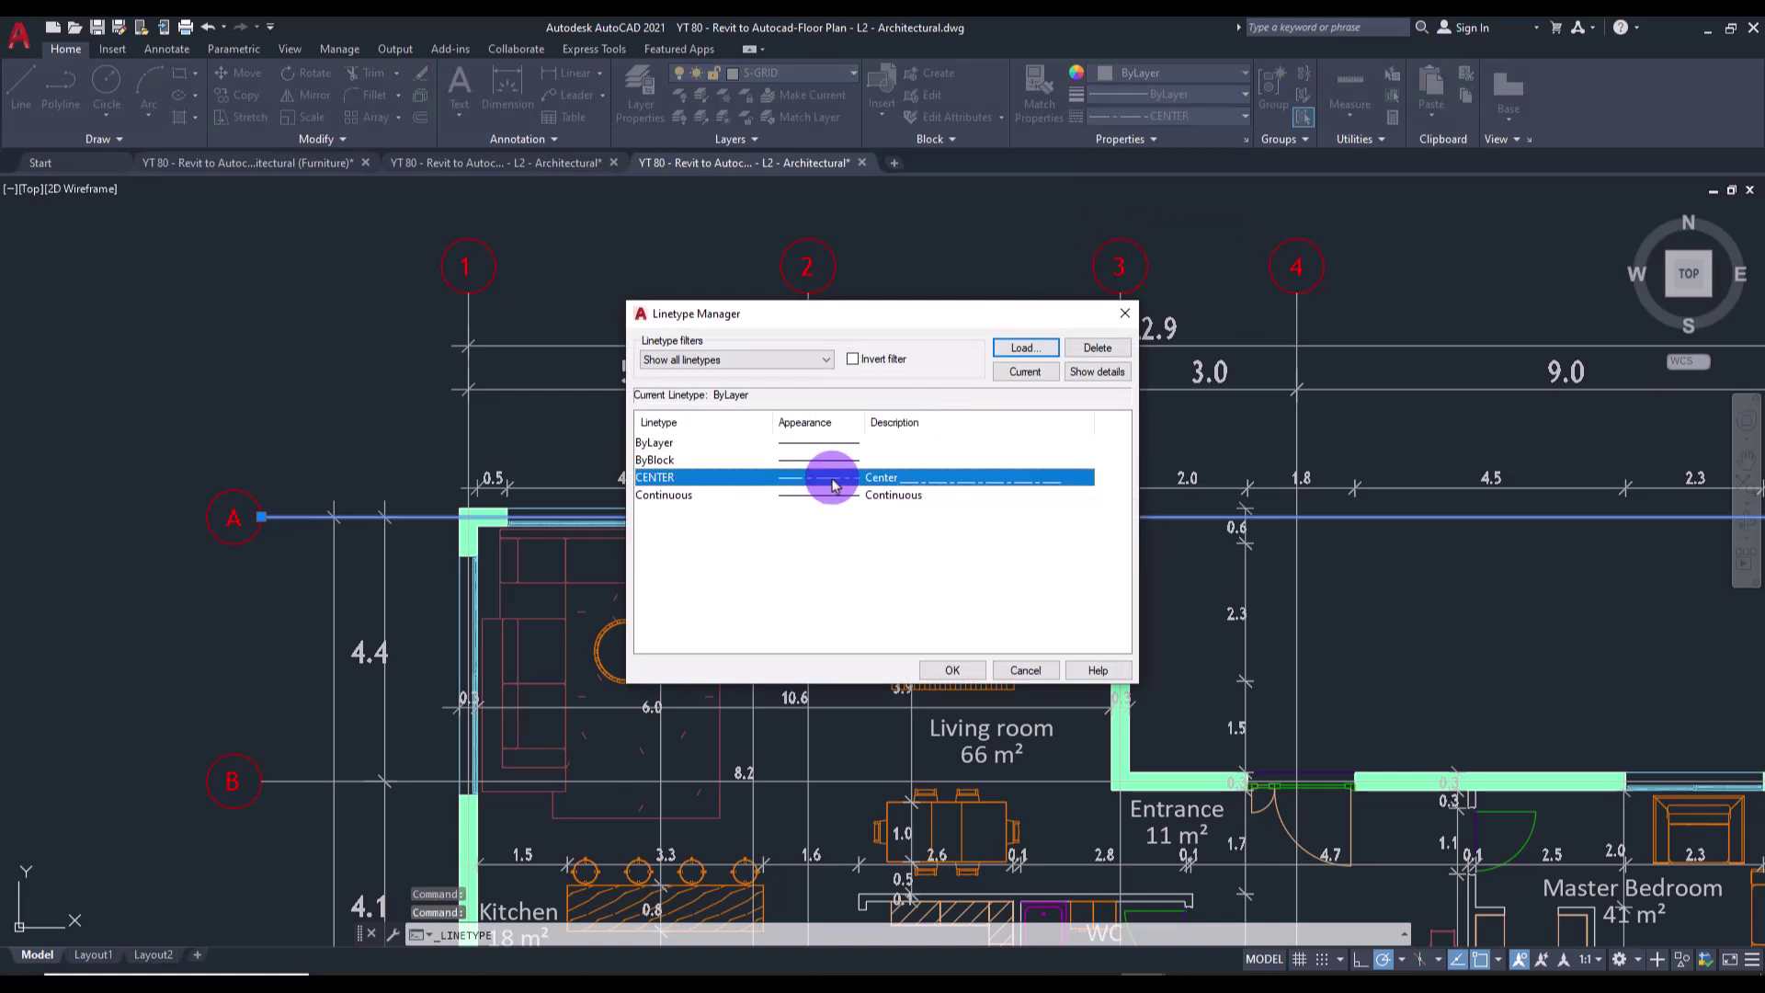
click(1099, 374)
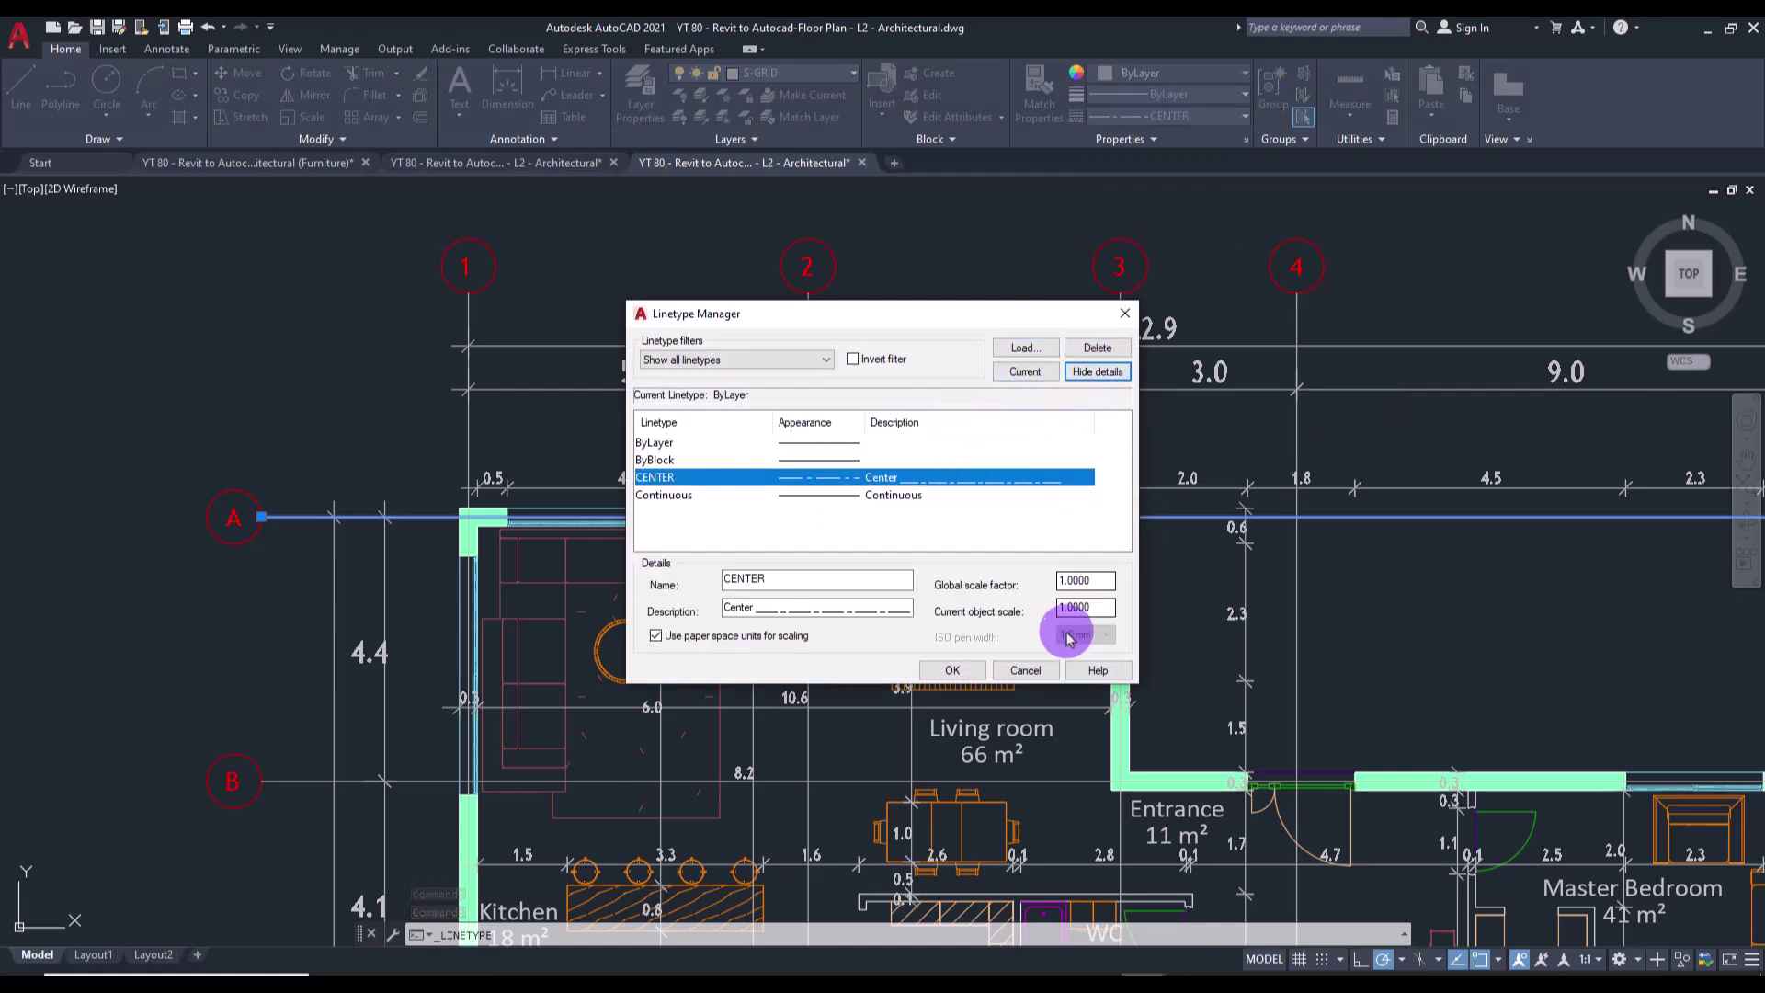
drag(1097, 581, 1036, 576)
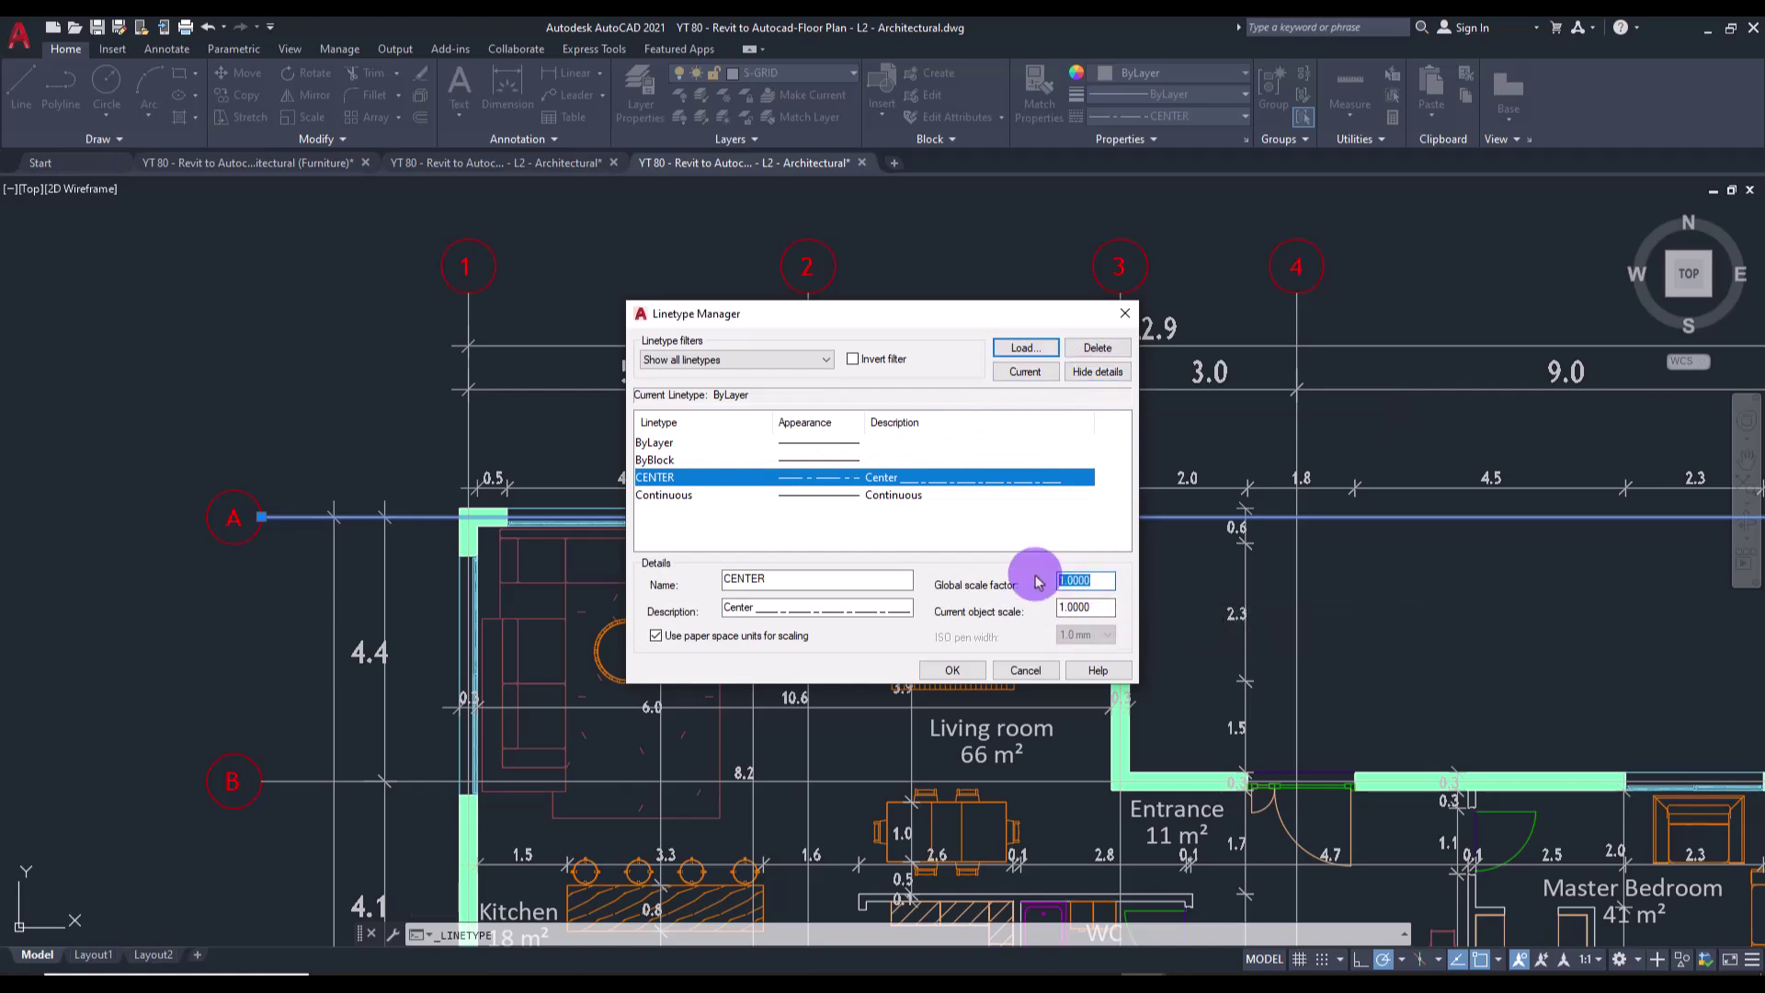
text(0.0)
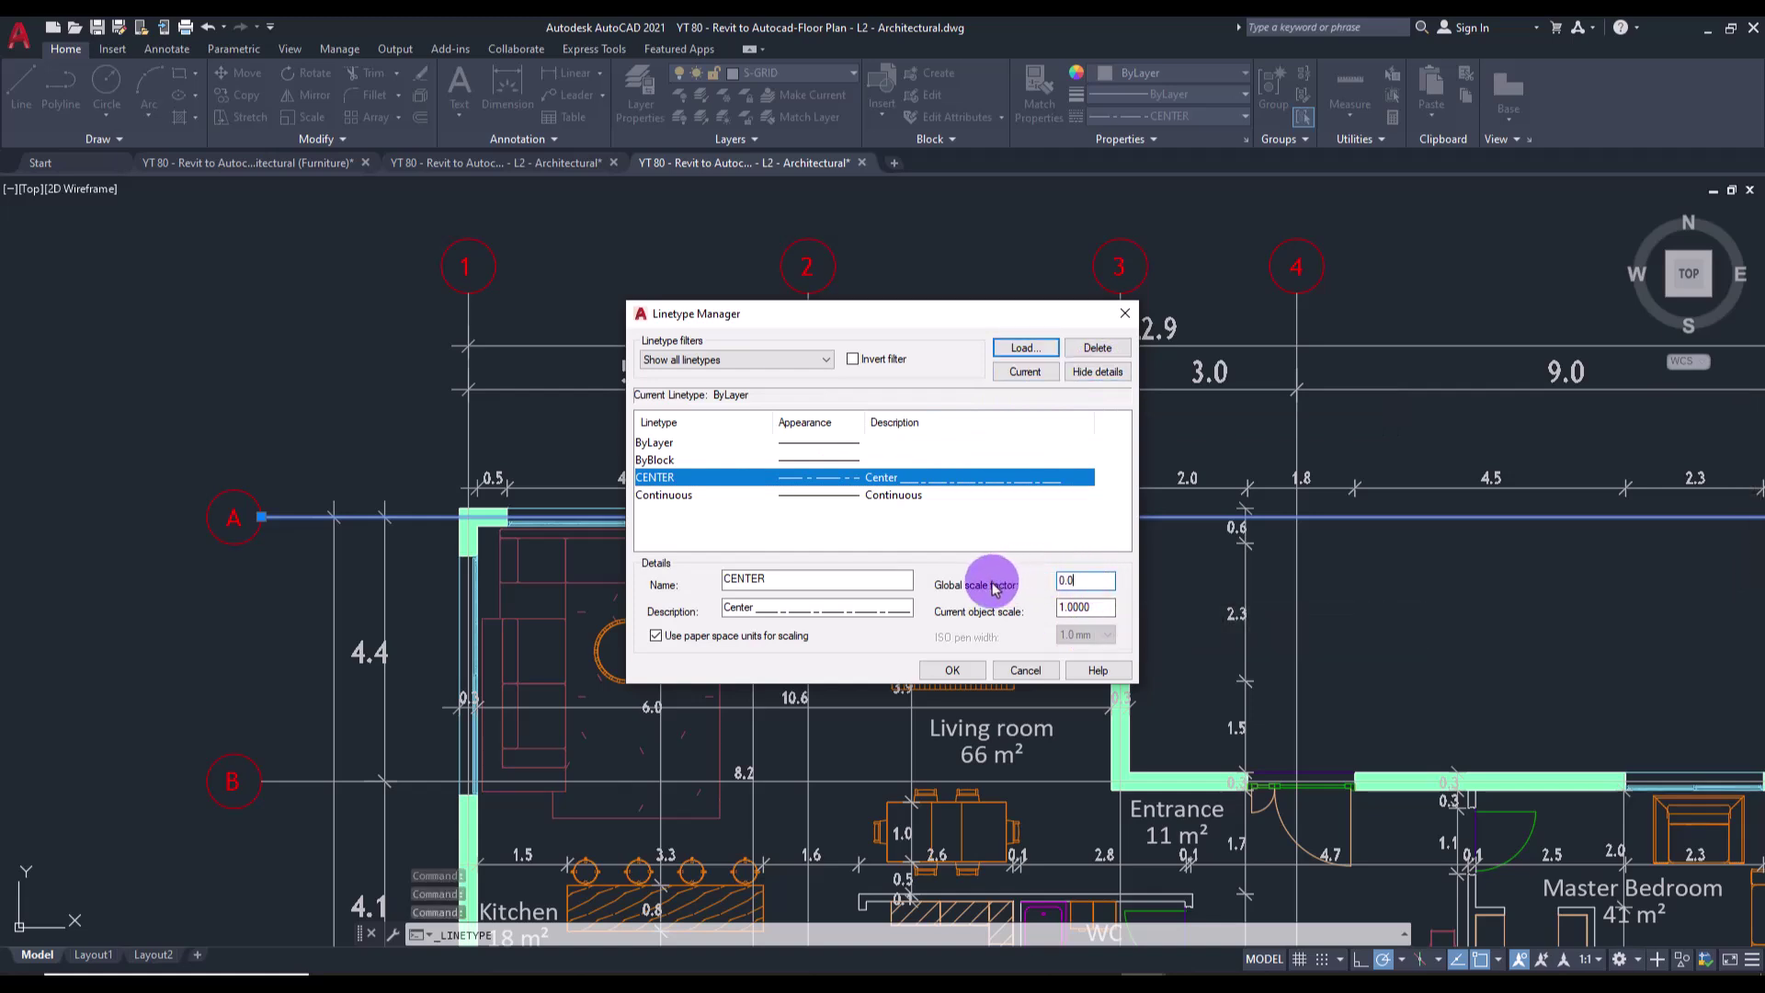
text(2)
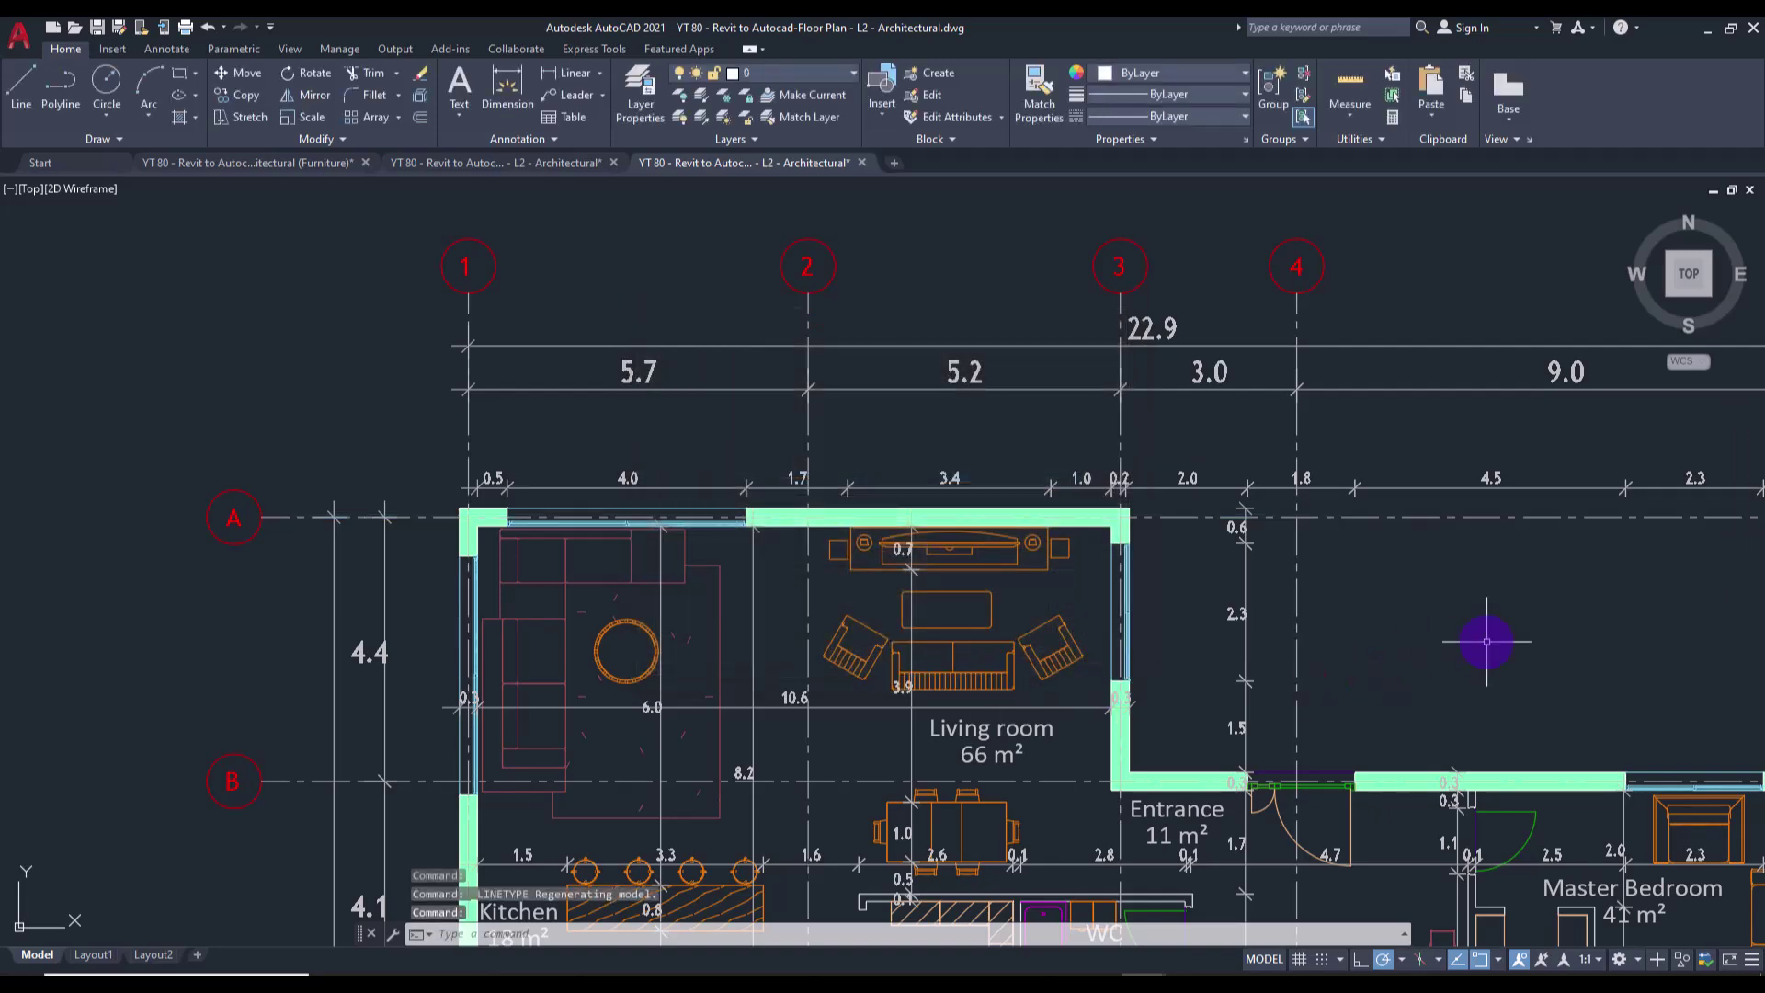
Change the color of the exterior walls' solid hatches to ByBlock.
middle_drag(1488, 639, 1114, 540)
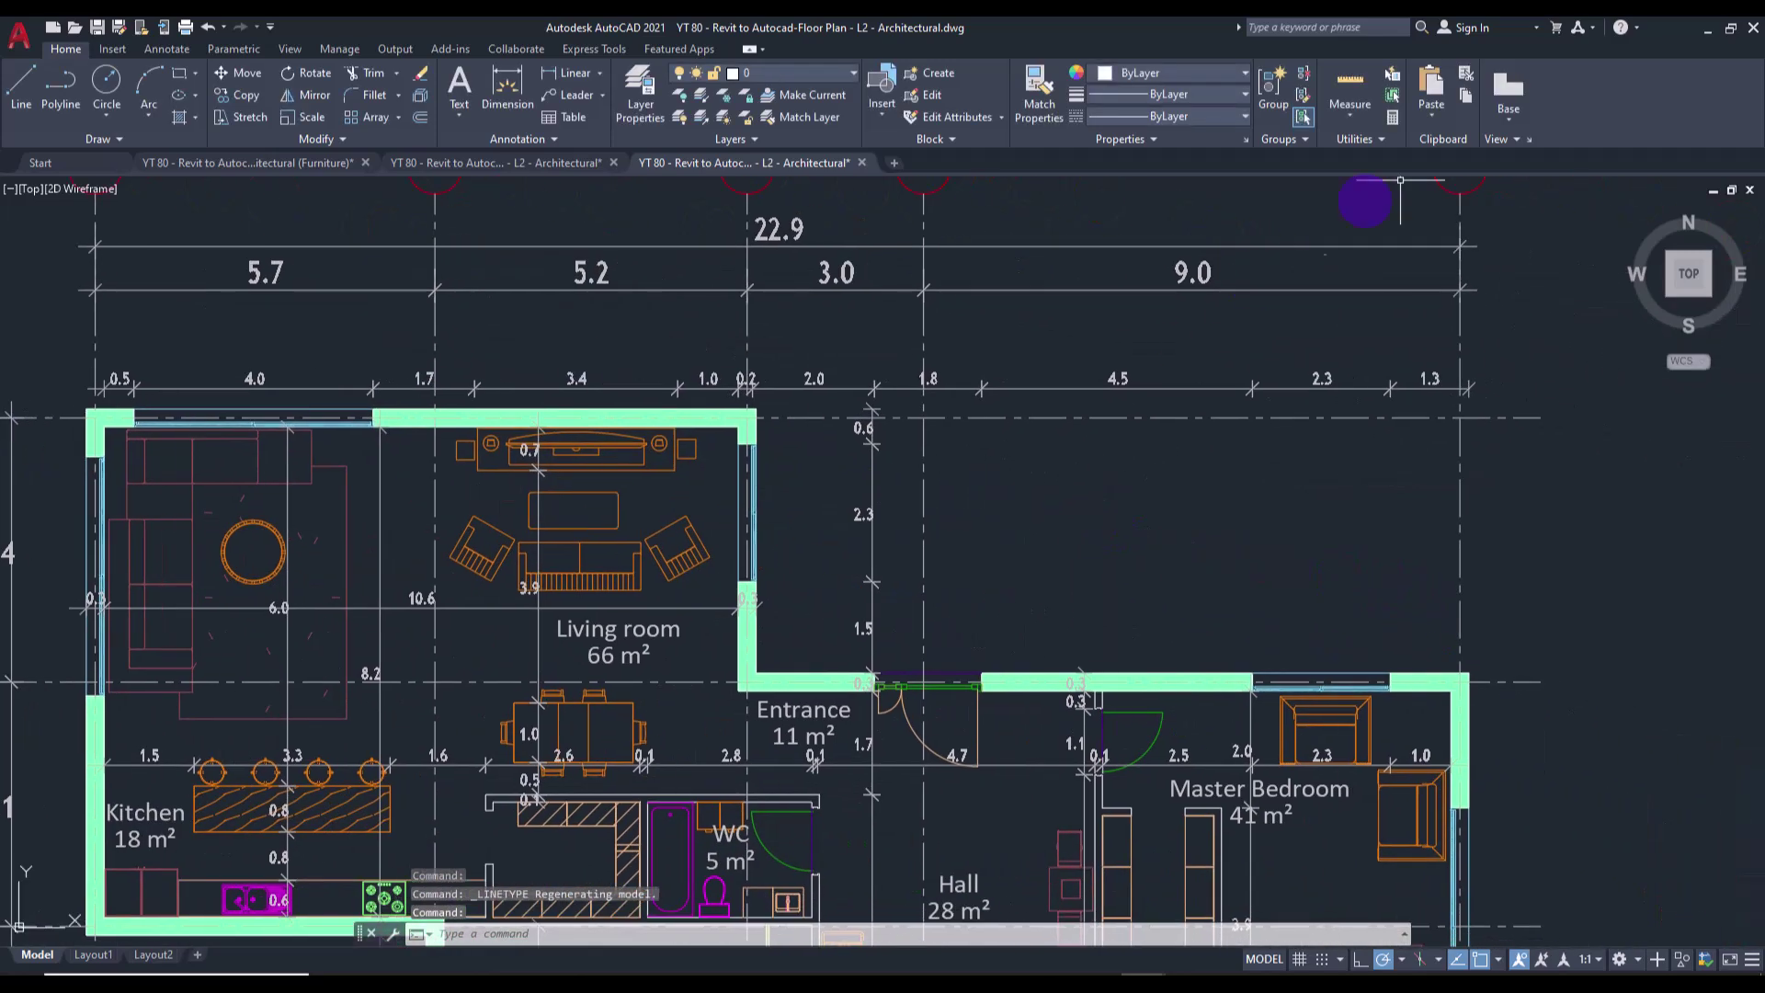
key(Escape)
key(Escape)
middle_drag(1061, 479, 1434, 556)
click(935, 472)
click(1108, 711)
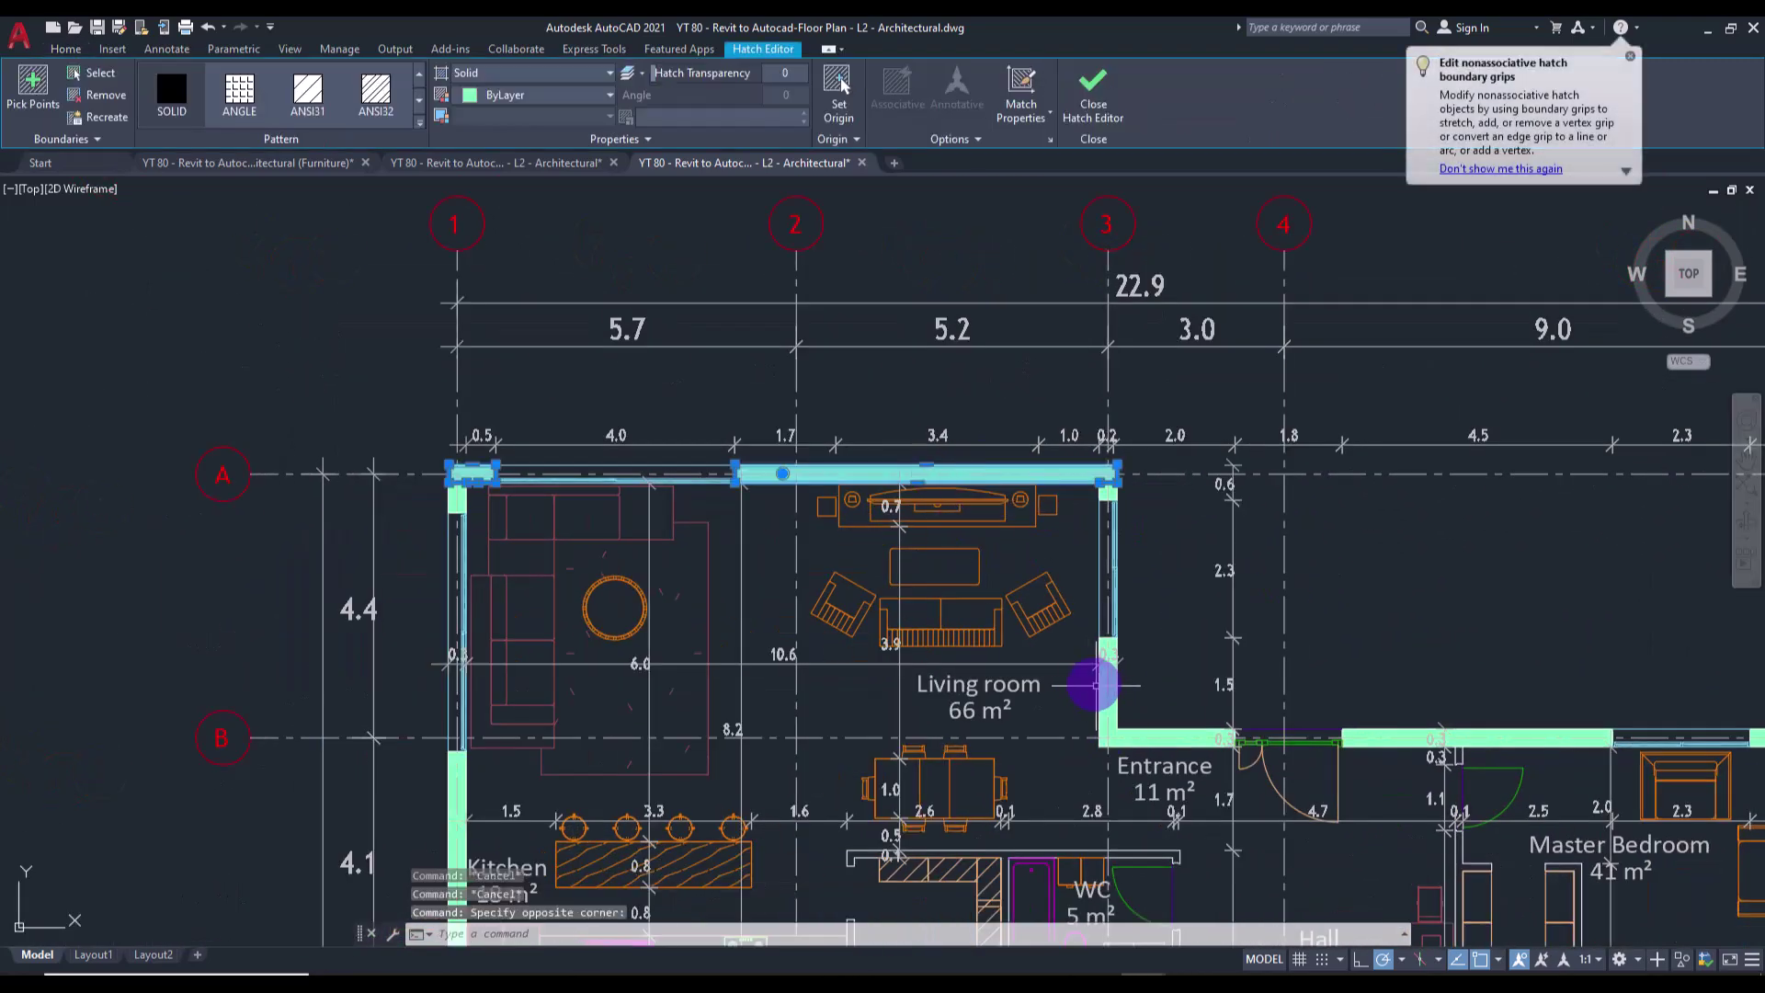
click(1172, 736)
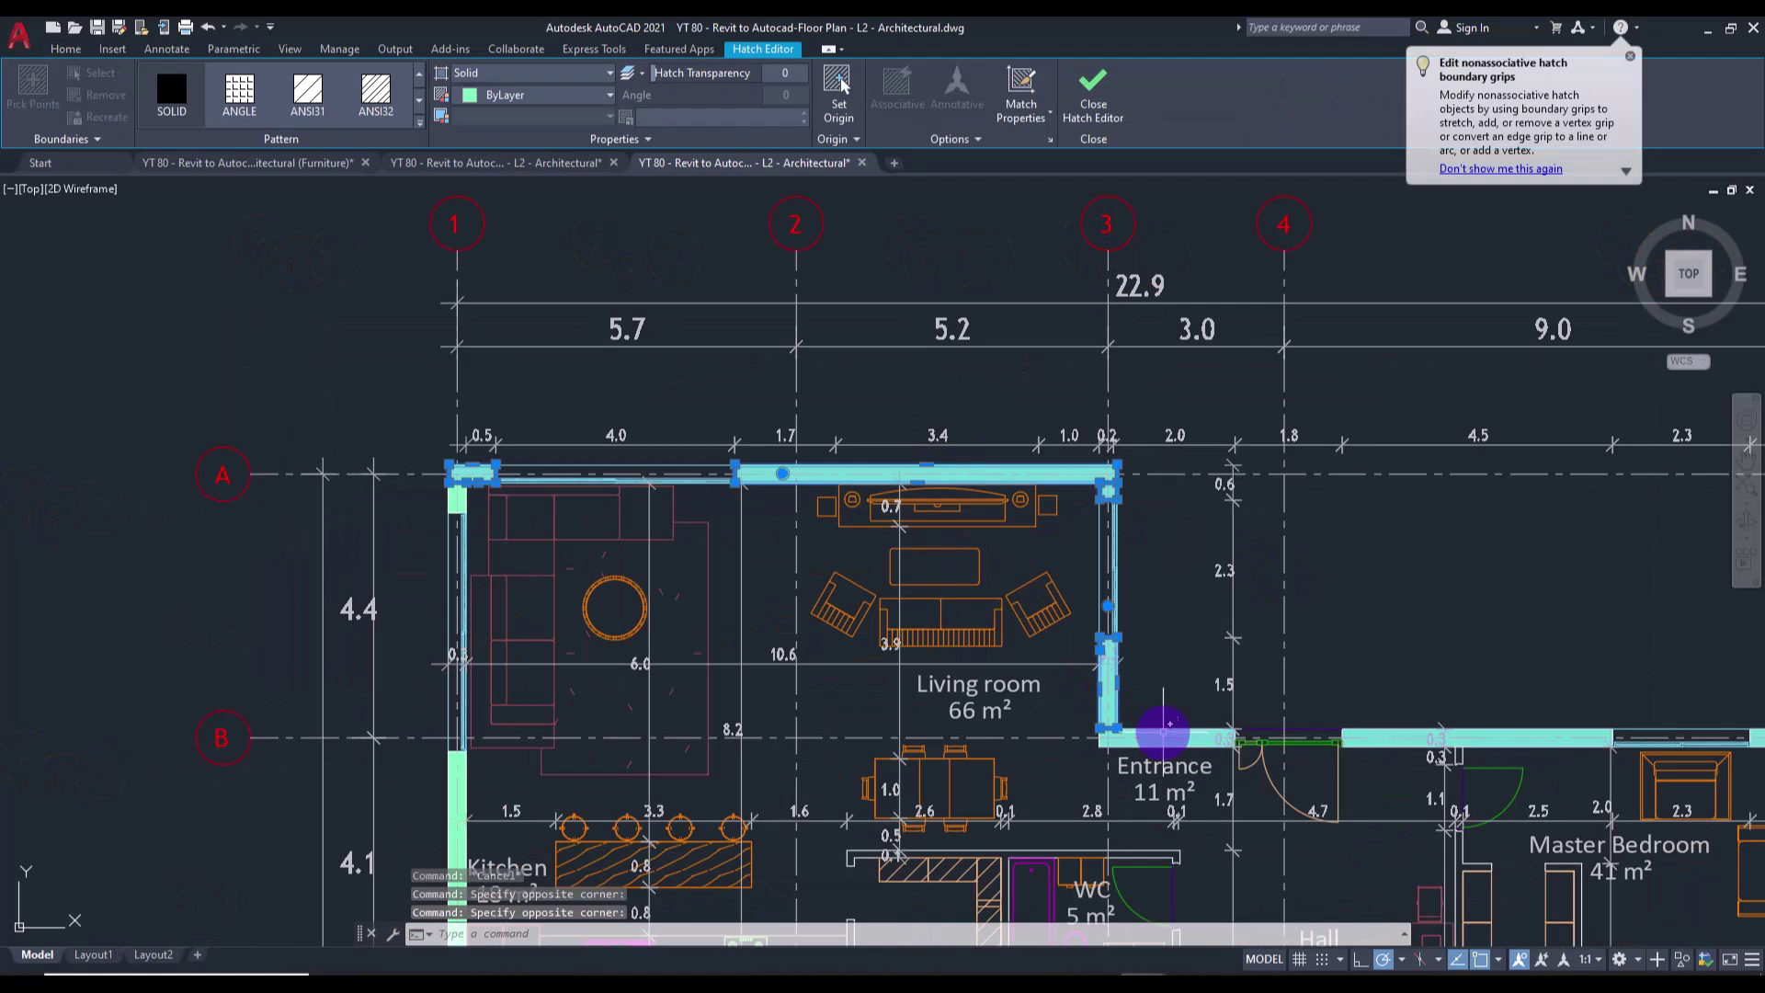
click(464, 777)
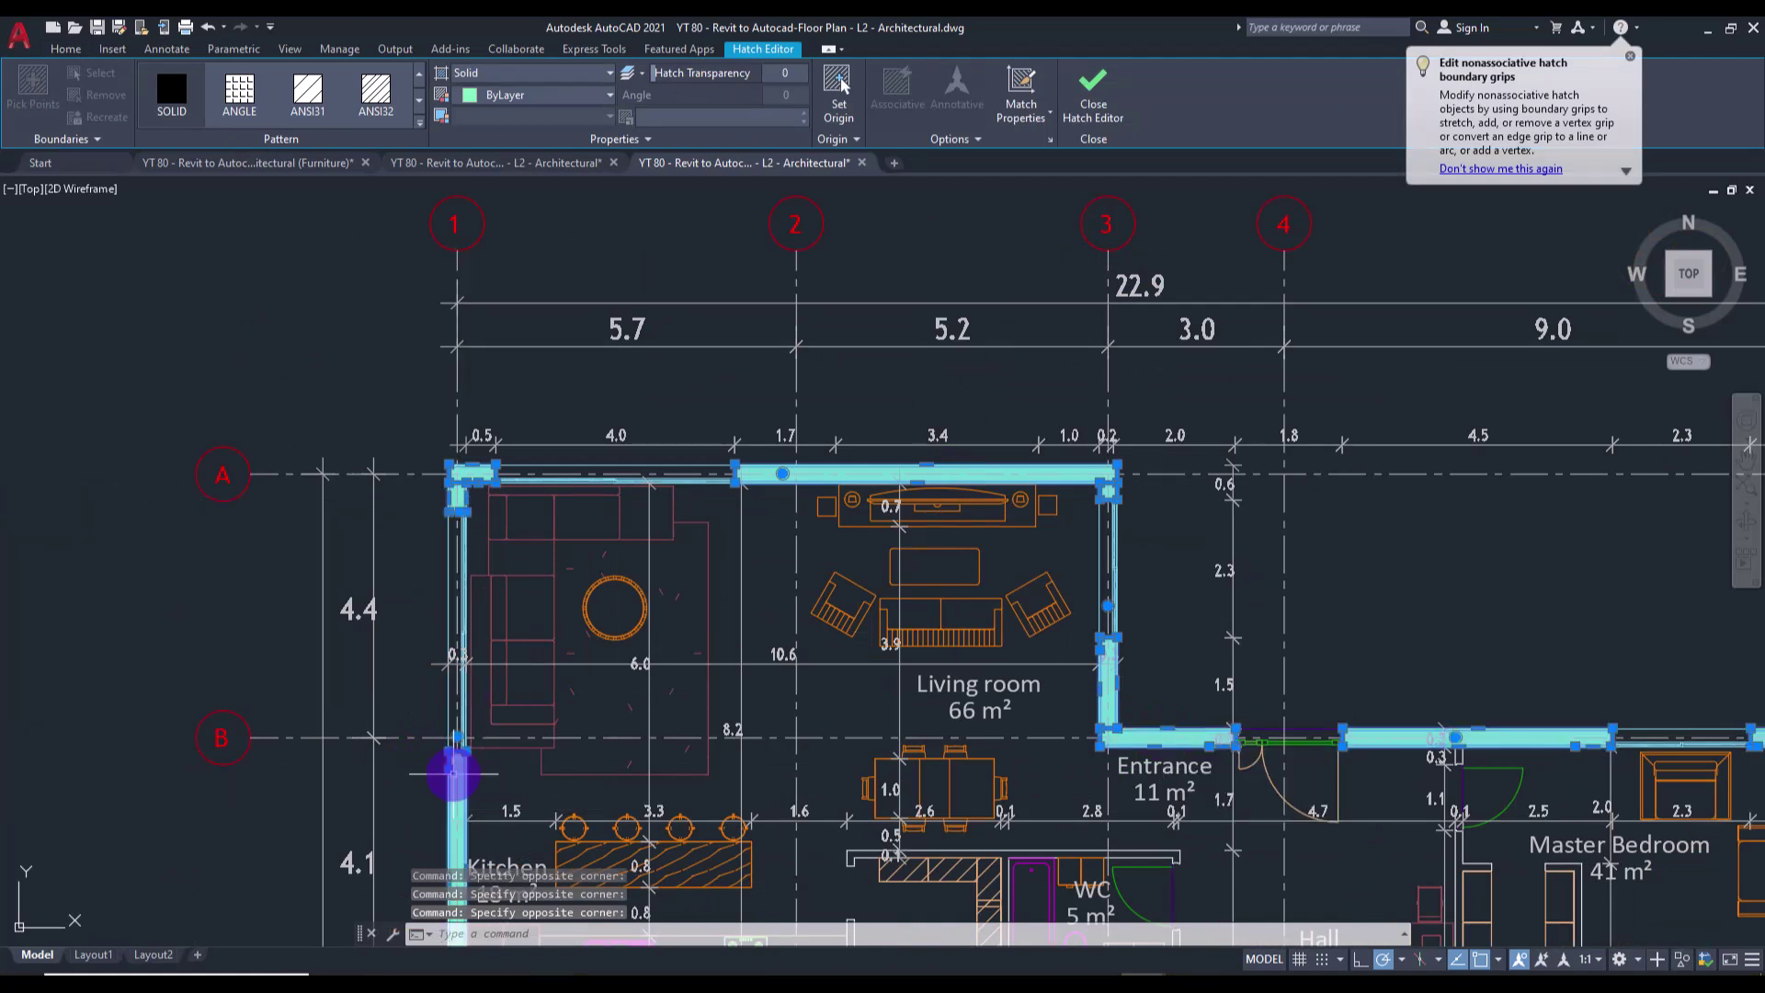
click(536, 95)
click(501, 142)
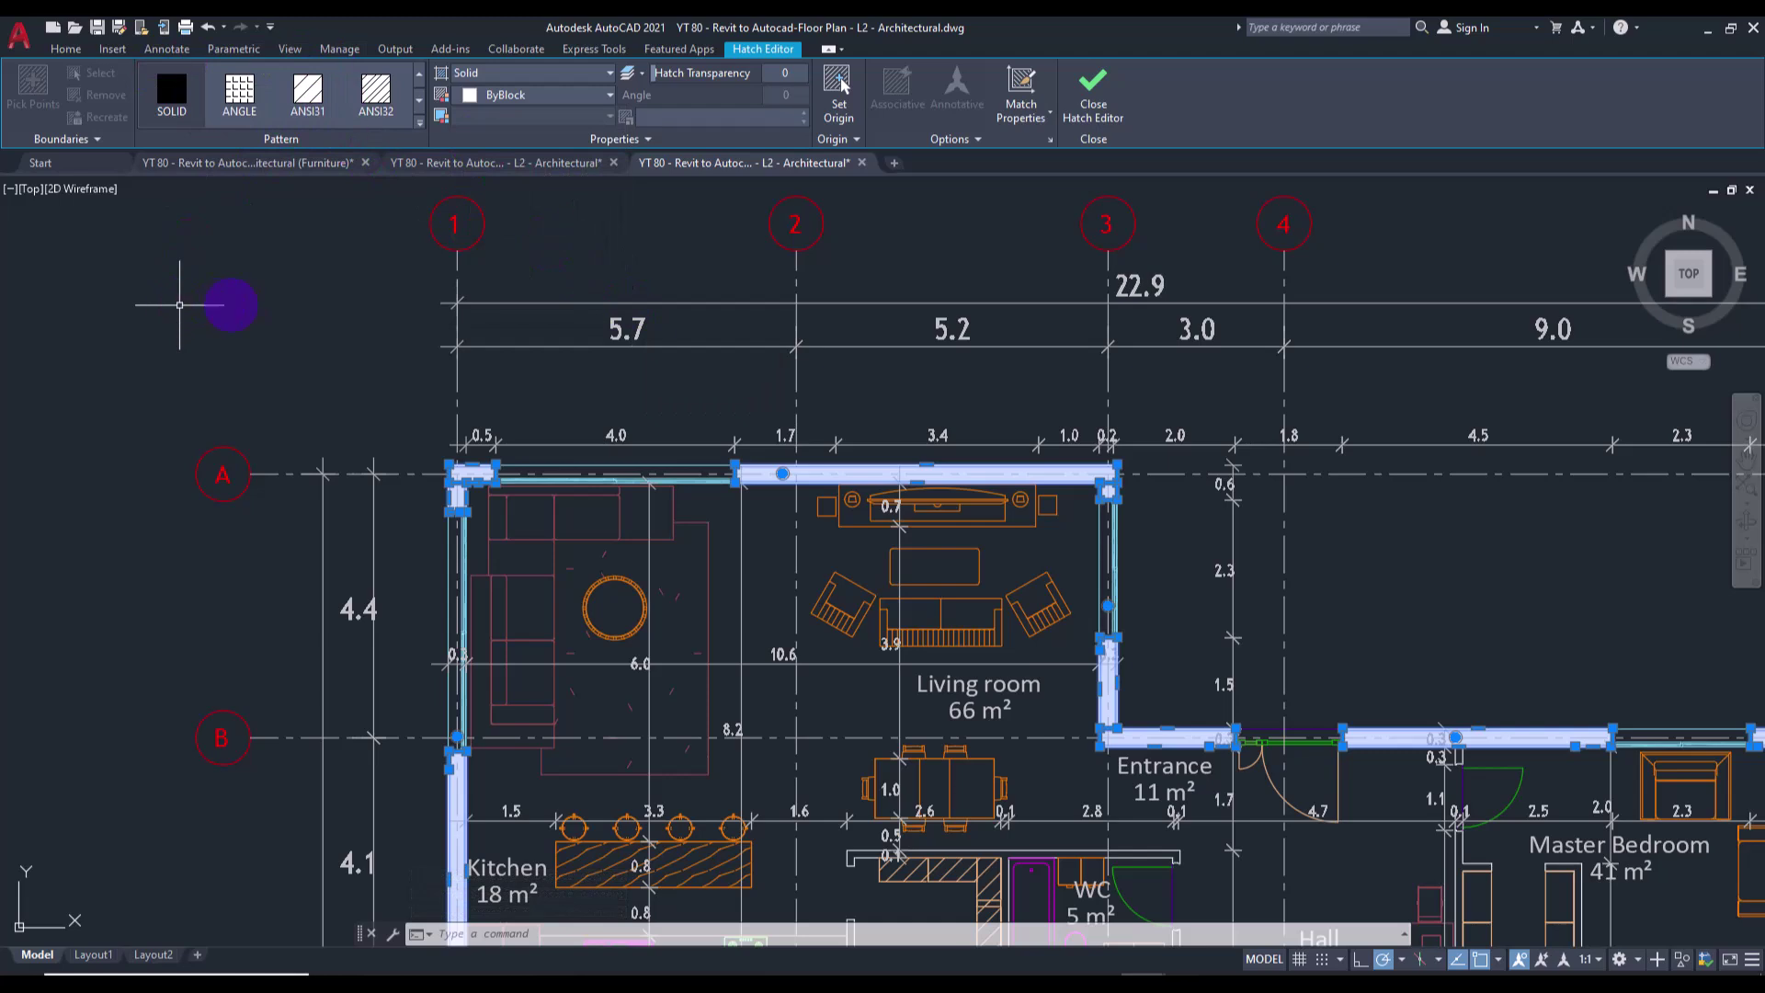
key(Escape)
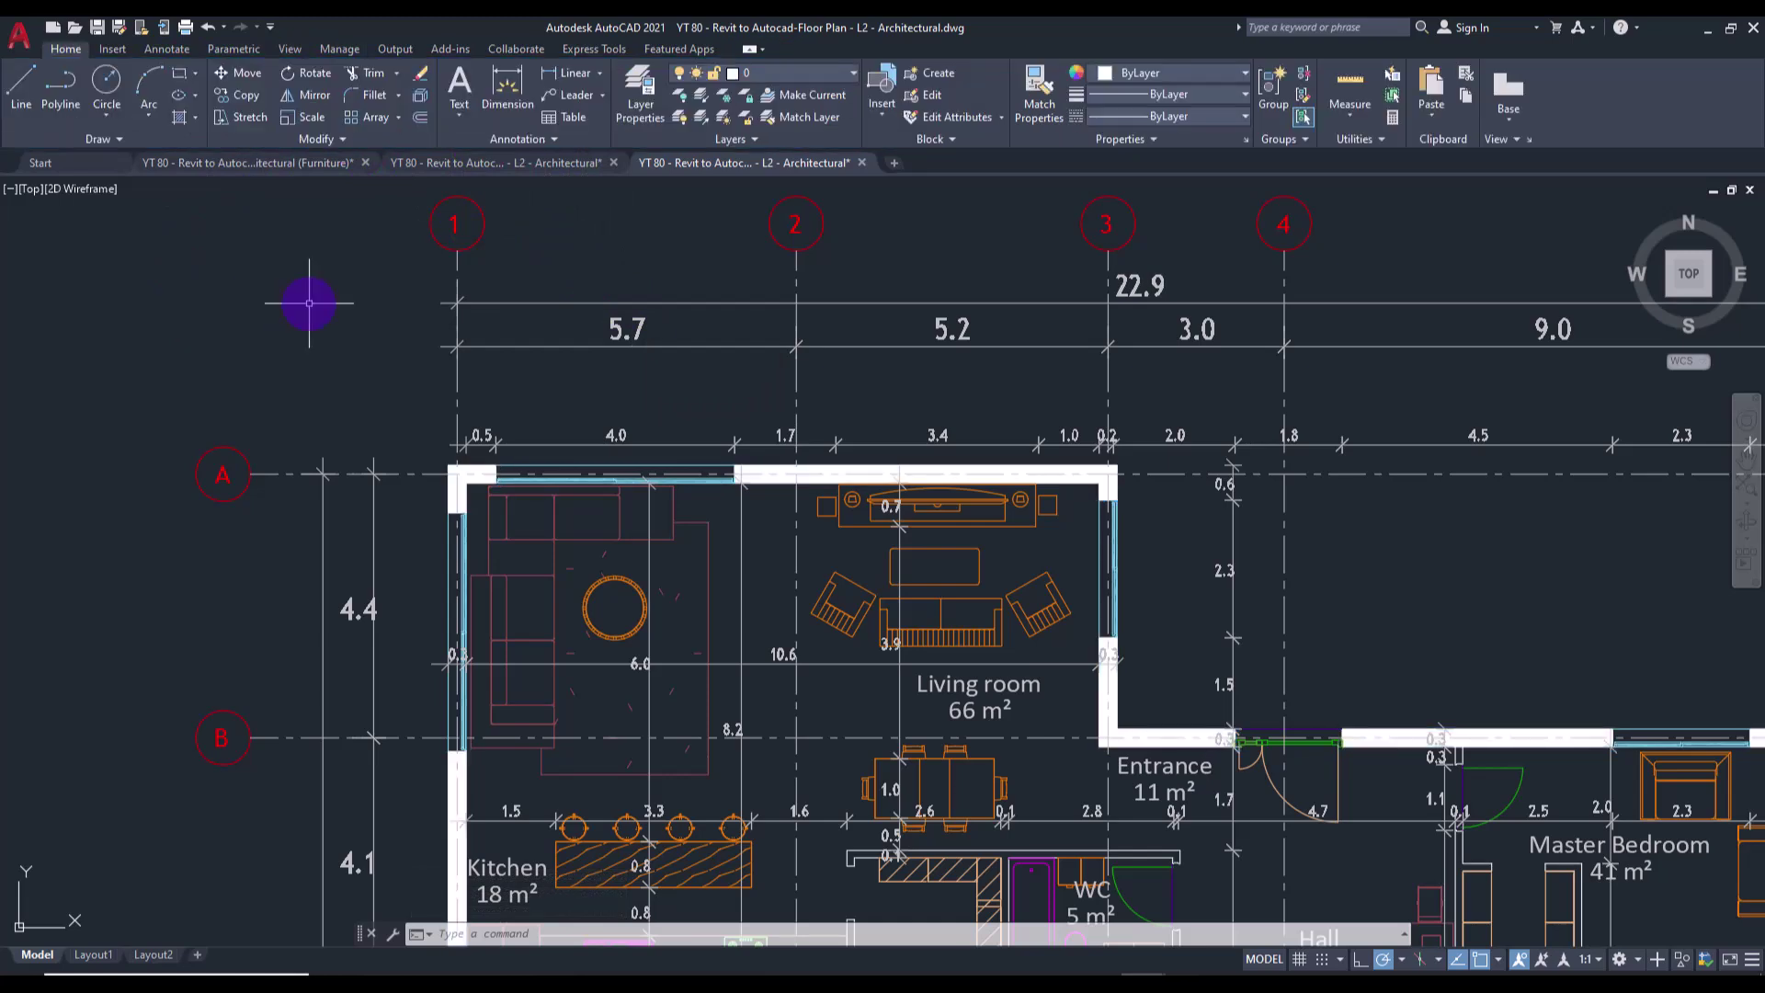